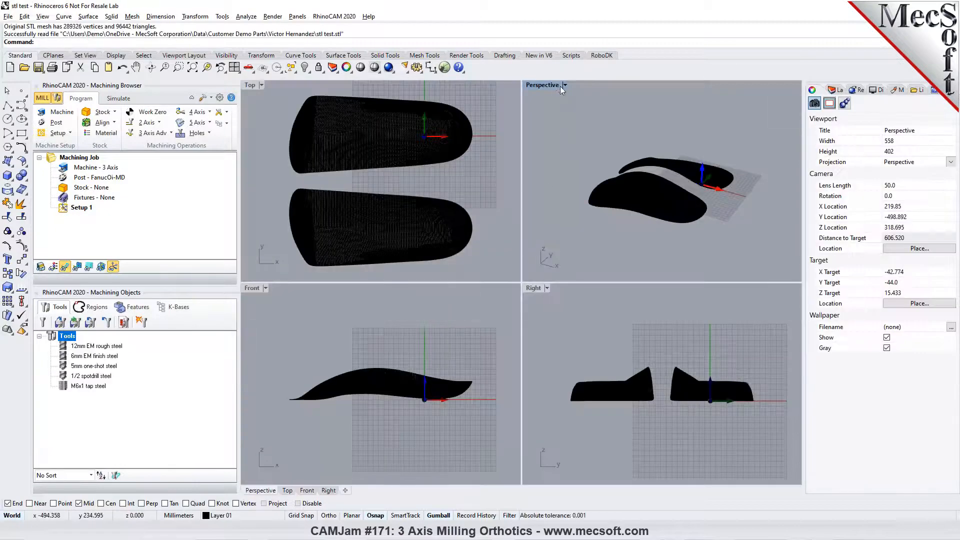
- Maximize the Perspective viewport, set it to shaded display and inspect the two orthotic meshes
left_click(566, 85)
left_click(568, 94)
right_click_drag(640, 196, 433, 140)
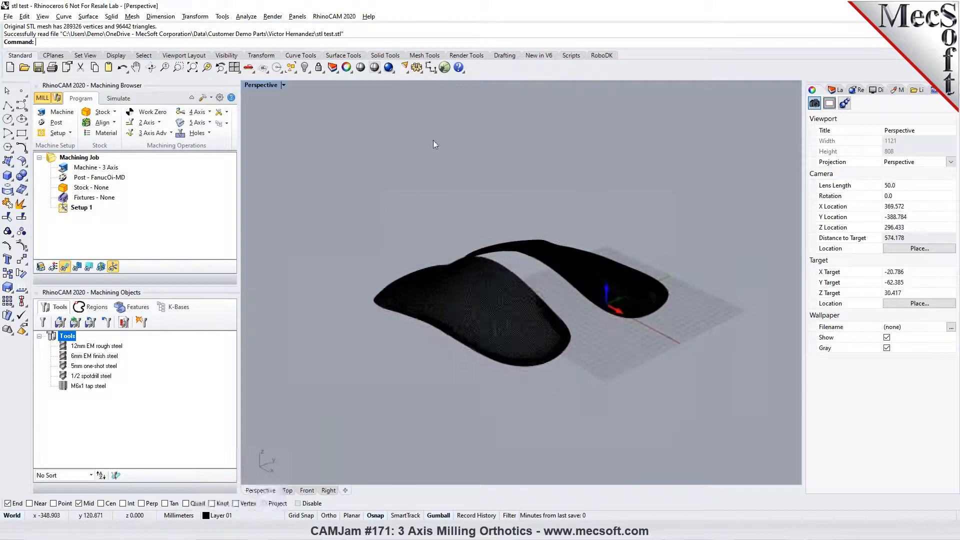
left_click(374, 68)
scroll(483, 235, "up", 6)
mouse_move(590, 303)
right_mouse_down()
mouse_move(557, 325)
mouse_move(428, 225)
mouse_move(527, 214)
mouse_move(483, 266)
mouse_move(637, 264)
mouse_move(537, 256)
mouse_move(546, 232)
mouse_move(493, 275)
mouse_move(441, 212)
mouse_move(524, 276)
right_mouse_up()
scroll(464, 247, "down", 8)
right_click_drag(465, 247, 575, 287)
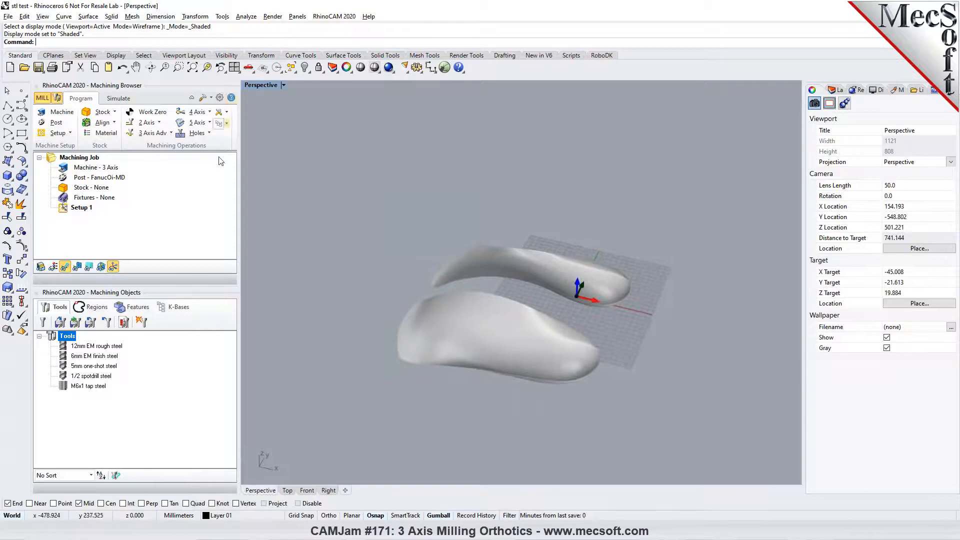
- Examine the two orthotics in the four-viewport layout and again in the maximized Perspective viewport
left_click(234, 67)
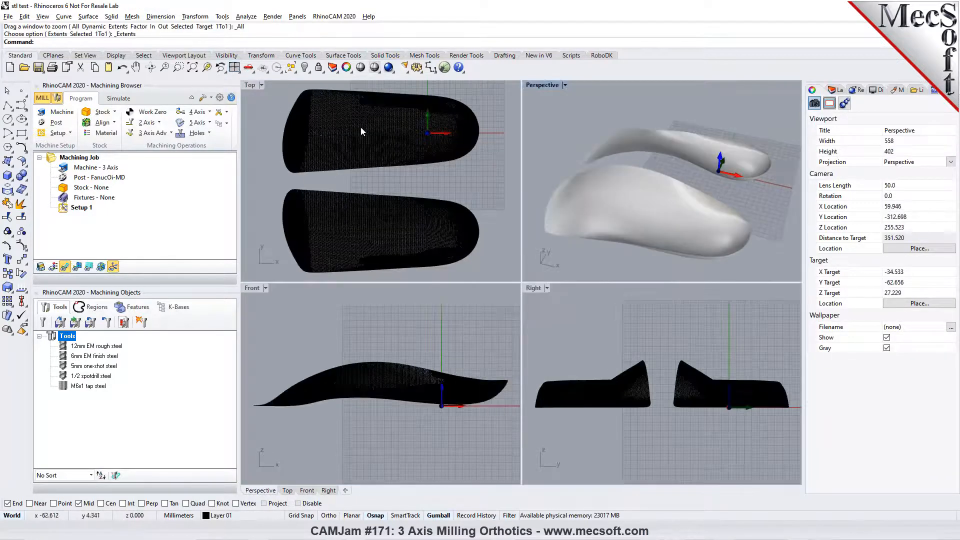
left_click(461, 183)
right_click_drag(720, 216, 694, 191)
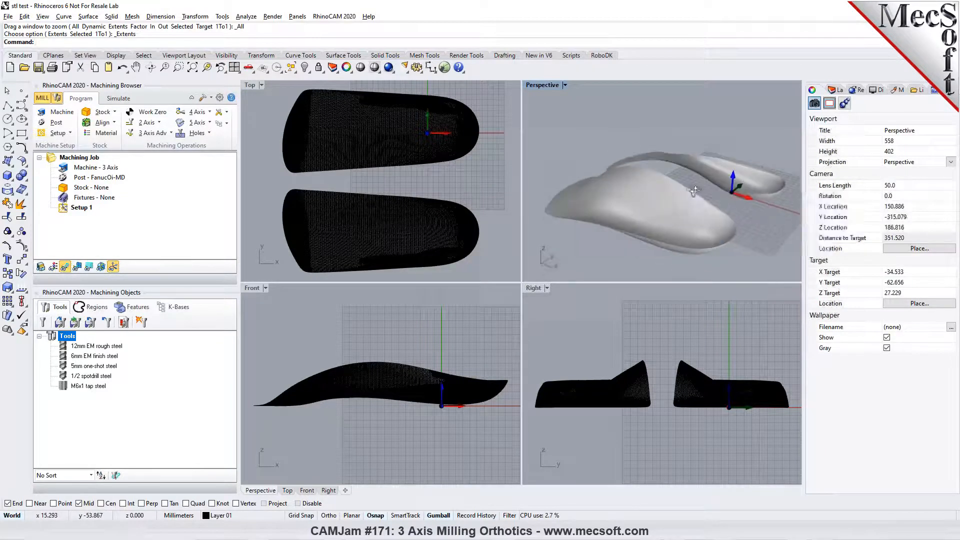
left_click(524, 361)
scroll(613, 361, "up", 2)
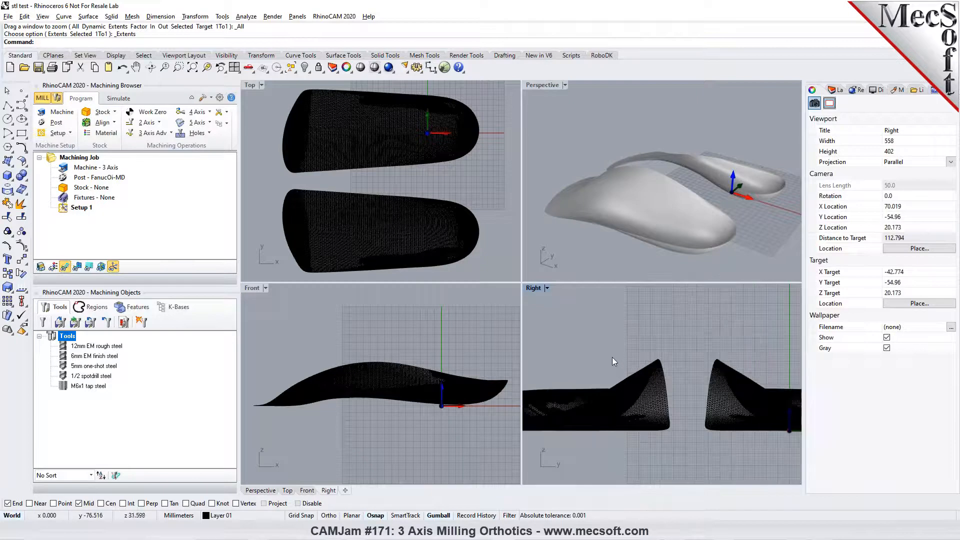
left_click(564, 85)
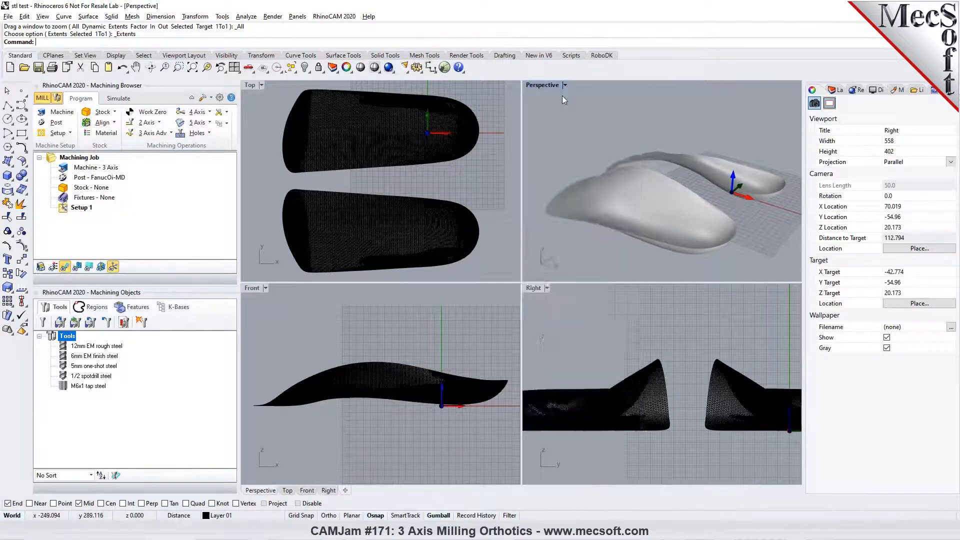
left_click(562, 96)
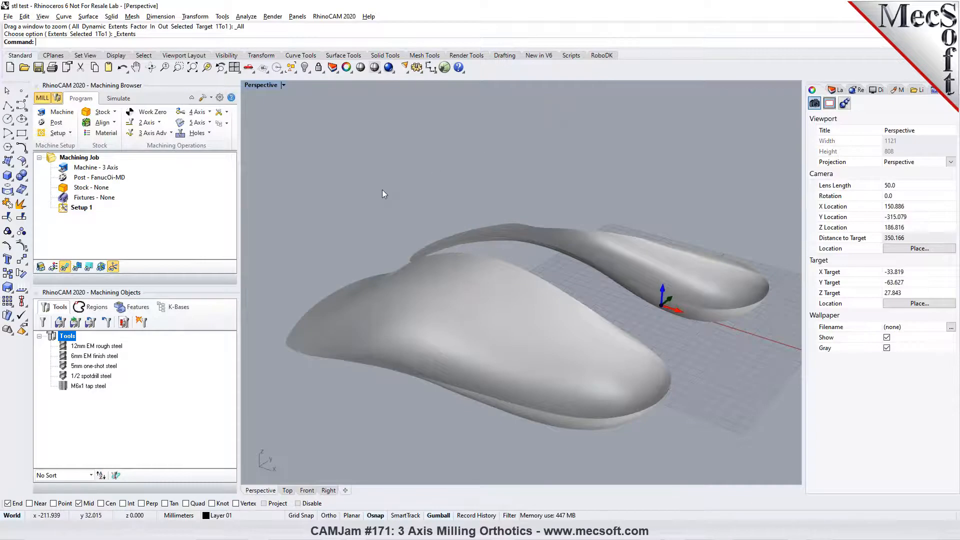
scroll(382, 190, "down", 2)
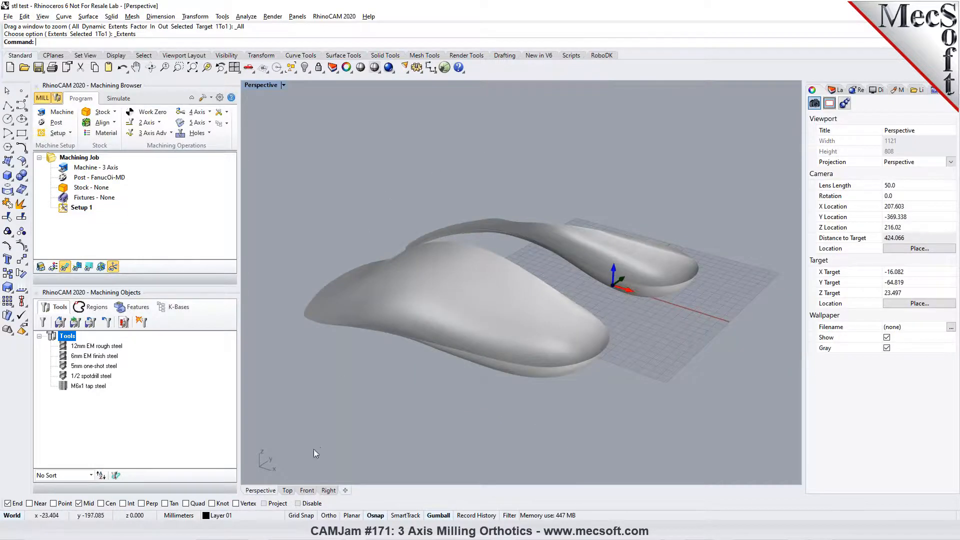
- Set the Top view to shaded display and inspect the orthotics' surfaces in the Perspective view
left_click(287, 490)
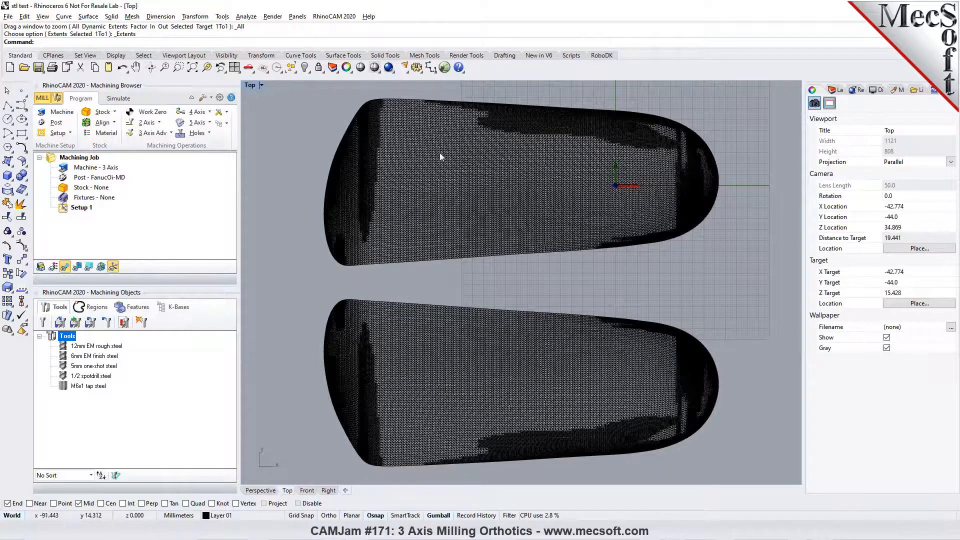
left_click(374, 68)
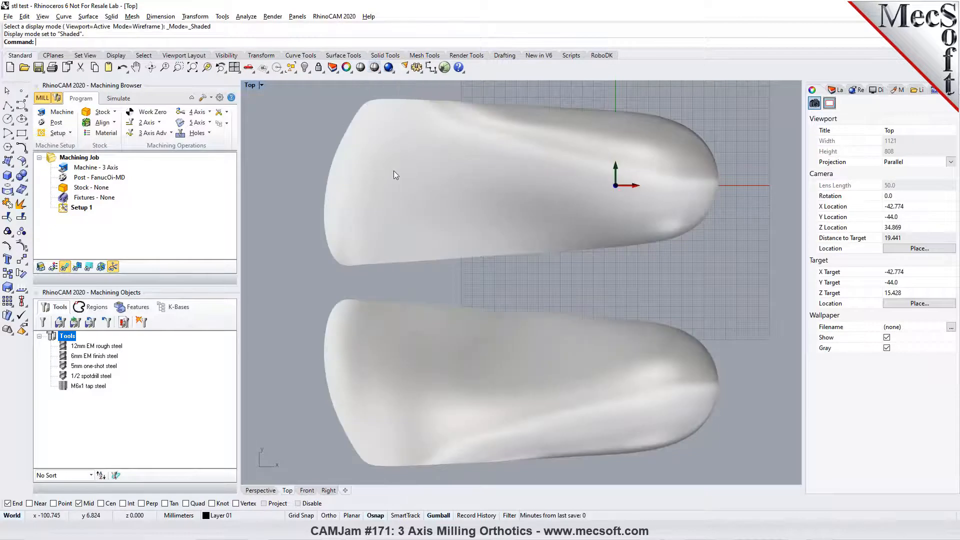
left_click(259, 491)
right_click_drag(523, 356, 547, 350)
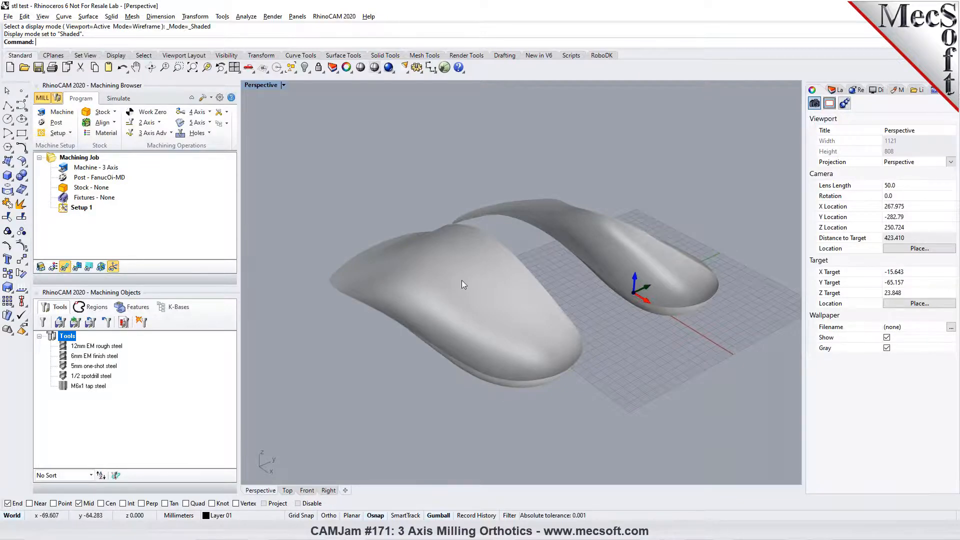
right_click_drag(562, 315, 622, 240)
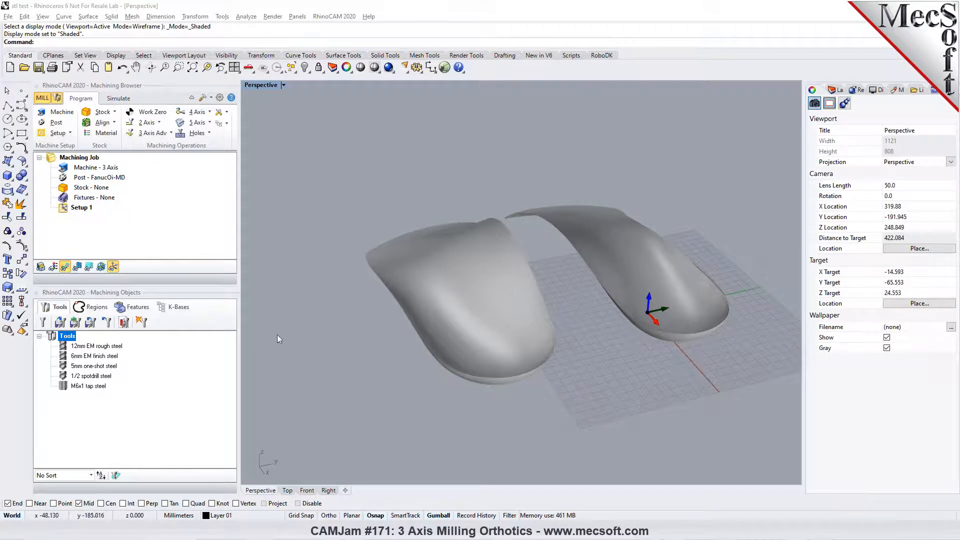
right_click_drag(452, 285, 472, 289)
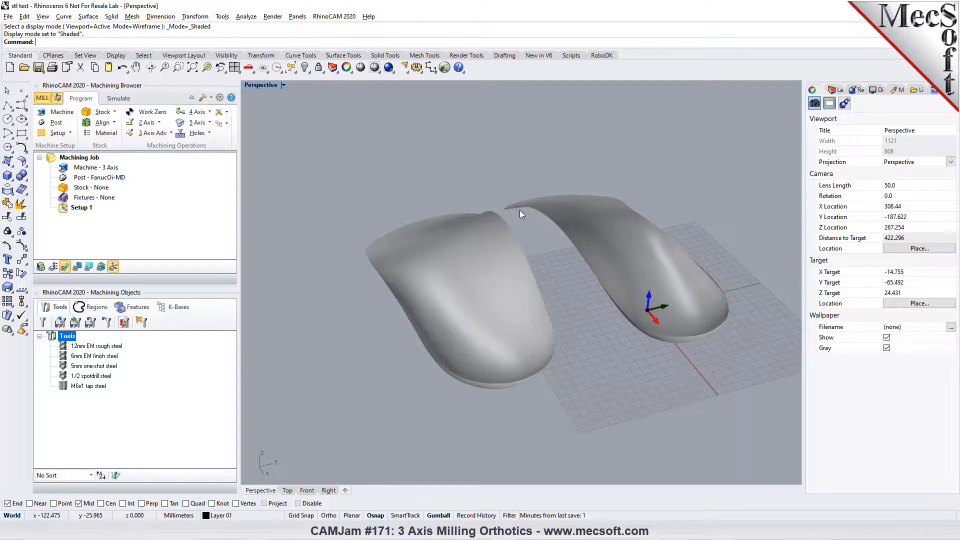
right_click_drag(502, 234, 502, 233)
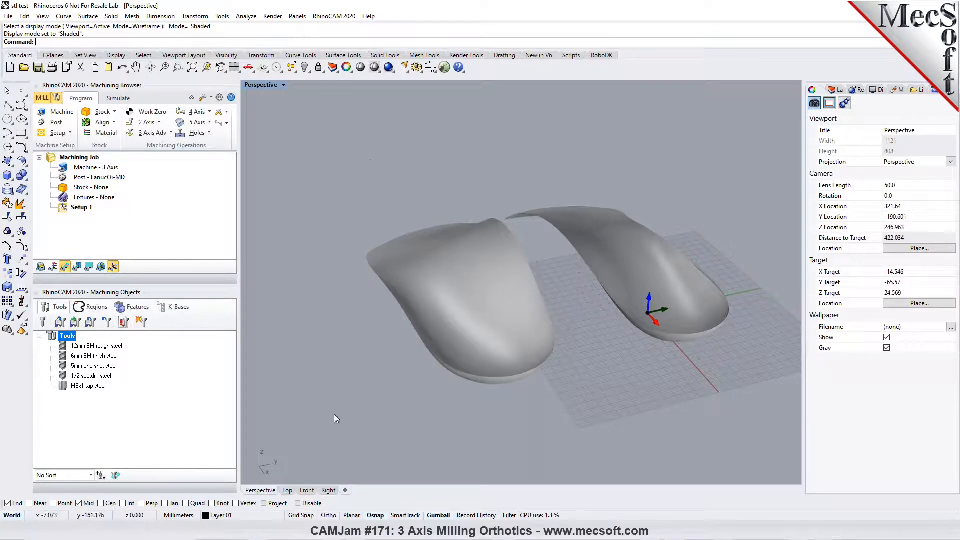
- In the Top view, rotate both orthotic meshes 90 degrees clockwise
left_click(289, 490)
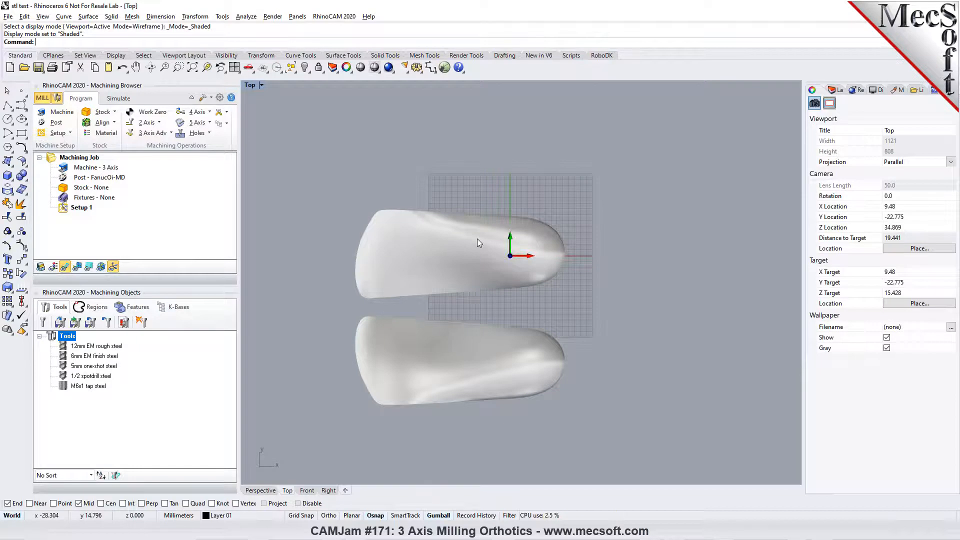
left_click_drag(306, 188, 637, 445)
left_click(446, 345)
type("90")
key("Return")
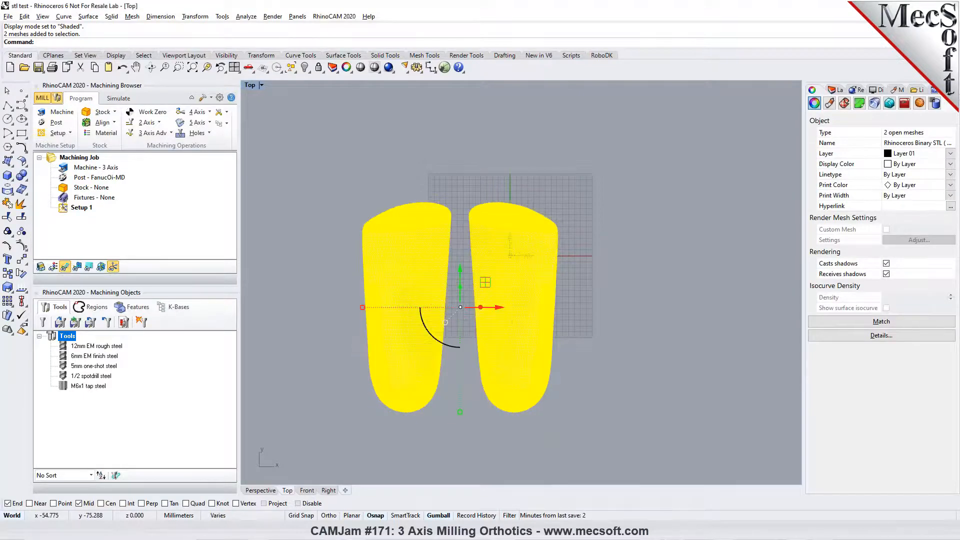
left_click(637, 374)
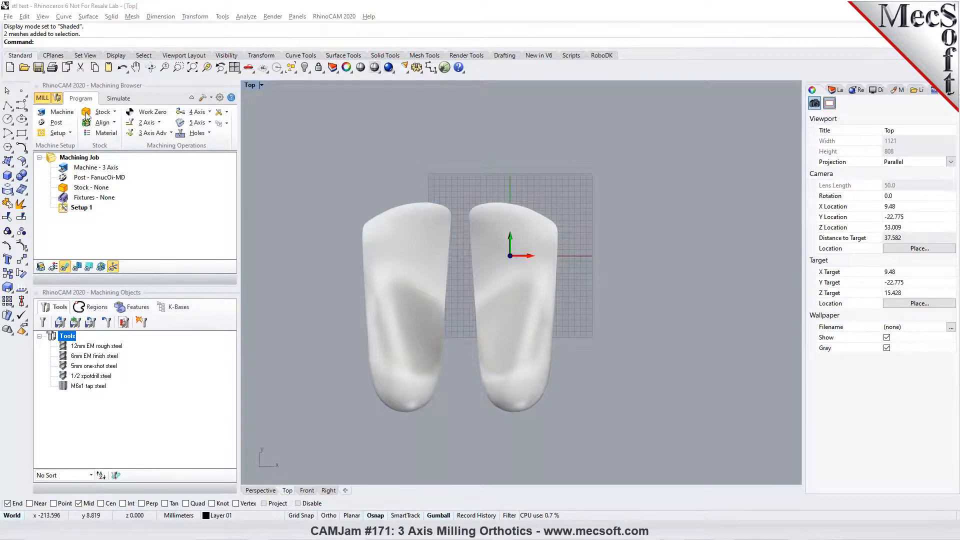
left_click(88, 113)
left_click(92, 129)
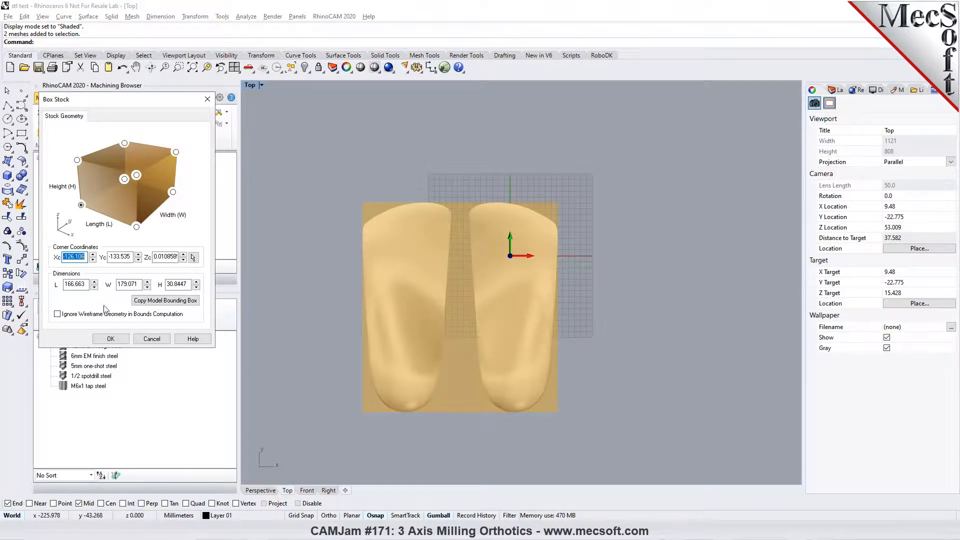
left_click(151, 338)
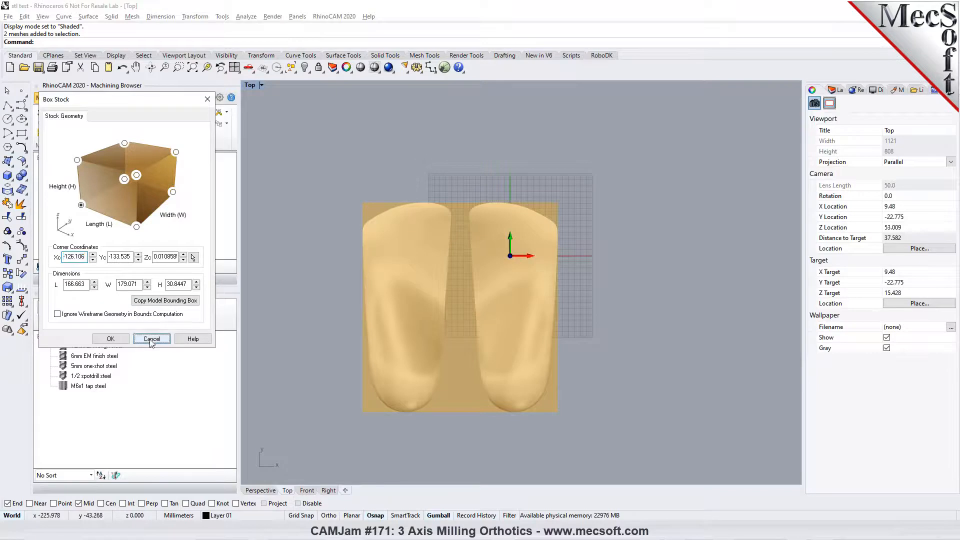
- Undo the rotation of both orthotic meshes and clear the selection
key("ctrl+z")
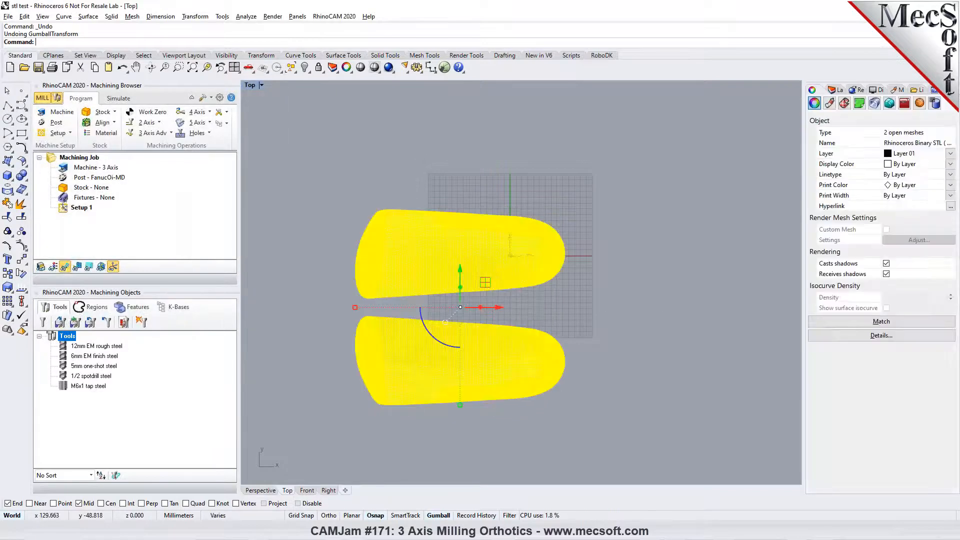
key("Escape")
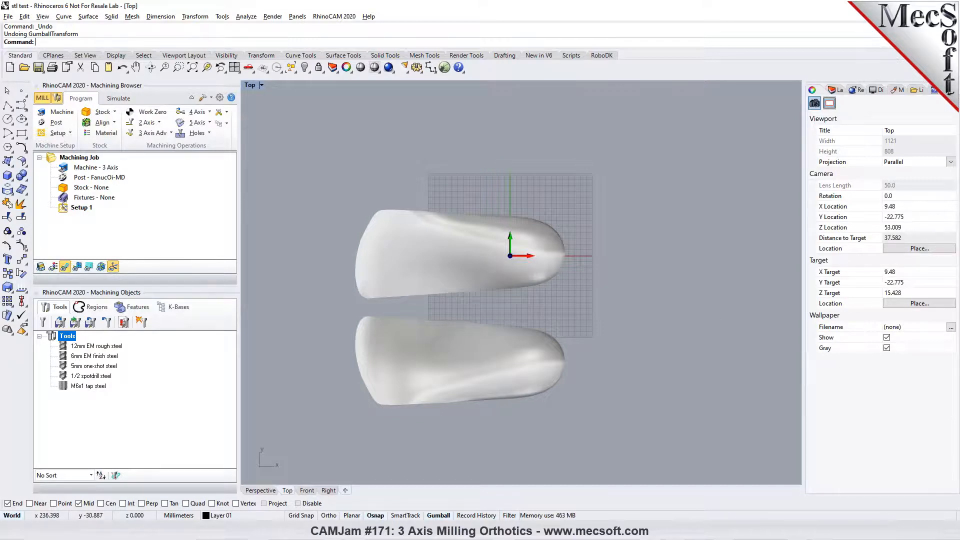
- Move both orthotic meshes together into the positive X and Y quadrant beside the origin
scroll(352, 259, "down", 5)
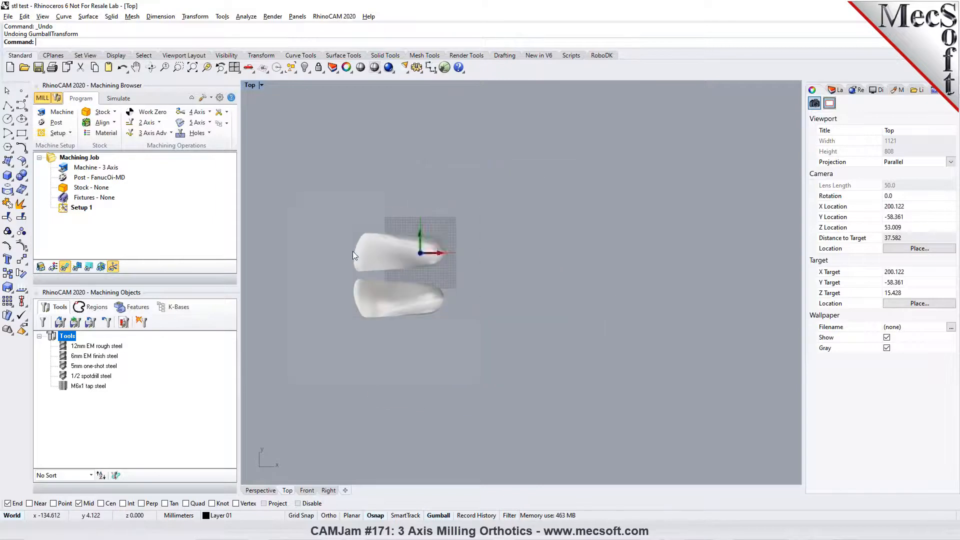
left_click_drag(317, 214, 500, 343)
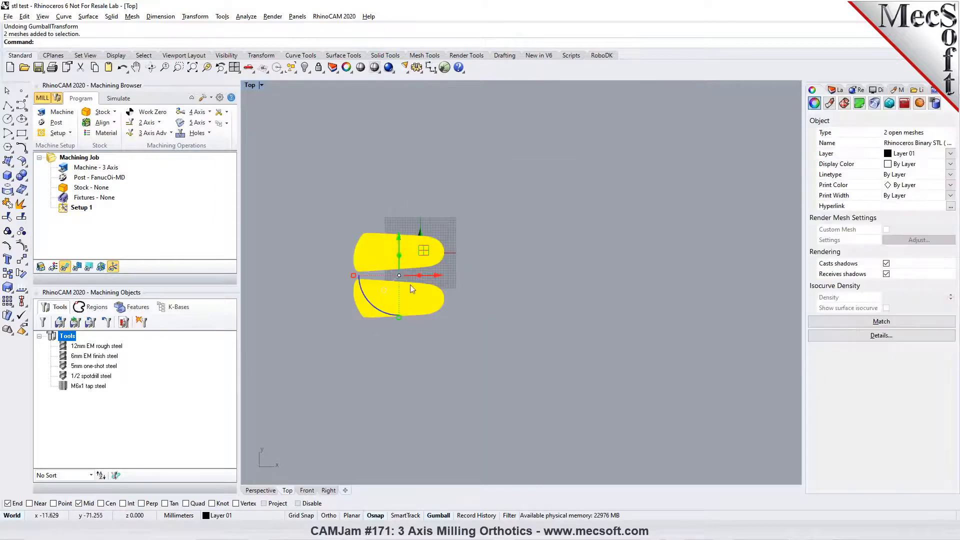
left_click_drag(400, 243, 509, 226)
left_click_drag(472, 192, 474, 172)
left_click(584, 307)
scroll(449, 217, "up", 2)
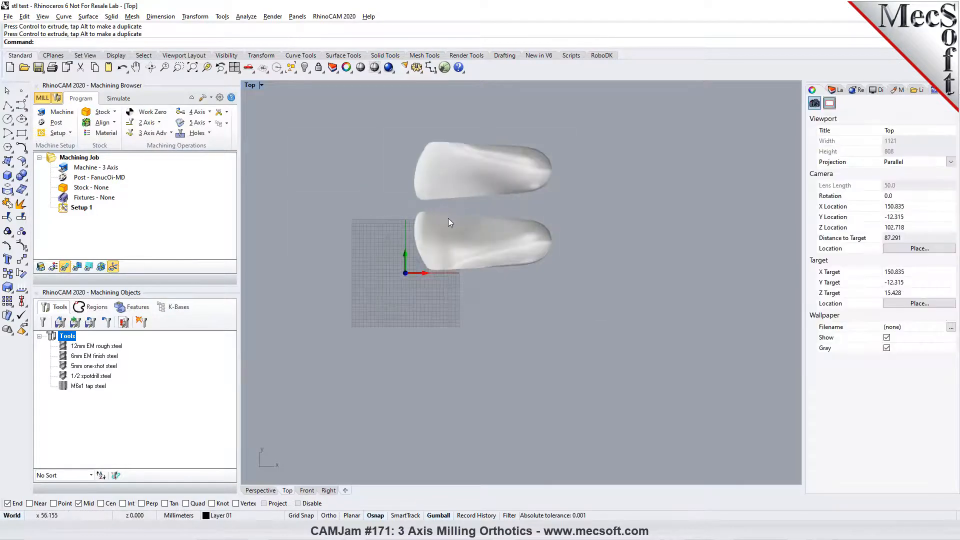
- Rotate the upper orthotic 180 degrees and move it down closer to the lower one
left_click_drag(599, 192, 404, 121)
left_click(455, 200)
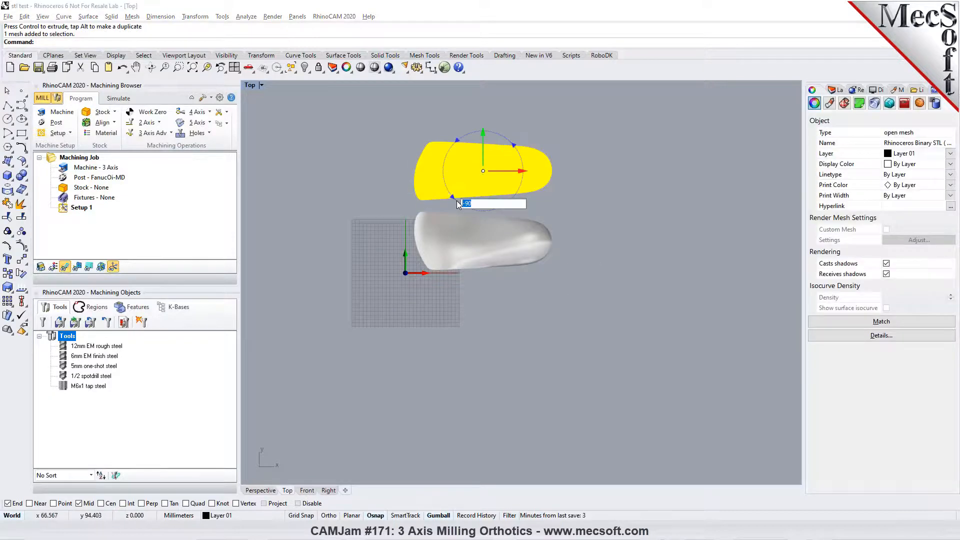
type("180")
key("Return")
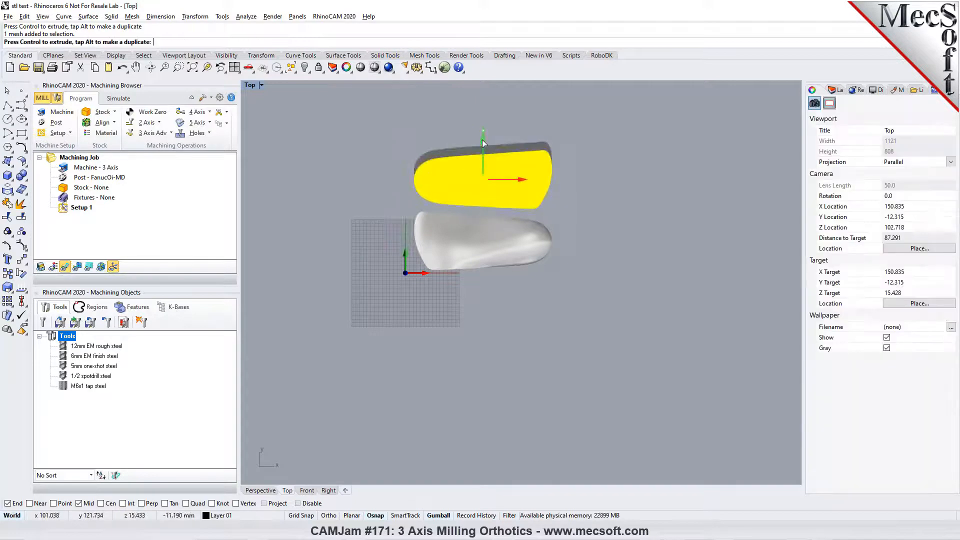
left_click(623, 202)
scroll(374, 181, "up", 3)
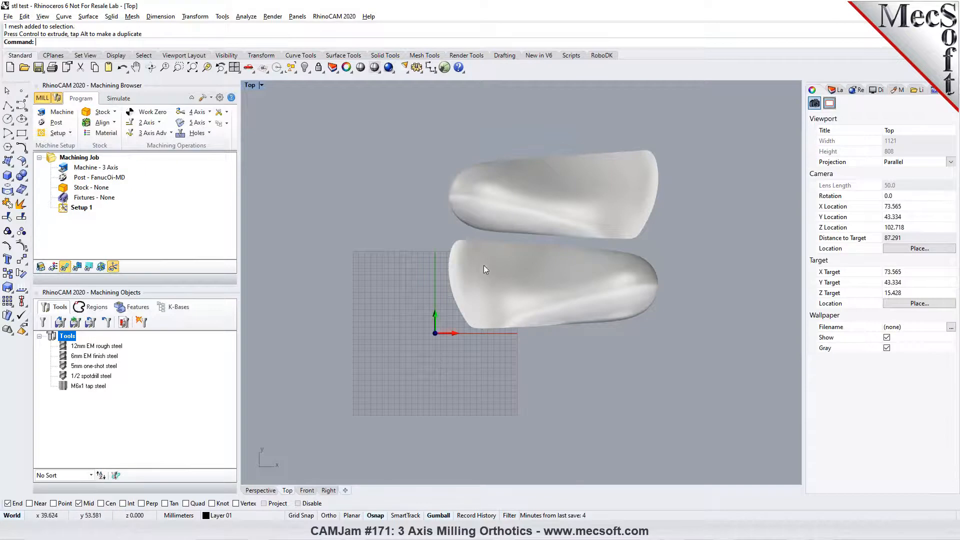
- Check the orthotics' arrangement in the Front and Perspective views, fitted to the model extents, and return to the Top view
left_click(307, 491)
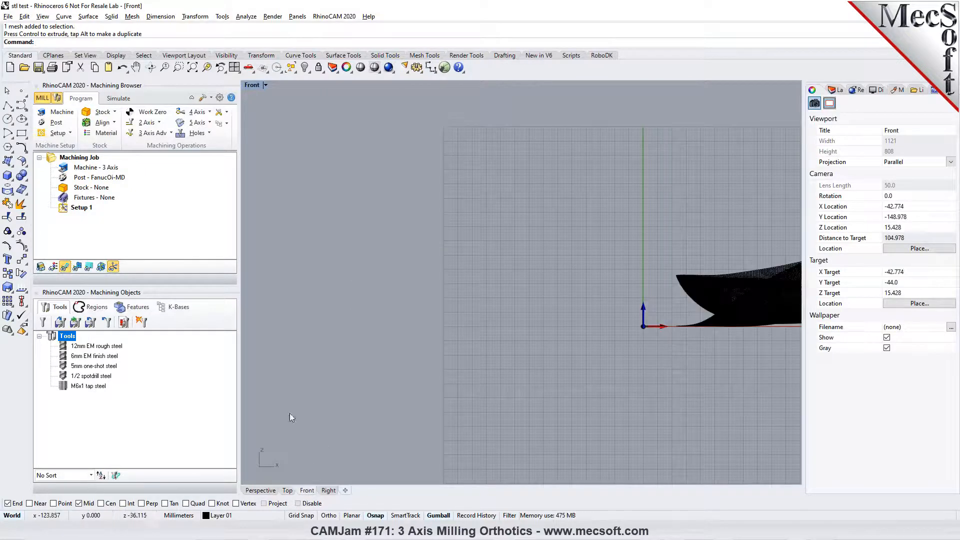
left_click(265, 490)
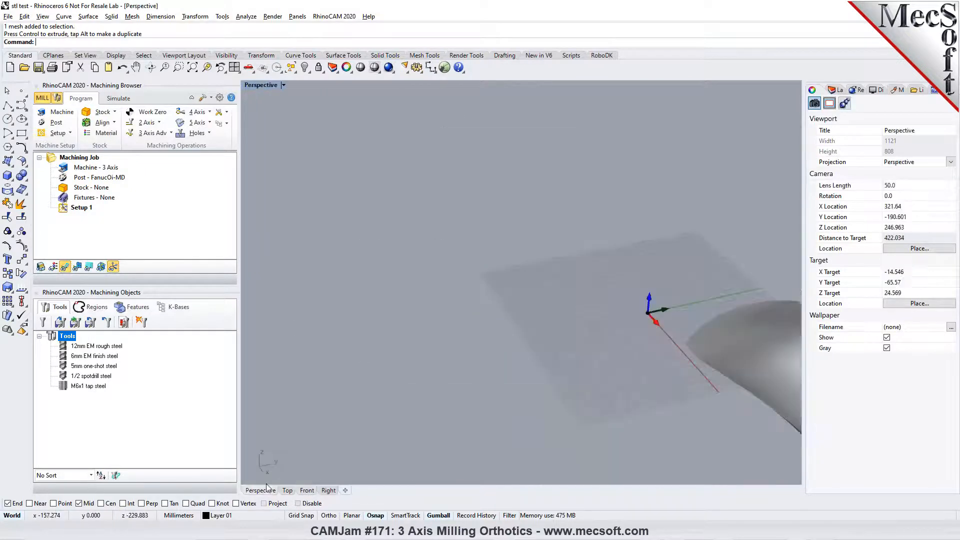
left_click(192, 68)
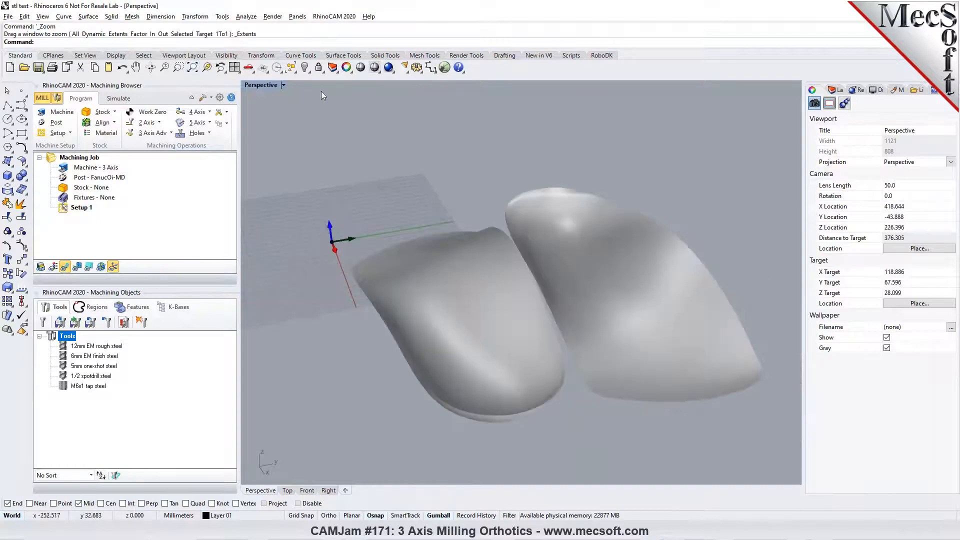
left_click(290, 490)
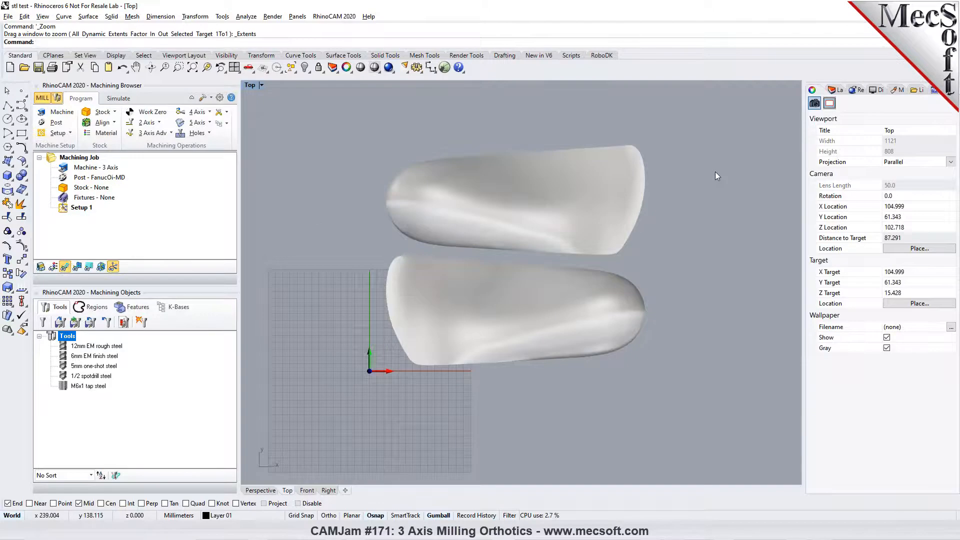
- Try rotating the upper orthotic another 180 degrees and undo that rotation
left_click(517, 224)
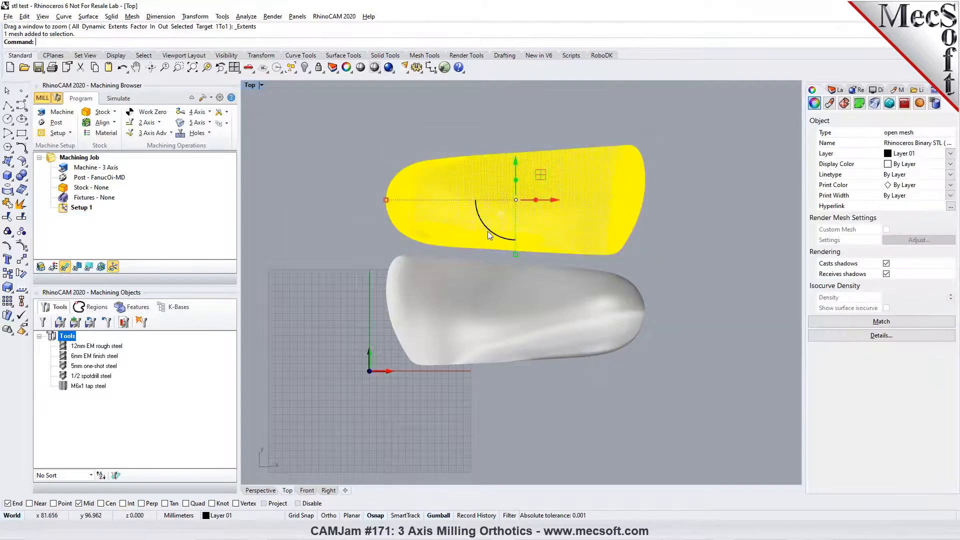
left_click(690, 248)
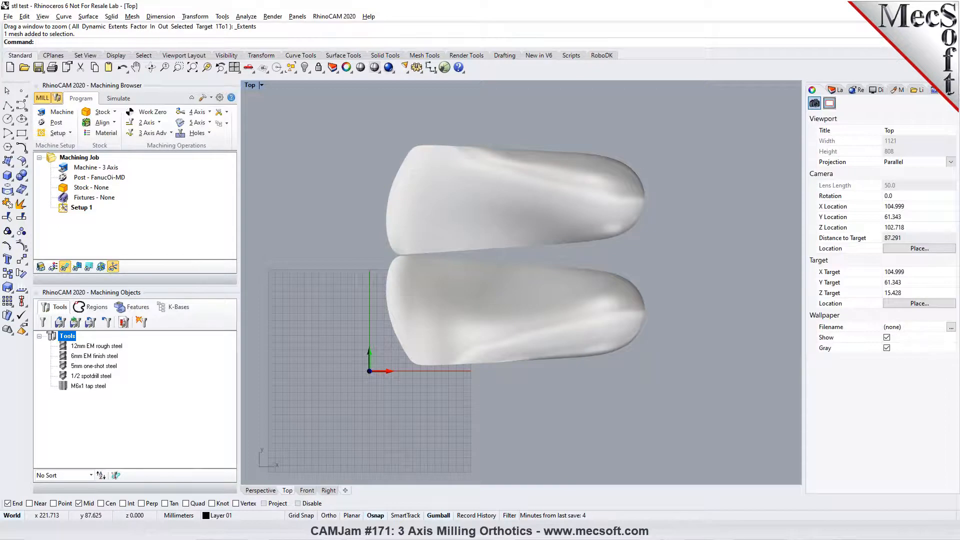
key("ctrl+z")
key("Escape")
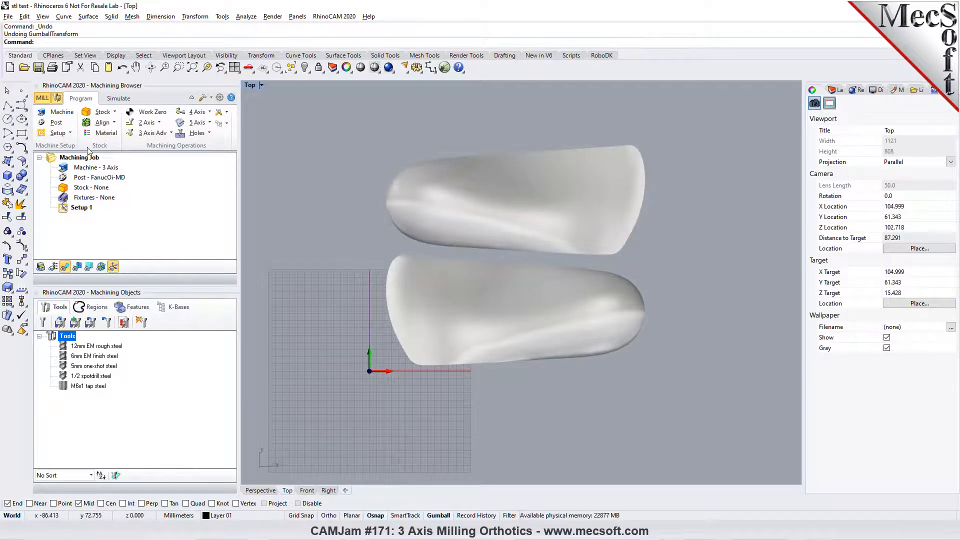
- Create a box stock from the model bounding box, sized 200 mm long, 175 mm wide and 35 mm high, and display it
left_click(103, 114)
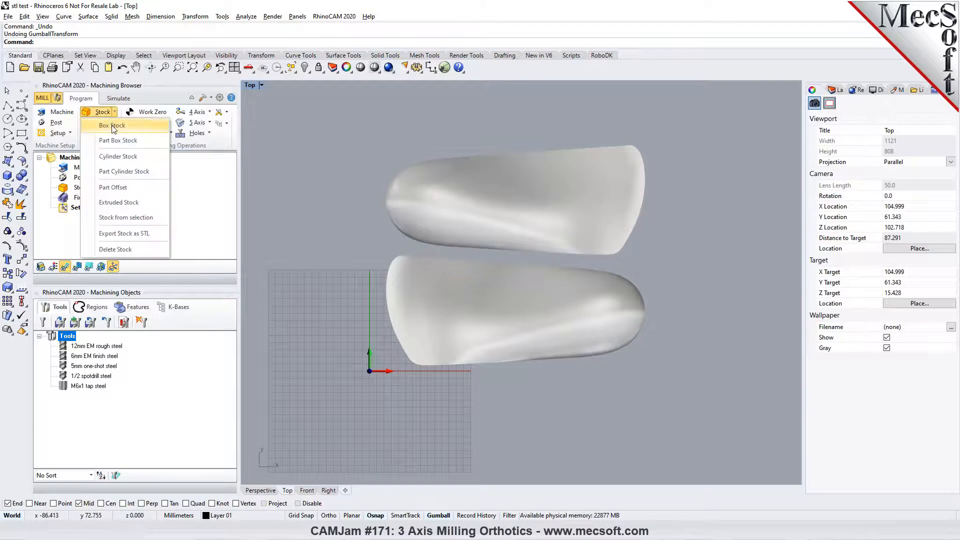
left_click(113, 126)
left_click(156, 300)
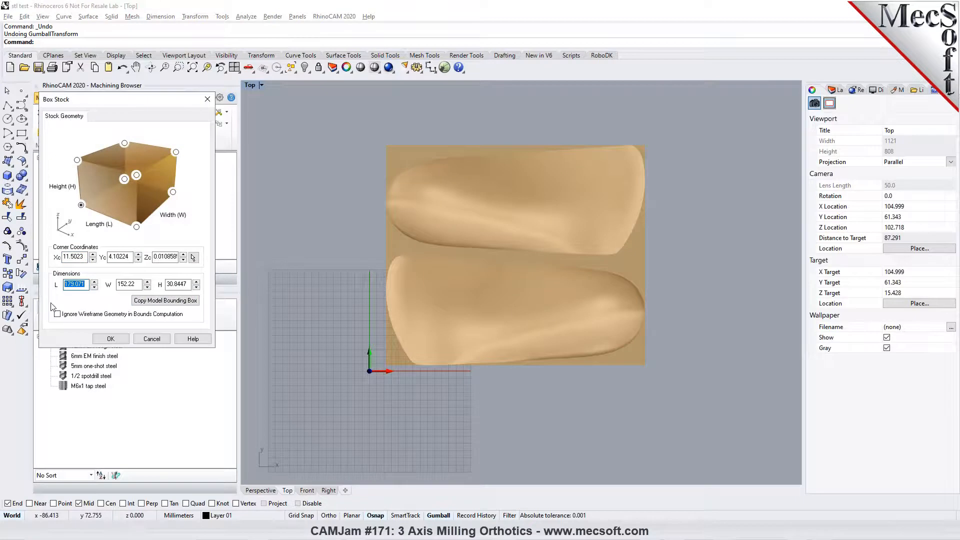
type("200")
key("Tab")
type("17")
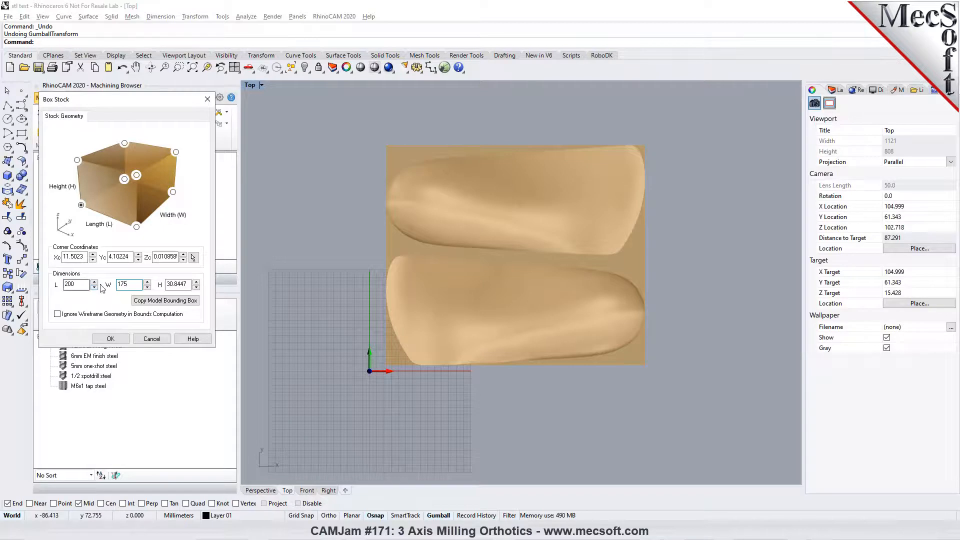
key("Tab")
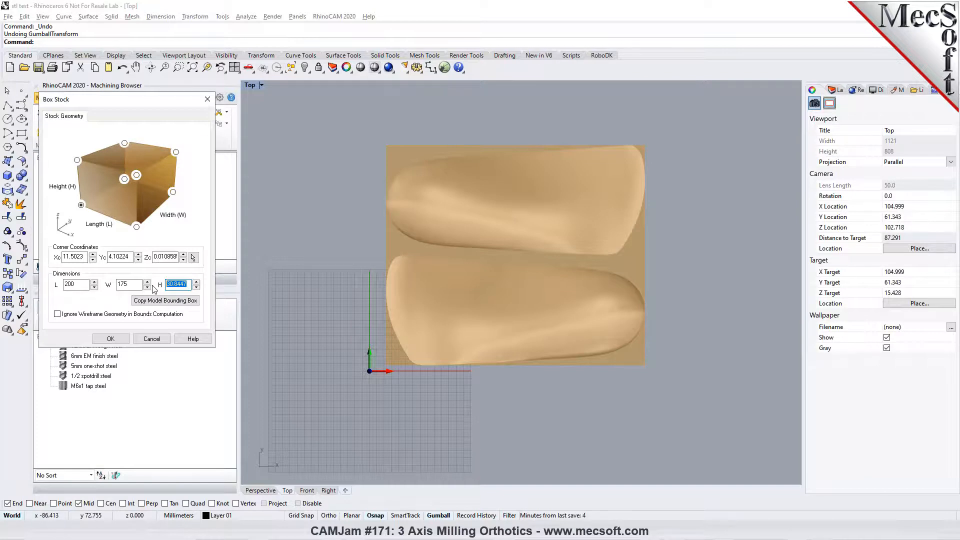
type("35")
left_click(115, 340)
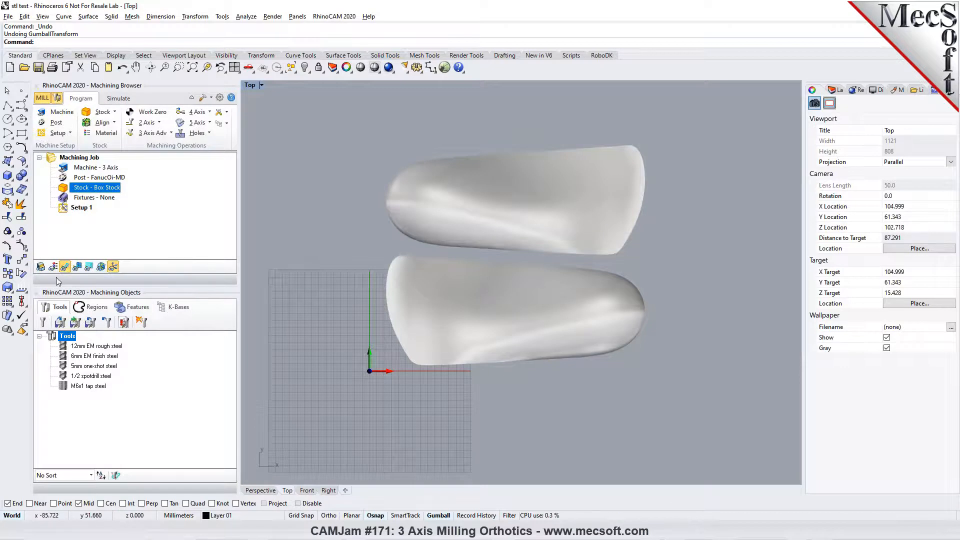
left_click(41, 267)
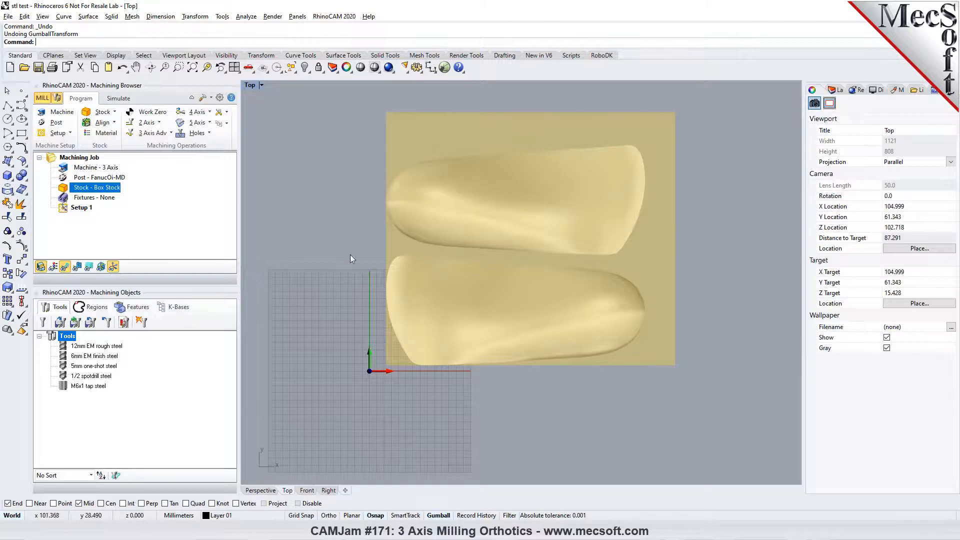
- Align the stock about the orthotics with Center for both the Z and XY alignment, comparing the Z options in the Front view
left_click(103, 122)
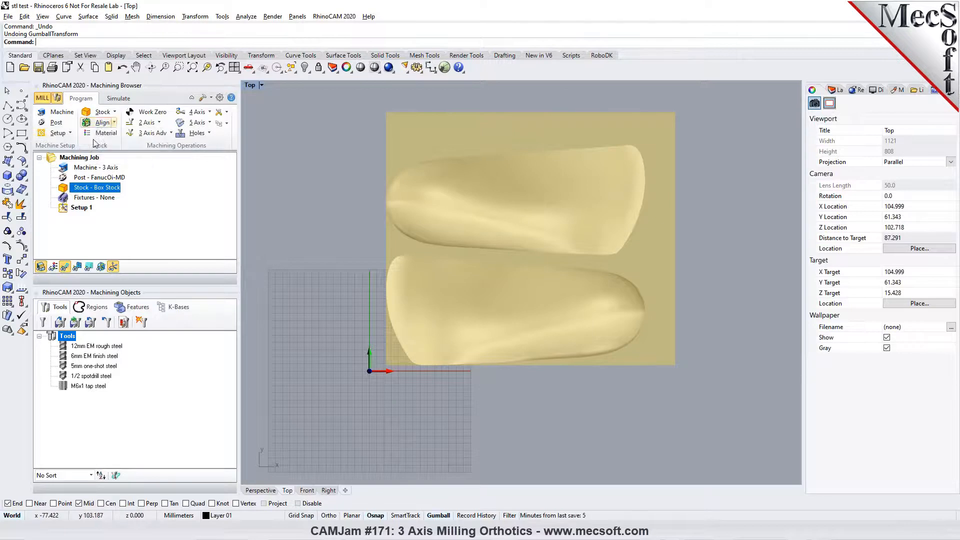
left_click(98, 142)
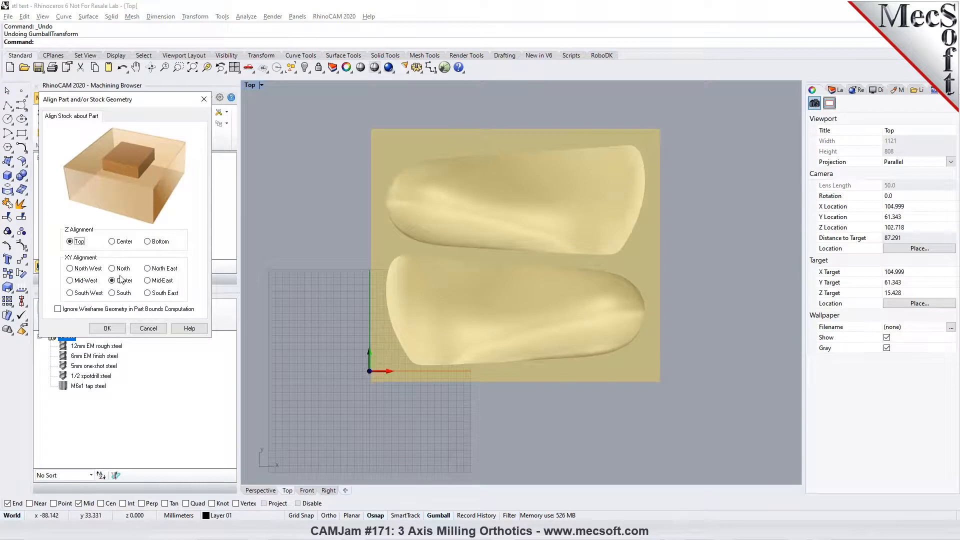
left_click(307, 490)
scroll(435, 295, "up", 4)
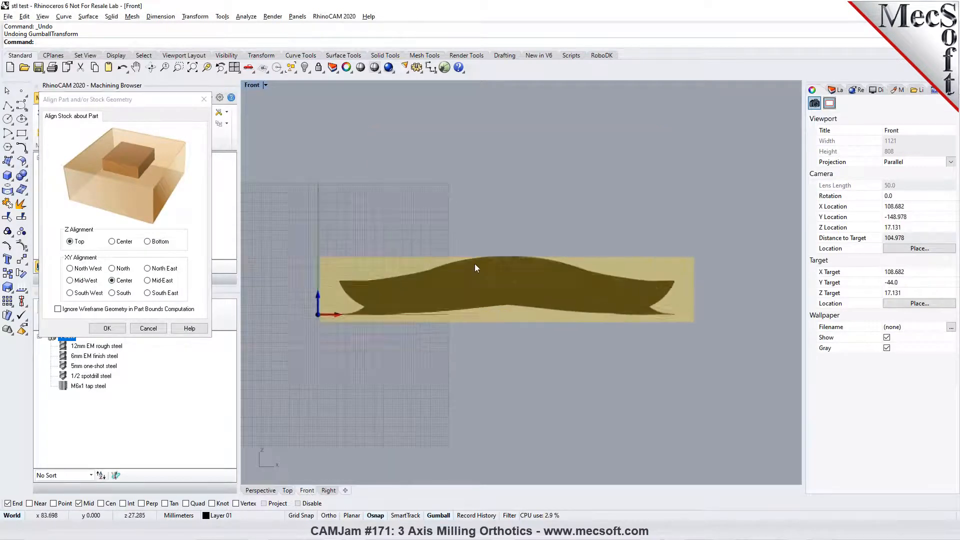
scroll(501, 267, "up", 3)
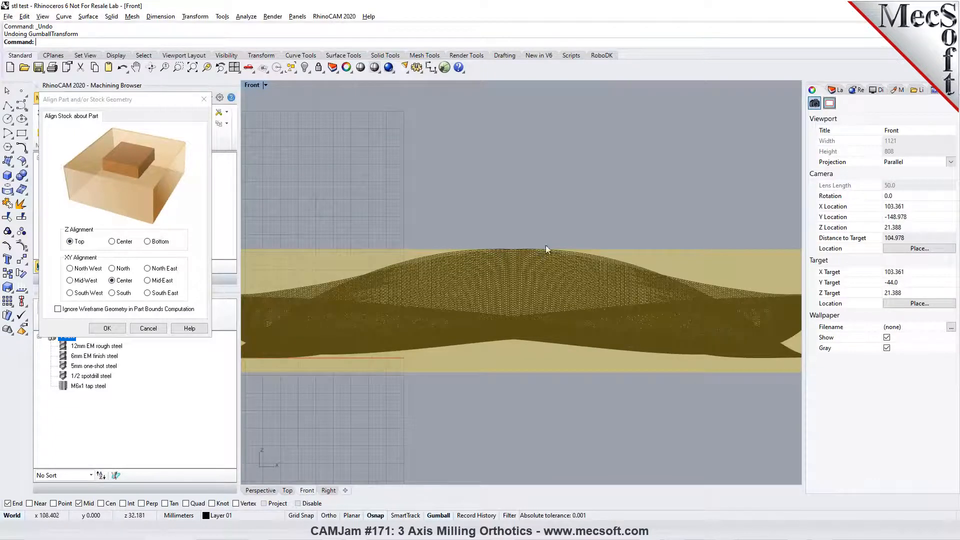
scroll(511, 253, "down", 2)
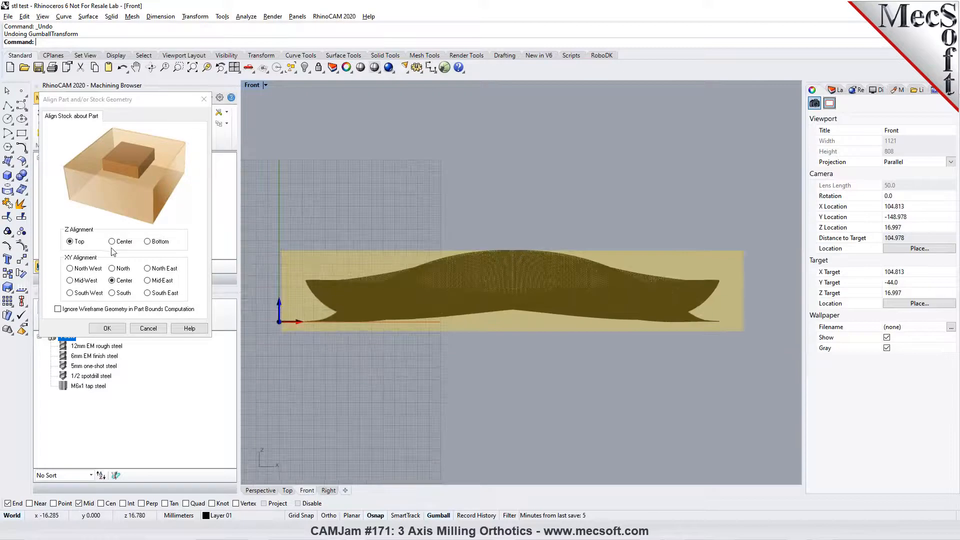
left_click(147, 242)
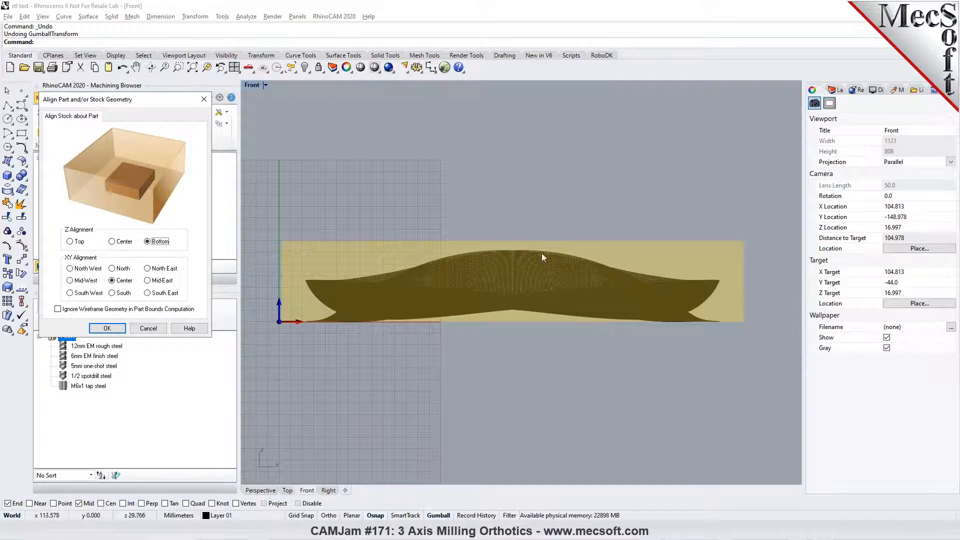
left_click(112, 241)
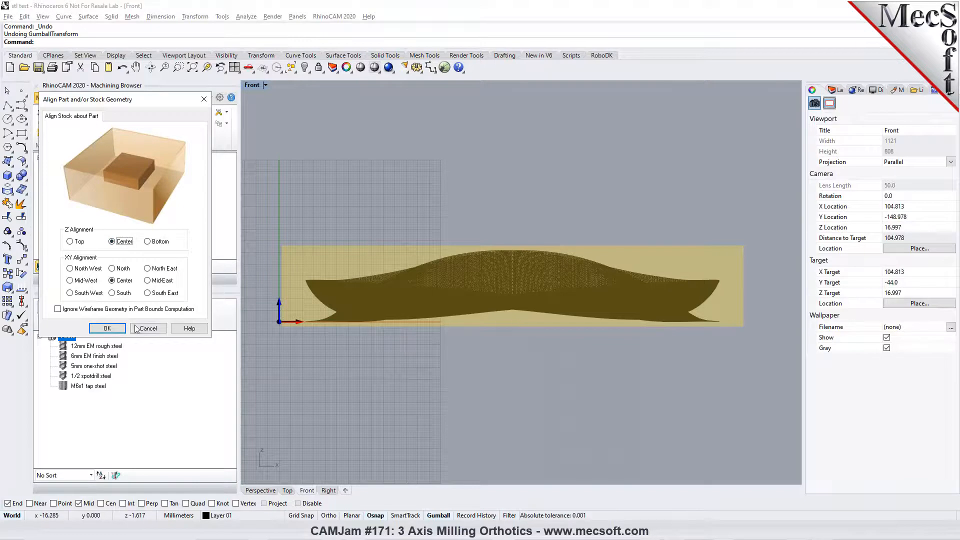
left_click(107, 328)
- Examine how the orthotics sit inside the stock in the Perspective view, including the solid simulation stock
left_click(269, 491)
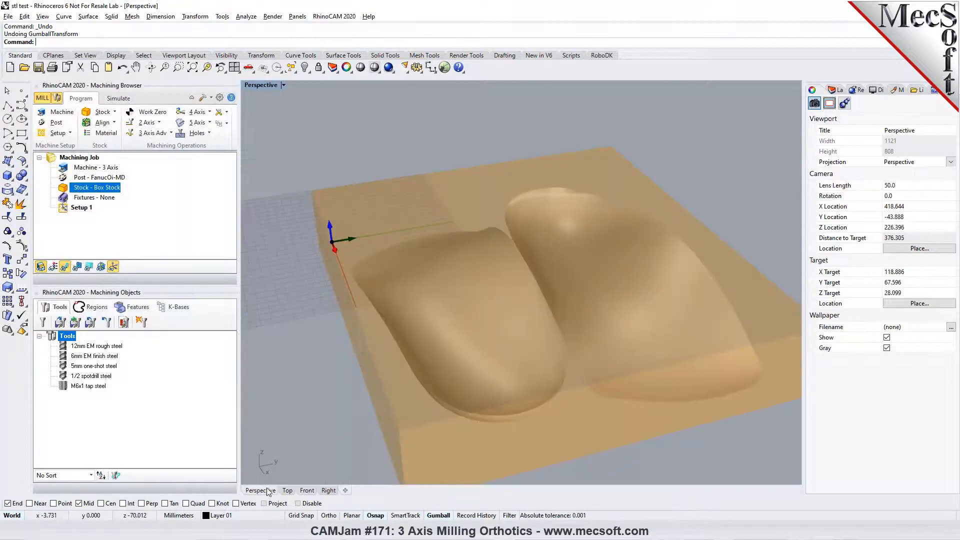
scroll(443, 377, "up", 3)
right_click_drag(444, 377, 466, 338)
scroll(466, 338, "down", 6)
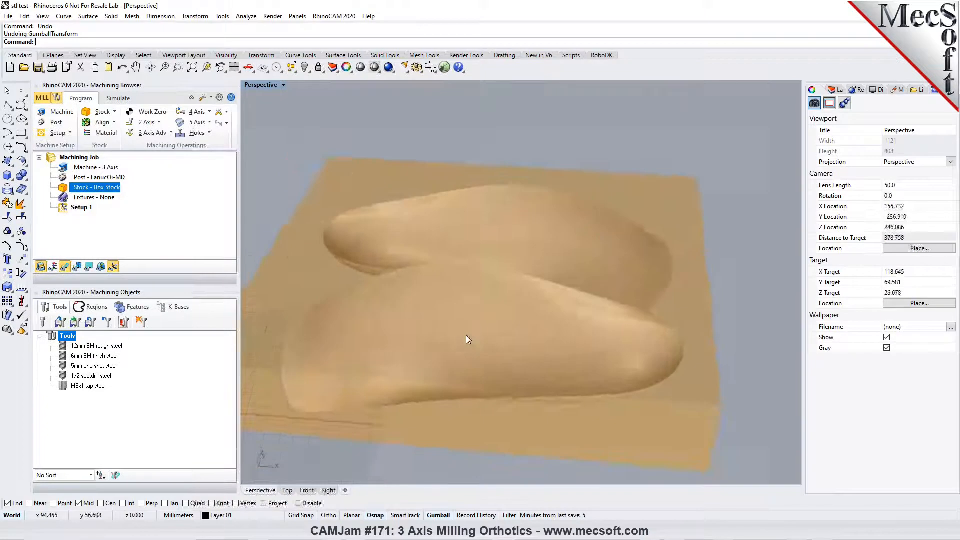
mouse_move(465, 385)
right_mouse_down()
mouse_move(461, 374)
mouse_move(479, 395)
right_mouse_up()
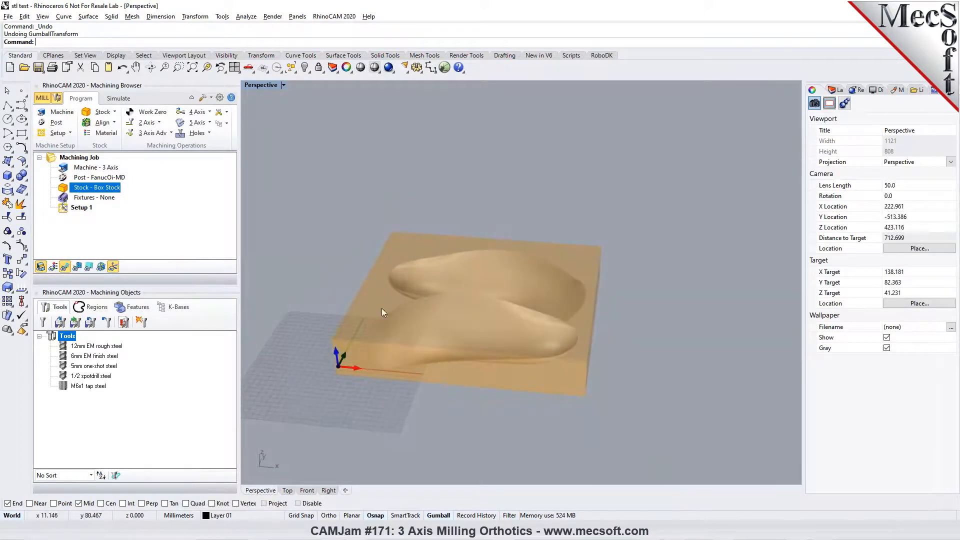
right_click_drag(406, 355, 398, 363)
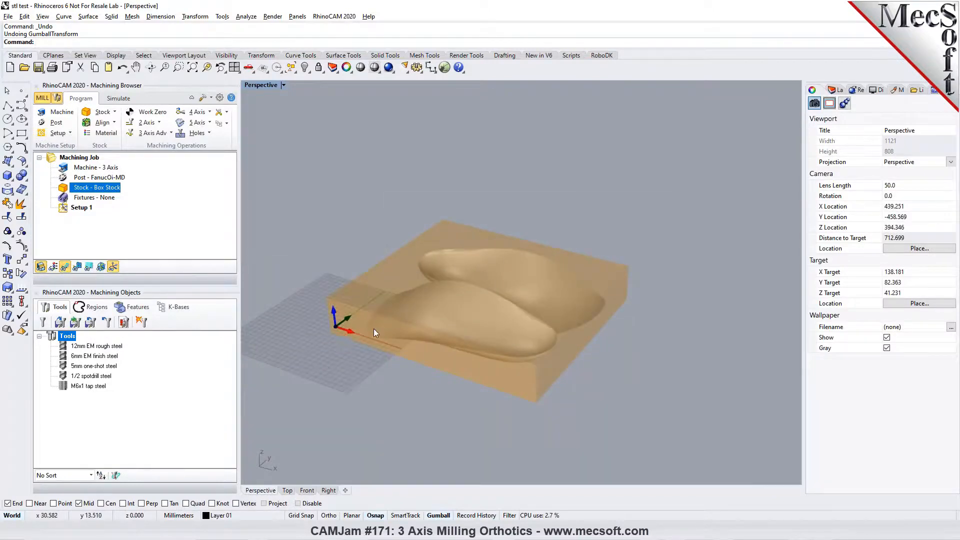
scroll(373, 329, "up", 2)
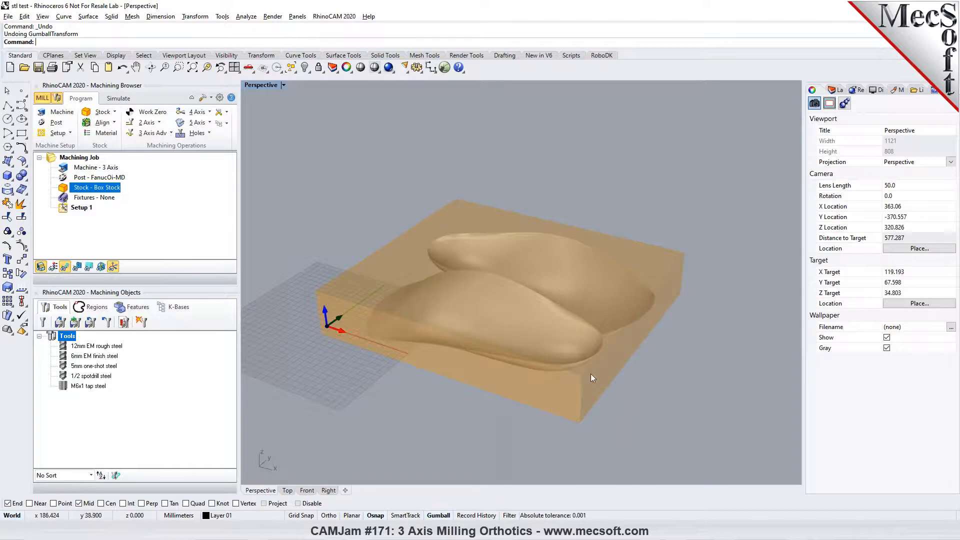
left_click(118, 98)
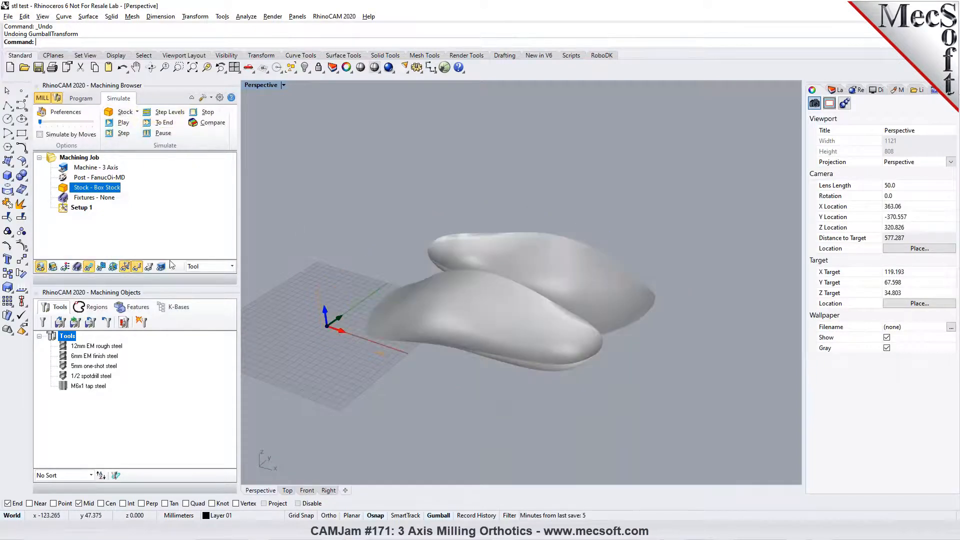
left_click(53, 266)
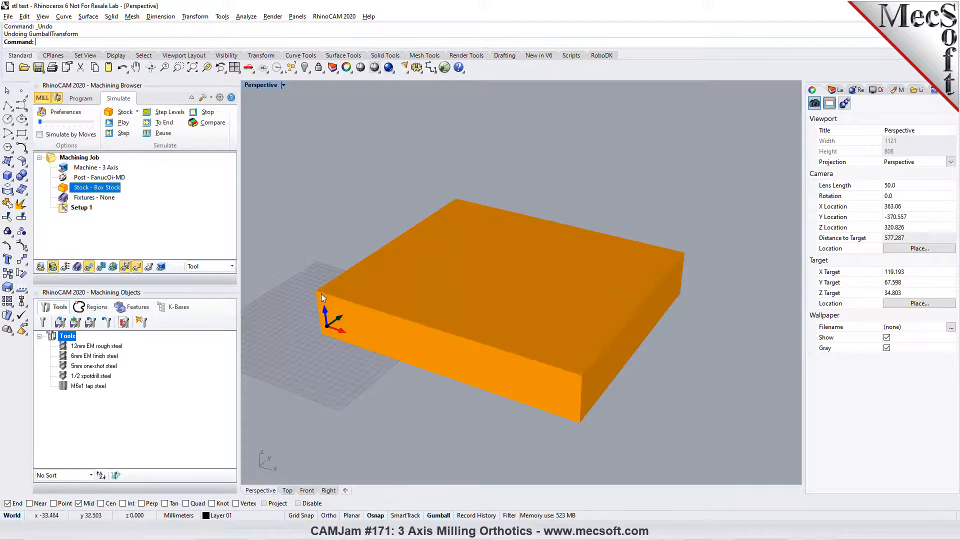
- Locate the world coordinate origin on the stock box at the Highest Z face and South West corner
left_click(81, 98)
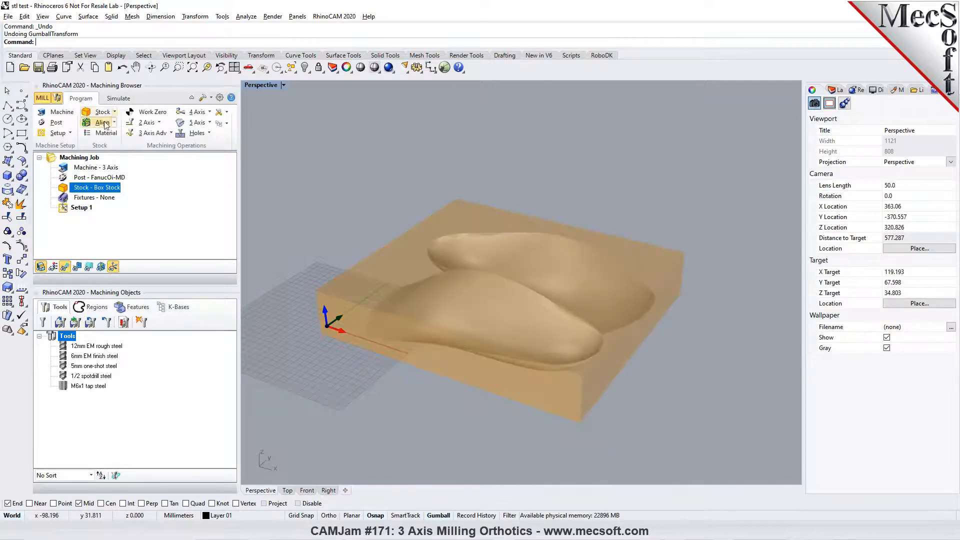
left_click(102, 122)
left_click(129, 148)
left_click(113, 237)
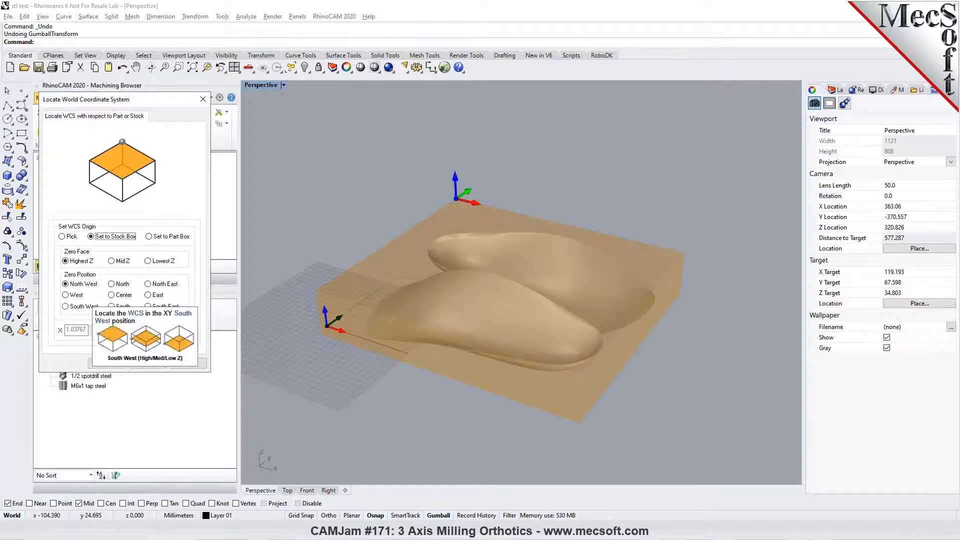
left_click(83, 306)
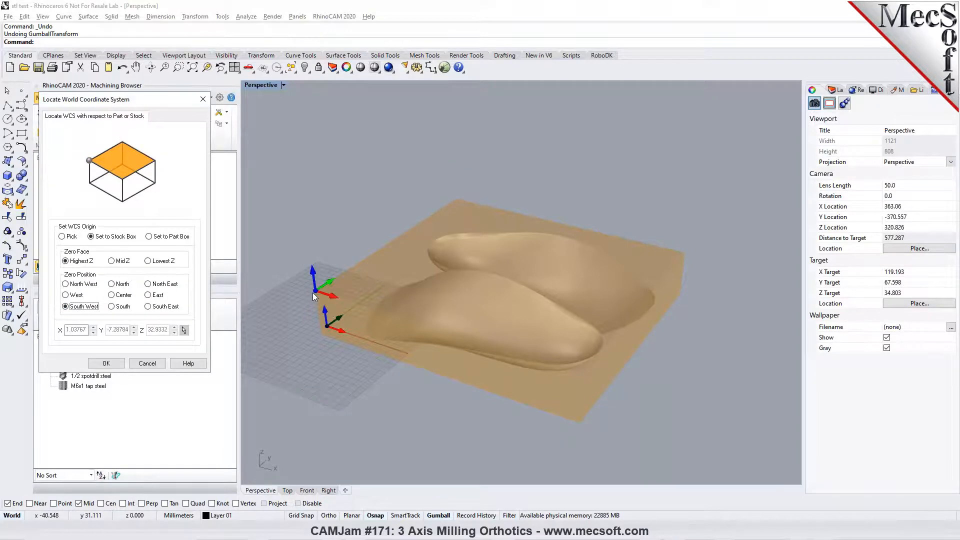
left_click(116, 369)
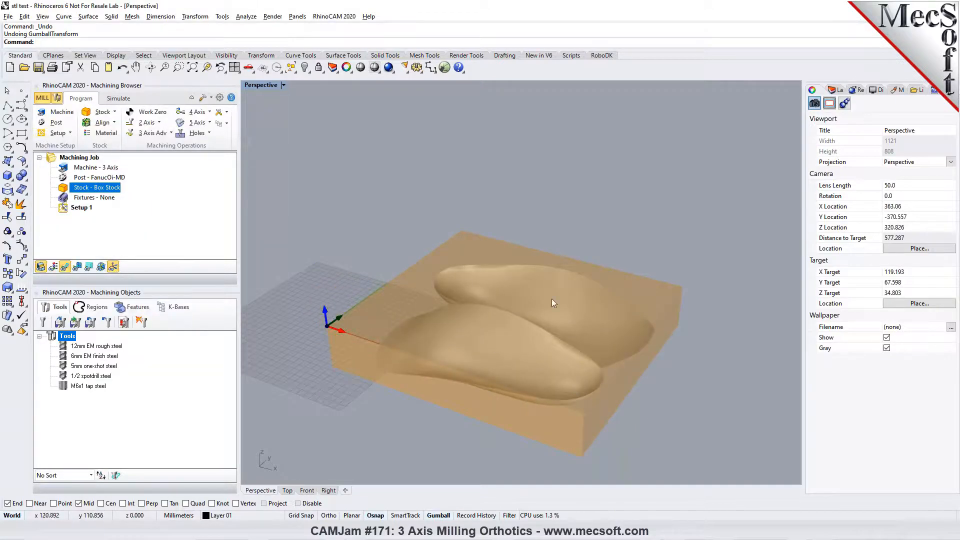
- Check the origin's position on the stock corner in the Perspective, Top and Front views, and return to the Top view
scroll(326, 328, "up", 6)
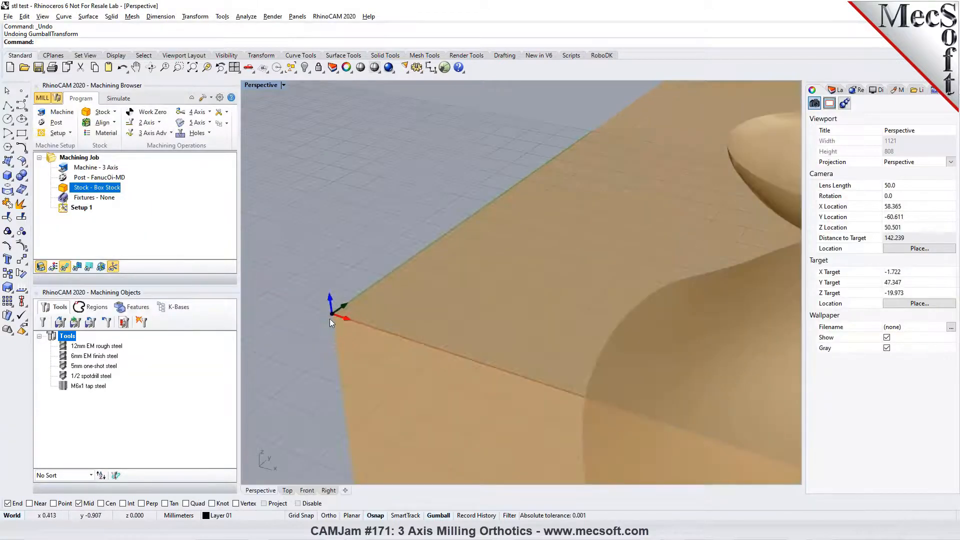
left_click(288, 490)
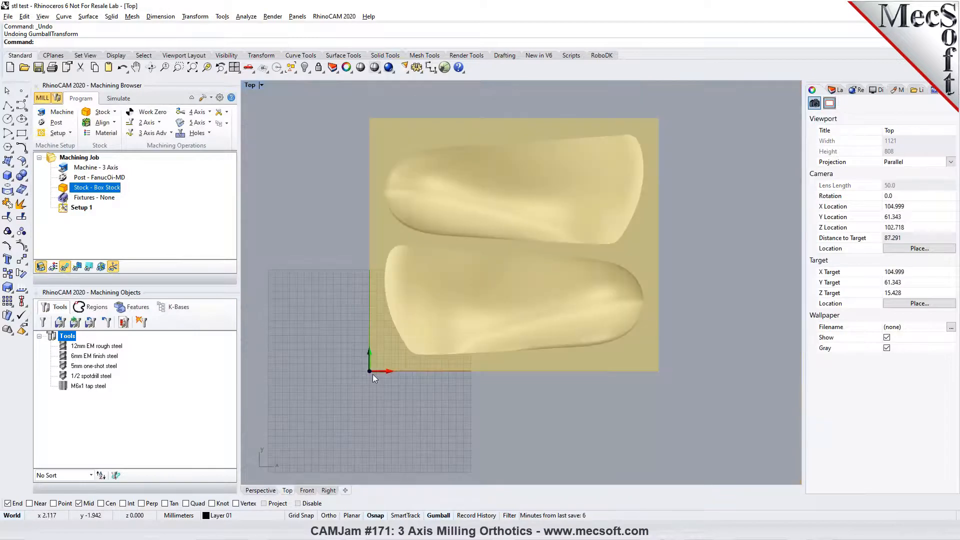
left_click(307, 490)
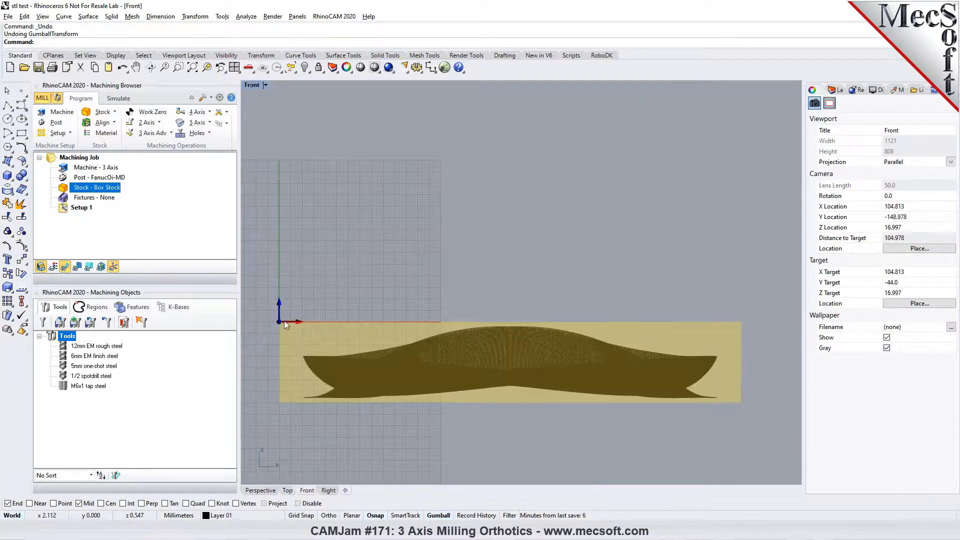
left_click(292, 491)
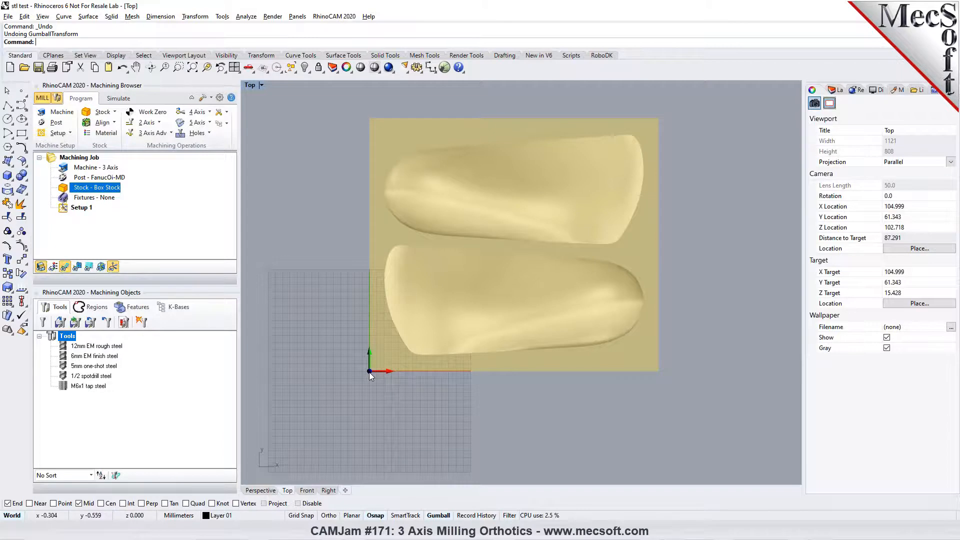
scroll(370, 372, "down", 2)
scroll(542, 230, "up", 4)
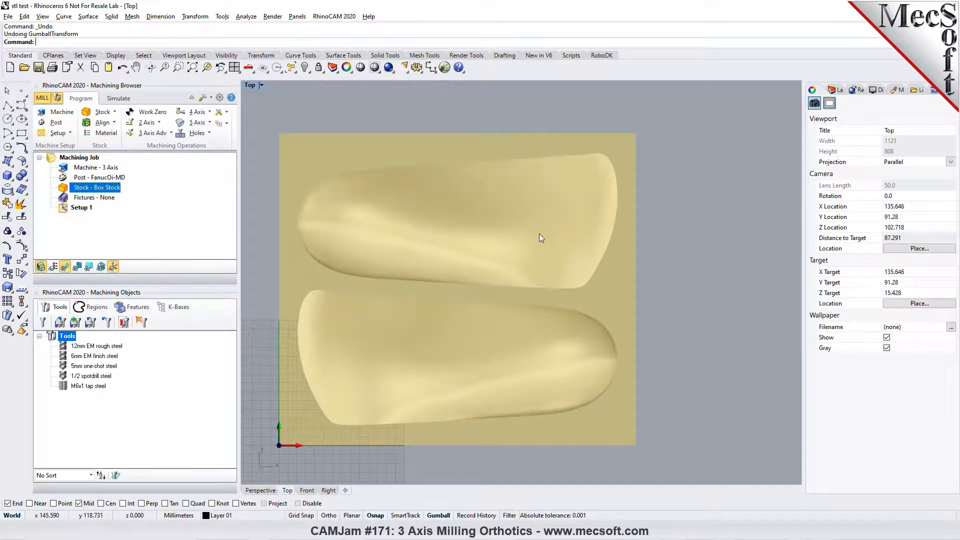
scroll(539, 233, "down", 2)
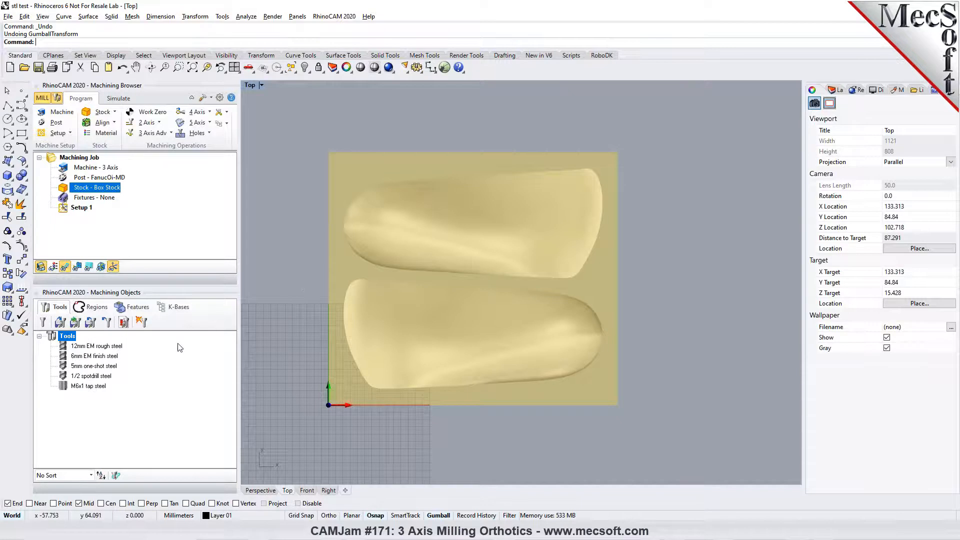
- Unload the current tools and load the metric tool library Tools-MM.vkb
left_click(105, 323)
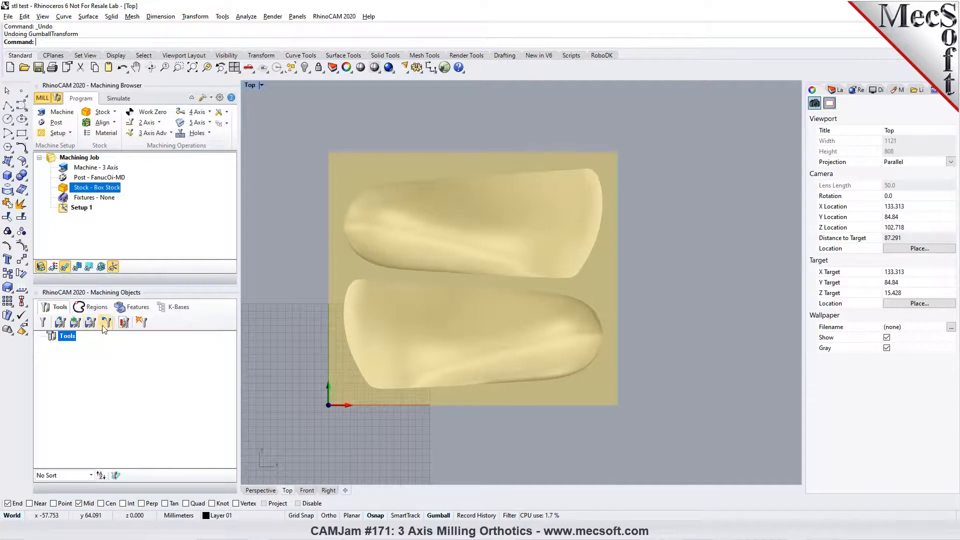
left_click(62, 326)
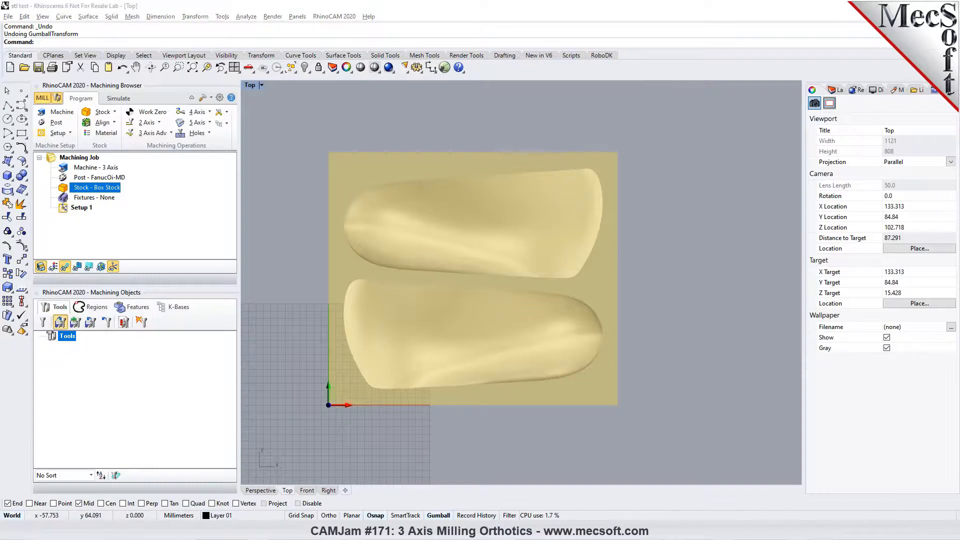
scroll(265, 206, "down", 2)
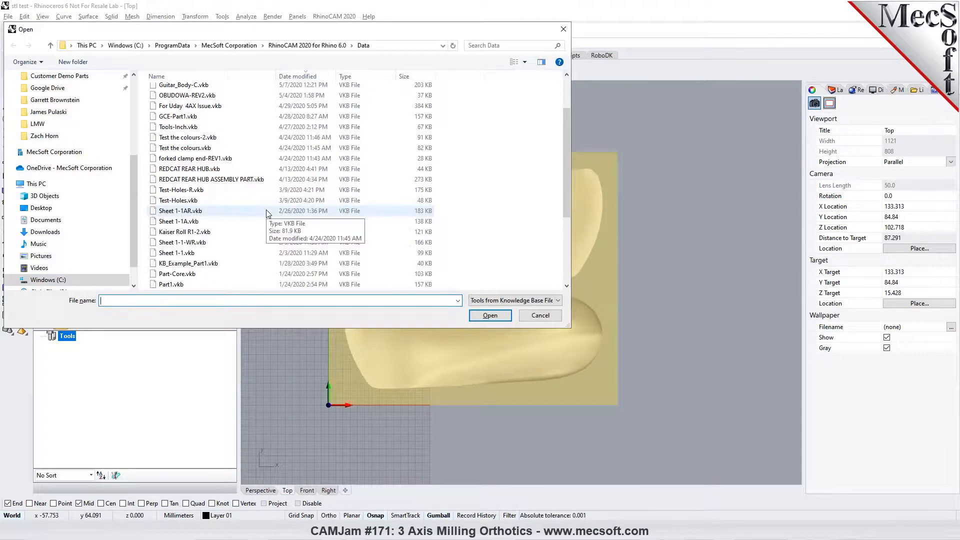
scroll(266, 216, "up", 2)
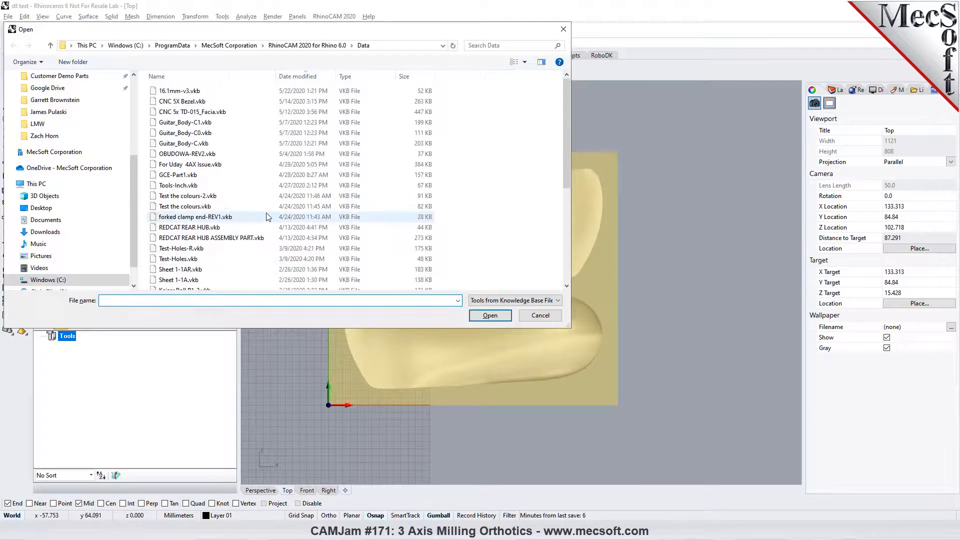
scroll(266, 217, "down", 1)
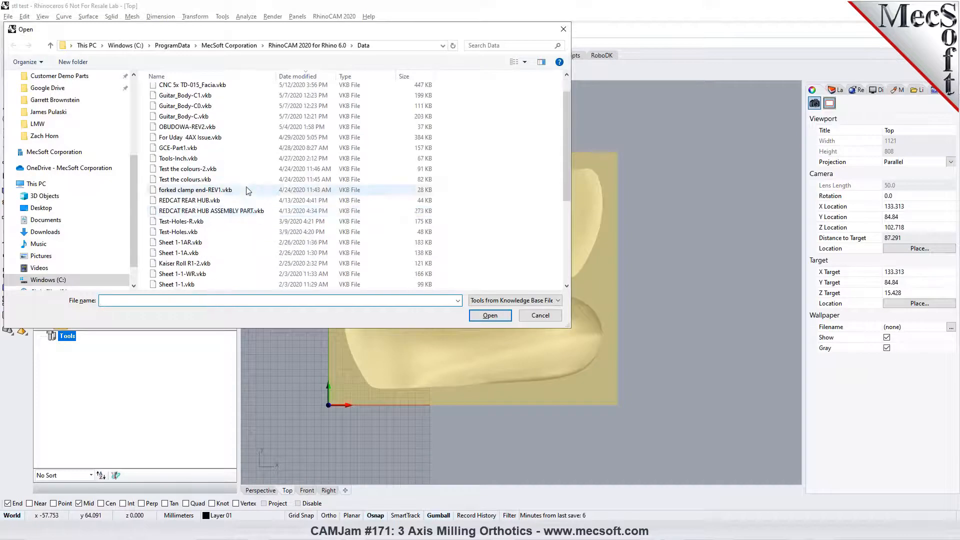
left_click(165, 76)
scroll(200, 243, "down", 3)
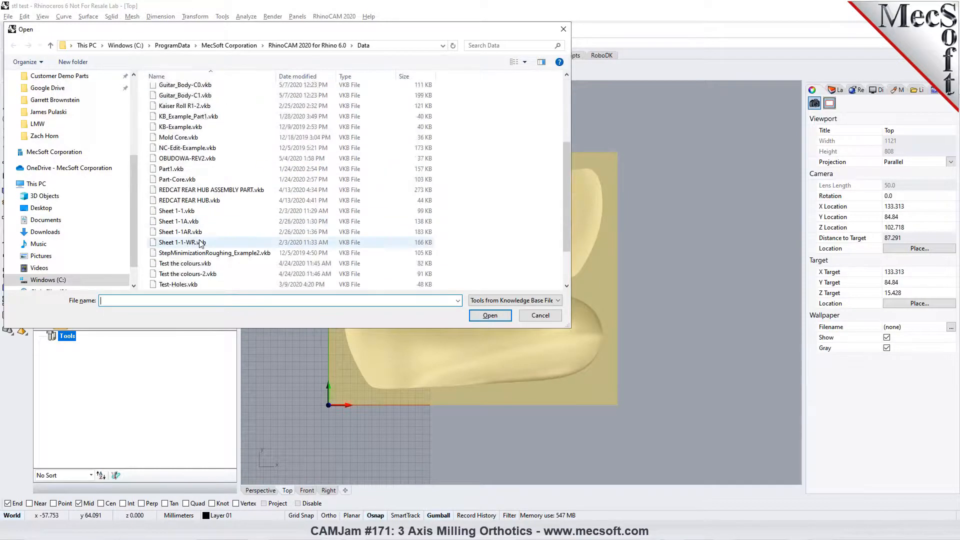
scroll(201, 242, "down", 2)
left_click(203, 285)
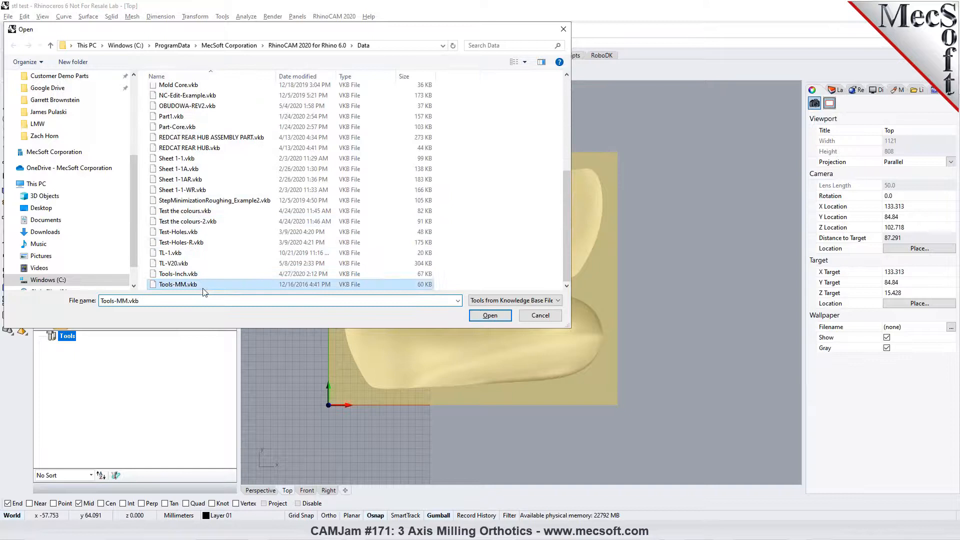
left_click(491, 316)
left_click(536, 301)
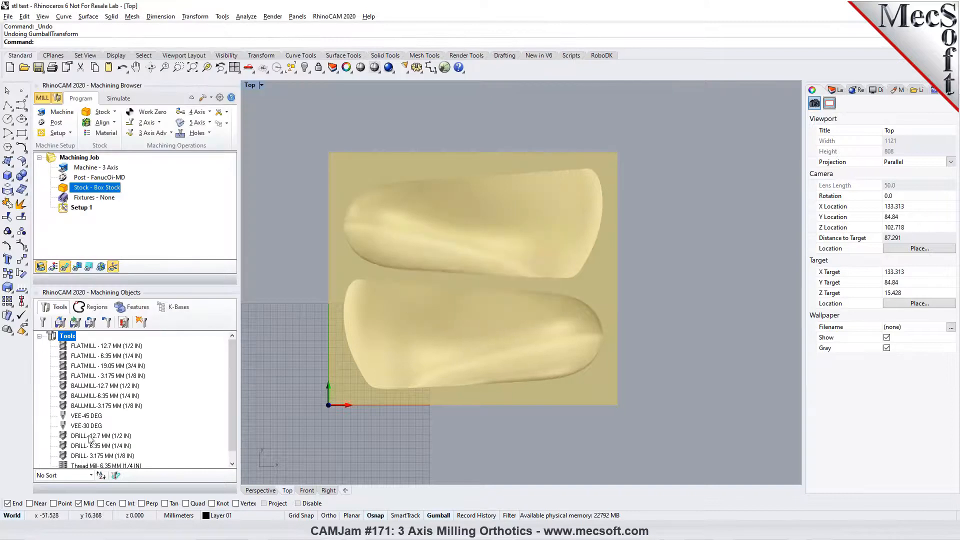
- Review the available tool types in the tool creation dialog, from vee mills, drills and thread mills to reverse boring tools
left_click(43, 322)
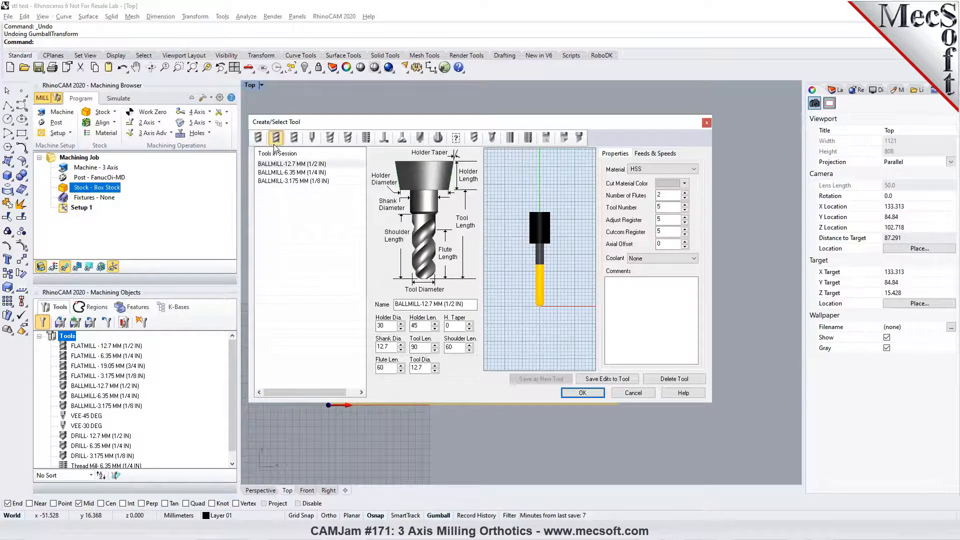
left_click(312, 139)
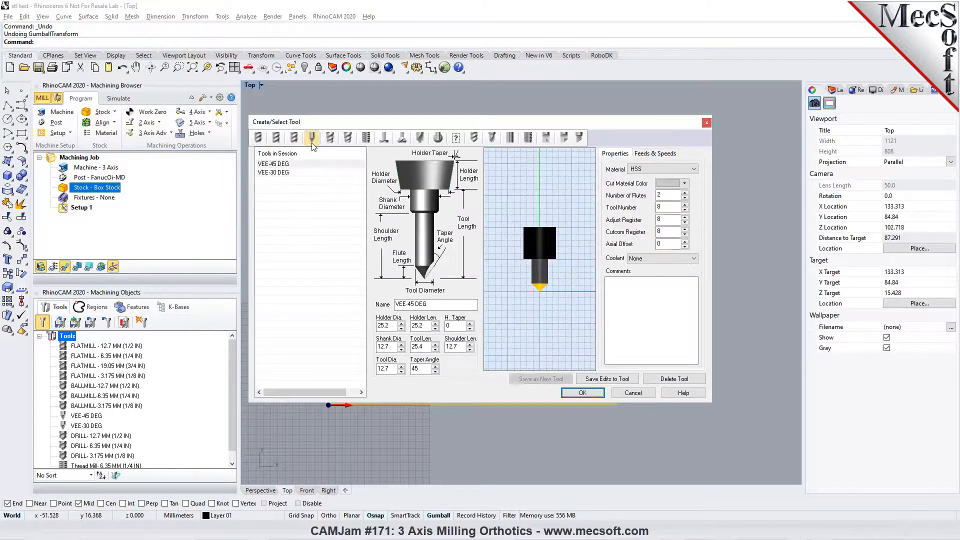
left_click(329, 138)
left_click(347, 138)
left_click(365, 138)
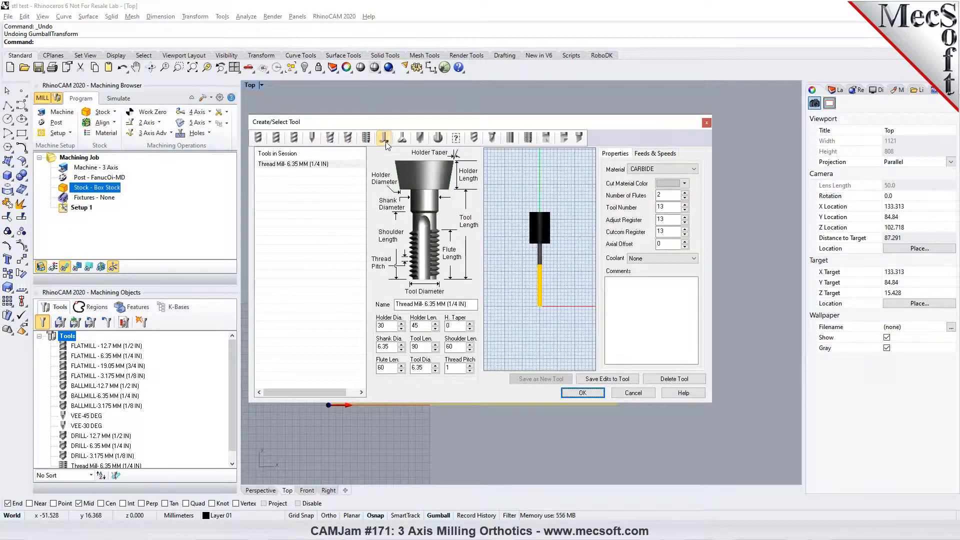
left_click(384, 138)
left_click(420, 138)
left_click(438, 138)
left_click(456, 137)
left_click(474, 138)
left_click(491, 138)
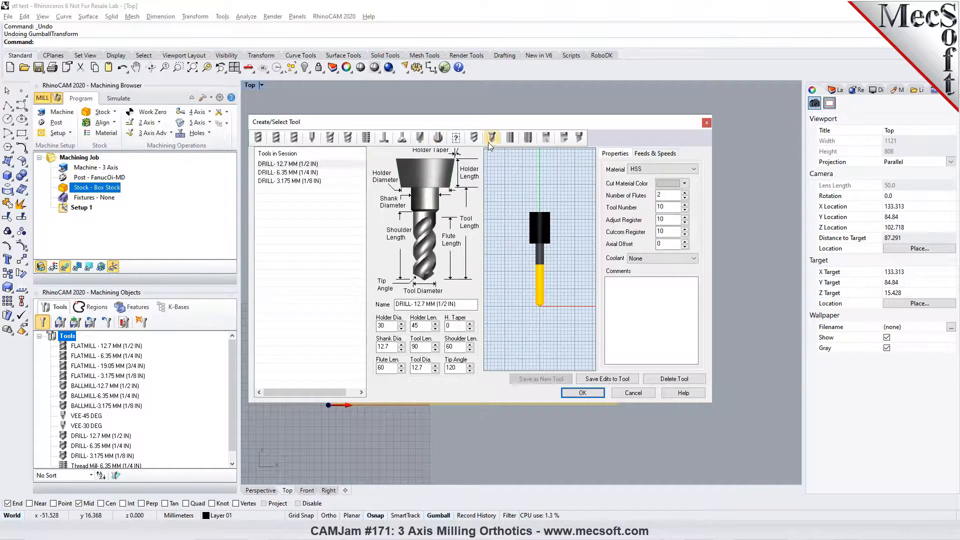
left_click(510, 138)
left_click(528, 138)
left_click(528, 138)
left_click(546, 138)
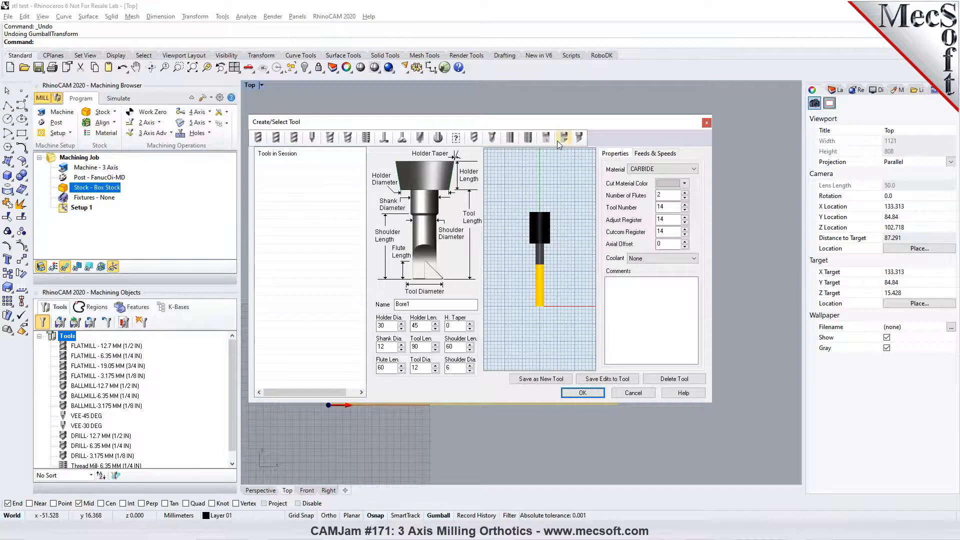
- Compare the tip shapes of the flat mill and ball mill previews, and close the tool creation dialog
left_click(258, 138)
left_click(276, 137)
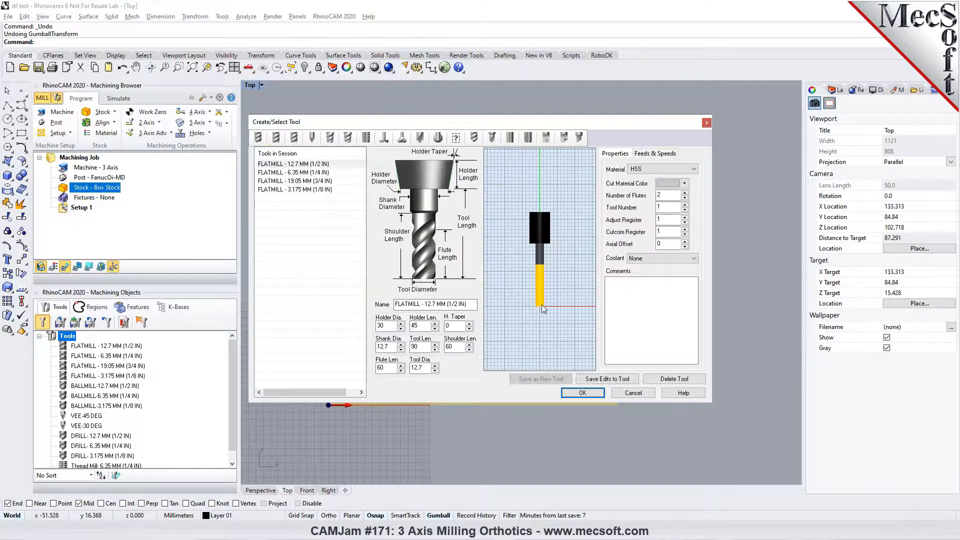
left_click(259, 138)
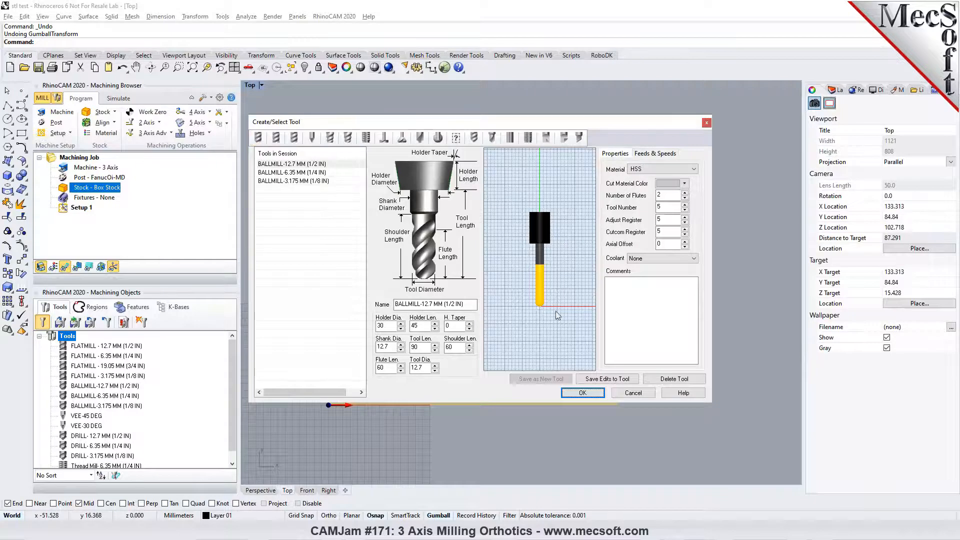
left_click(582, 392)
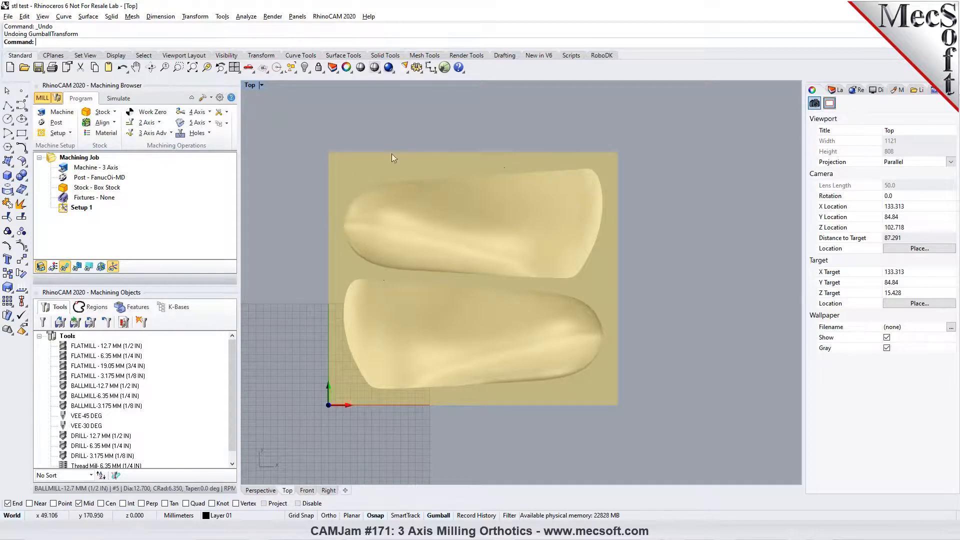
- Hide the stock and create Mesh Outline curves around both orthotics from the Top view, checking them in the Perspective view
left_click(40, 267)
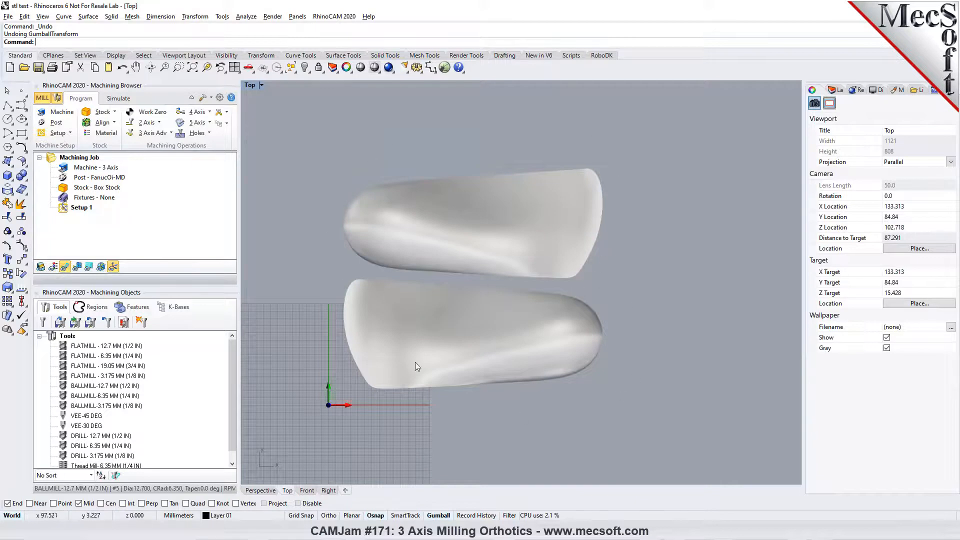
left_click(63, 16)
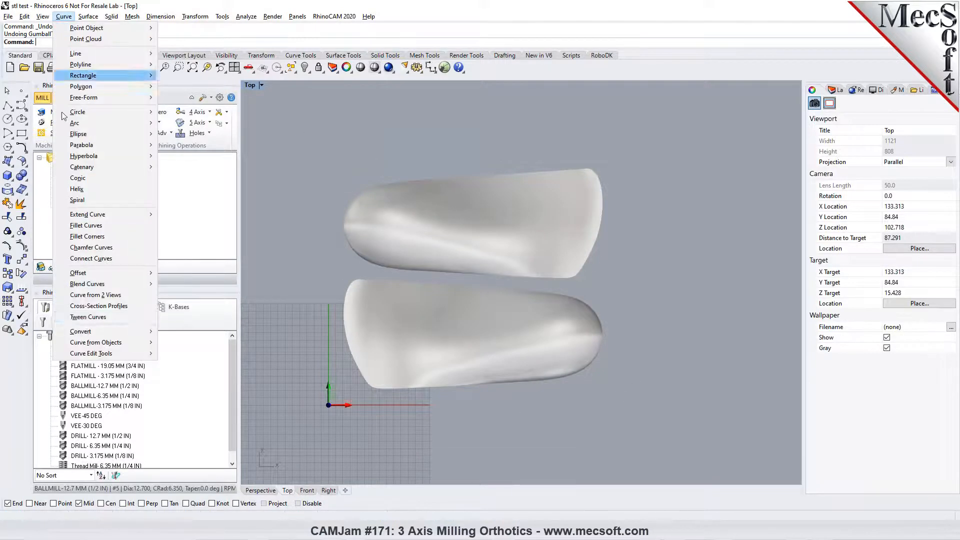
mouse_move(93, 346)
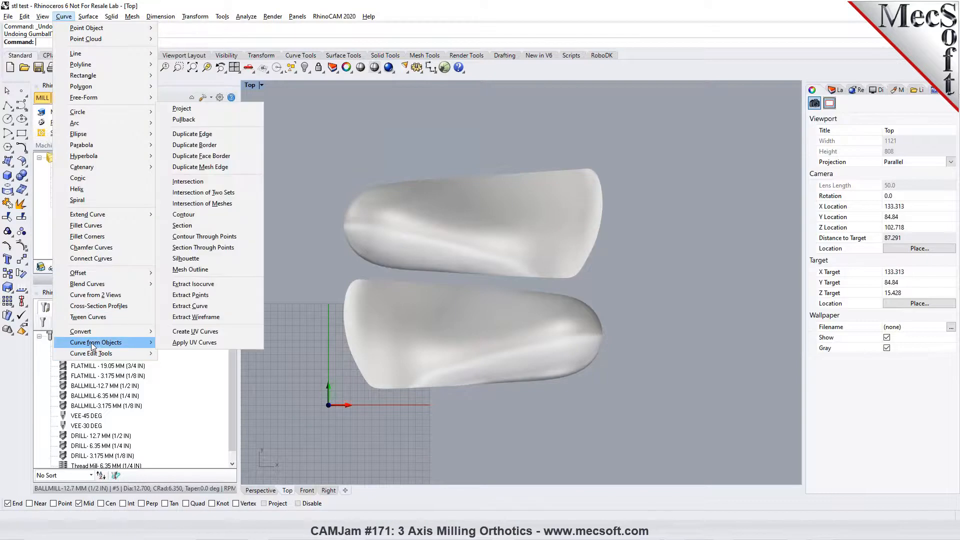
left_click(190, 269)
left_click_drag(312, 127, 654, 421)
key("Return")
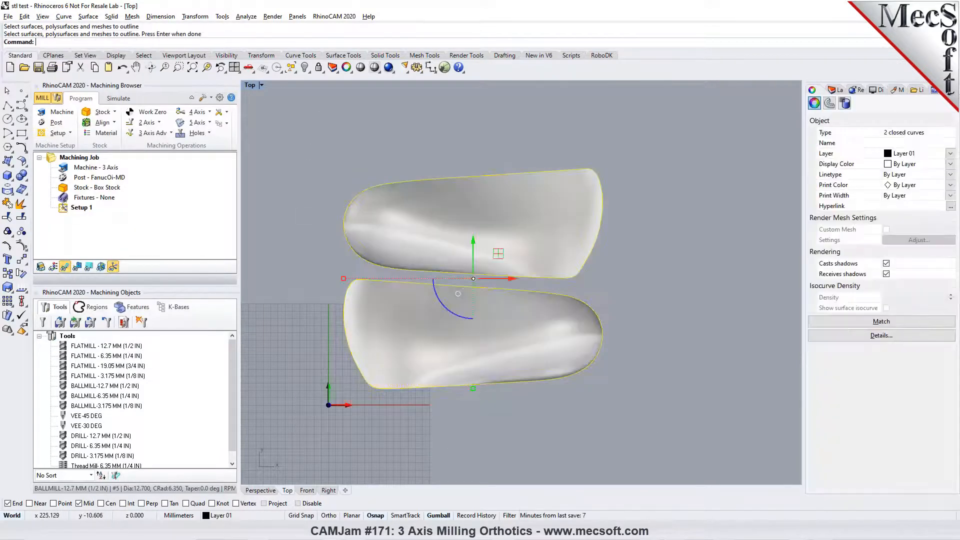
left_click(619, 291)
left_click(593, 307)
left_click(654, 289)
left_click(260, 491)
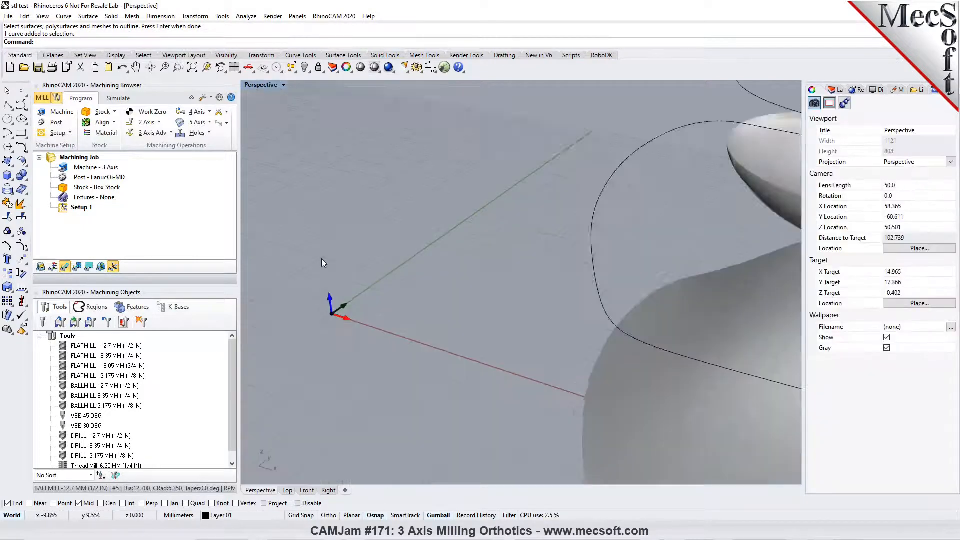
scroll(322, 262, "down", 3)
right_click_drag(322, 263, 445, 361)
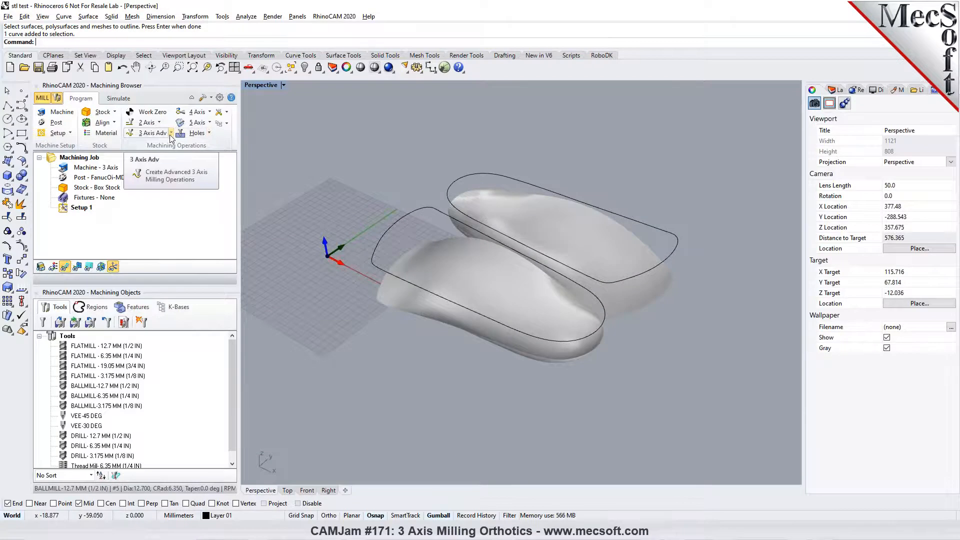
- Set the current post-processor to LagunaSS-ATC, keeping the .nc posted file extension
left_click(94, 168)
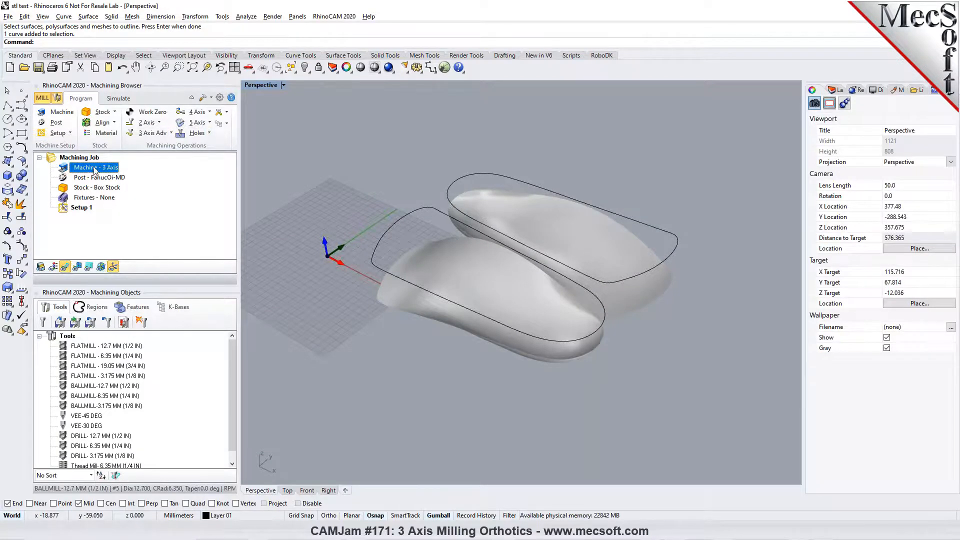
left_click(56, 122)
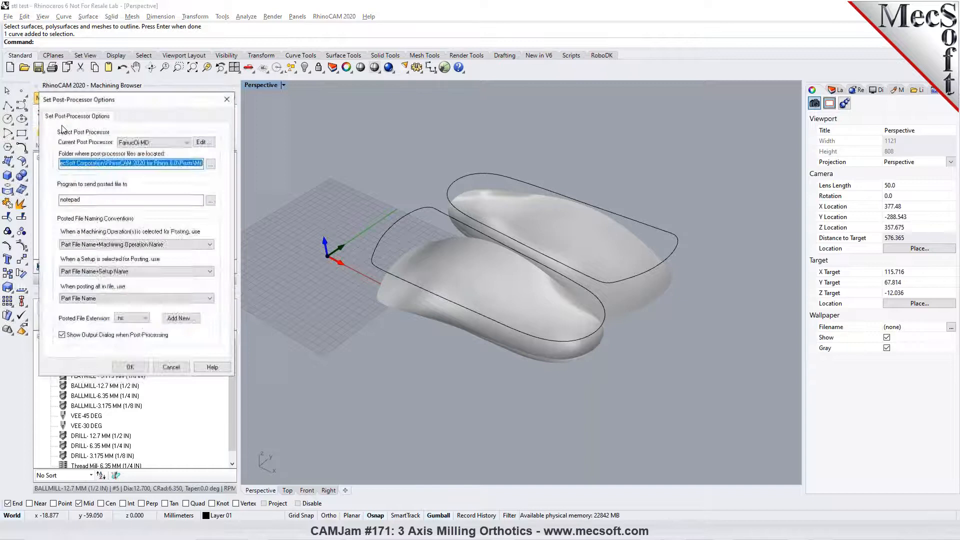
left_click(186, 142)
left_click_drag(187, 221, 191, 254)
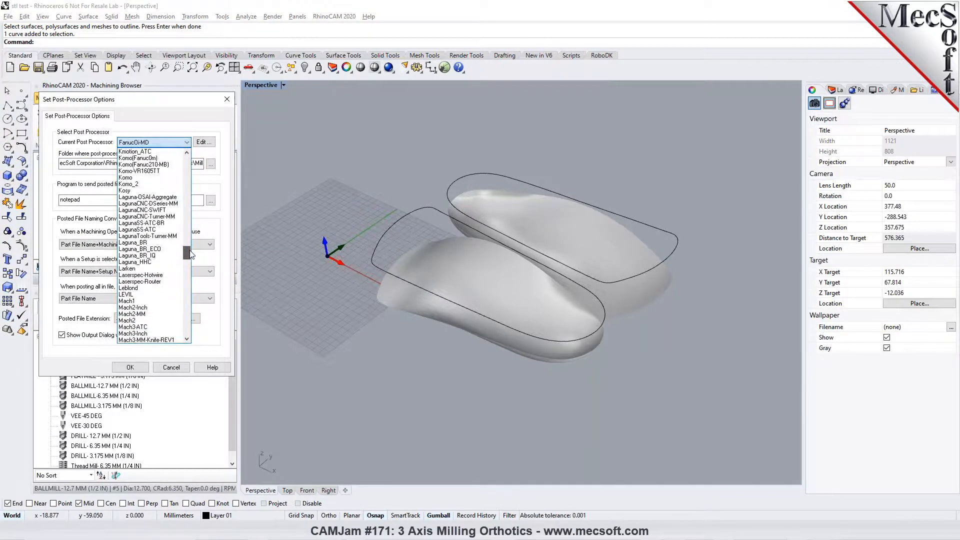
left_click(156, 230)
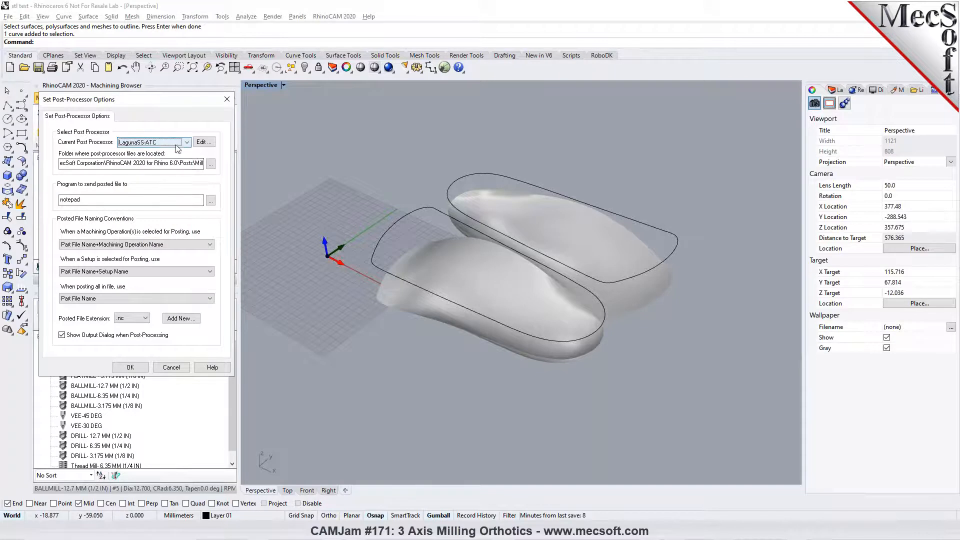
left_click(139, 370)
left_click(114, 179)
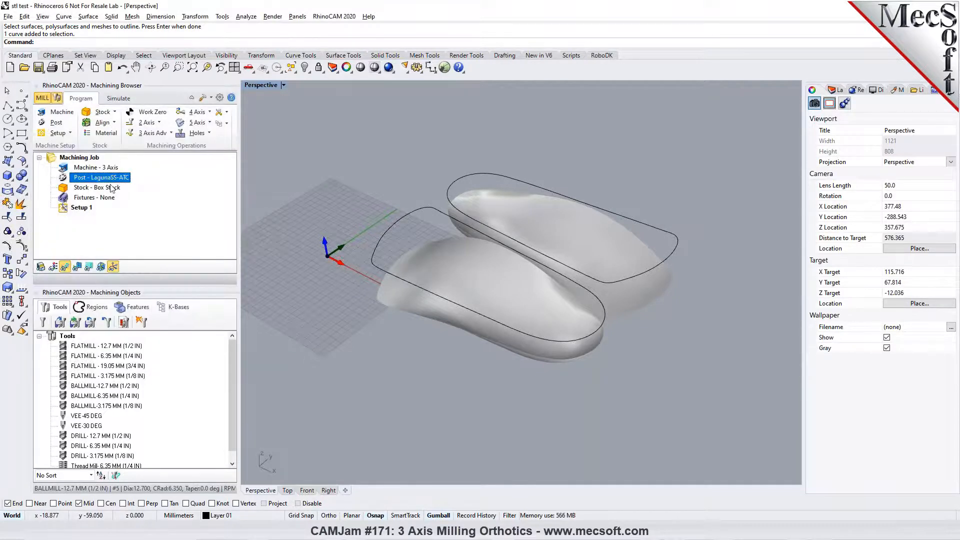
- Show the box stock again and check it around the orthotics and outline curves in the Perspective view
left_click(111, 188)
left_click(41, 267)
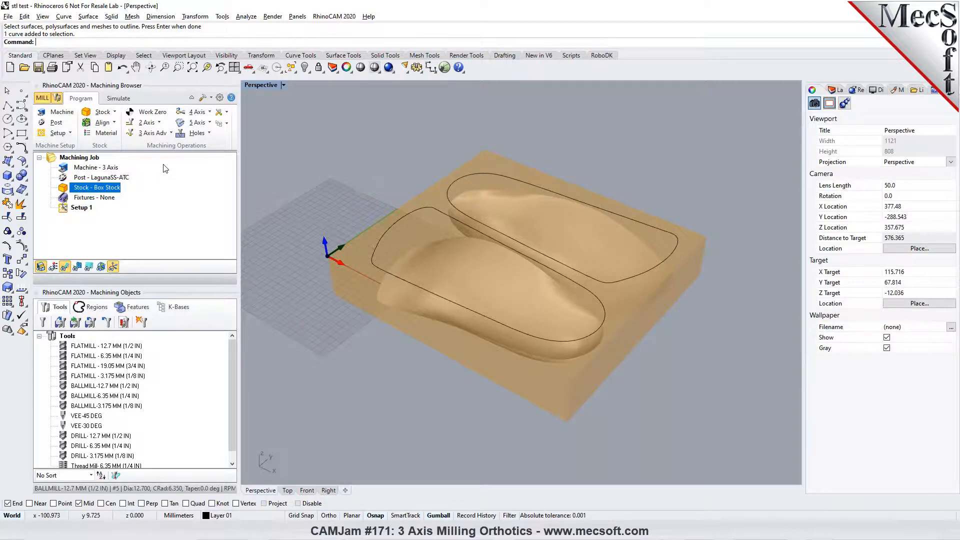
right_click_drag(455, 275, 451, 219)
right_click_drag(553, 281, 560, 314)
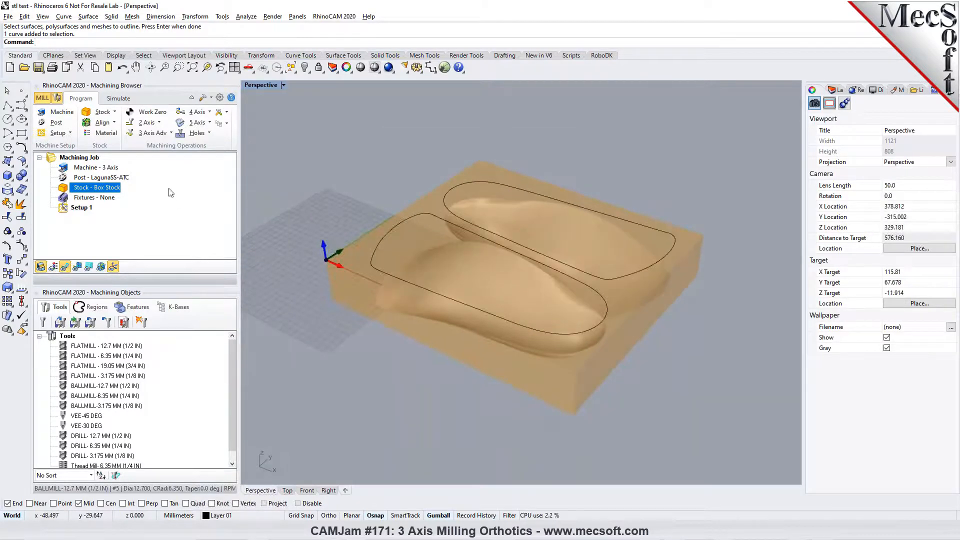
- Start a 3-axis Horizontal Roughing operation and assign both orthotic outline curves as its machining regions
left_click(171, 133)
left_click(143, 152)
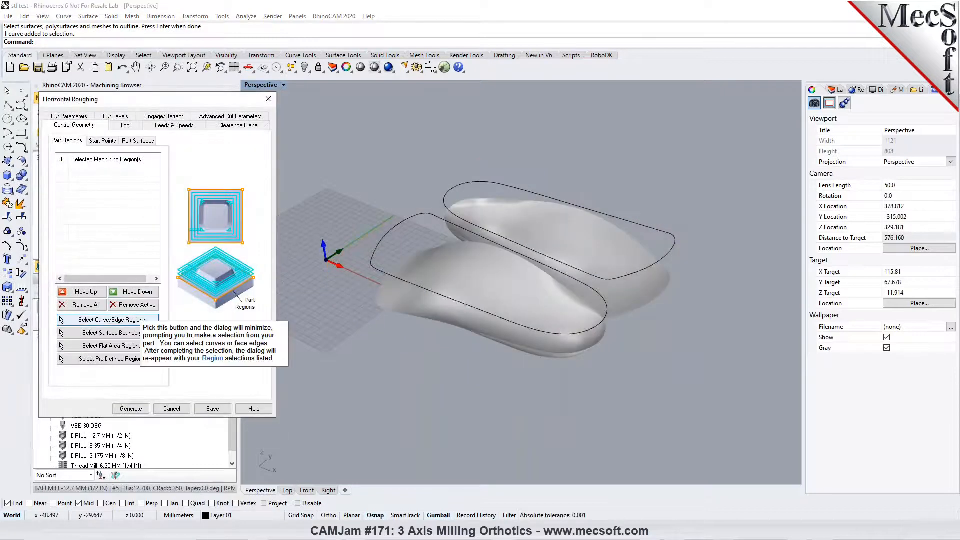
left_click(125, 320)
left_click(406, 218)
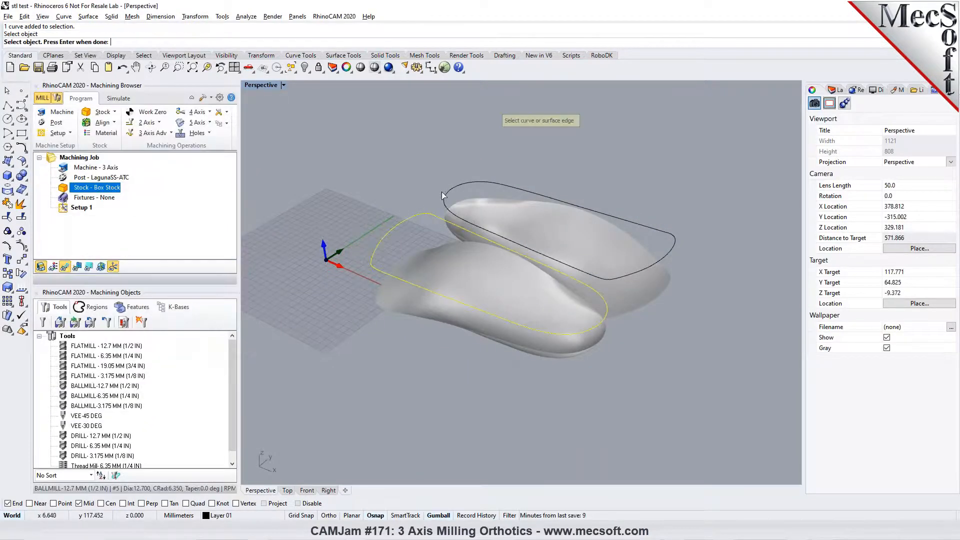
left_click(447, 198)
key("Return")
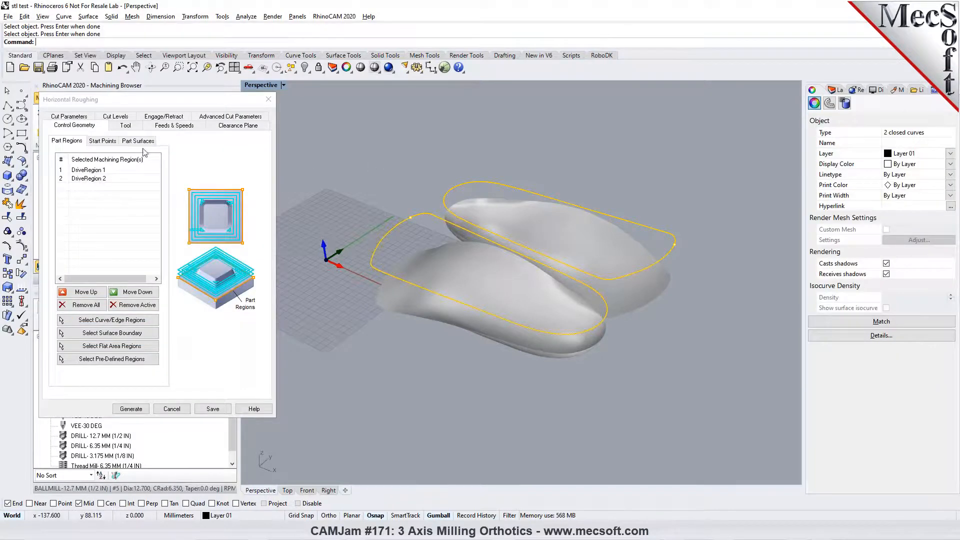
- Choose the FLATMILL - 12.7 MM (1/2 IN) tool for the Horizontal Roughing operation
left_click(127, 126)
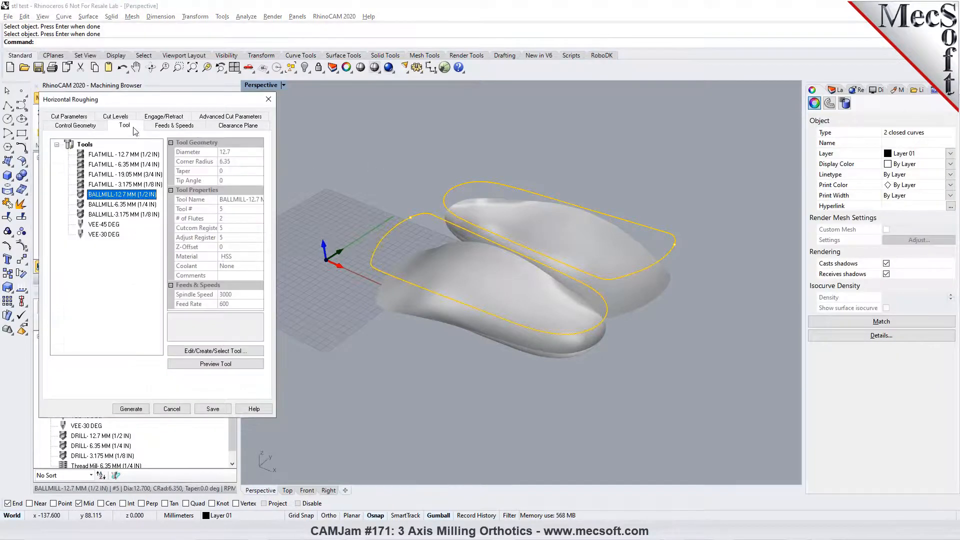
left_click(93, 186)
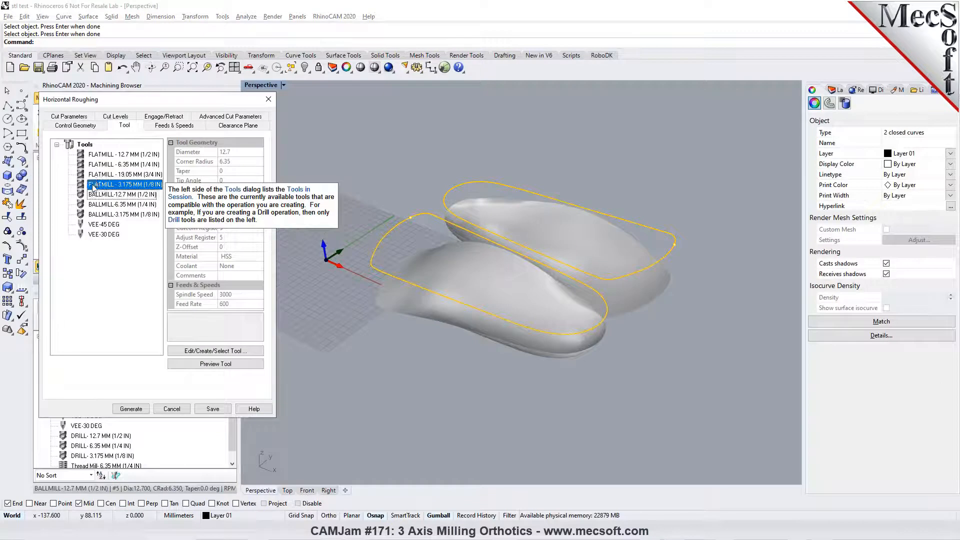
left_click(100, 156)
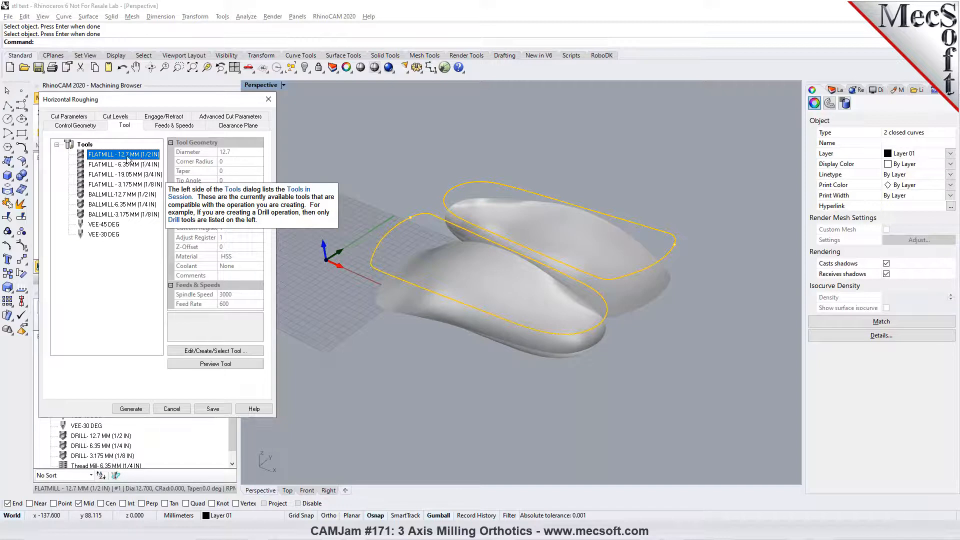
- Review the Horizontal Roughing operation's feeds and speeds and examine its clearance plane above the orthotics
left_click(178, 129)
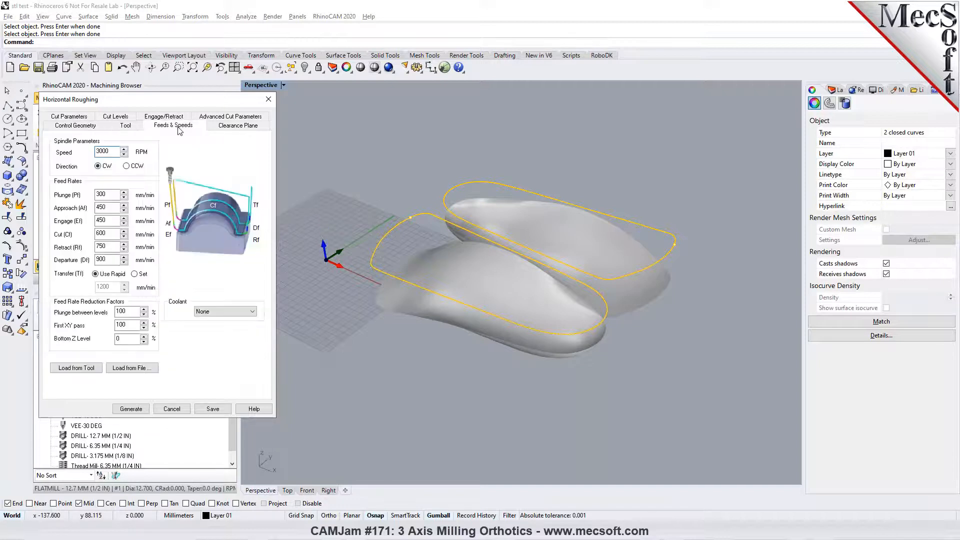
left_click(223, 128)
right_click_drag(539, 281, 524, 264)
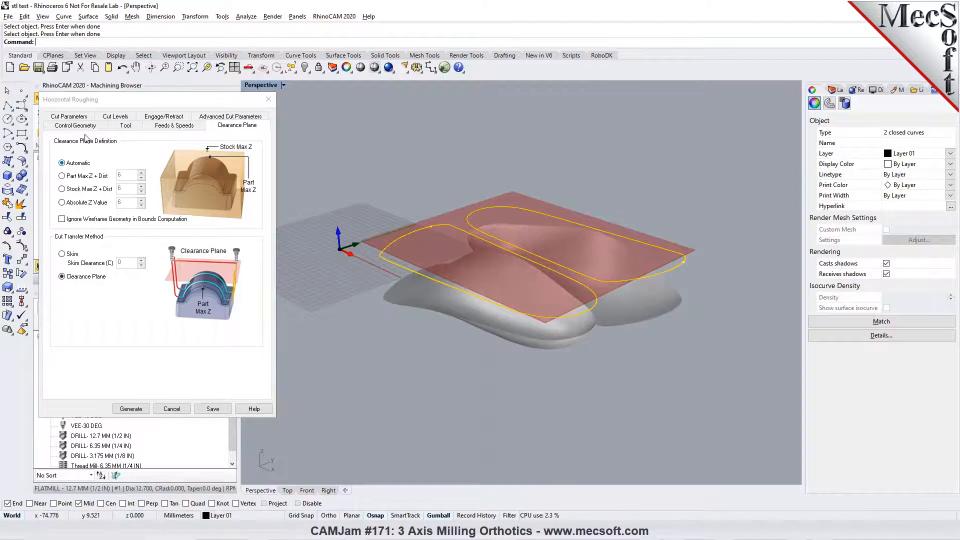
- Set the roughing operation's Intol and Outtol to 0.05 and its stepover distance to 35% of the tool diameter
left_click(84, 118)
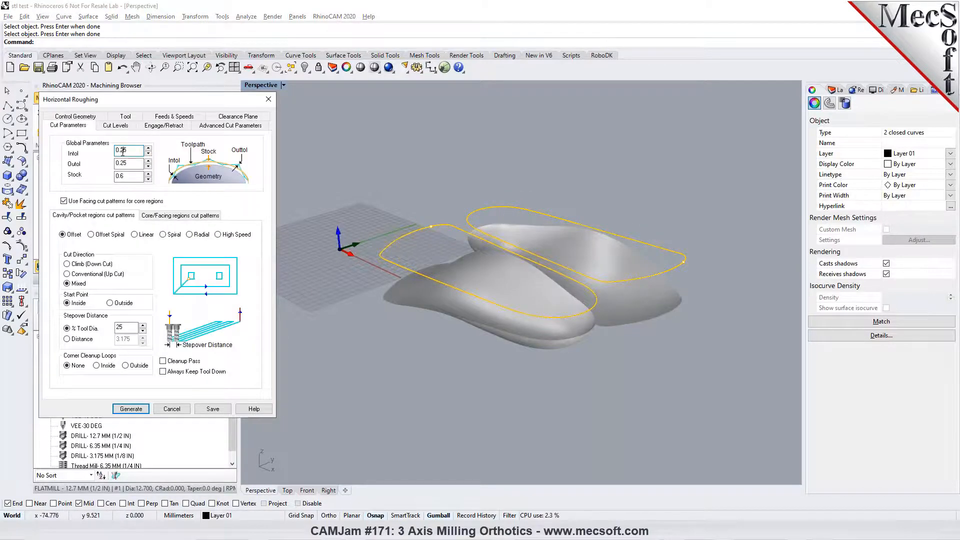
mouse_move(124, 155)
type("0")
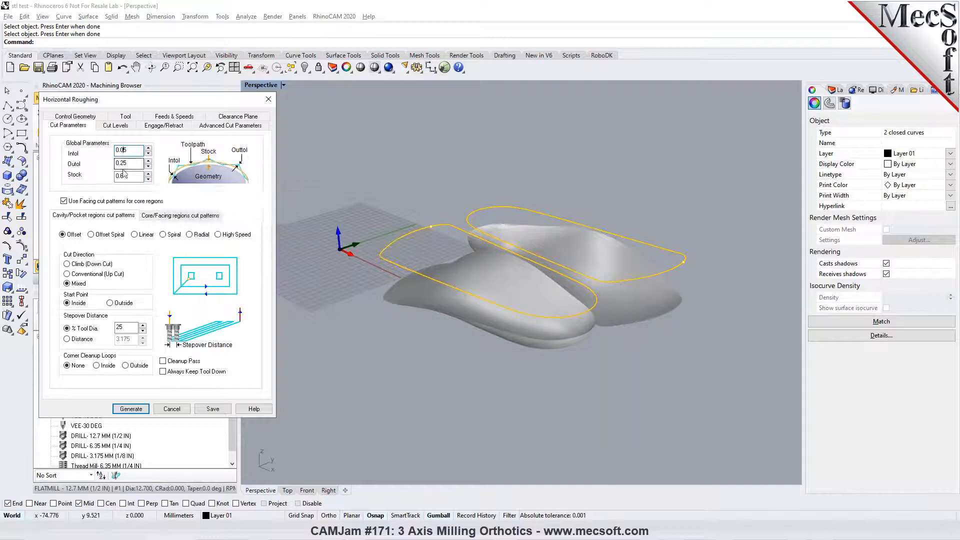
left_click_drag(120, 163, 123, 163)
type("0")
left_click(126, 178)
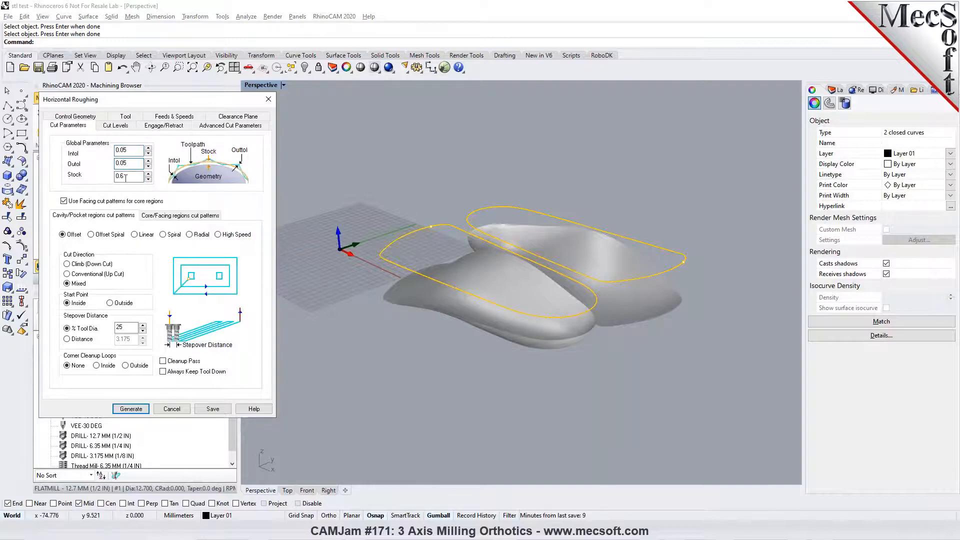
double_click(125, 328)
type("35")
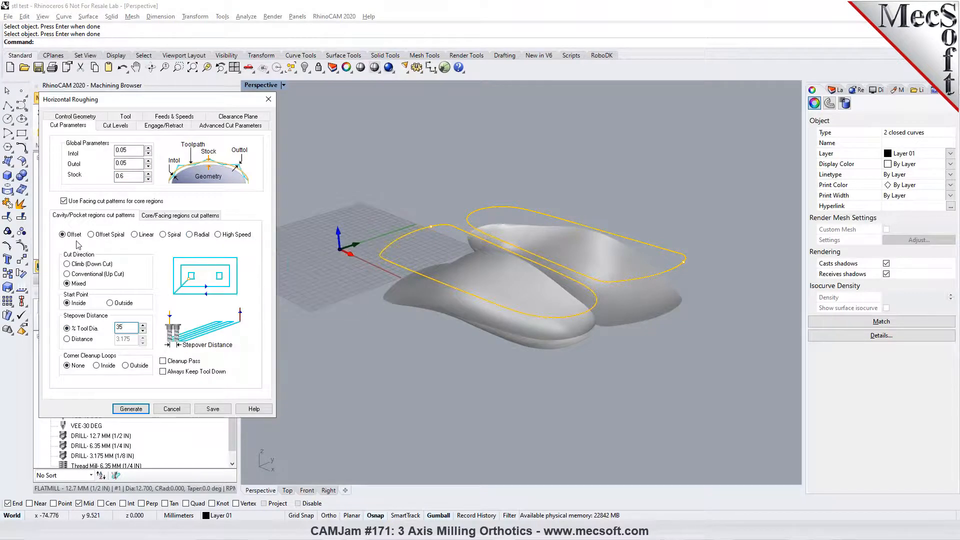
- Keep the default cut levels, engage/retract and advanced cut settings, and generate the Horizontal Roughing toolpath
left_click(125, 128)
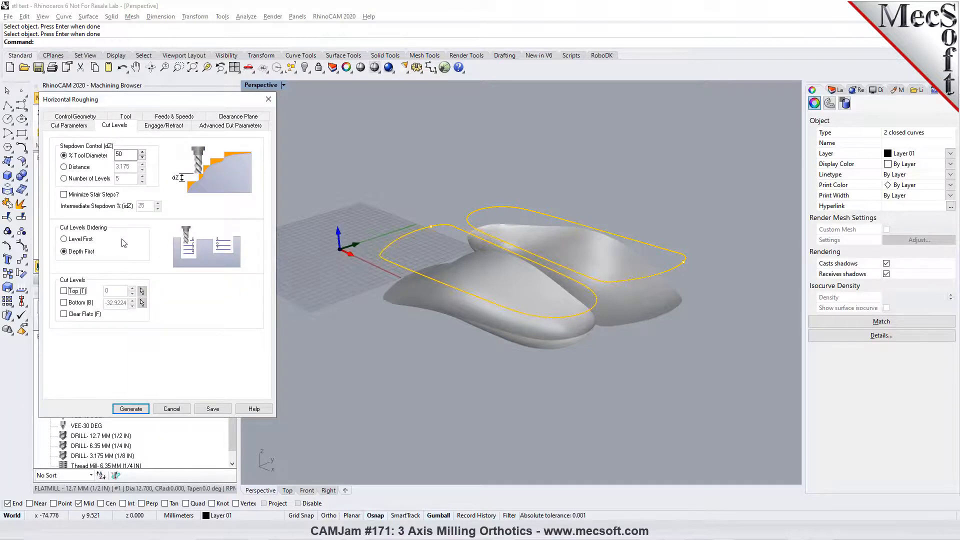
left_click(164, 127)
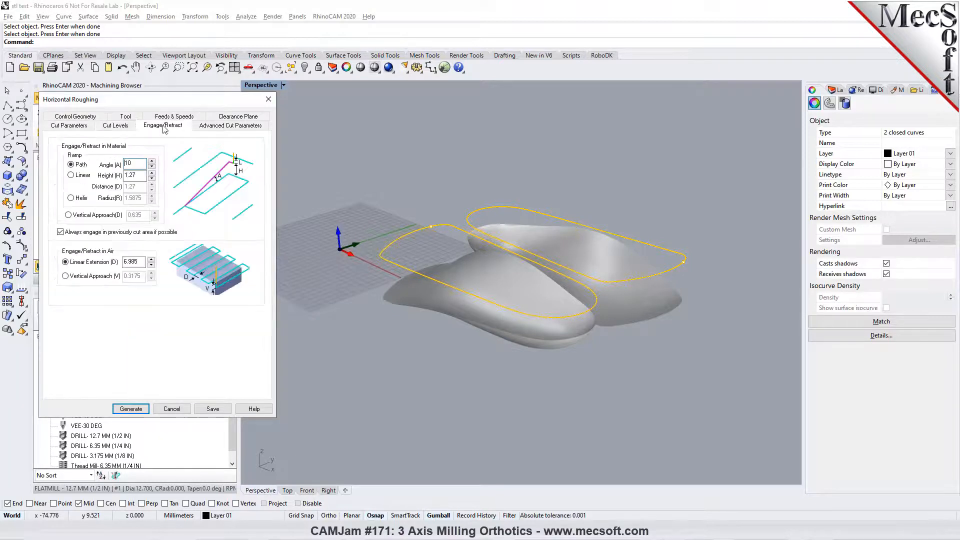
left_click(216, 127)
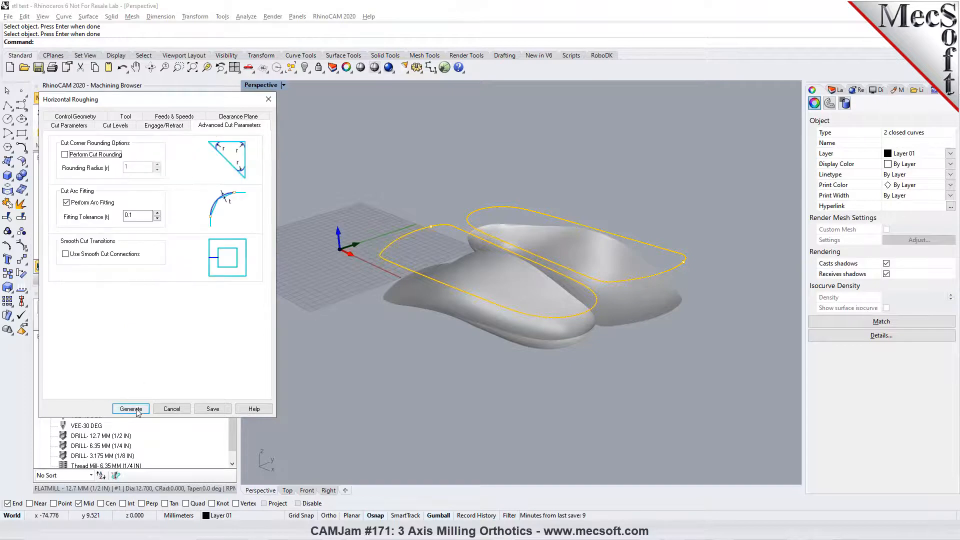
left_click(139, 406)
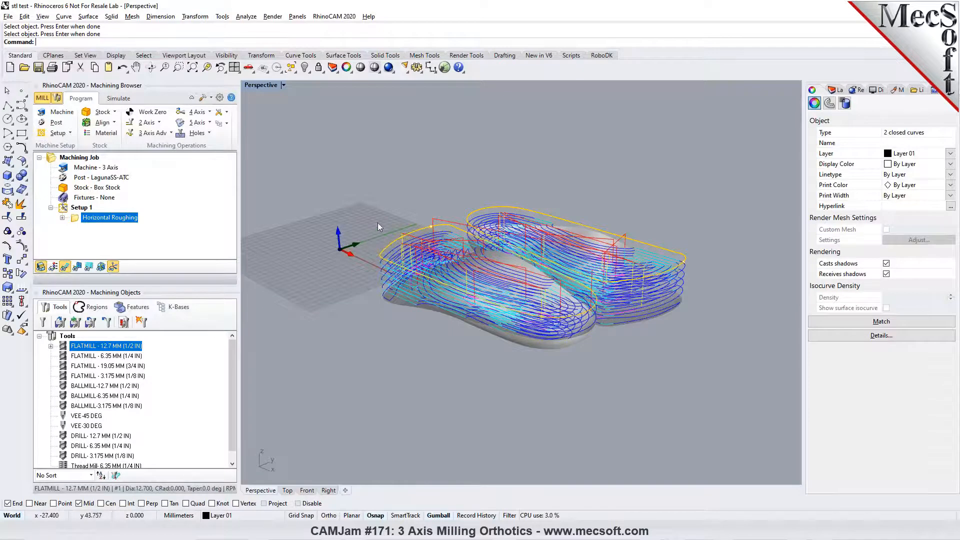
- Start the roughing toolpath simulation, set its speed to about the middle, pause it and check the Simulation preferences
left_click(118, 99)
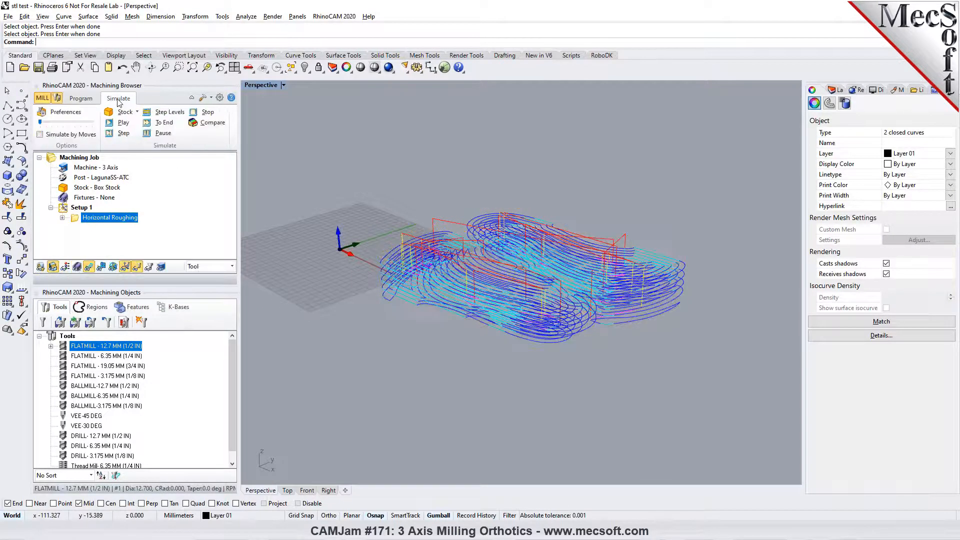
left_click(116, 126)
left_click_drag(40, 123, 69, 123)
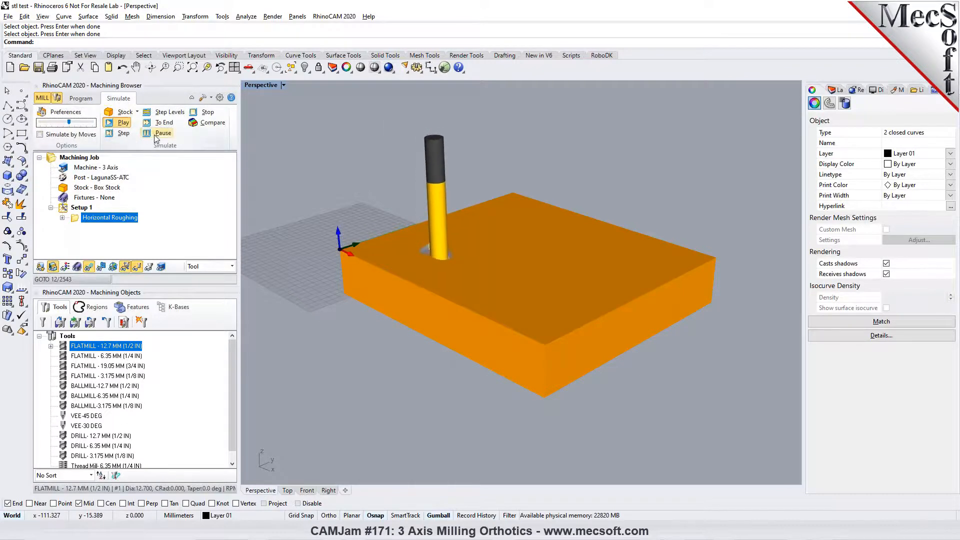
left_click(156, 134)
left_click(66, 112)
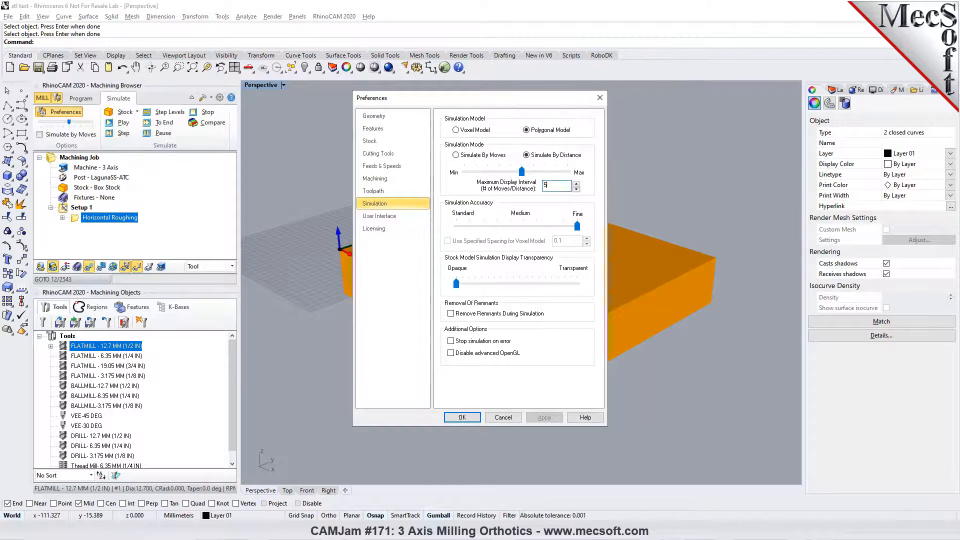
left_click(462, 417)
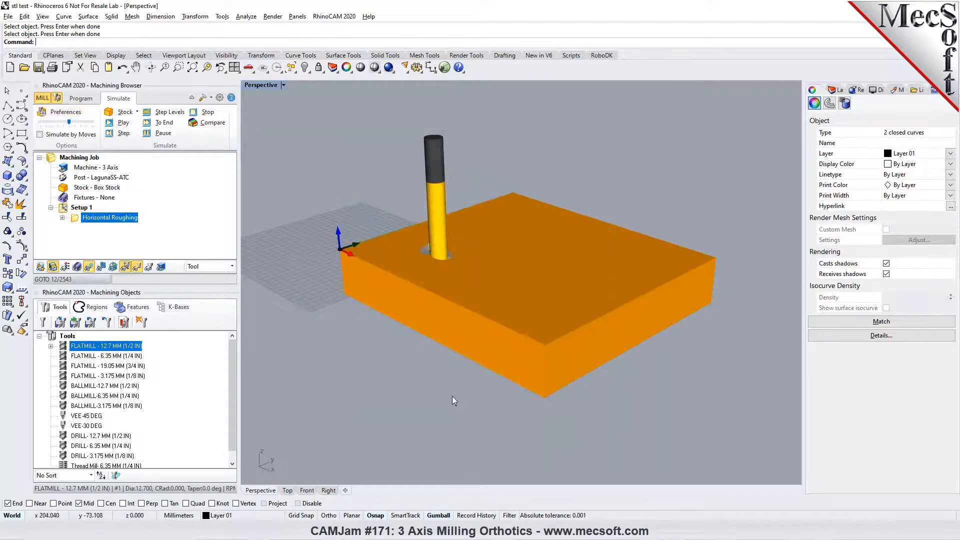
- Resume the roughing simulation, adjust its speed to the maximum and run the simulation to the end
left_click(115, 123)
left_click_drag(69, 122, 92, 122)
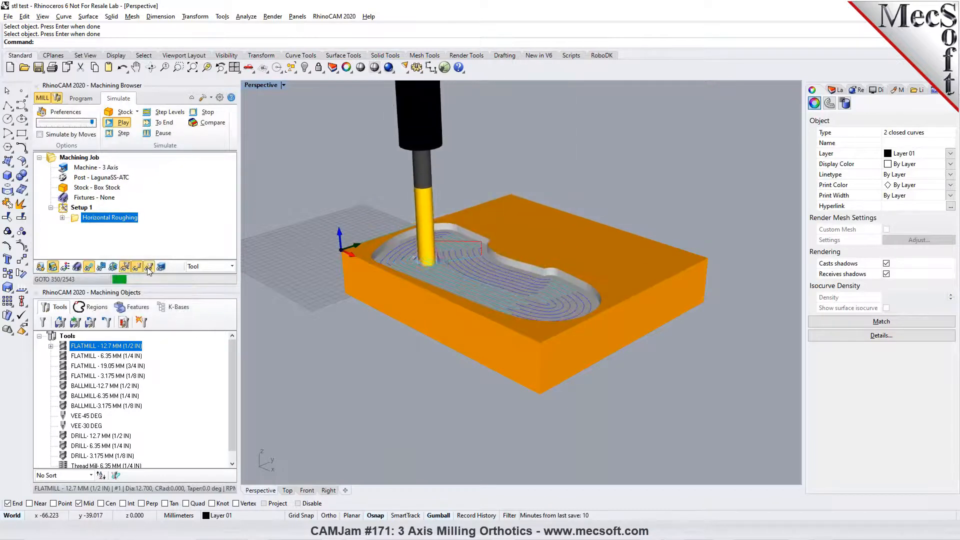
left_click(148, 133)
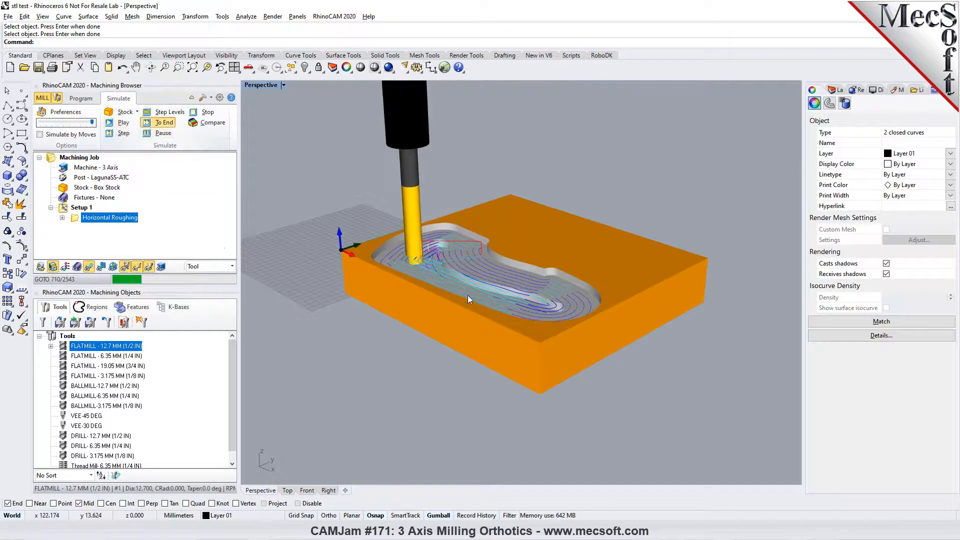
- Hide the toolpath display and inspect the simulated roughed stock in both orthotic cavities
scroll(467, 295, "up", 2)
scroll(408, 323, "down", 2)
scroll(425, 260, "up", 2)
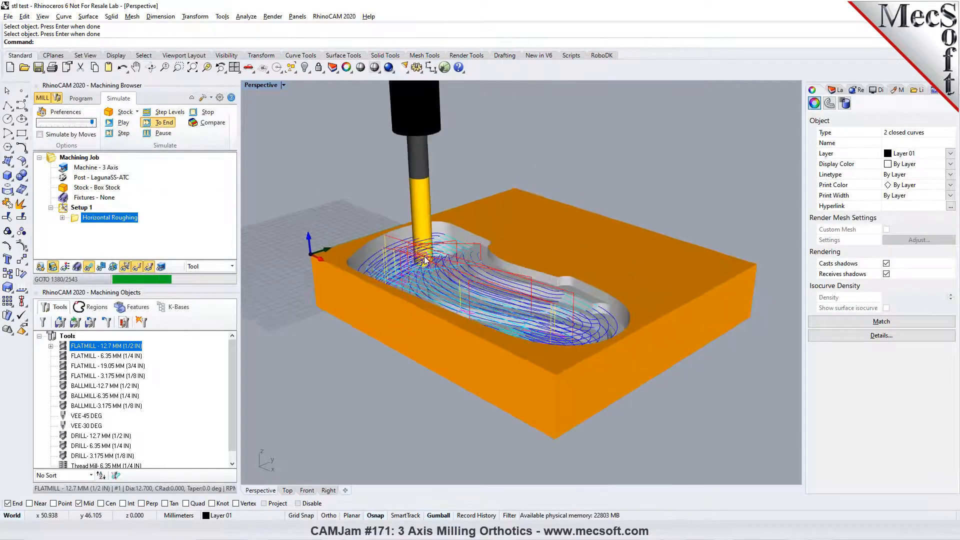
scroll(425, 260, "up", 2)
scroll(423, 260, "down", 4)
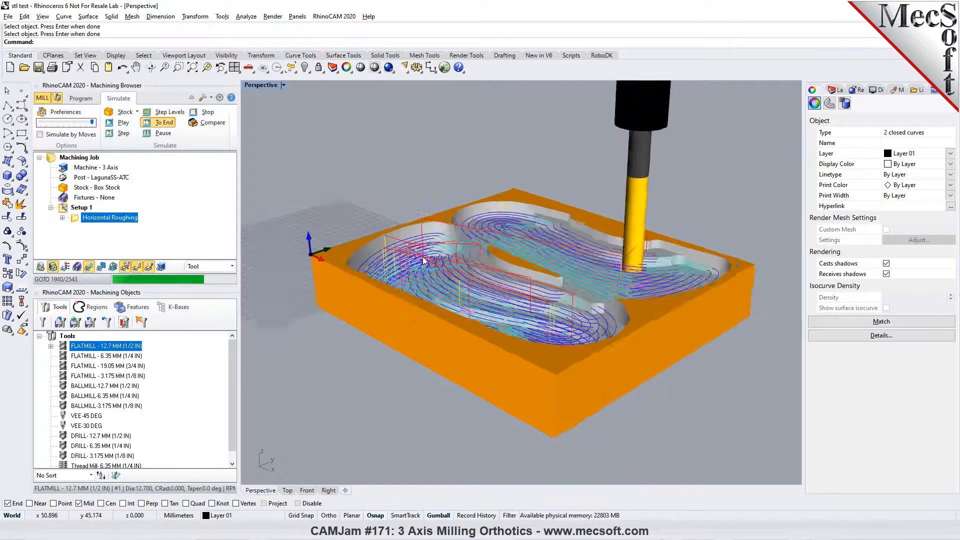
scroll(424, 260, "up", 2)
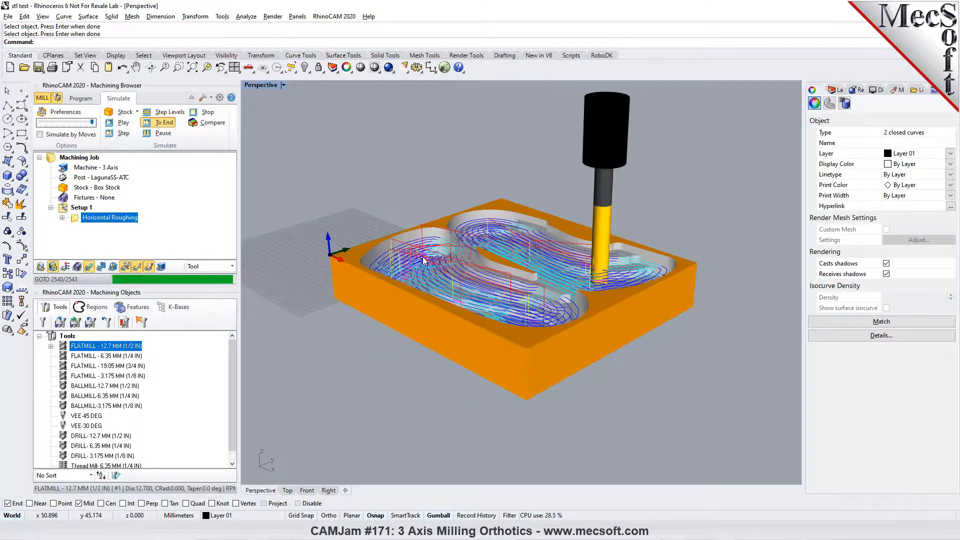
scroll(424, 260, "up", 1)
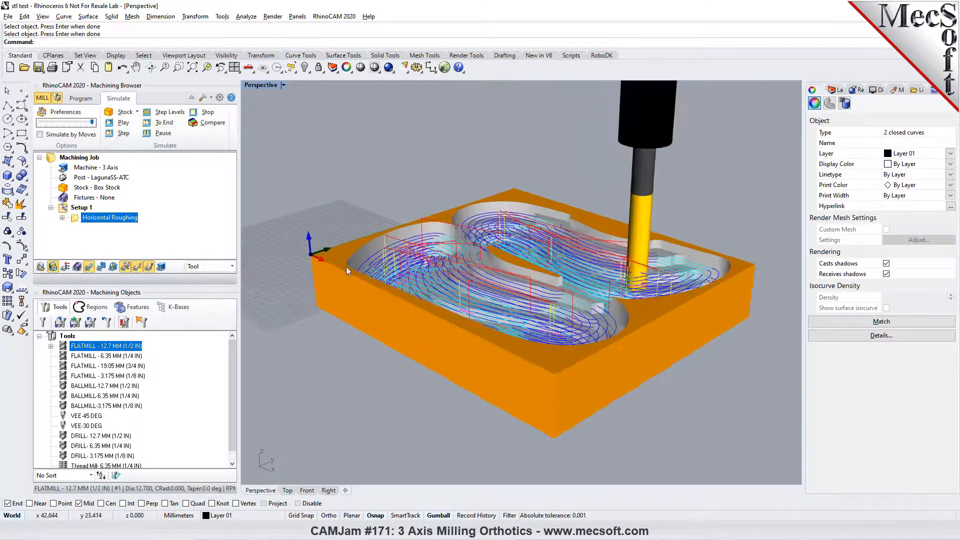
left_click(90, 266)
right_click_drag(402, 263, 394, 282)
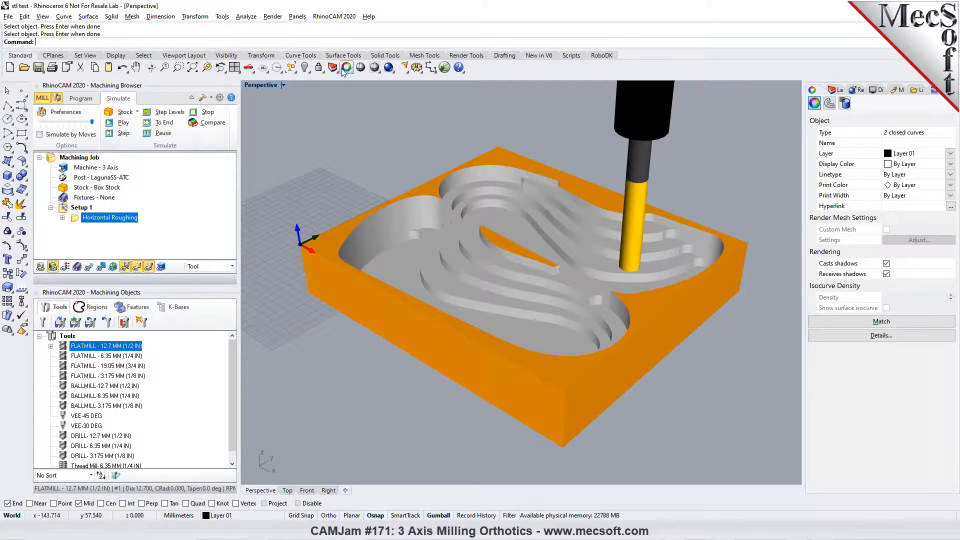
- Edit the Horizontal Roughing operation's stock allowance in its cut parameters and regenerate the toolpath
left_click(80, 99)
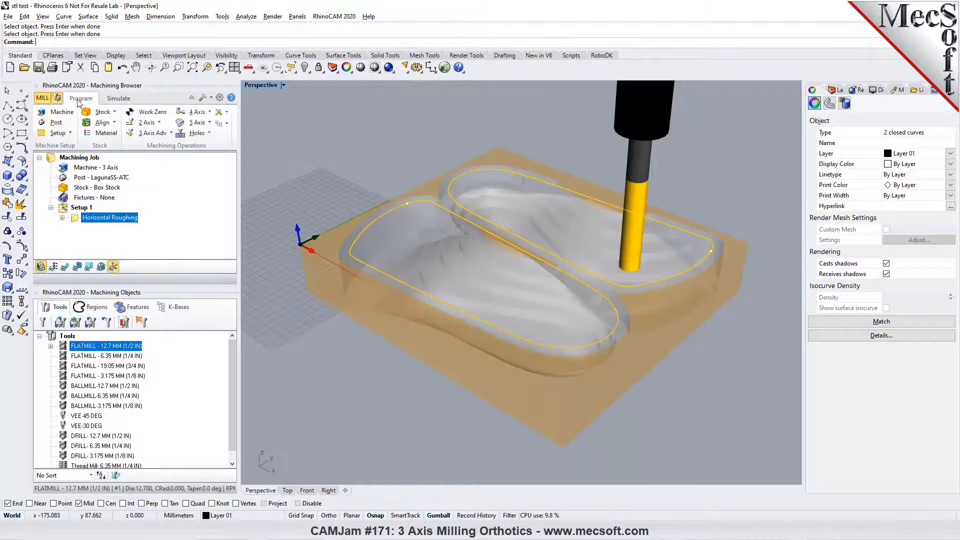
double_click(79, 222)
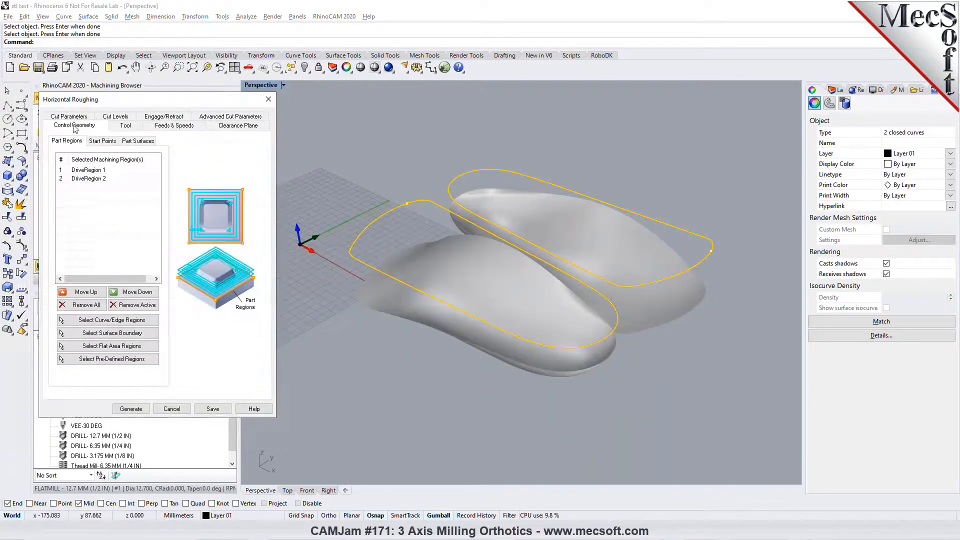
left_click(73, 117)
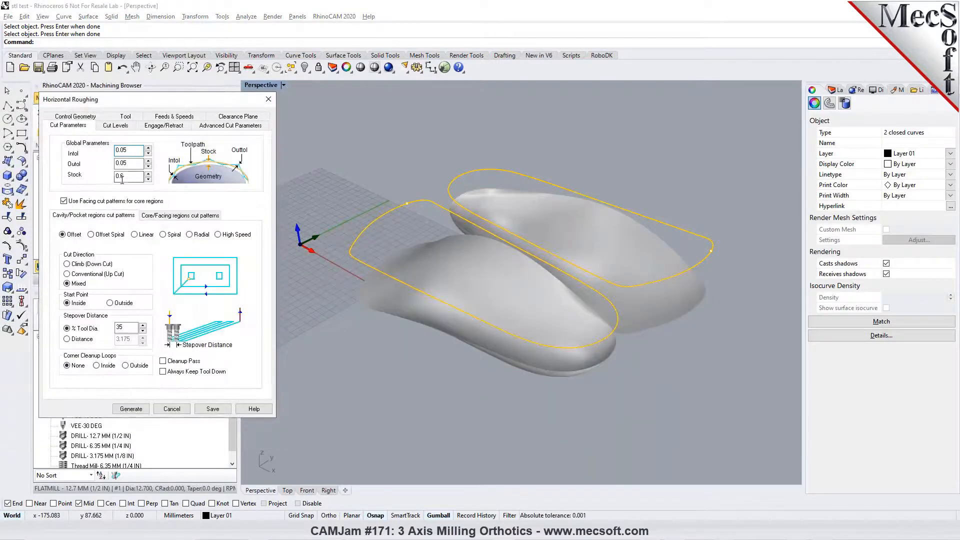
left_click(123, 179)
left_click(130, 408)
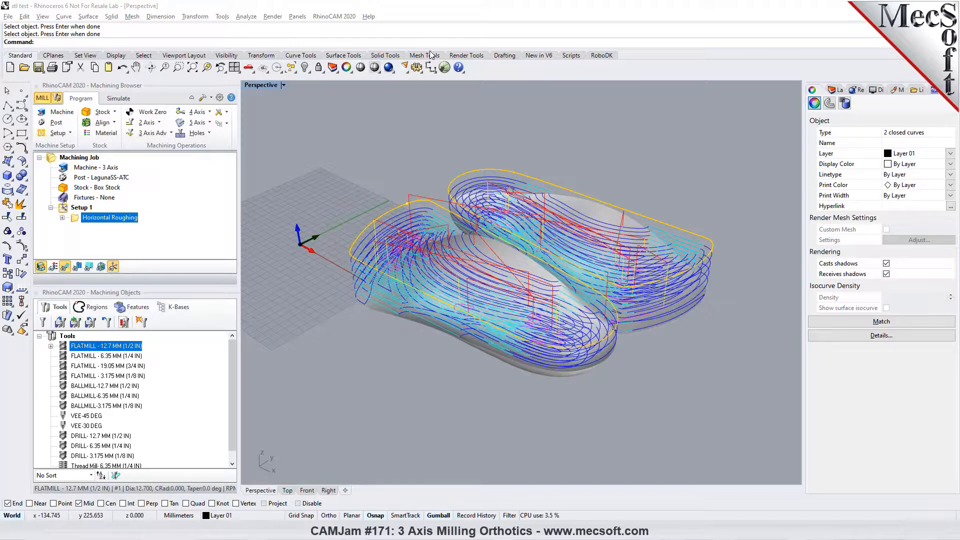
- Simulate the regenerated roughing toolpath to the end, turn off the Gumball and inspect the cut stock
left_click(119, 99)
left_click(123, 123)
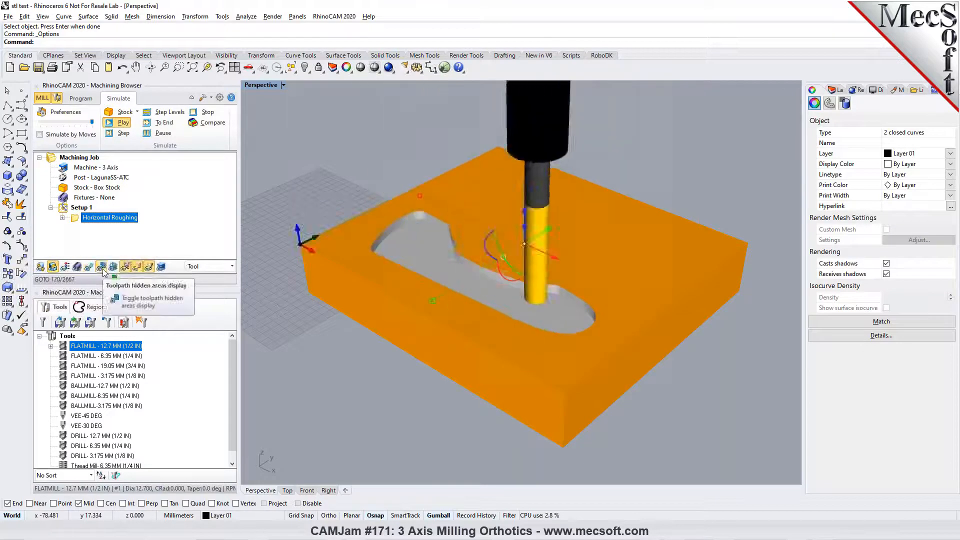
left_click(162, 123)
left_click(431, 515)
left_click(398, 406)
mouse_move(440, 305)
right_mouse_down()
mouse_move(442, 350)
mouse_move(445, 294)
right_mouse_up()
- Start a 3-axis Parallel Finishing operation and assign both orthotic outline curves as its machining regions
left_click(81, 98)
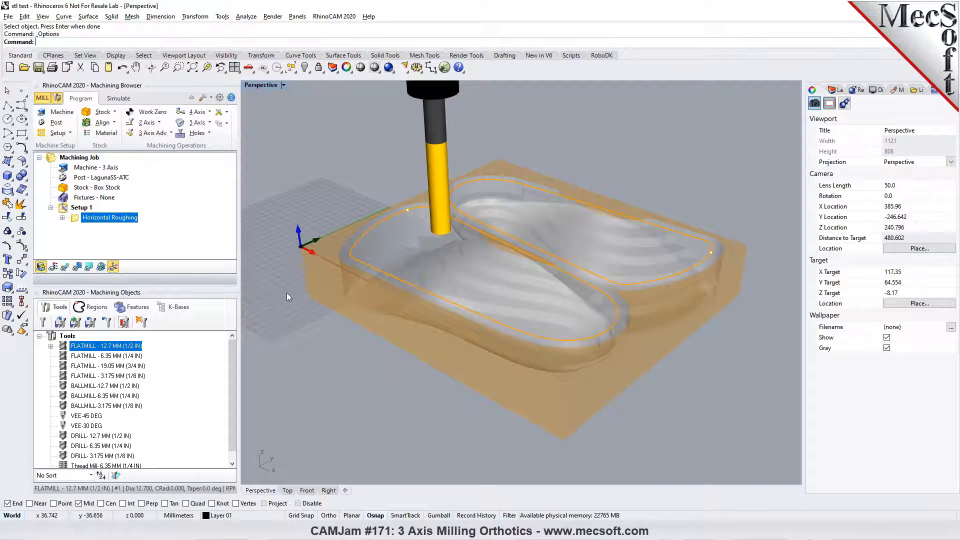
left_click(171, 134)
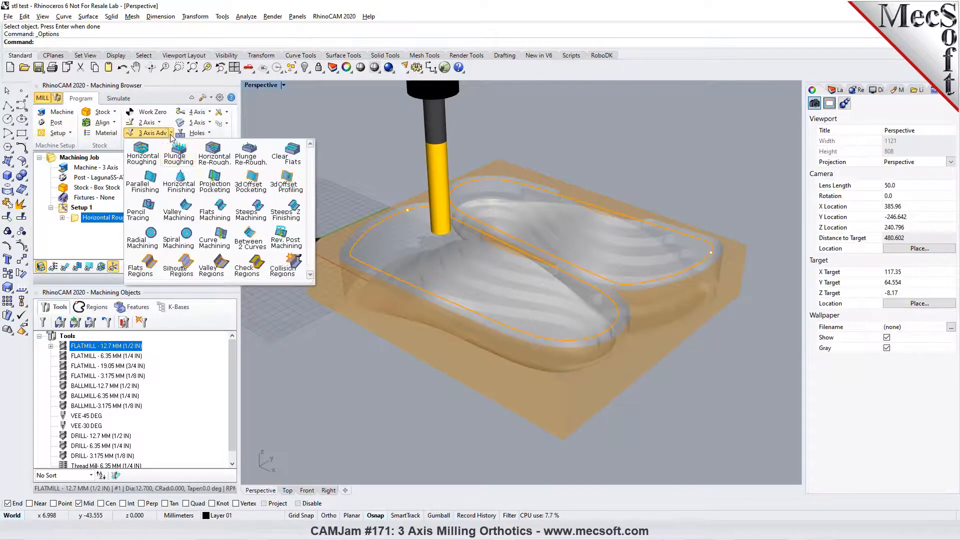
left_click(150, 190)
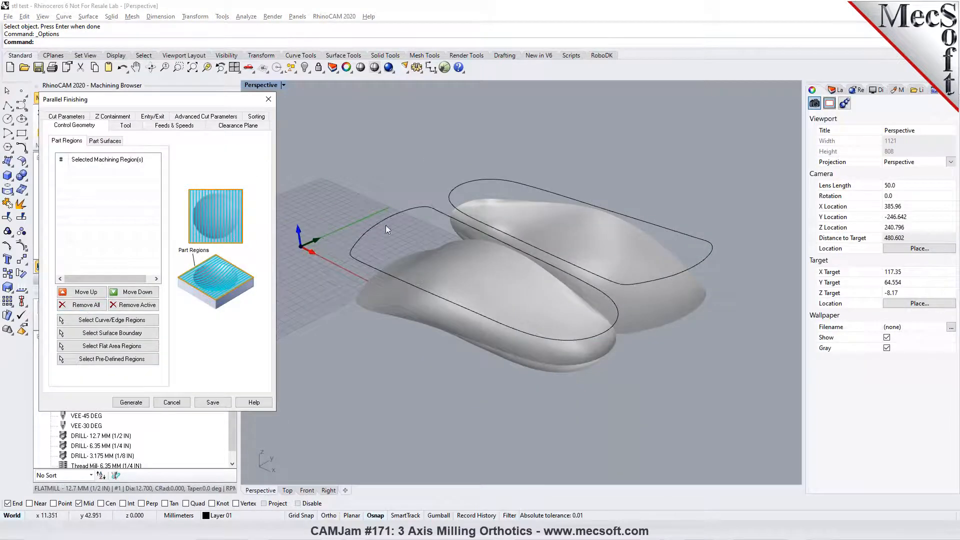
left_click(406, 211)
left_click(451, 190)
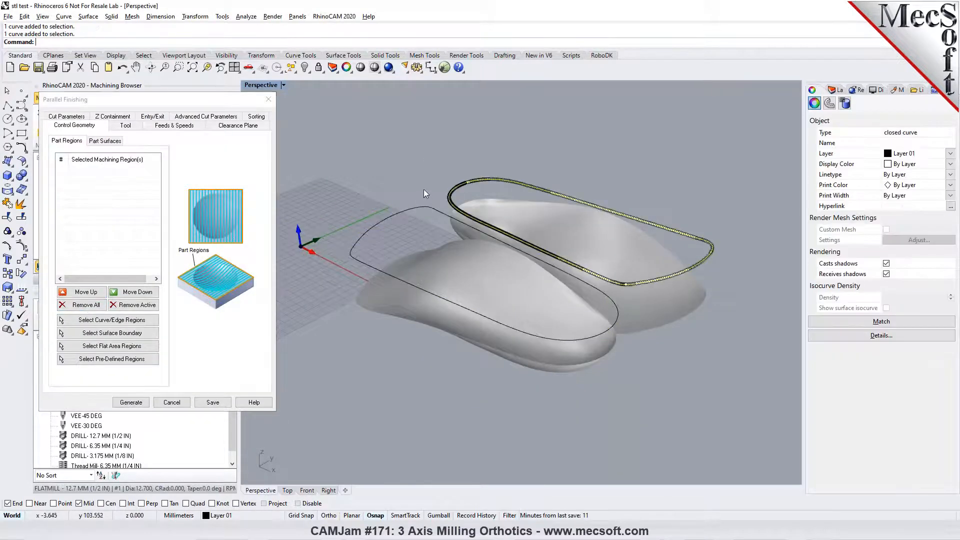
left_click(83, 305)
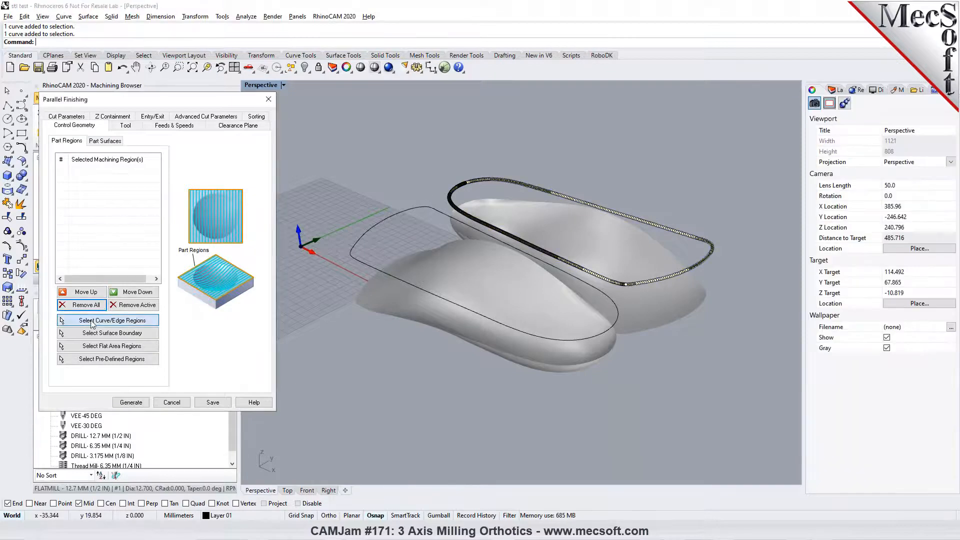
left_click(105, 319)
left_click(376, 212)
left_click(450, 192)
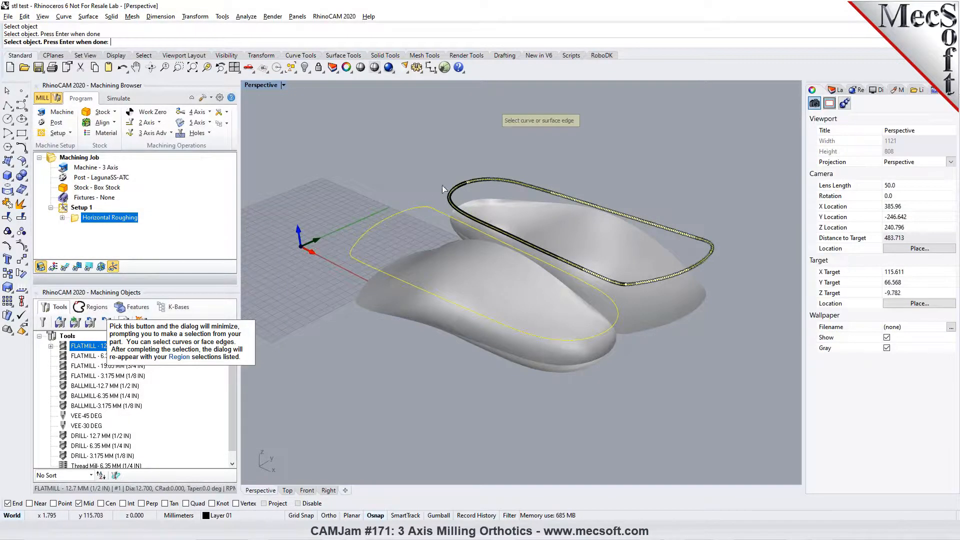
key("Return")
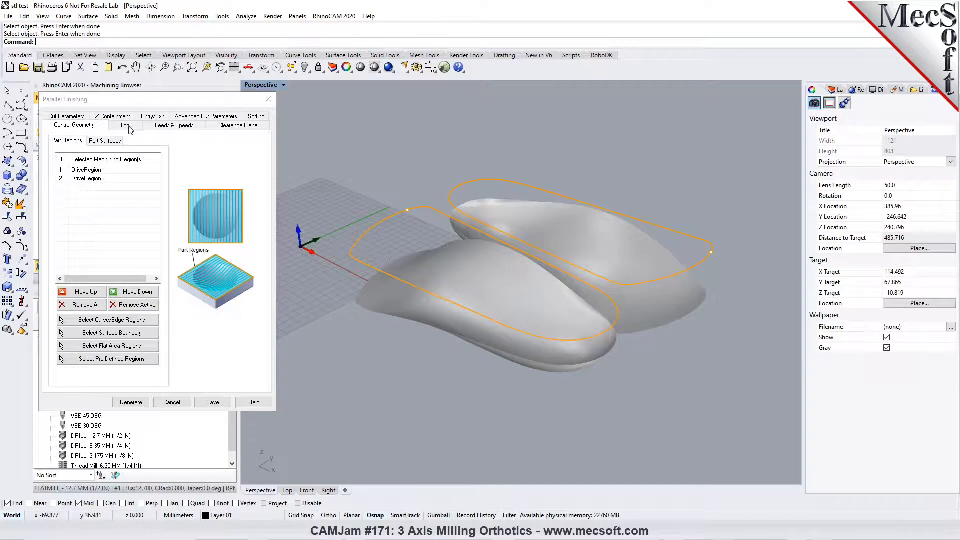
- Choose the BALLMILL-12.7 MM (1/2 IN) tool for the Parallel Finishing operation and show its feeds and speeds
left_click(126, 126)
left_click(126, 195)
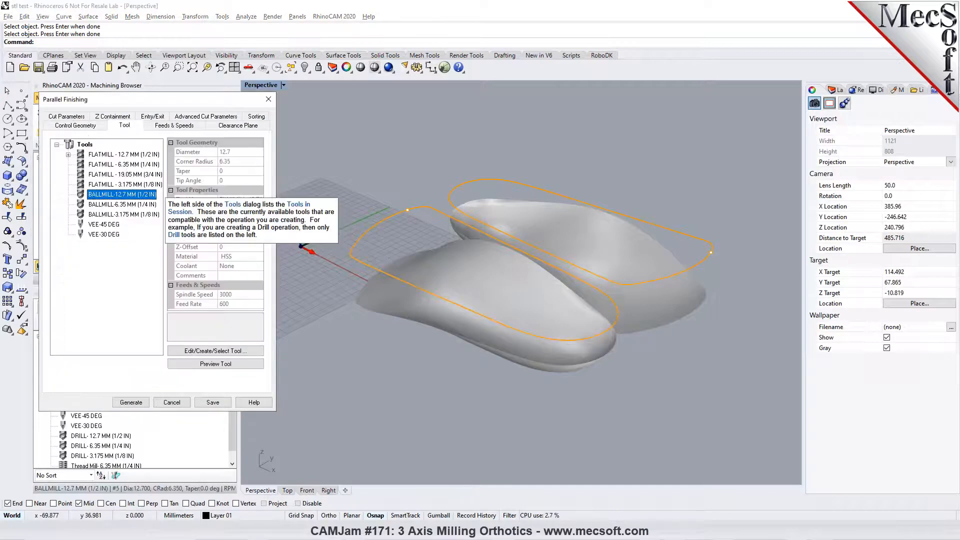
left_click(163, 126)
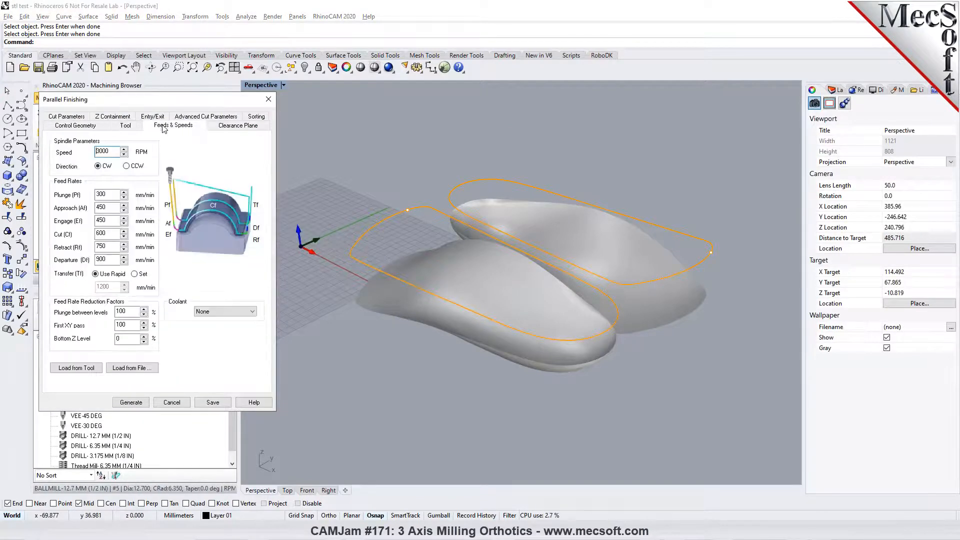
- Set the Parallel Finishing Intol and Outtol to 0.01 and stepover to 15% of tool diameter, and generate the toolpath
left_click(210, 126)
left_click(65, 117)
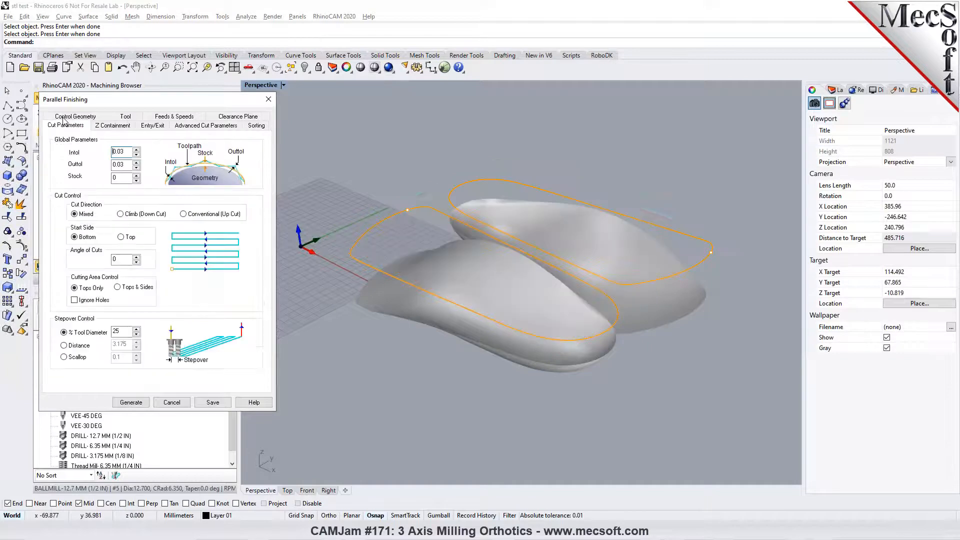
left_click_drag(119, 153, 125, 165)
type("11")
left_click(116, 178)
double_click(117, 333)
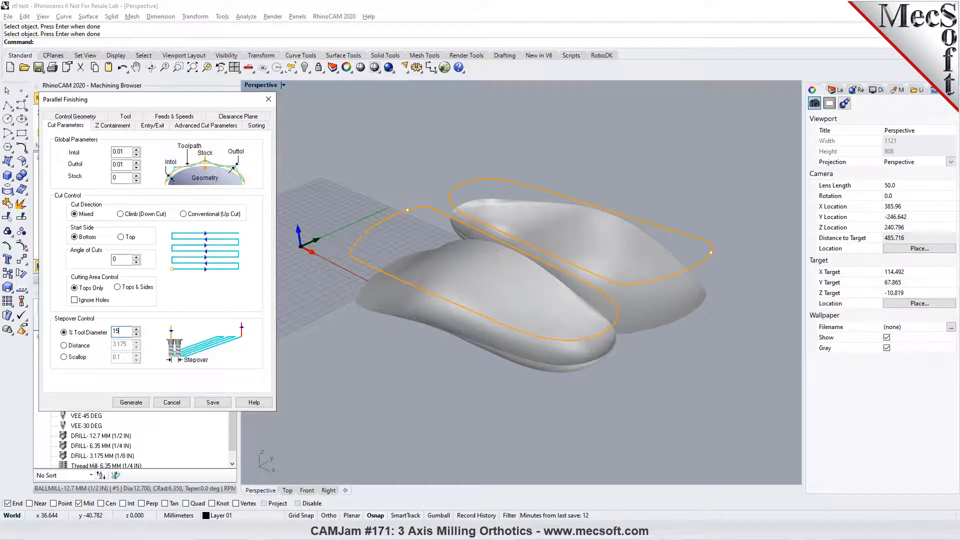
left_click(131, 402)
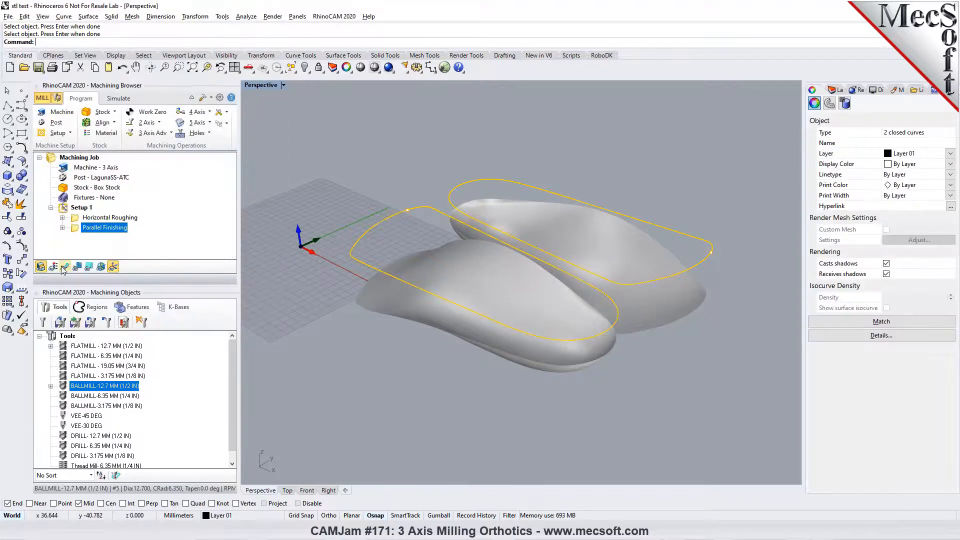
scroll(490, 334, "up", 5)
right_click_drag(489, 334, 477, 298)
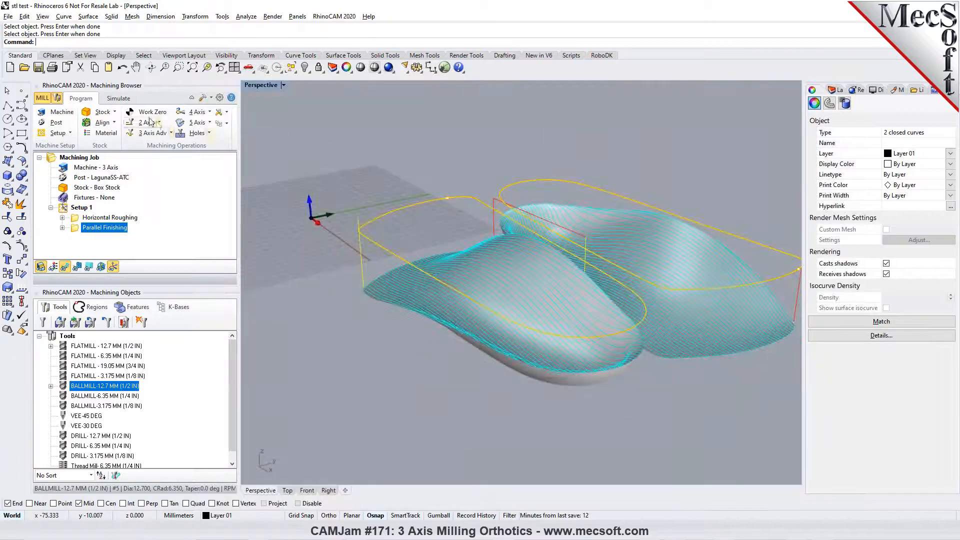
- Simulate the Parallel Finishing toolpath at reduced speed, speed it up partway, and pause it
left_click(118, 98)
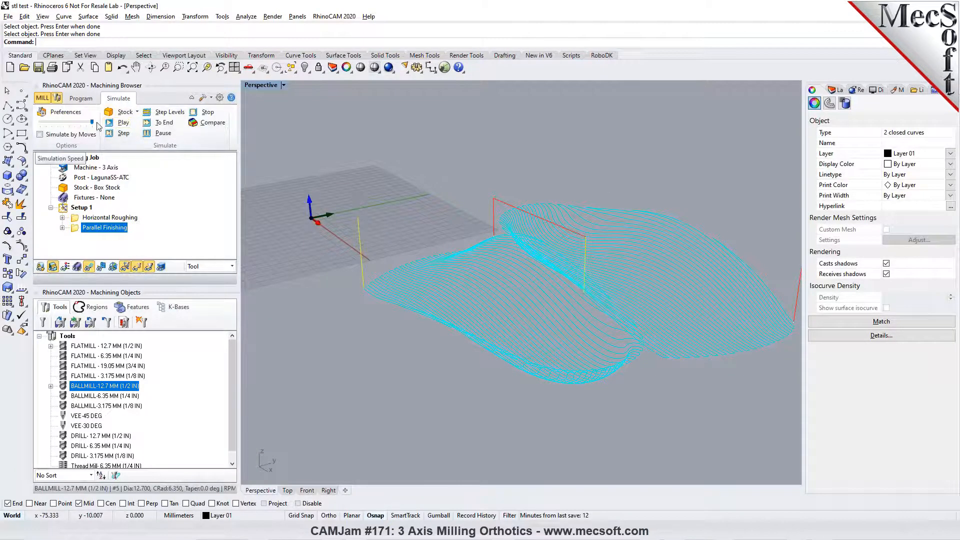
left_click_drag(92, 123, 63, 124)
left_click(119, 123)
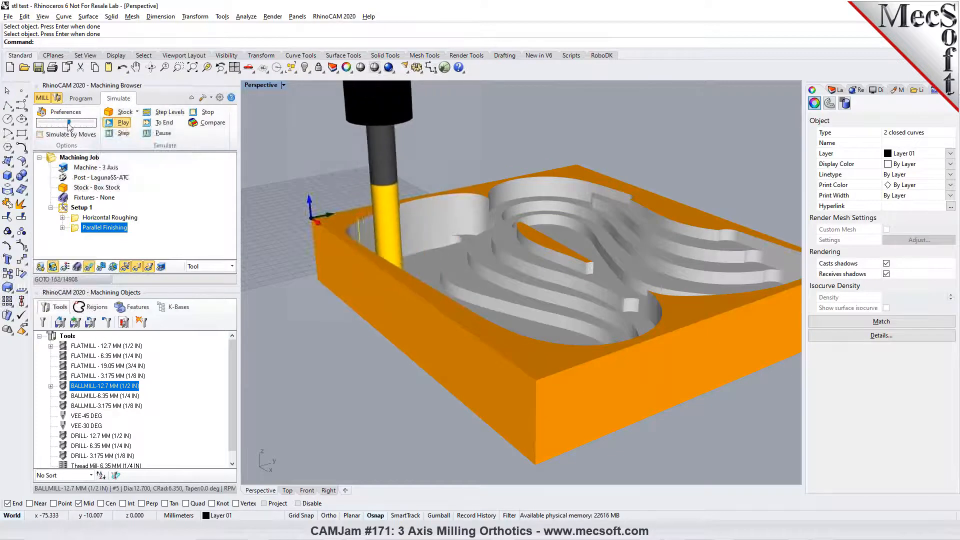
right_click_drag(345, 309, 790, 313)
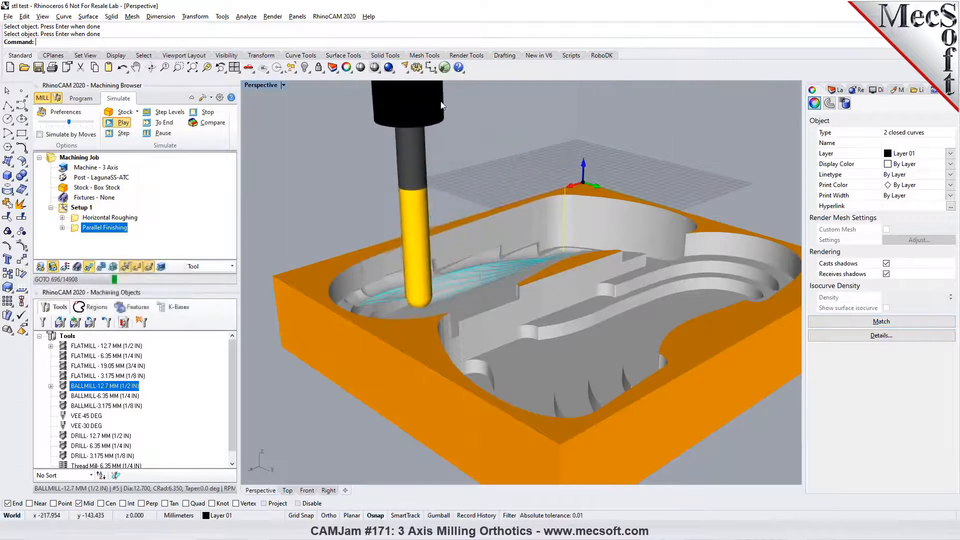
left_click_drag(69, 122, 85, 125)
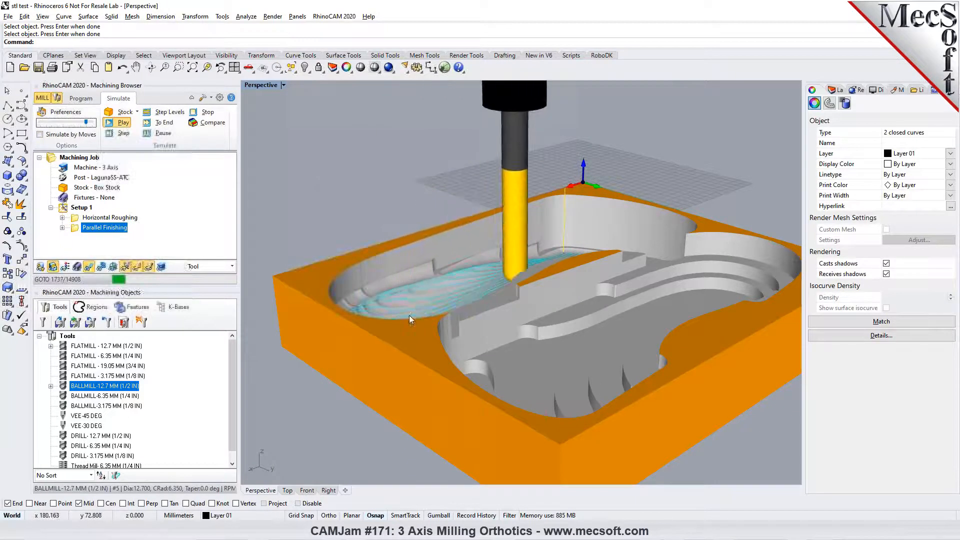
right_click_drag(409, 316, 471, 318)
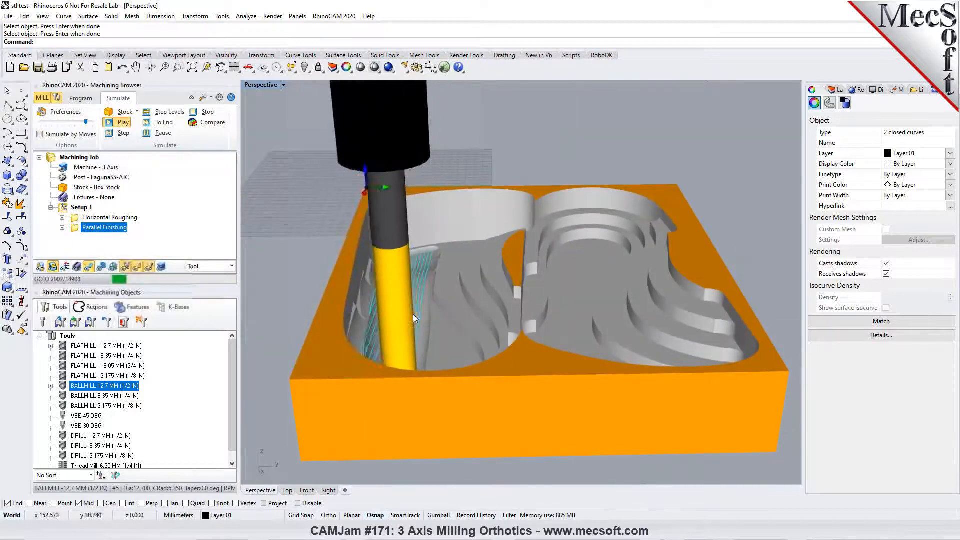
left_click(150, 132)
- Give the Horizontal Roughing operation an olive simulation color and set the cut material coloring to Mop
right_click(114, 217)
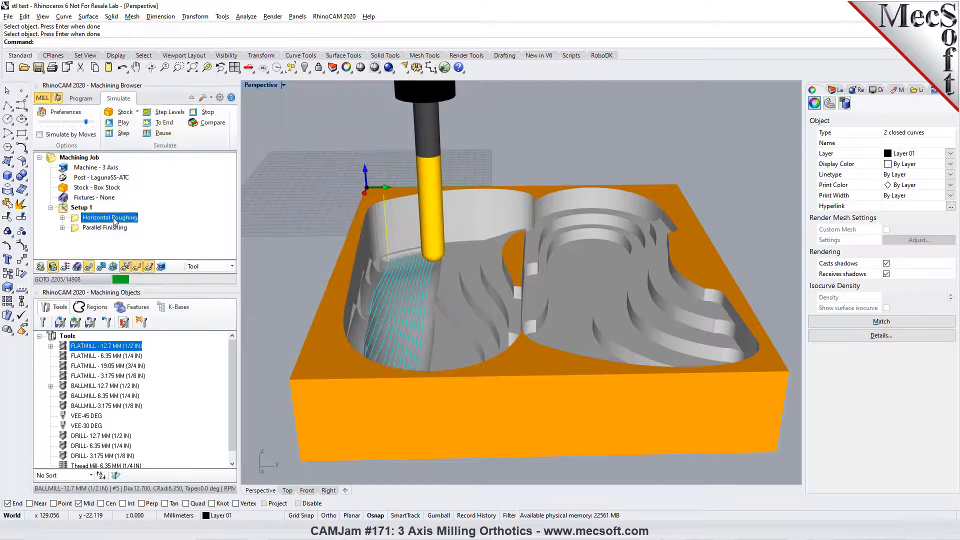
left_click(162, 430)
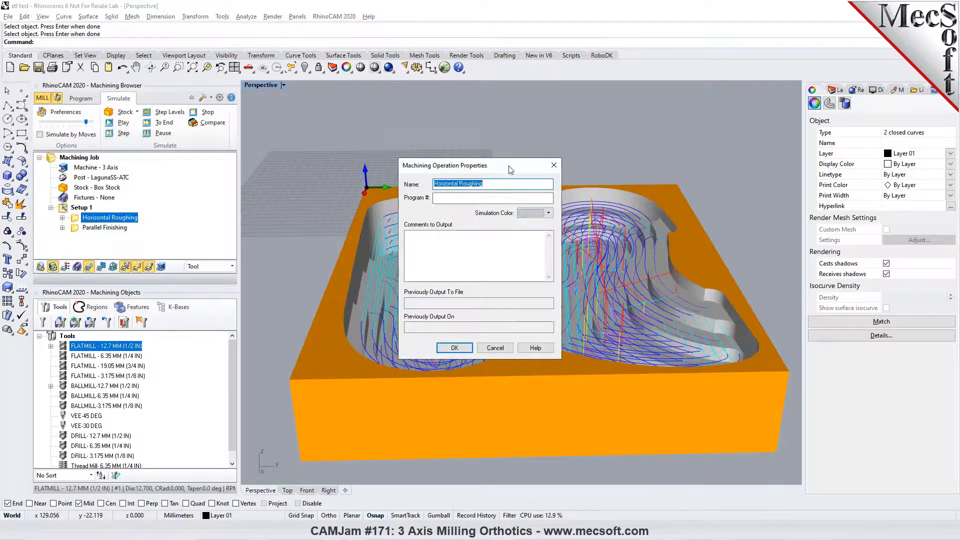
left_click(548, 213)
left_click(542, 249)
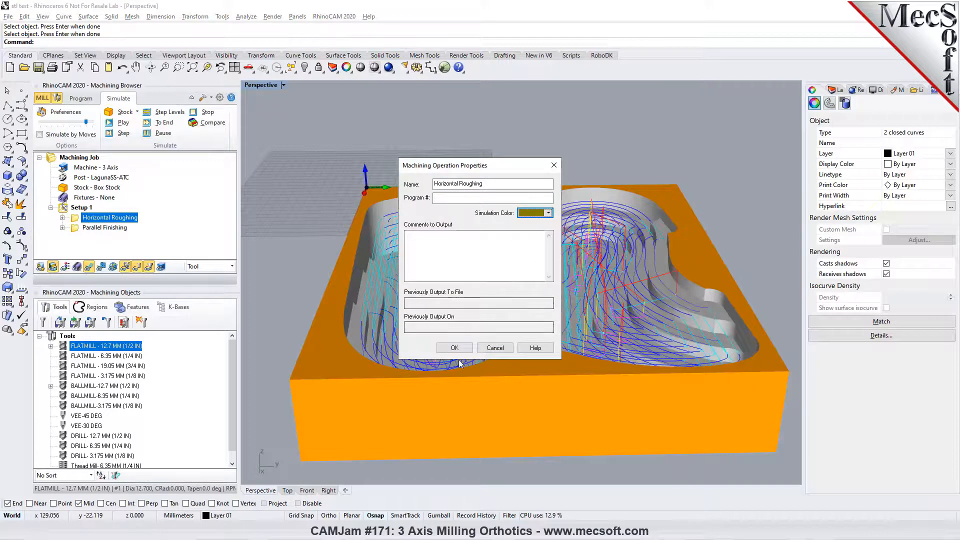
left_click(458, 351)
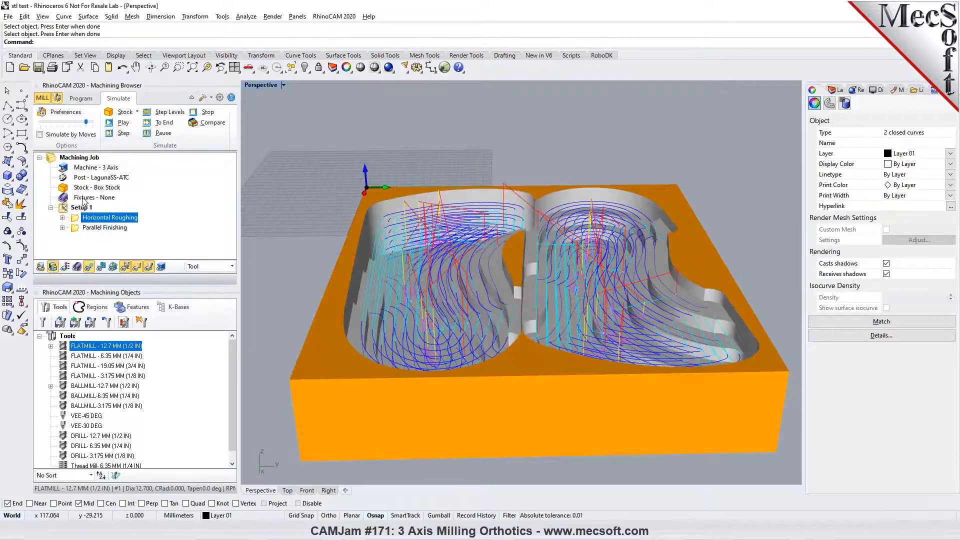
left_click(231, 266)
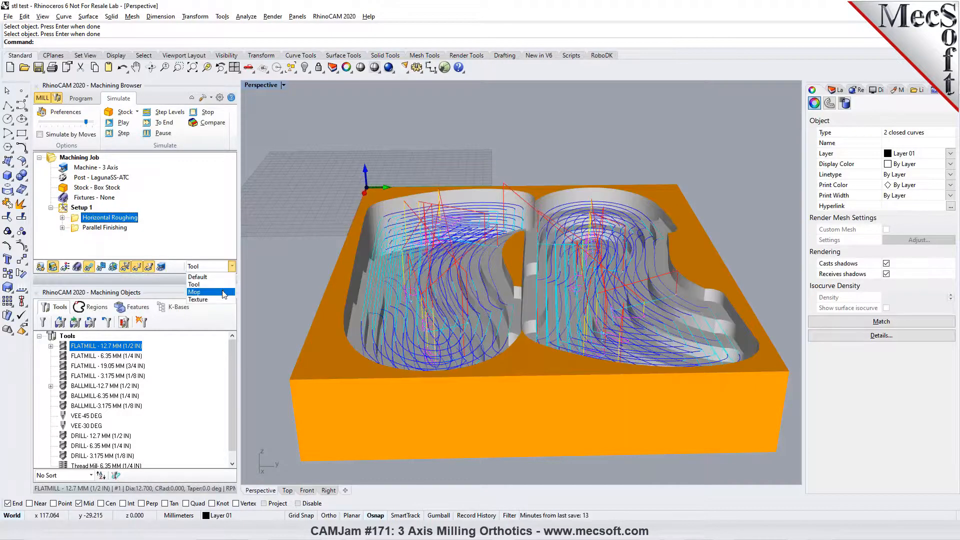
left_click(195, 292)
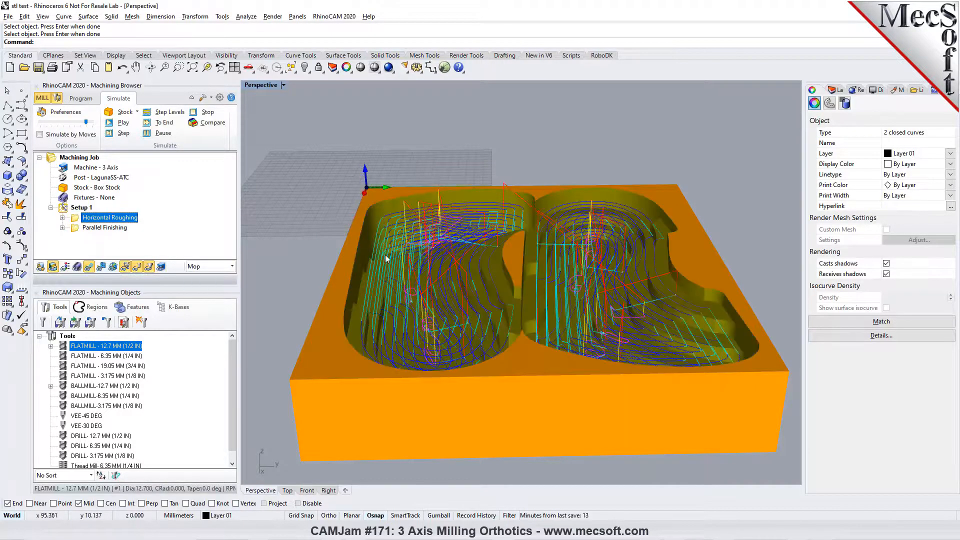
- Set the Parallel Finishing operation's simulation color to Teal in its properties
left_click(100, 227)
right_click(85, 230)
left_click(120, 435)
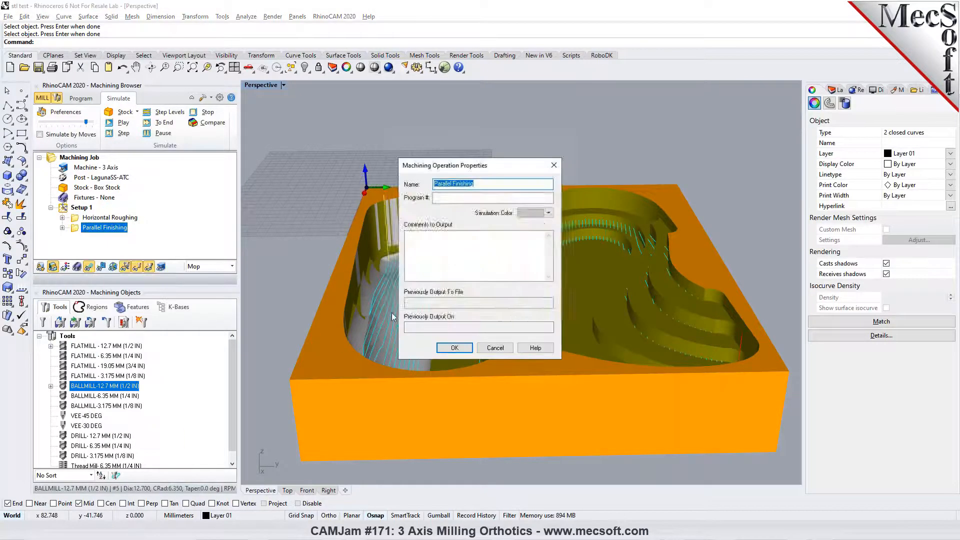
left_click(548, 212)
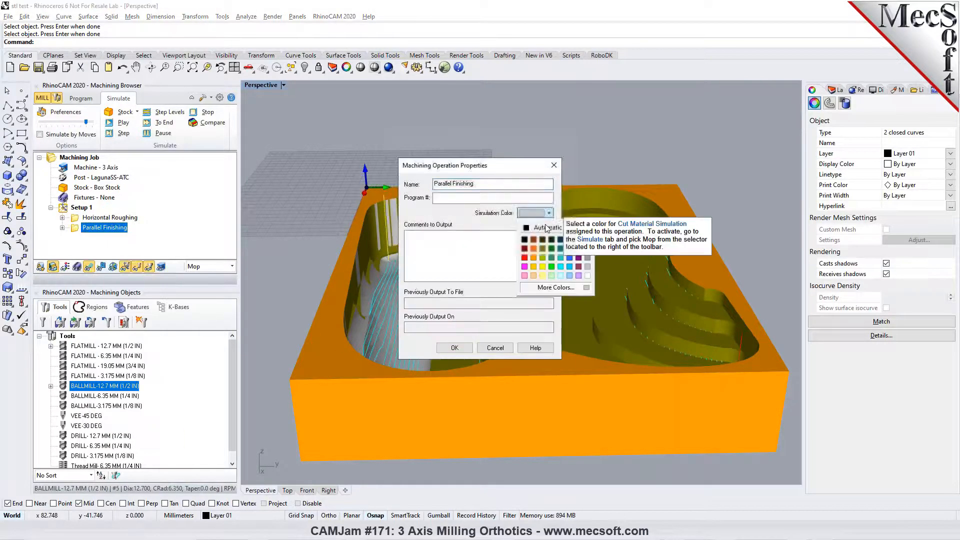
left_click(560, 248)
left_click(455, 347)
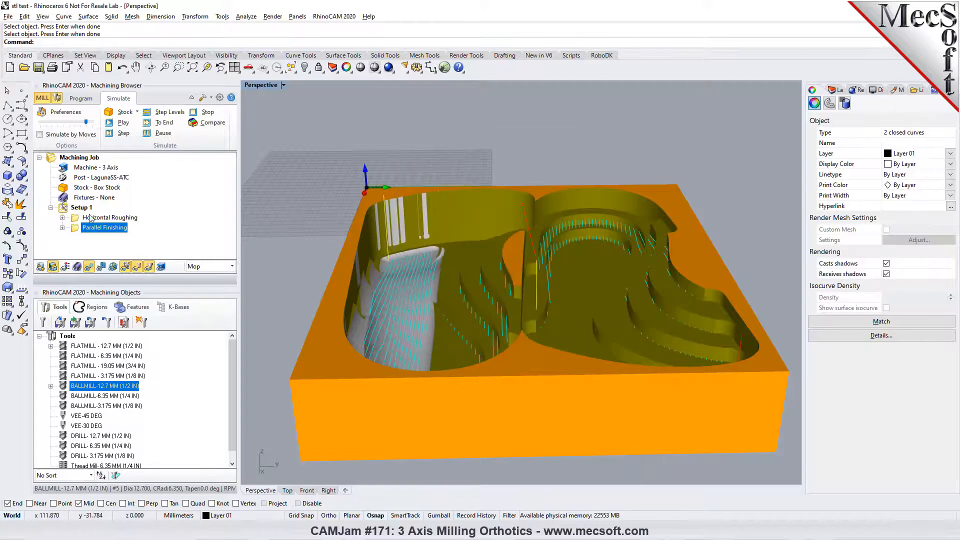
- Resume playing the Parallel Finishing simulation and raise the simulation speed to maximum
left_click(122, 122)
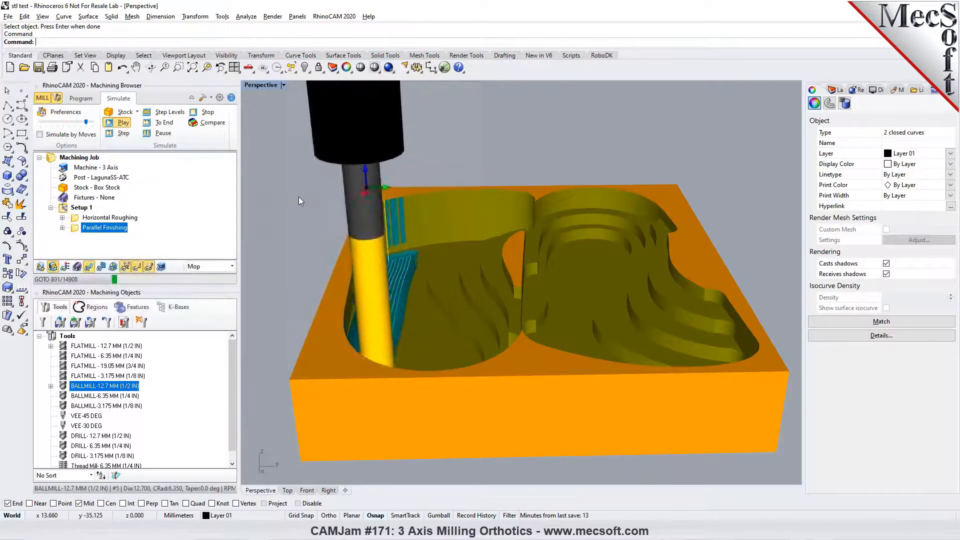
scroll(423, 303, "up", 3)
scroll(423, 301, "down", 5)
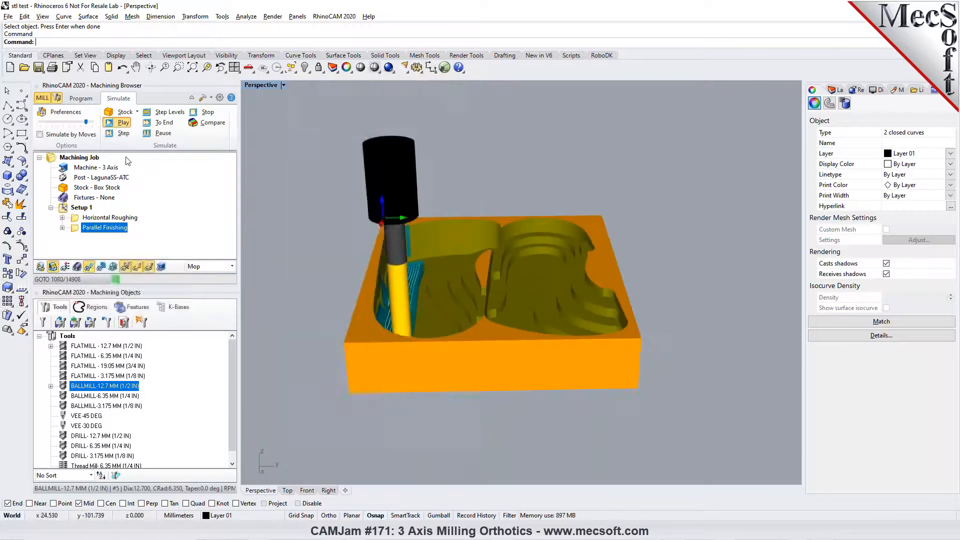
left_click_drag(86, 122, 93, 123)
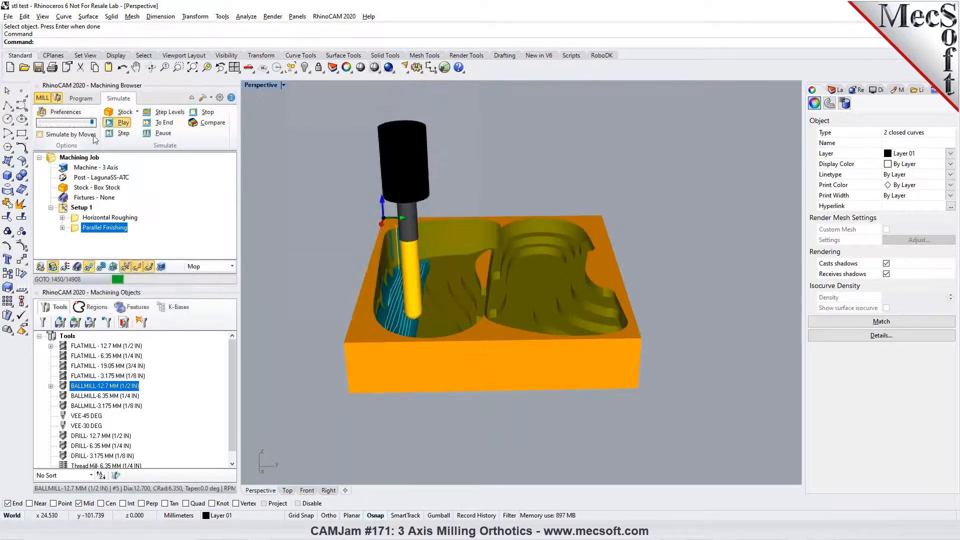
- Set the simulation's Maximum Display Interval to 20 in the preferences
left_click(65, 112)
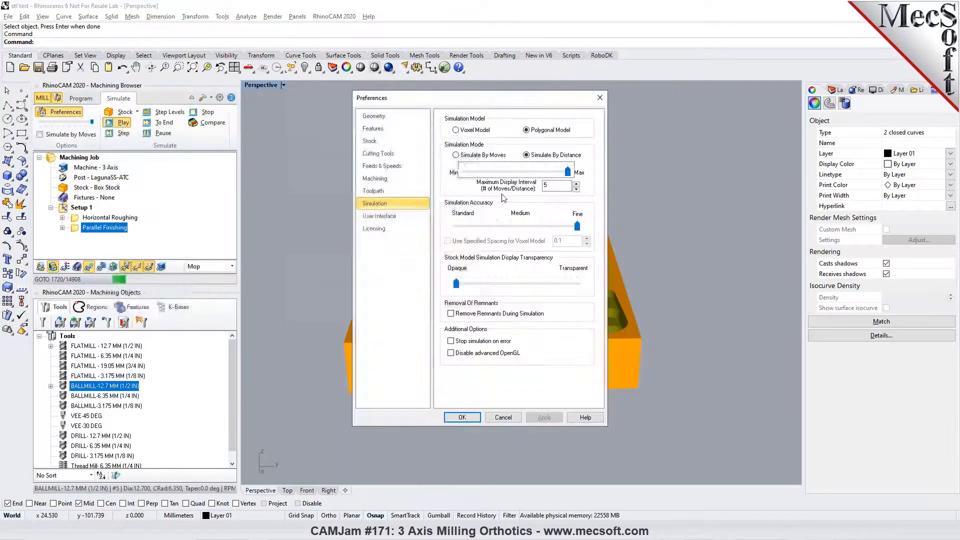
left_click_drag(559, 185, 522, 187)
type("20")
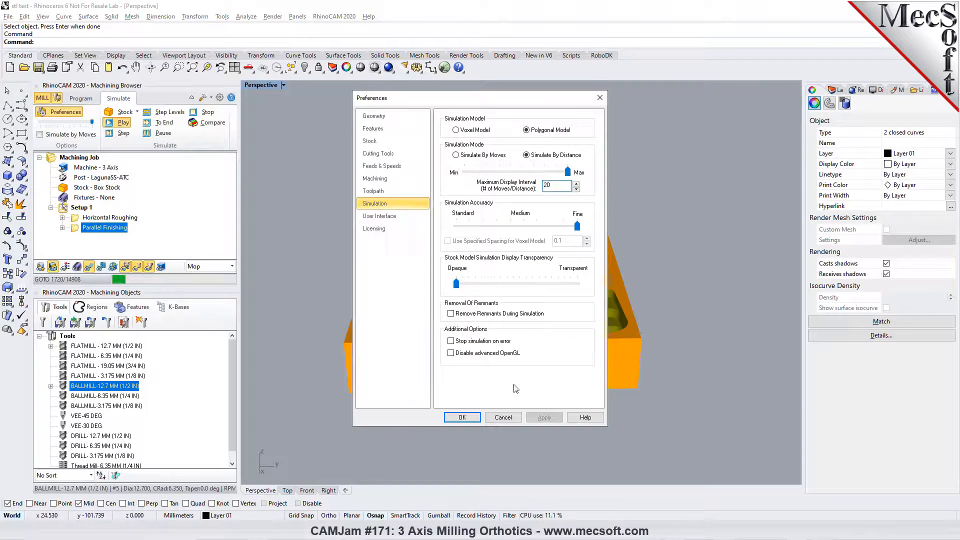
left_click(462, 417)
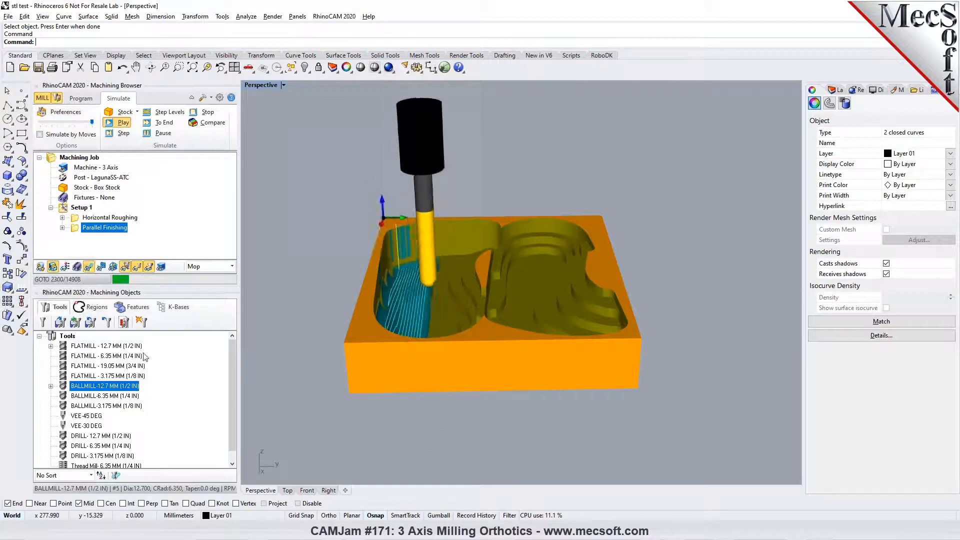
- Hide the toolpath, let the finishing simulation run to its end, and inspect both cut orthotics
left_click(89, 266)
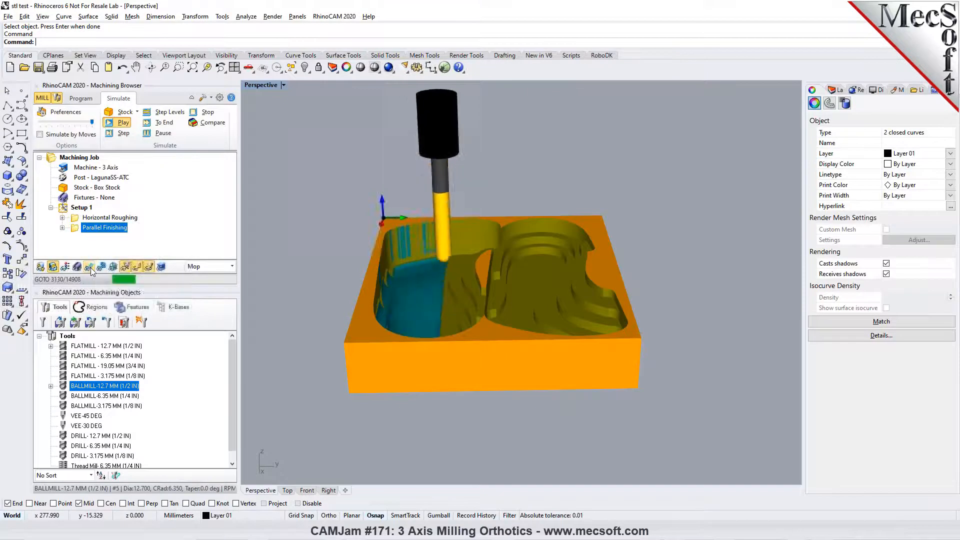
right_click_drag(413, 358, 558, 383)
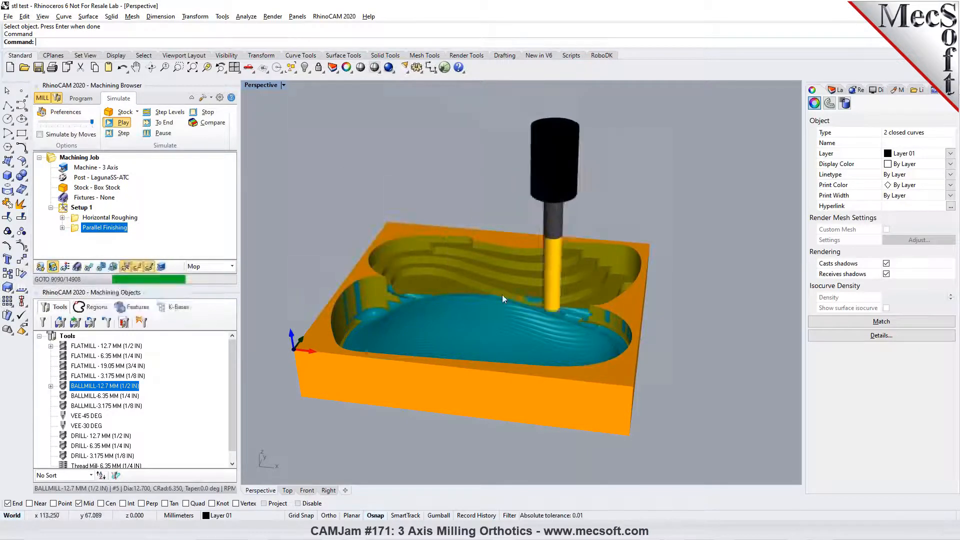
right_click_drag(515, 293, 506, 323)
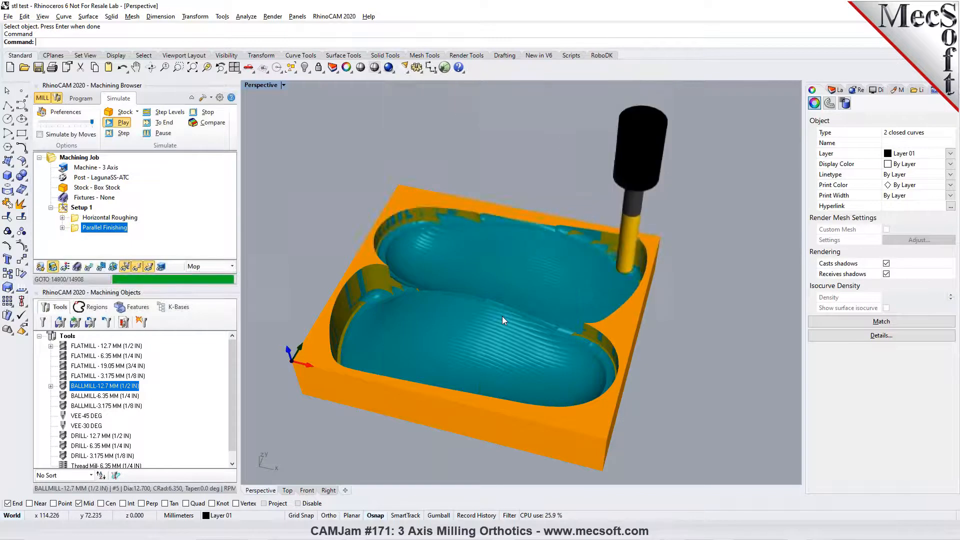
right_click_drag(517, 337, 514, 306)
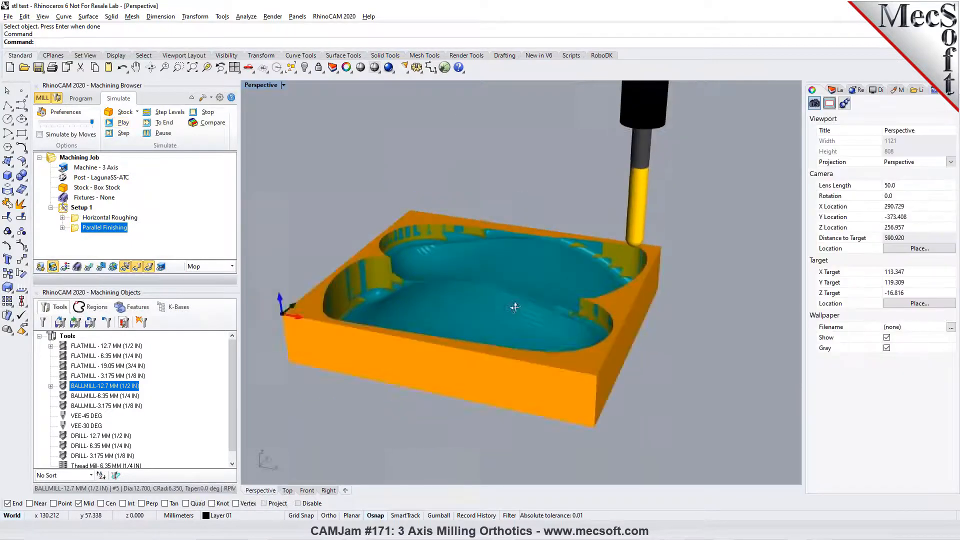
- Return to programming mode, inspect the machined orthotics in the Top view and look over the available 3-axis operations
left_click(77, 98)
right_click_drag(436, 296, 442, 322)
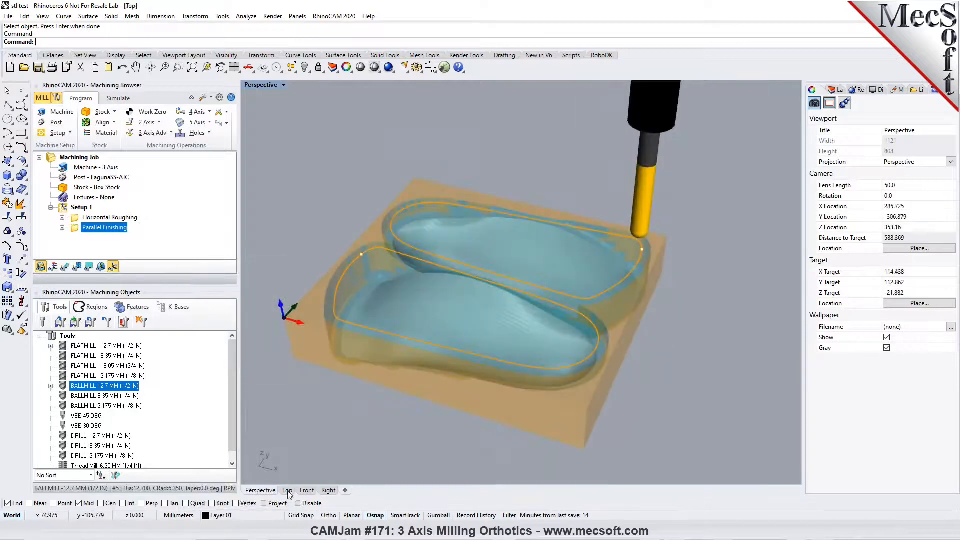
left_click(287, 490)
scroll(387, 321, "up", 1)
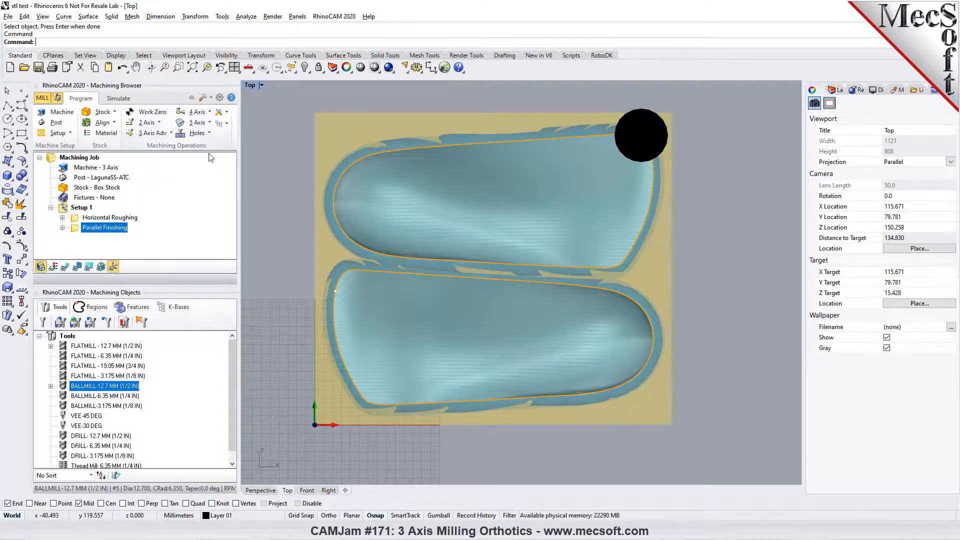
left_click(171, 133)
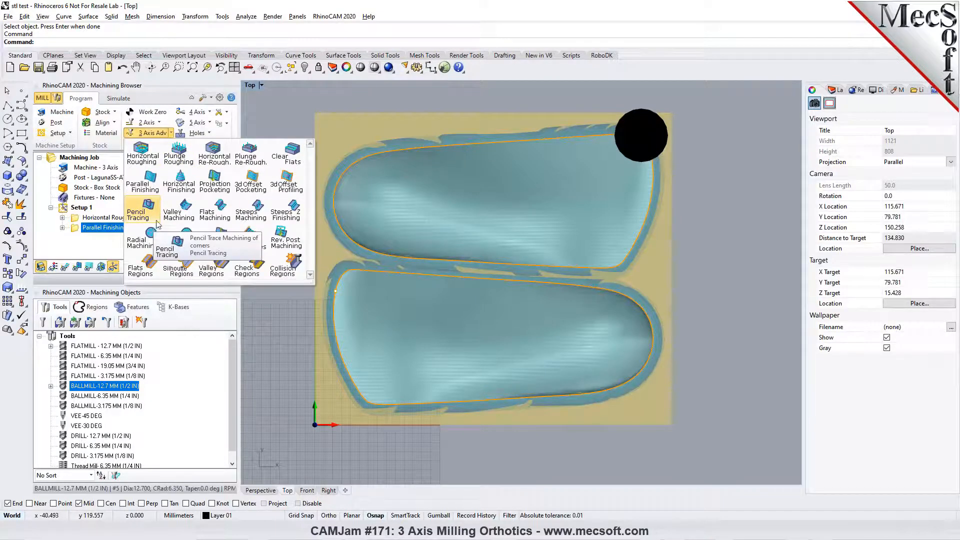
left_click(279, 363)
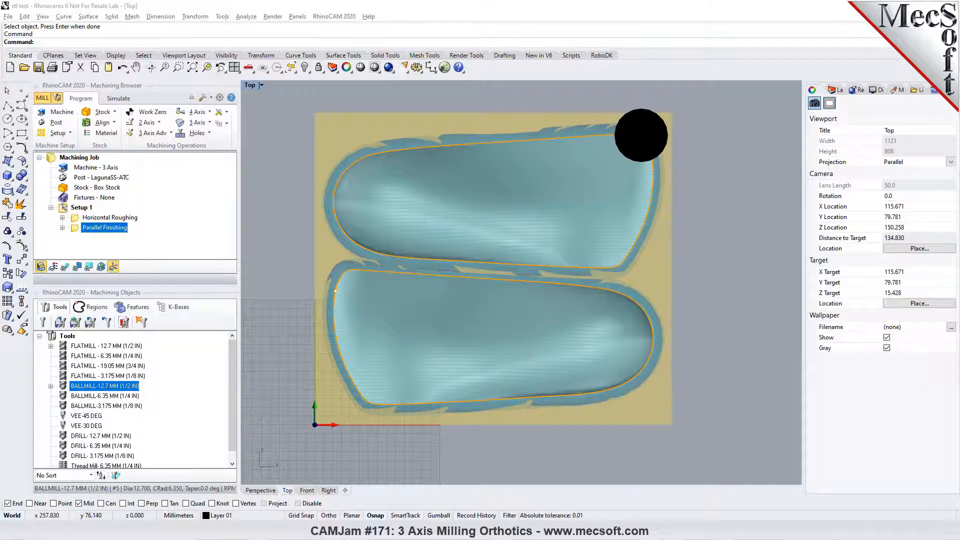
- Post Setup 1 with the LagunaSS-ATC post to stl test_Setup 1.nc on the Desktop, review the G-code and close it
scroll(408, 381, "down", 7)
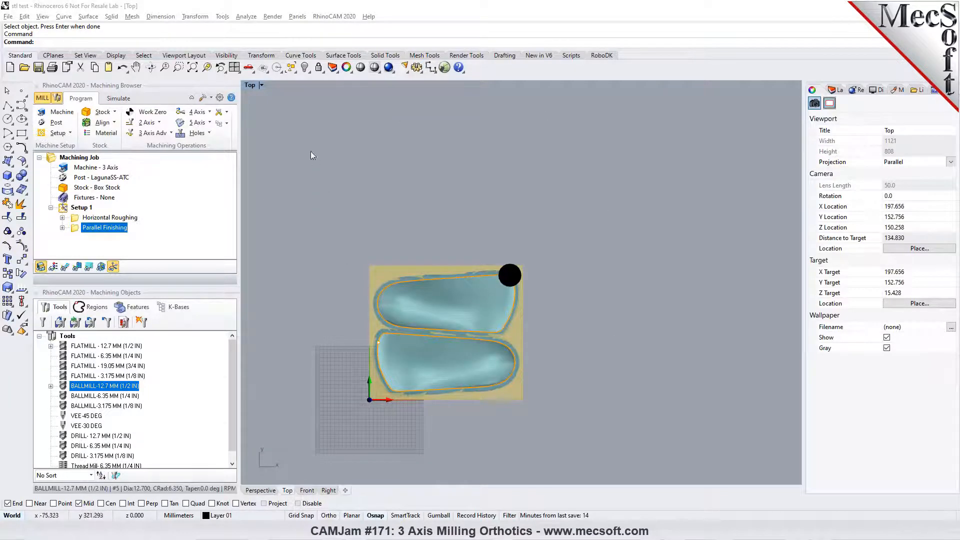
right_click(75, 208)
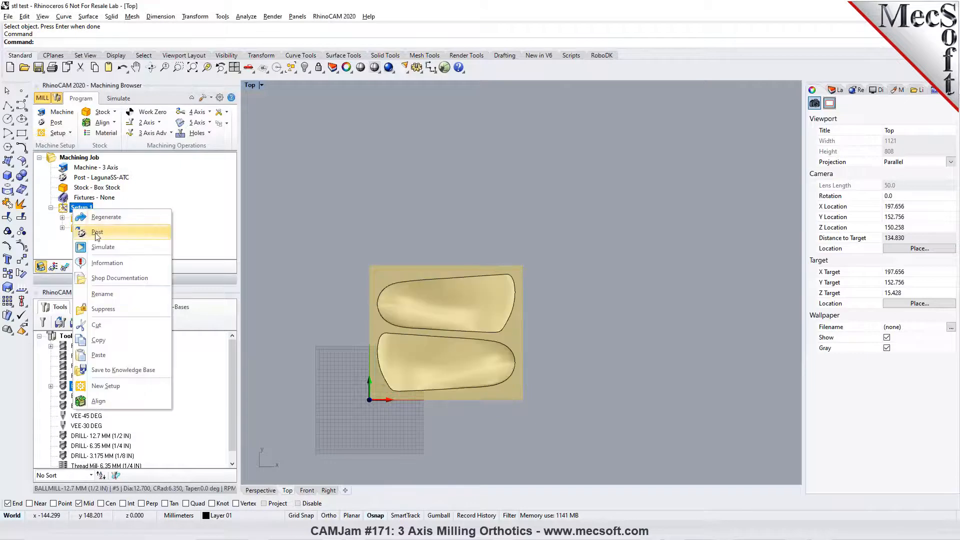
left_click(97, 232)
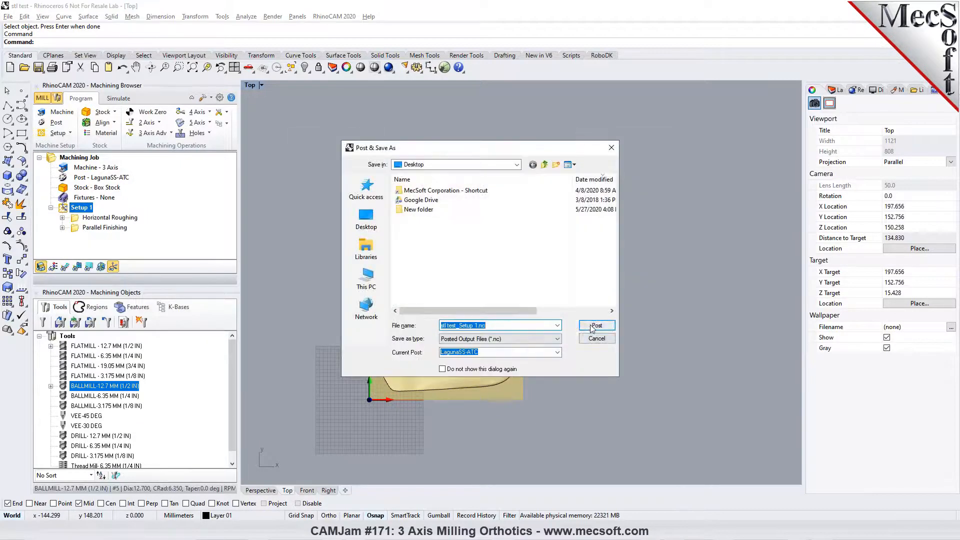
left_click(595, 325)
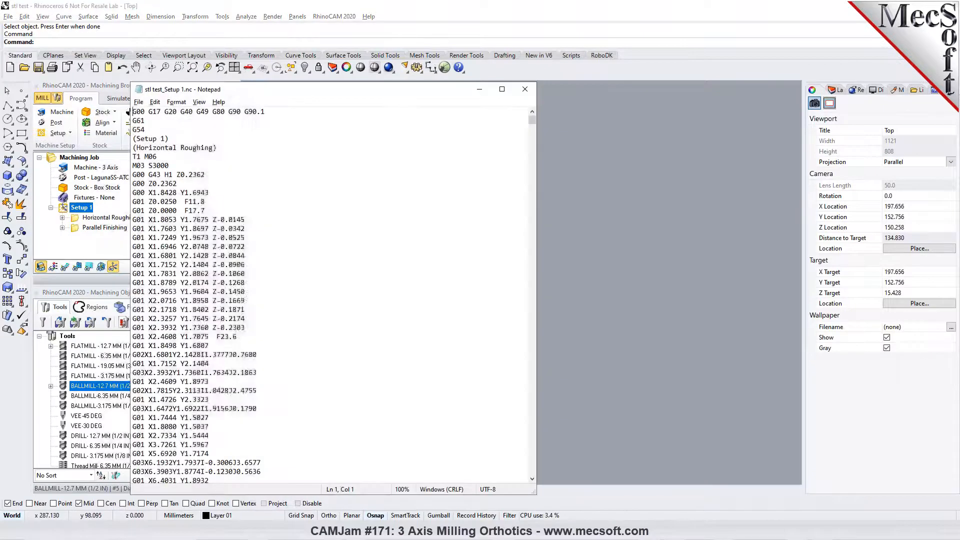
mouse_move(534, 119)
left_mouse_down()
mouse_move(534, 131)
mouse_move(534, 118)
left_mouse_up()
left_click(525, 89)
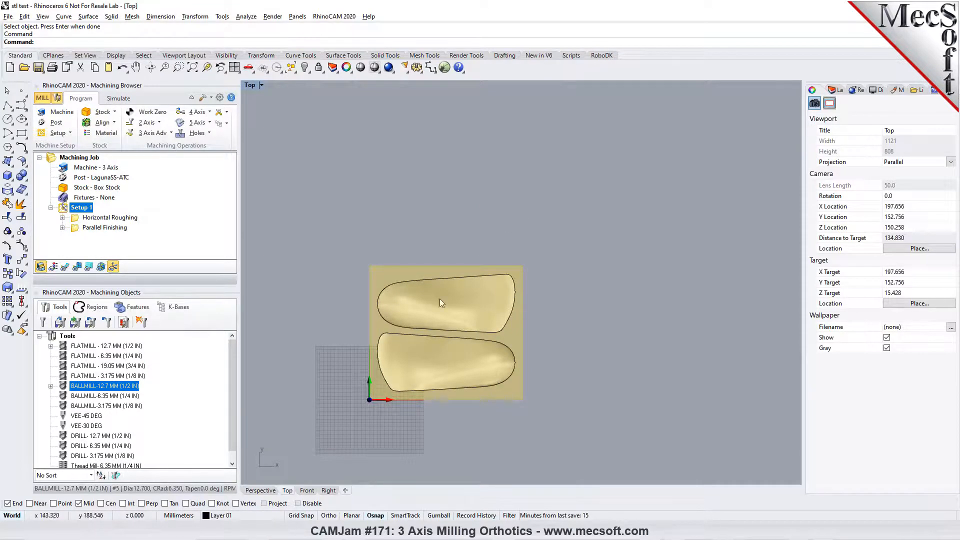
- Turn on toolpath display and examine the Horizontal Roughing and Parallel Finishing toolpaths in the Perspective view
left_click(260, 490)
right_click_drag(434, 313, 398, 287)
scroll(399, 286, "down", 3)
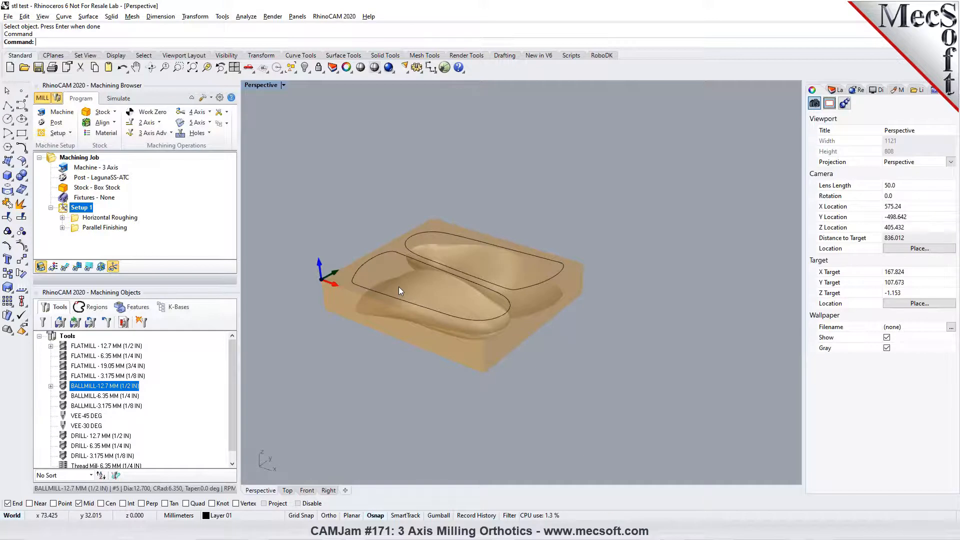
right_click_drag(396, 235, 409, 245)
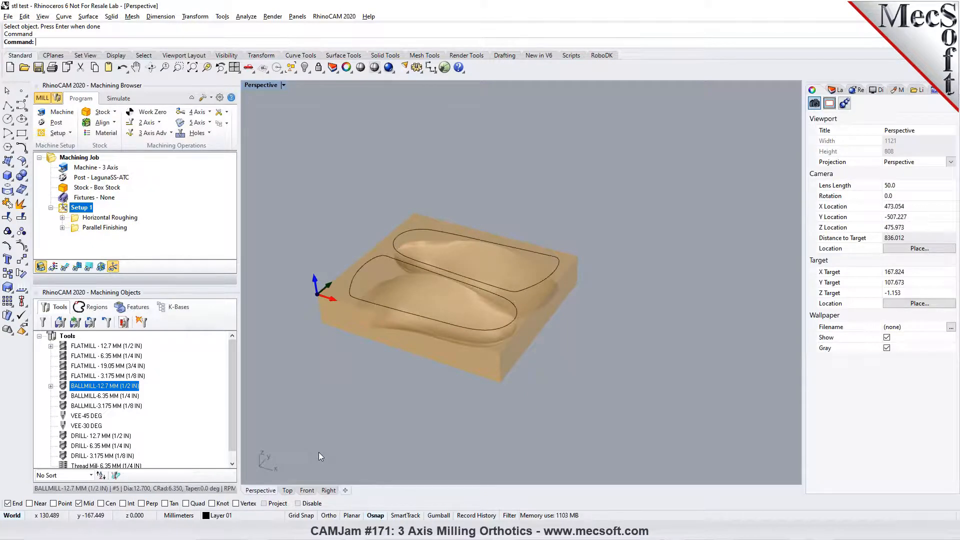
left_click(98, 218)
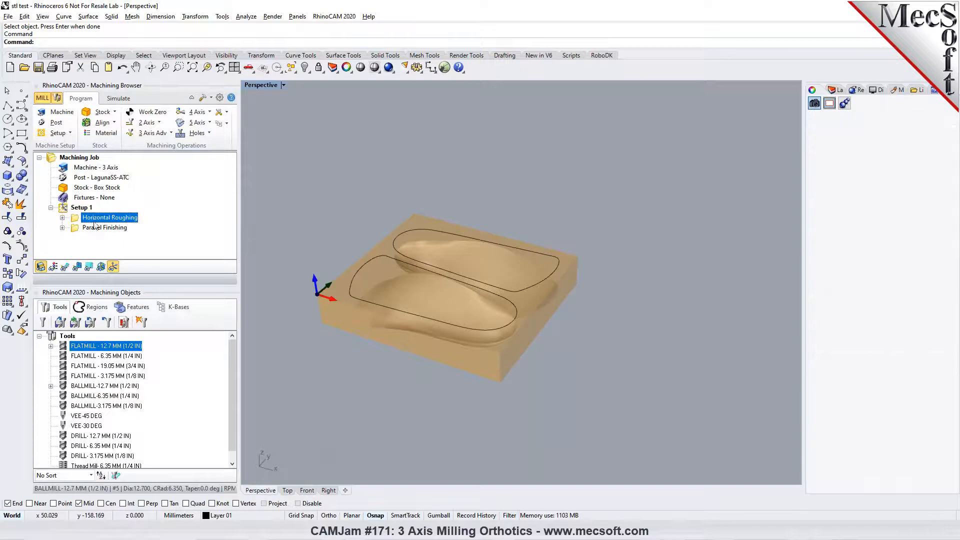
left_click(64, 266)
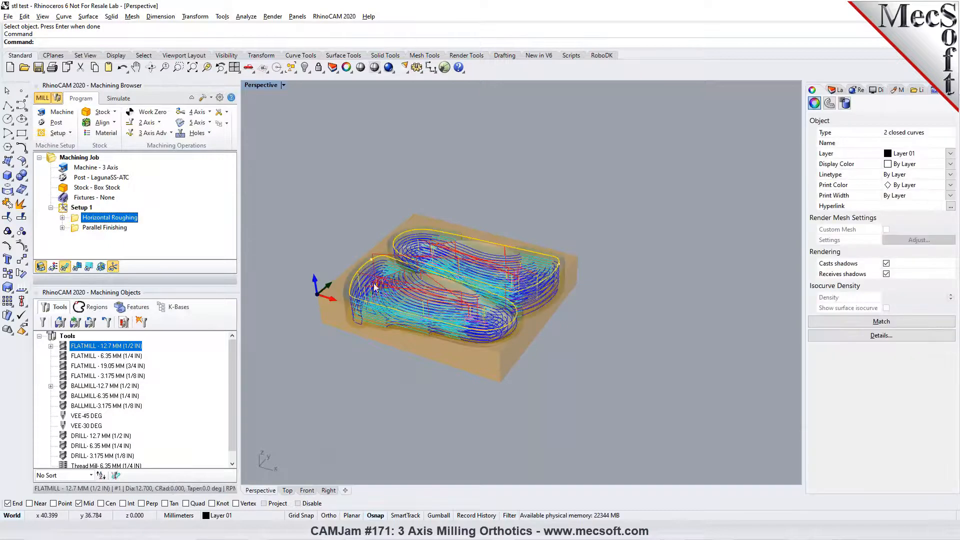
left_click(99, 228)
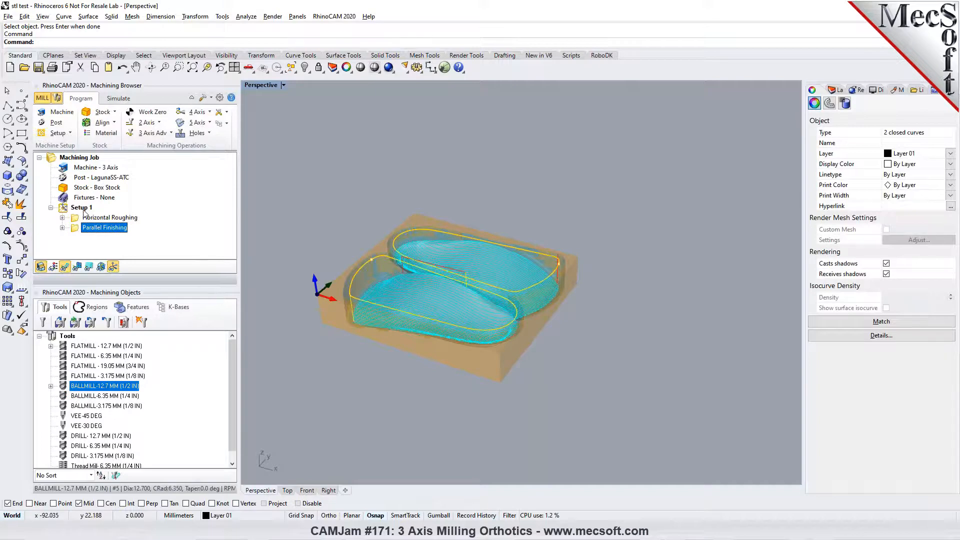
- Post Setup 1 again, overwriting stl test_Setup 1.nc, and close the G-code listing after viewing it
left_click(81, 207)
right_click(83, 209)
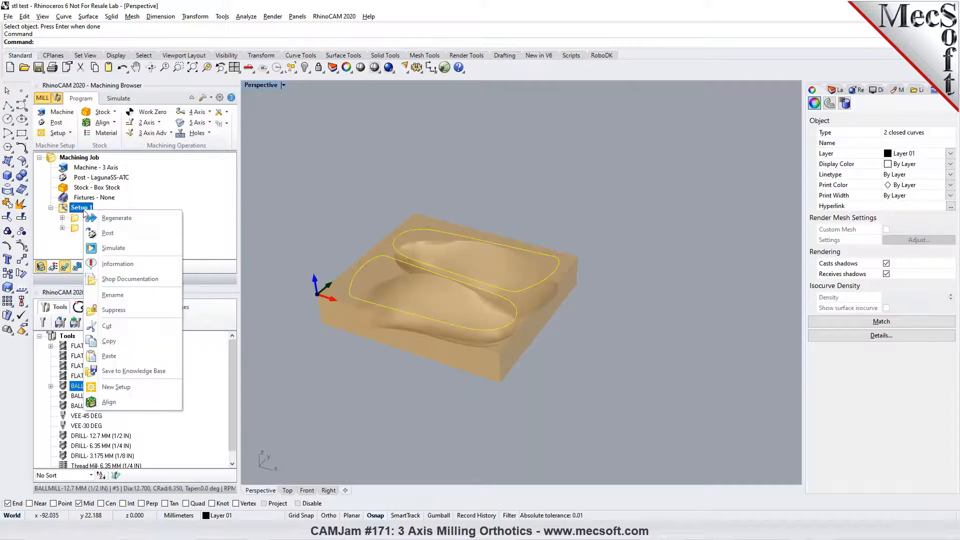
left_click(108, 233)
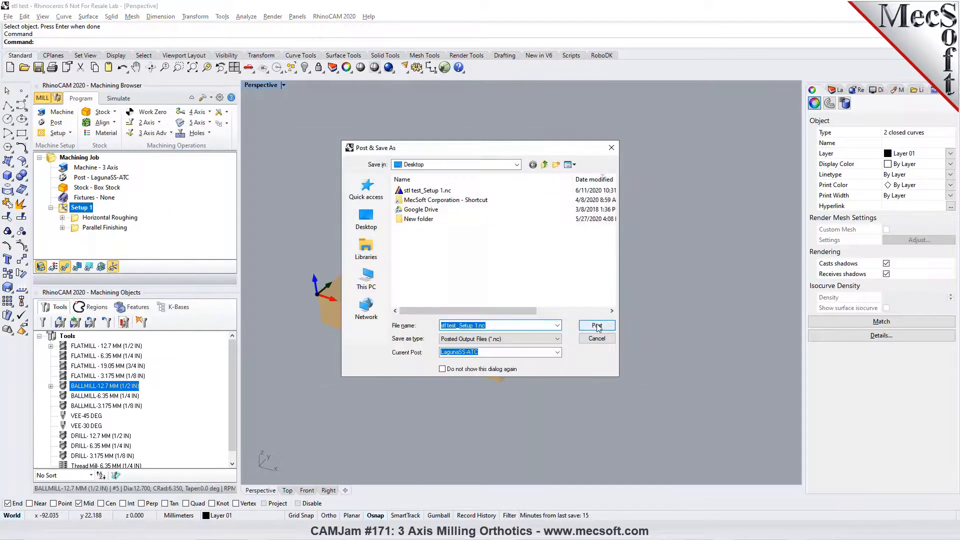
left_click(596, 325)
left_click(508, 267)
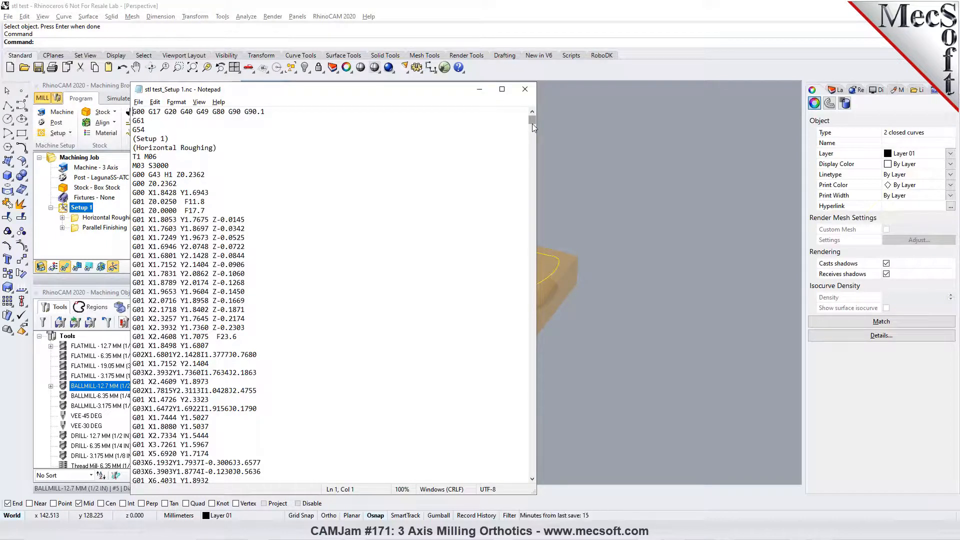
left_click(524, 89)
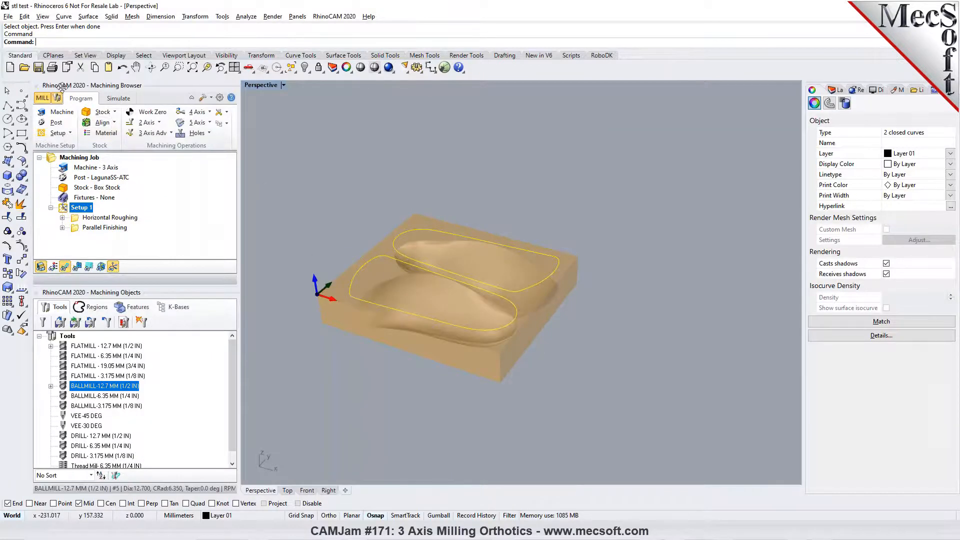
- Clear the curve selection and save the model as stl test.3dm
left_click(445, 165)
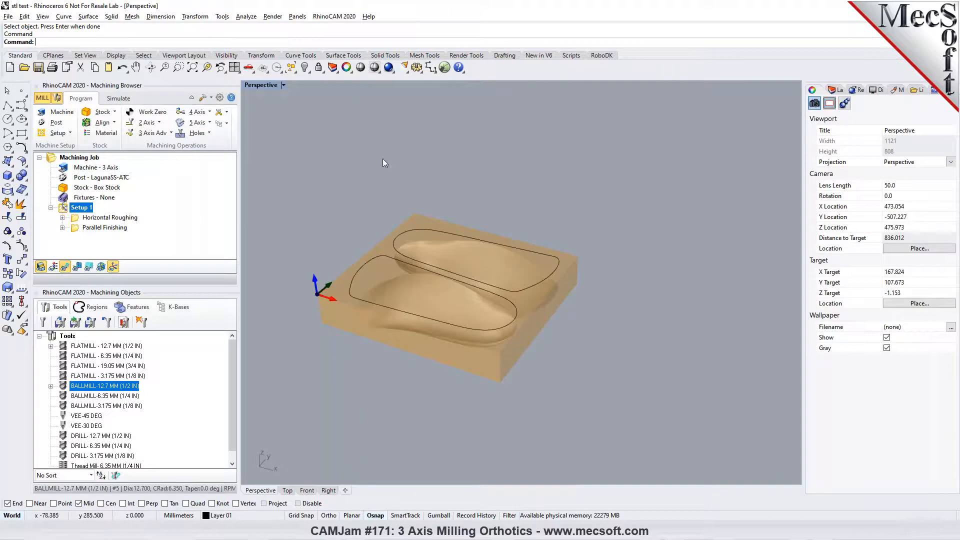
left_click(38, 67)
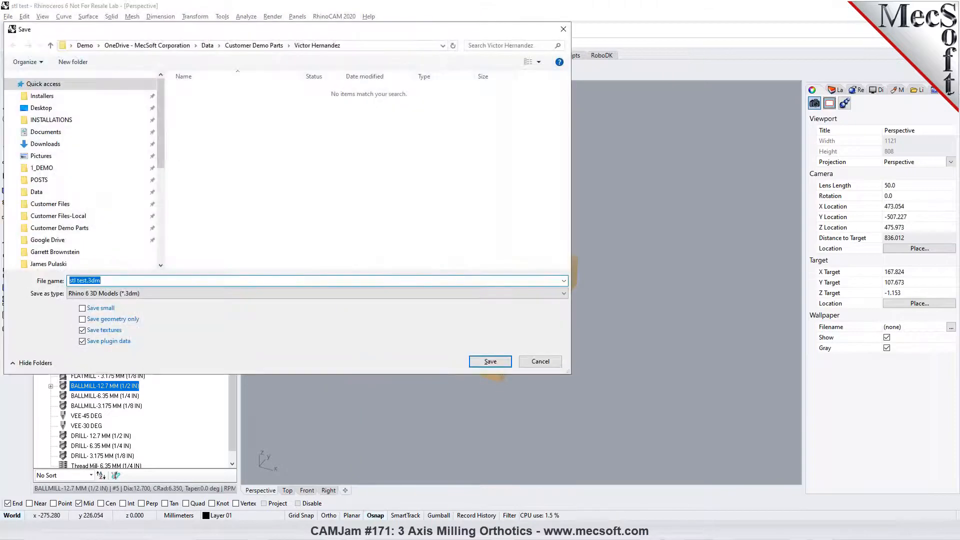
left_click(486, 363)
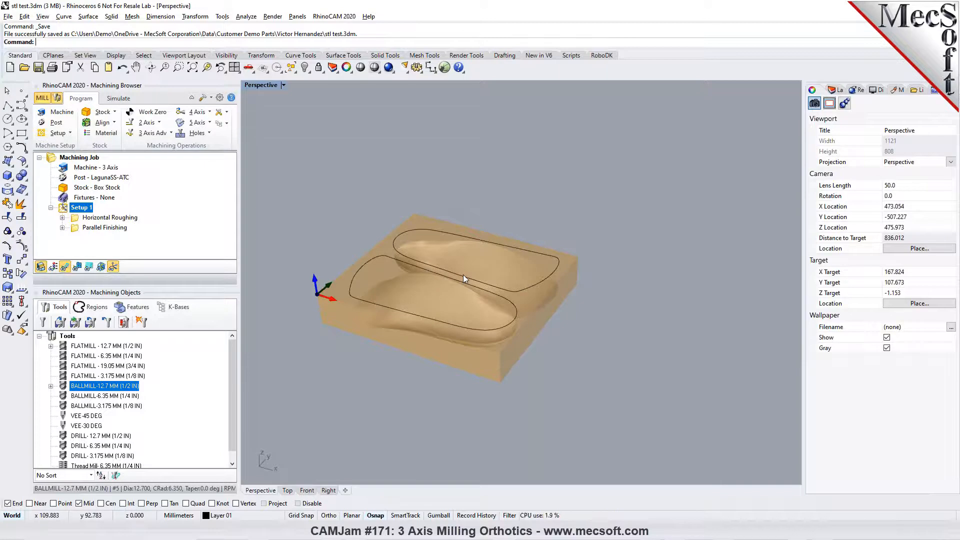
- Look over the 3-axis operations and save Setup 1's machining operations to the knowledge base file stl test.vkb
left_click(170, 134)
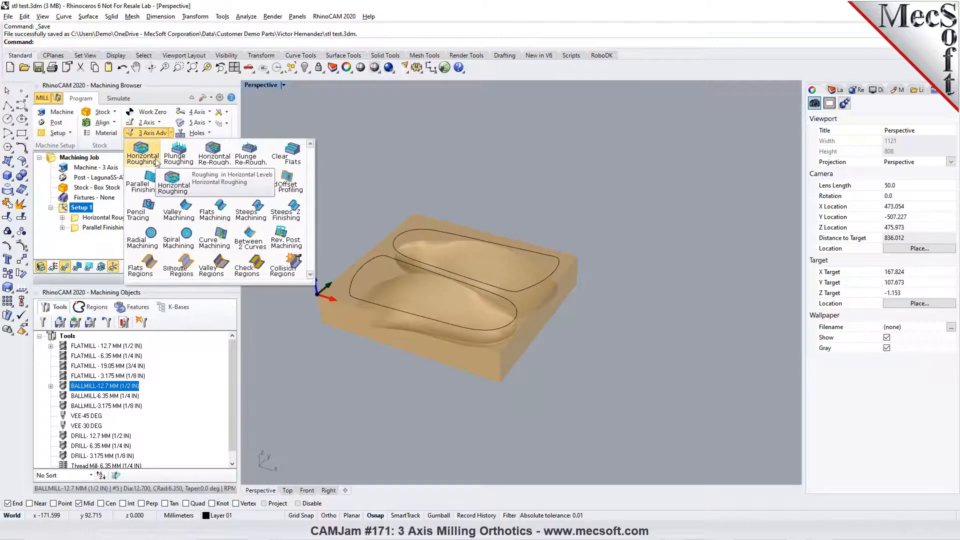
left_click(426, 161)
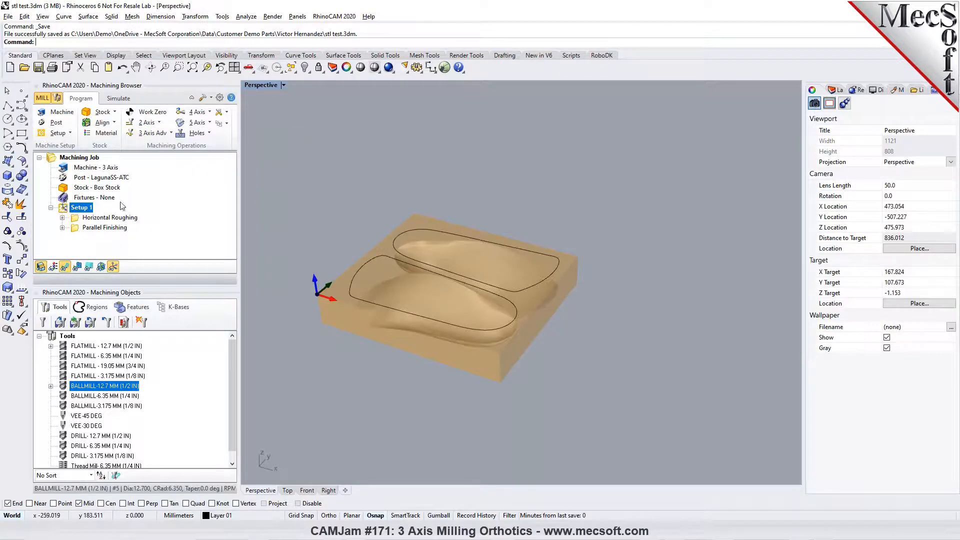
left_click(225, 124)
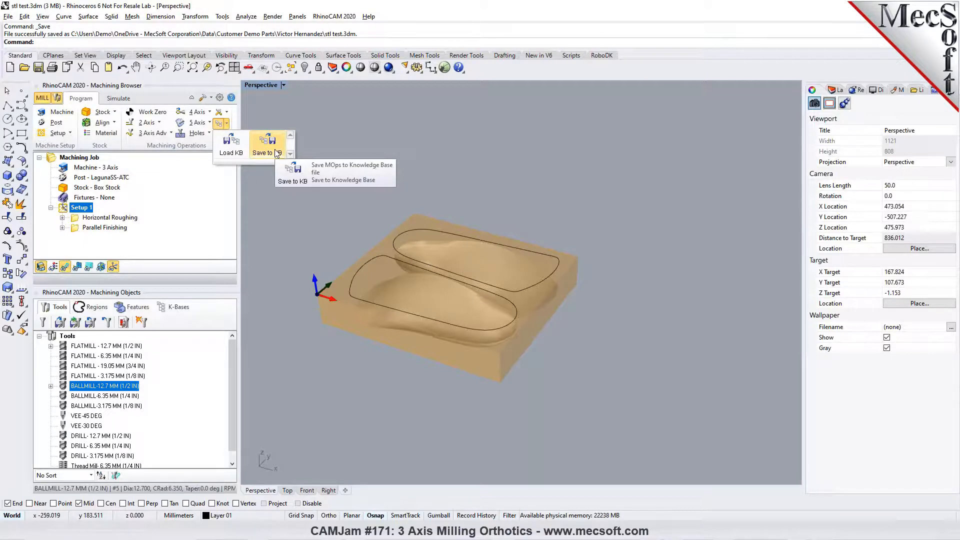
left_click(267, 152)
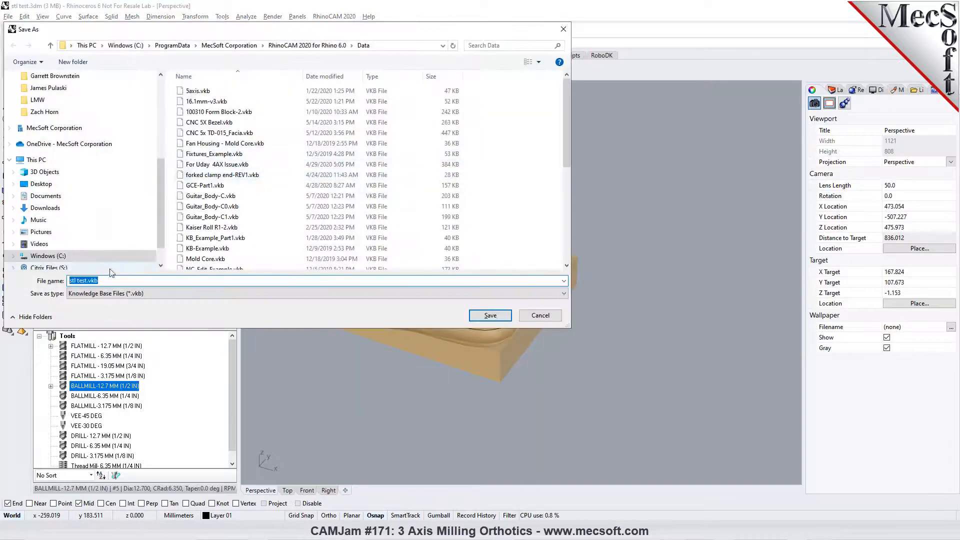
left_click(489, 315)
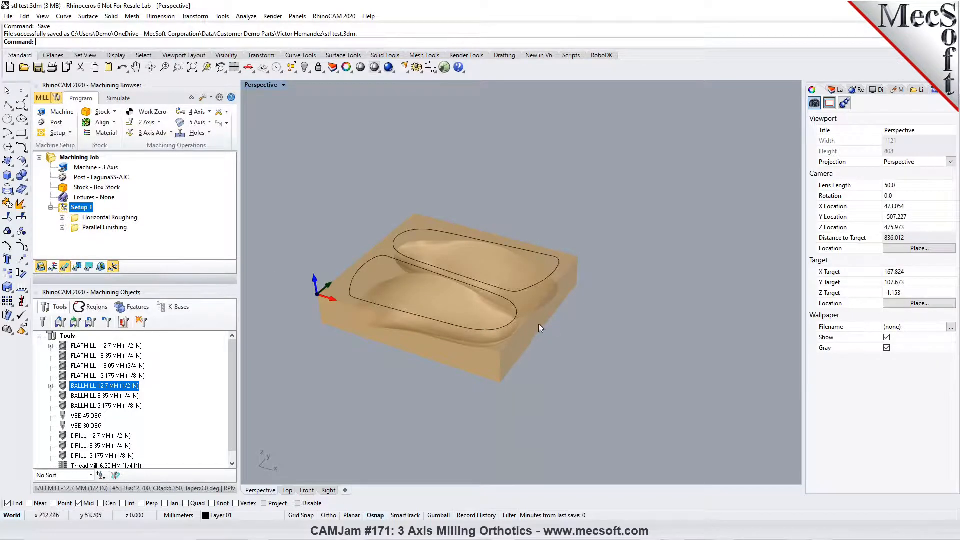
- Delete the Horizontal Roughing and Parallel Finishing operations from Setup 1 and clear the curve selection
left_click(105, 217)
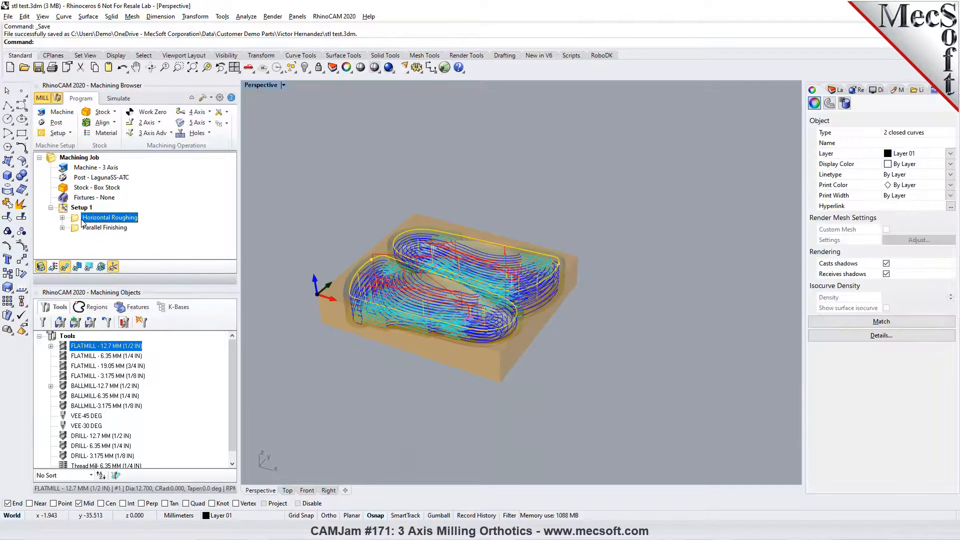
key("Delete")
key("Delete")
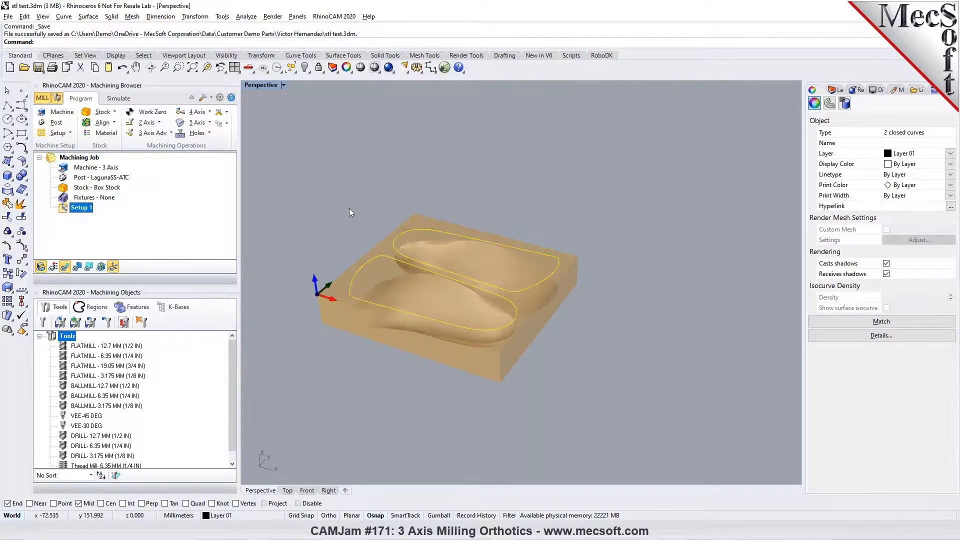
left_click(350, 217)
- Load the saved knowledge base file to bring Horizontal Roughing and Parallel Finishing into Setup 1
scroll(370, 285, "up", 2)
right_click_drag(368, 285, 350, 273)
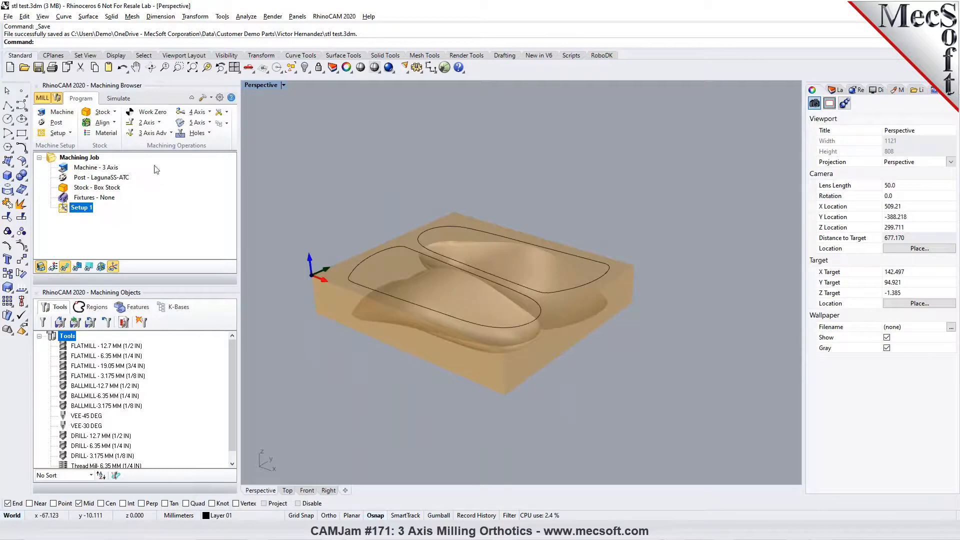
left_click(152, 133)
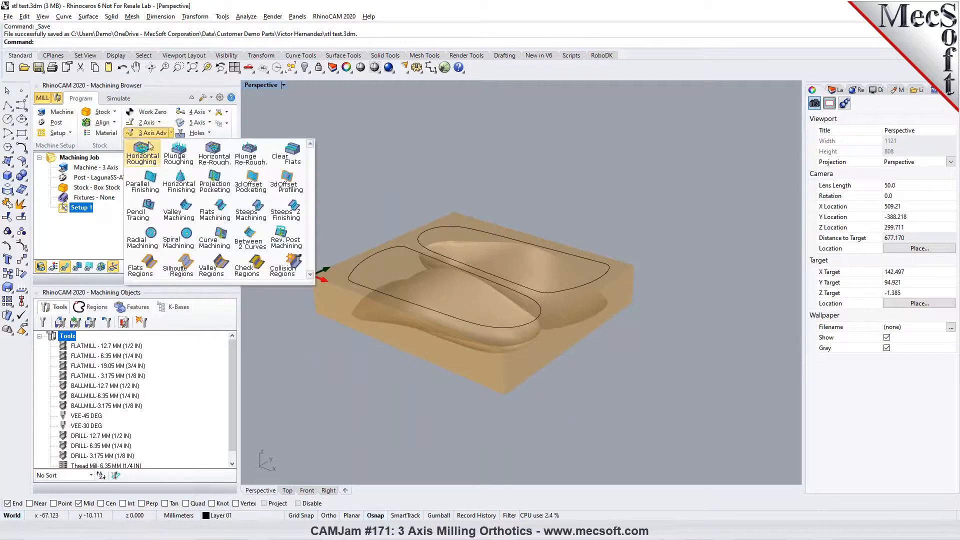
left_click(330, 143)
left_click(227, 124)
left_click(227, 143)
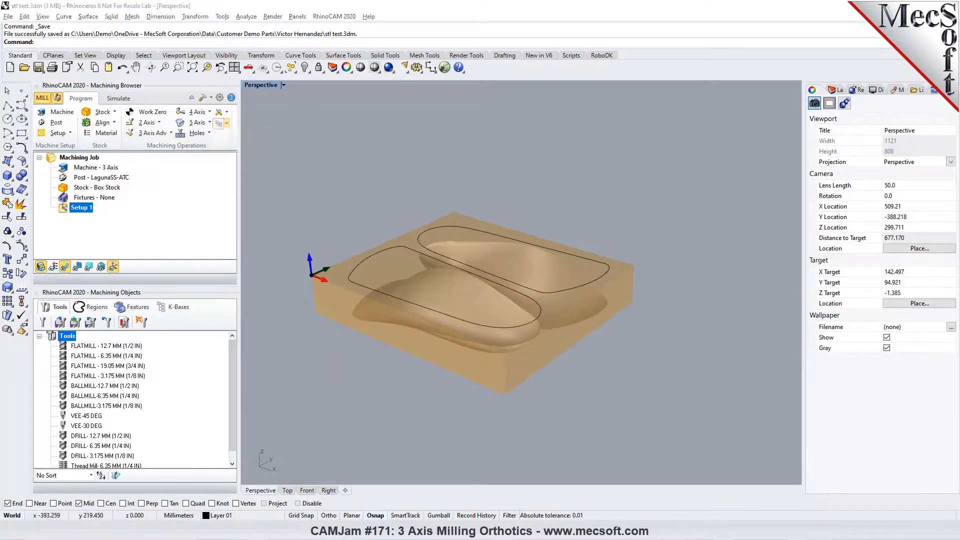
scroll(194, 102, "down", 5)
left_click(369, 232)
left_click(488, 315)
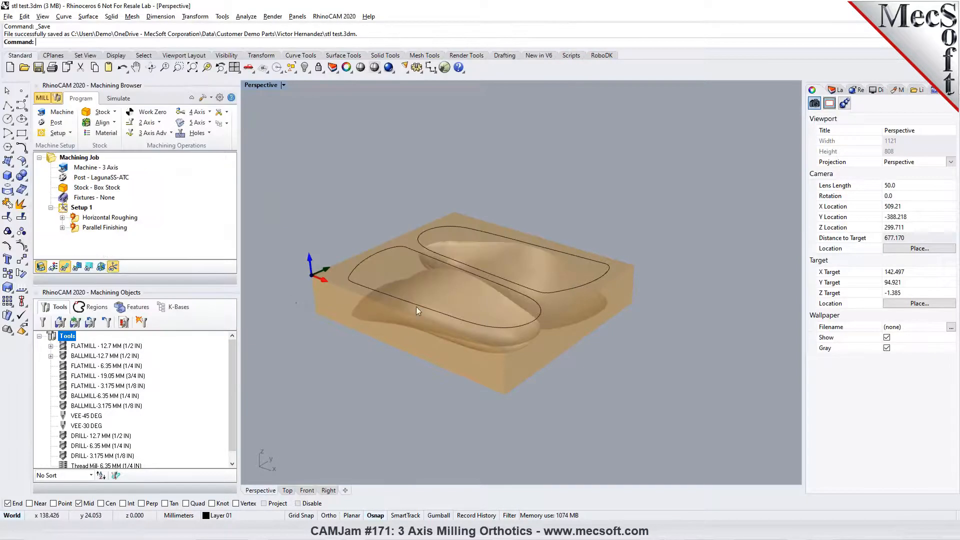
- Assign both orthotic outline curves as part regions of the Horizontal Roughing operation and generate its toolpath
left_click(90, 218)
double_click(89, 219)
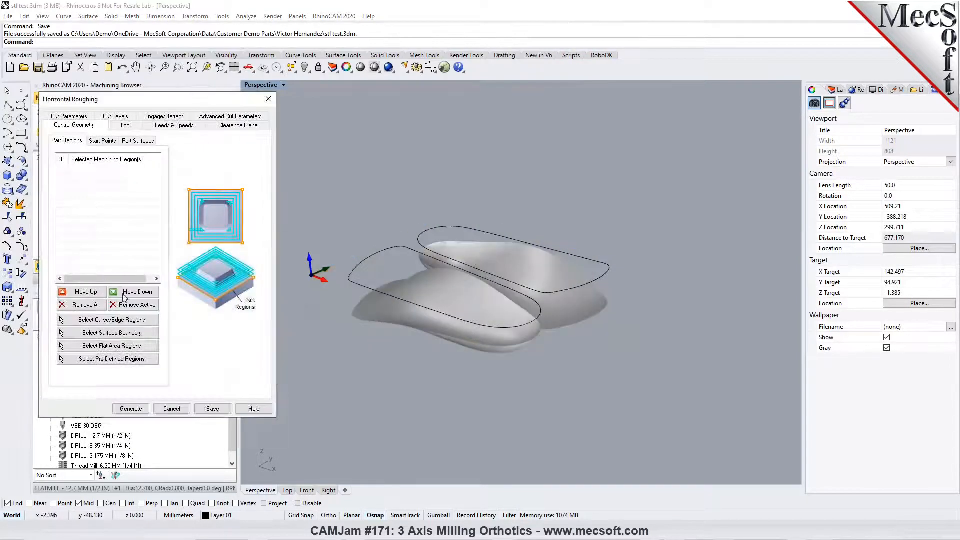
left_click(108, 320)
left_click(352, 265)
left_click(422, 233)
key("Return")
left_click(139, 410)
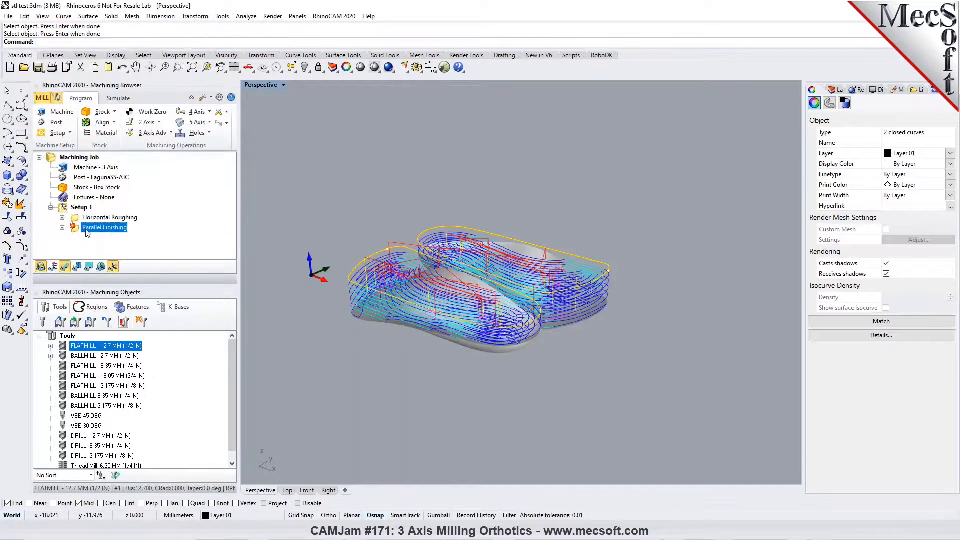
- Assign both orthotic outline curves as the machining regions of Parallel Finishing and generate its toolpath
double_click(104, 227)
left_click(131, 383)
left_click(367, 259)
left_click(427, 230)
key("Return")
left_click(131, 404)
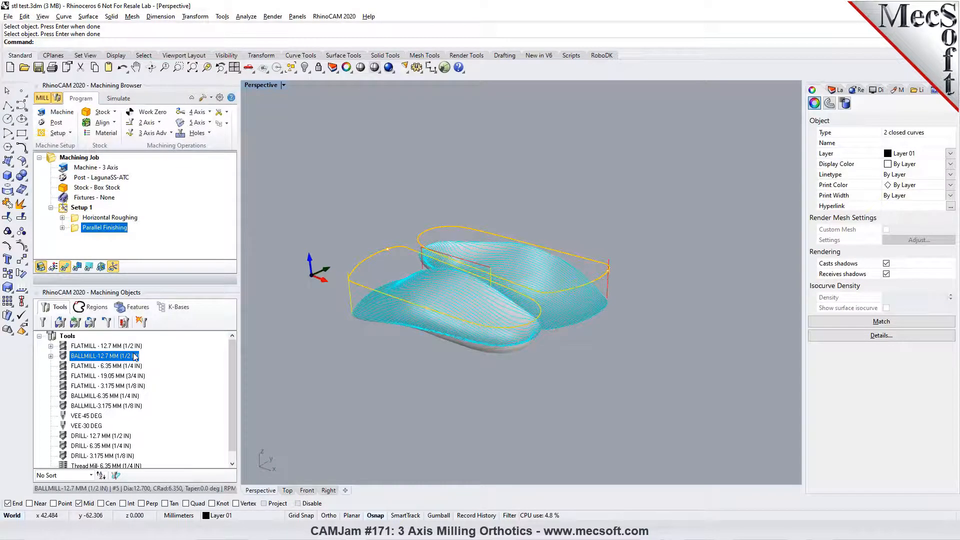
- Examine how far the Parallel Finishing toolpath reaches down the lower edges of the orthotic meshes
scroll(378, 308, "up", 3)
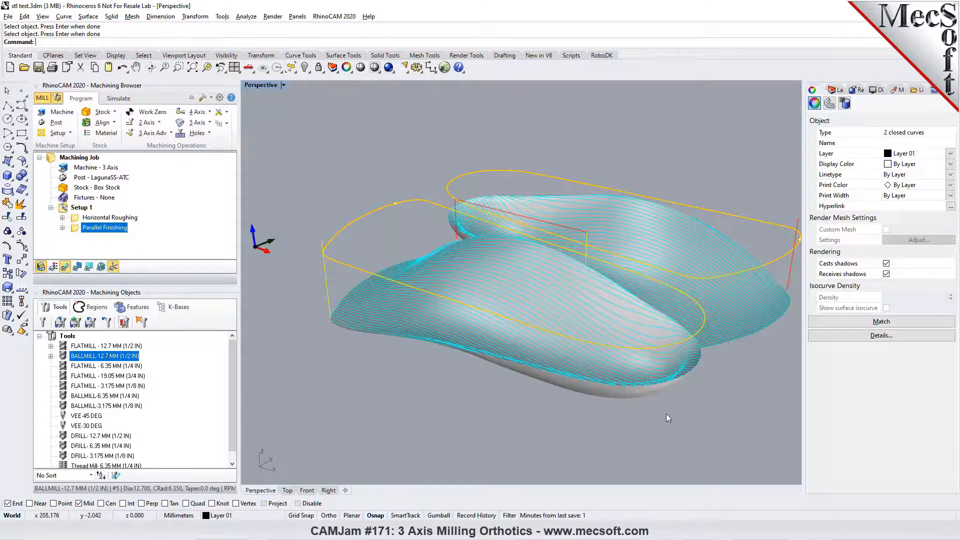
right_click_drag(667, 412, 622, 402)
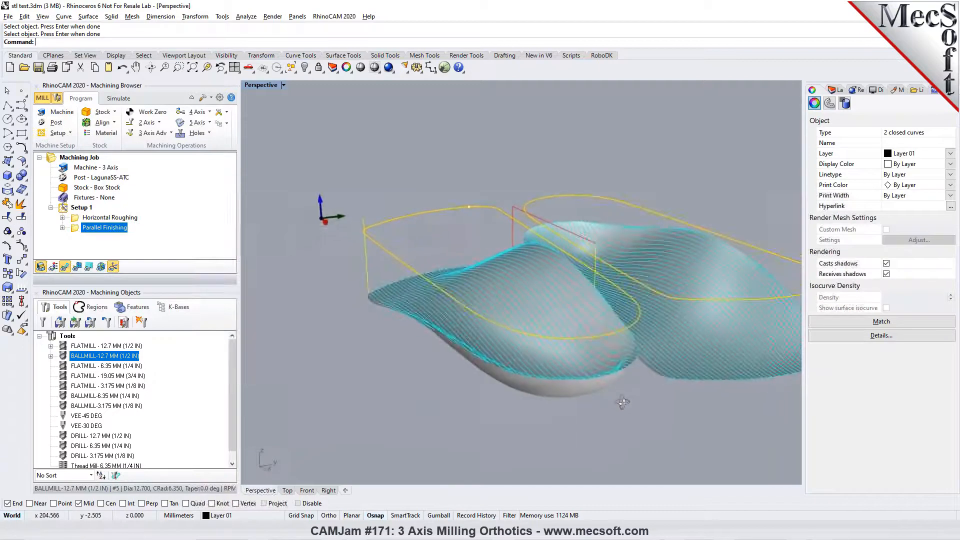
left_click(568, 390)
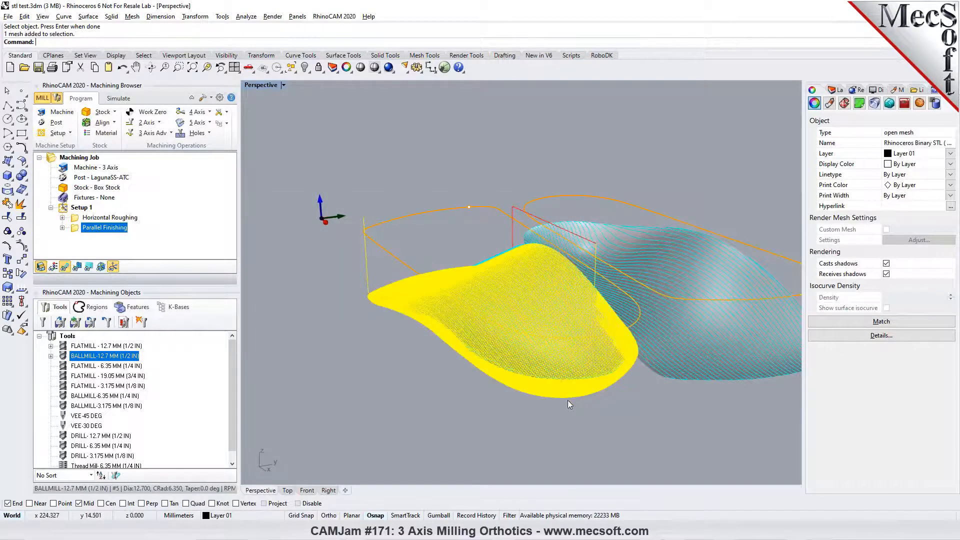
left_click(574, 416)
right_click_drag(574, 415, 634, 395)
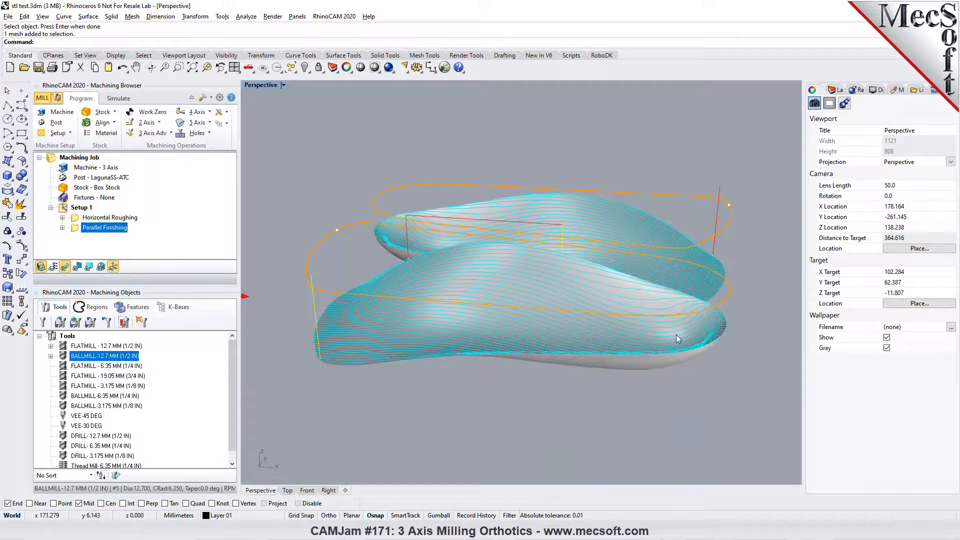
- Set the stock allowance of the Parallel Finishing operation to 0.2 and regenerate its toolpath
right_click_drag(676, 338, 665, 325)
scroll(665, 325, "up", 4)
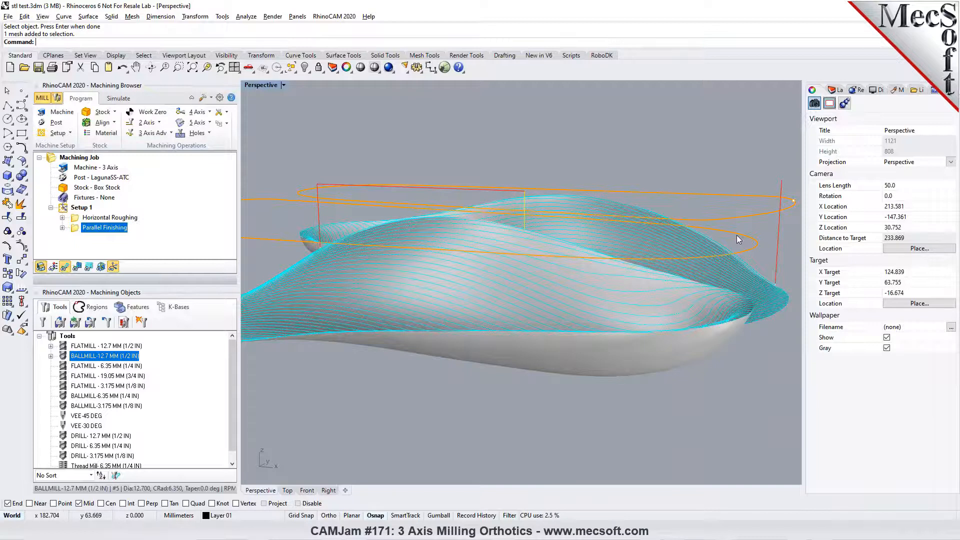
right_click_drag(716, 260, 626, 298)
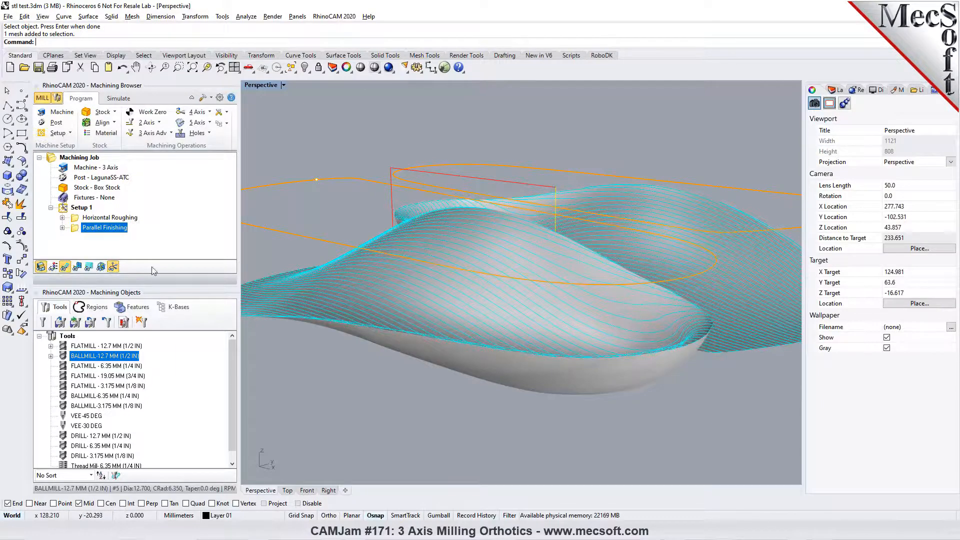
double_click(75, 229)
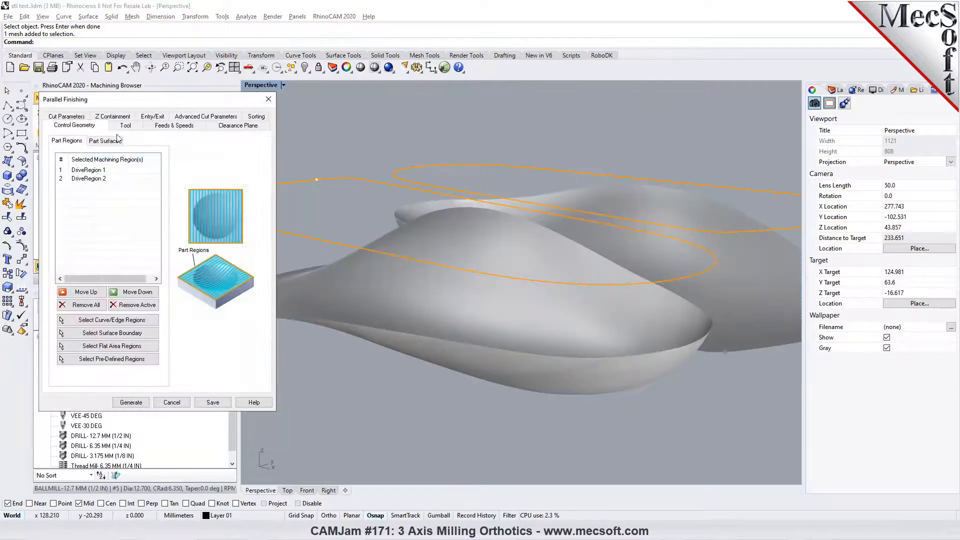
left_click(122, 178)
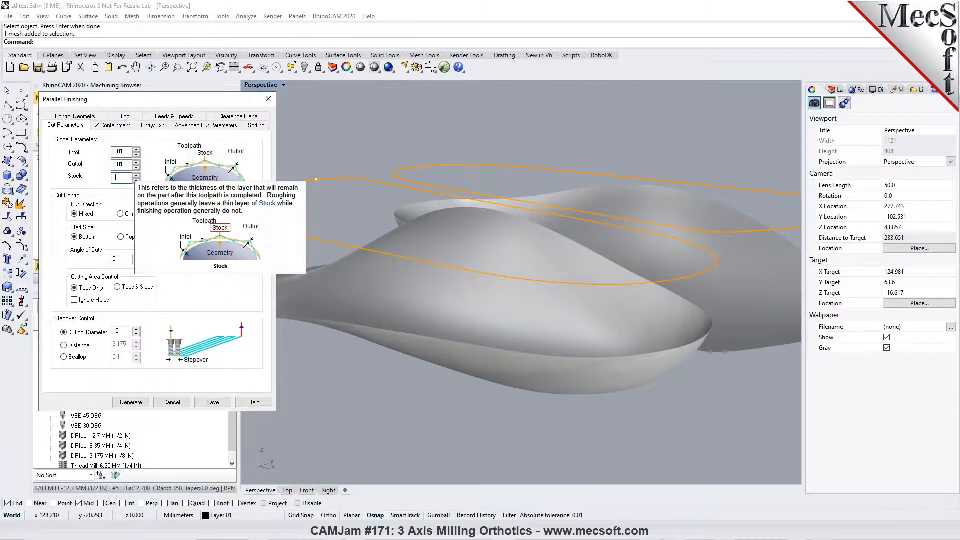
type(".2")
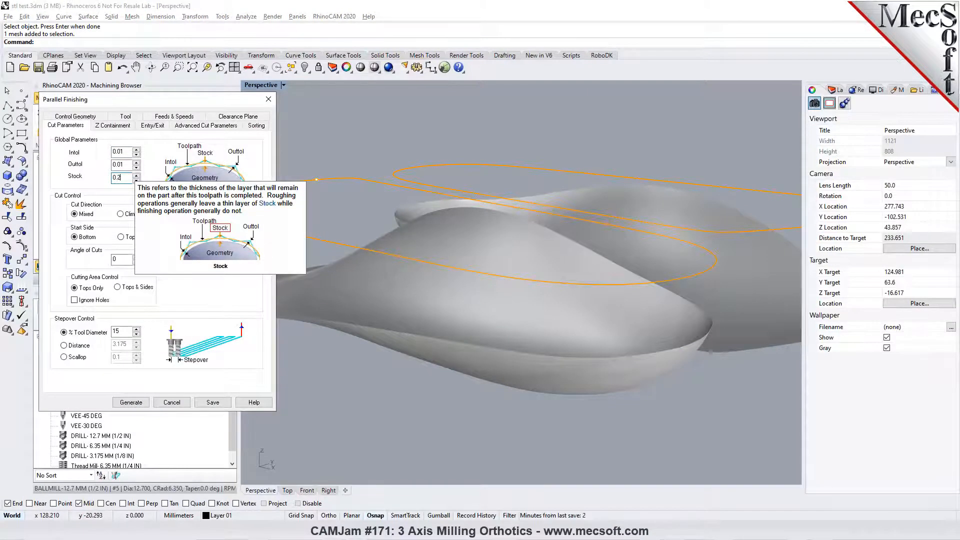
left_click(131, 402)
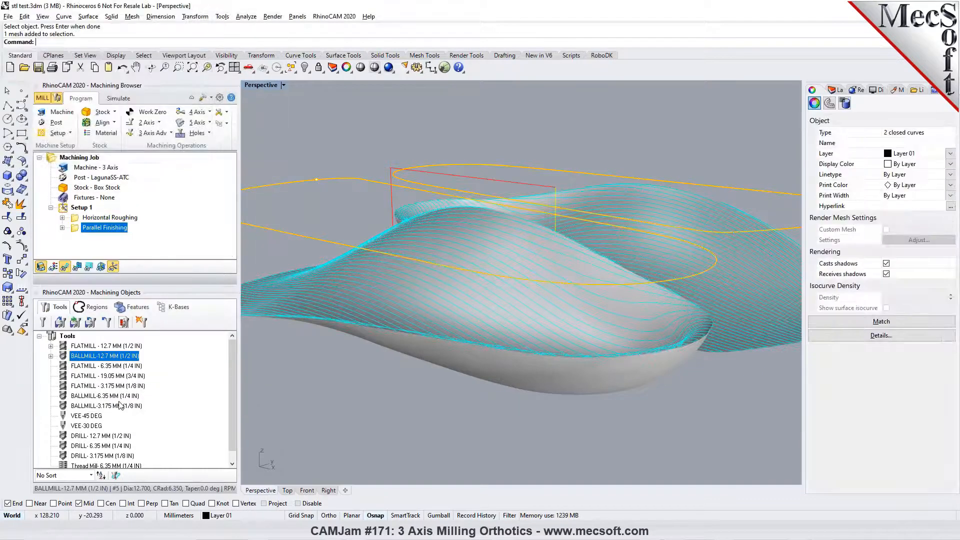
- Inspect the regenerated Parallel Finishing toolpath along the orthotic's lower edge and review the operation's cut parameters without changing them
scroll(659, 363, "up", 8)
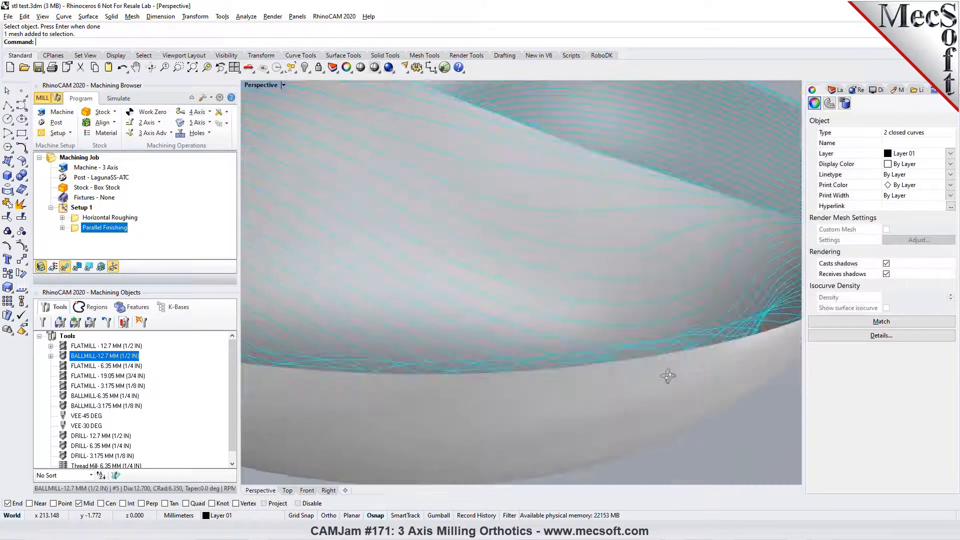
right_click_drag(668, 376, 664, 398)
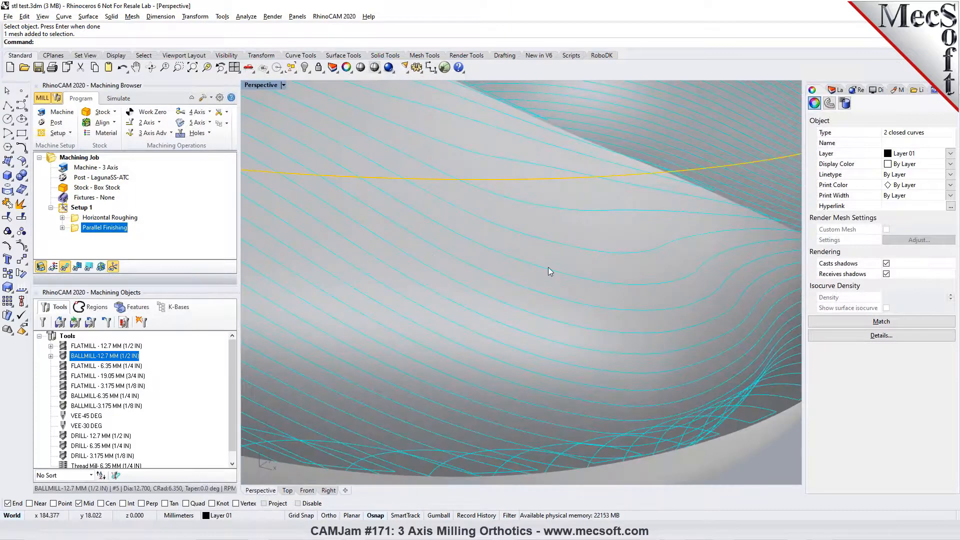
scroll(548, 267, "down", 6)
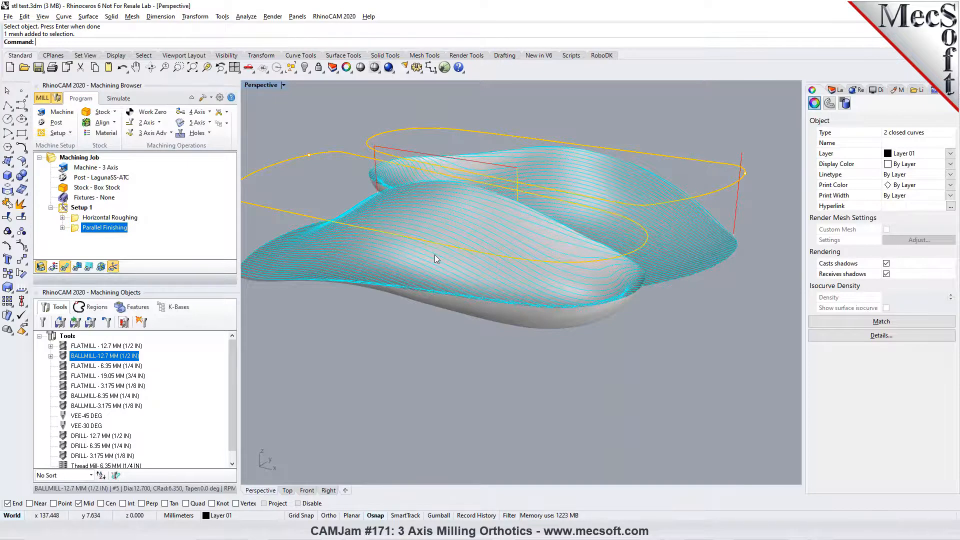
double_click(76, 228)
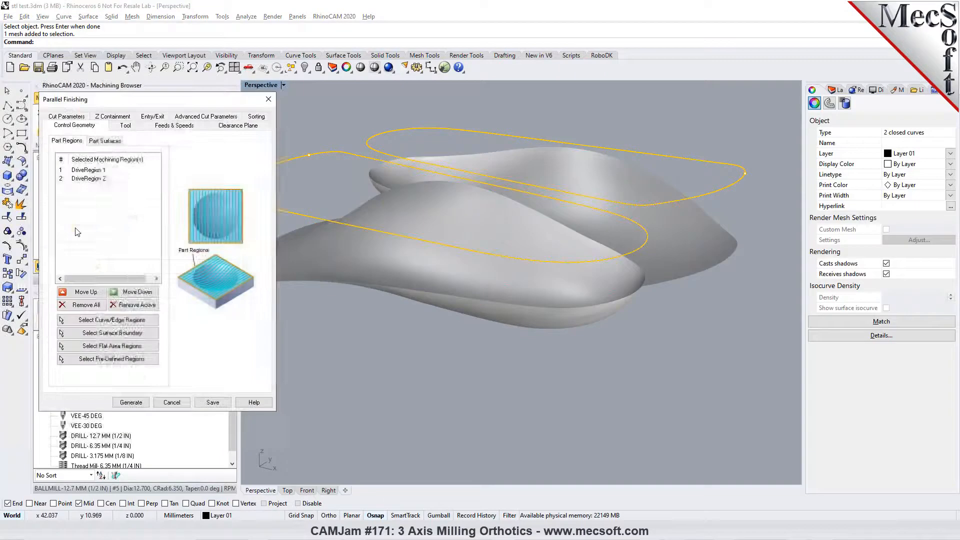
left_click(75, 123)
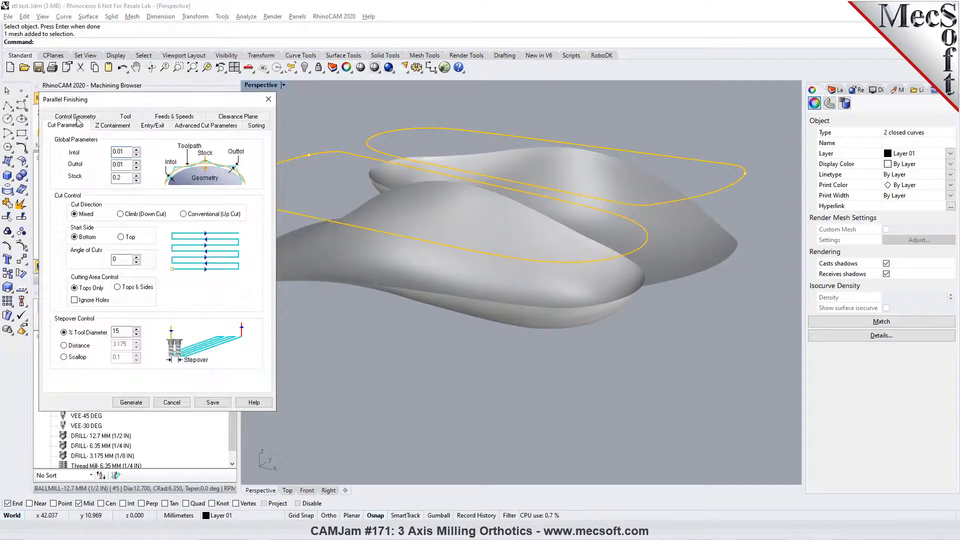
left_click(172, 402)
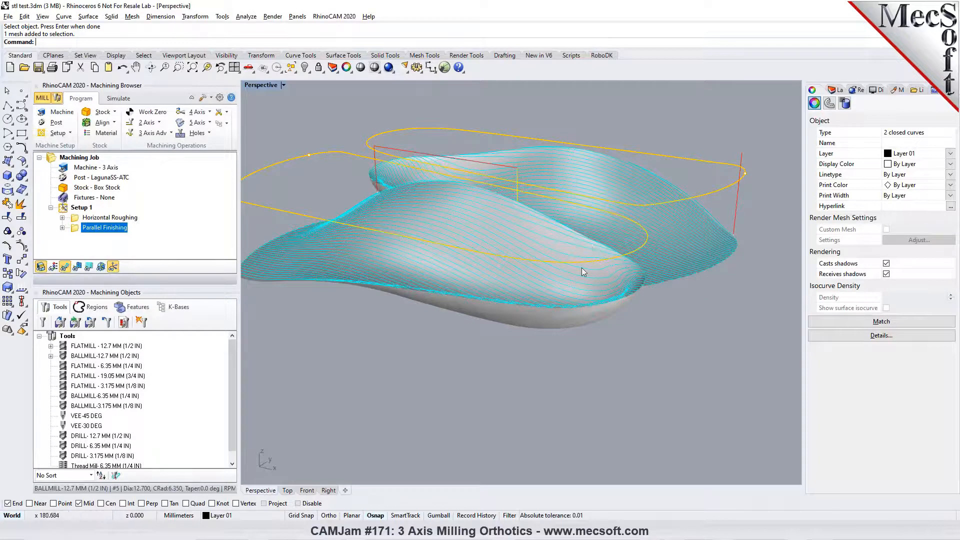
scroll(579, 277, "down", 5)
scroll(511, 250, "up", 3)
left_click(352, 150)
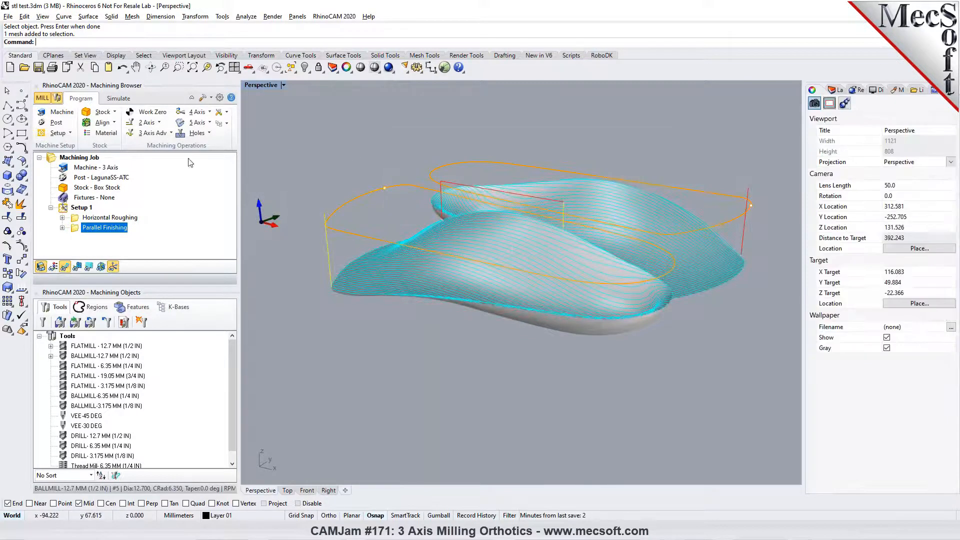
- Create a 3 Axis Projection Pocketing operation on the front orthotic's outline curve with the 12.7 mm ball mill and generate its toolpath
left_click(170, 133)
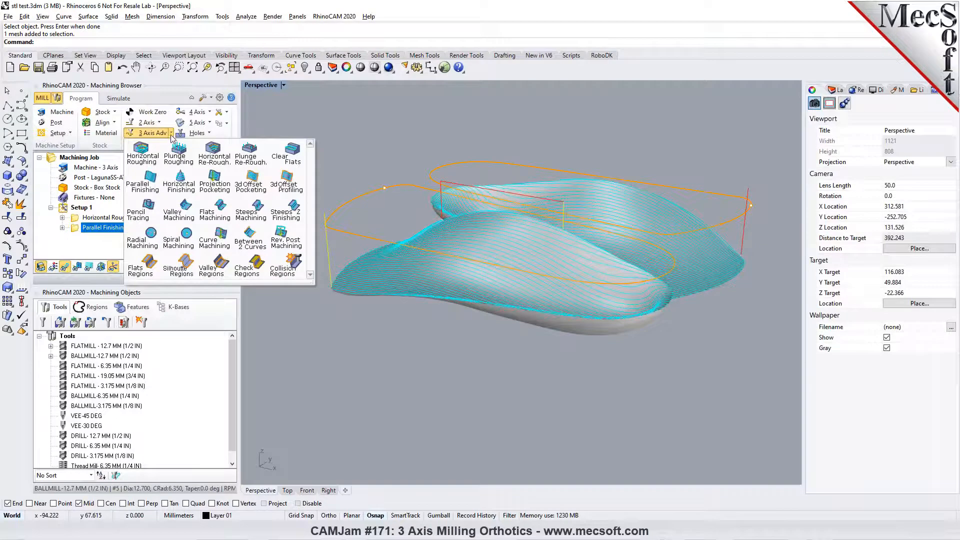
left_click(210, 192)
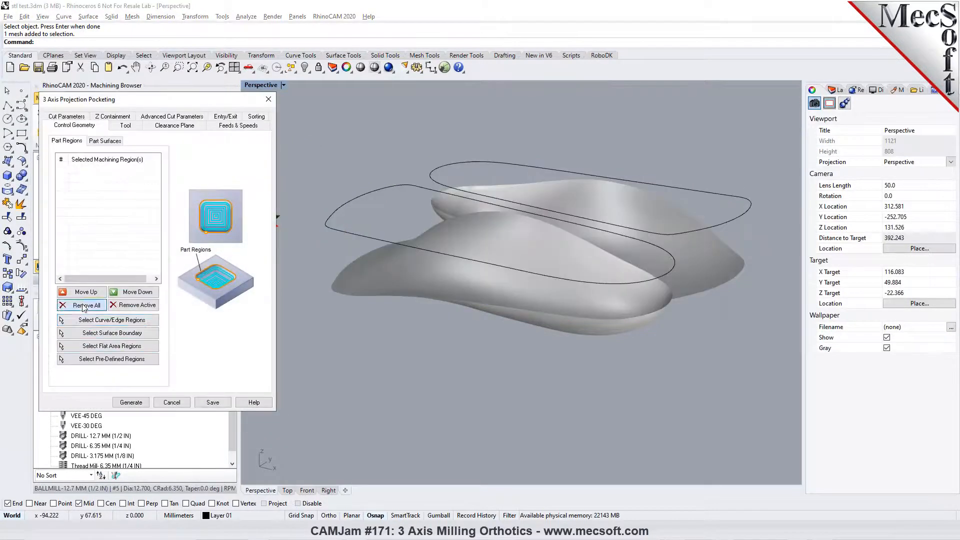
left_click(111, 320)
left_click(322, 215)
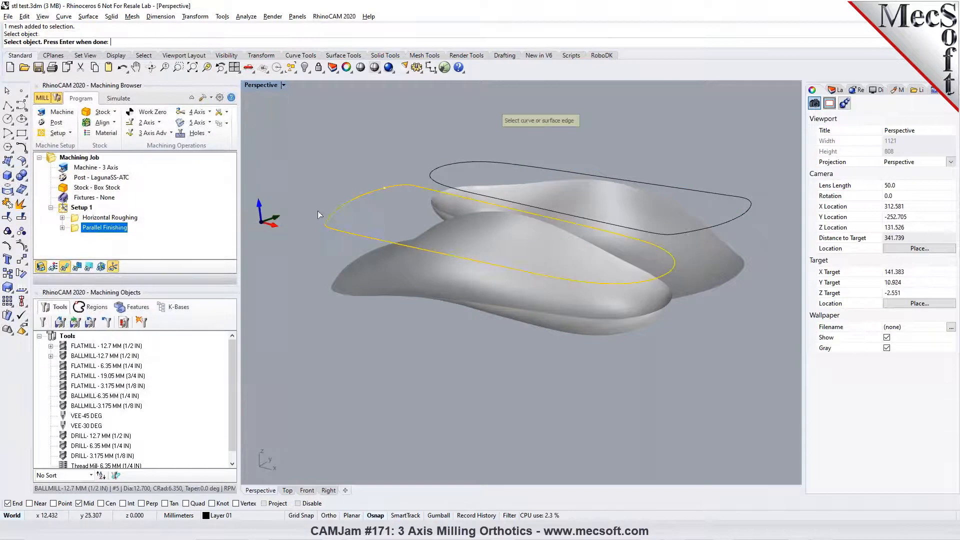
key("Return")
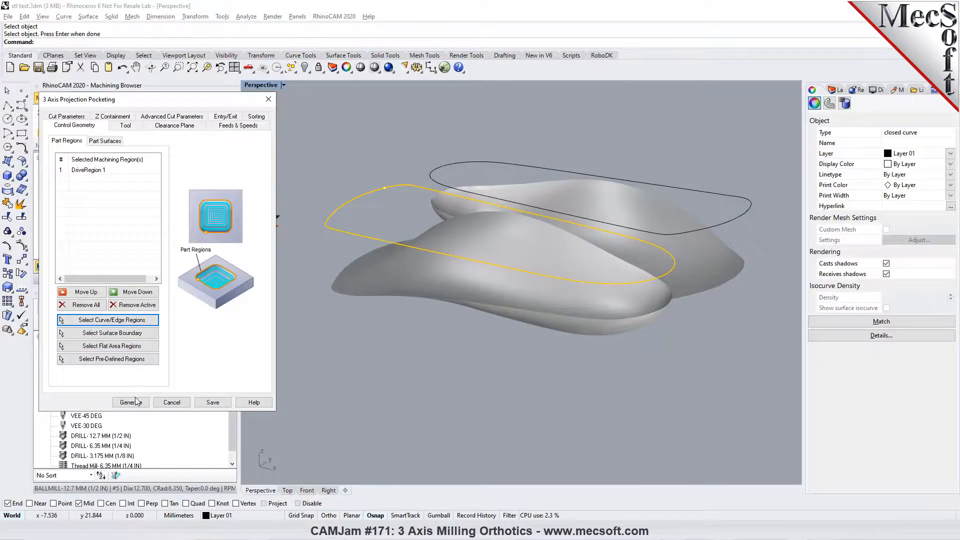
left_click(123, 126)
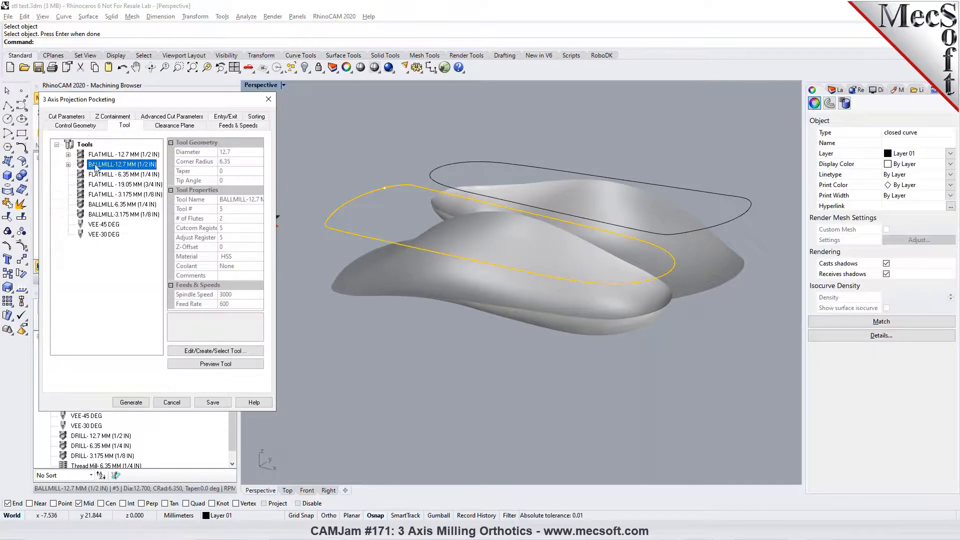
left_click(131, 401)
- Compare the Projection Pocketing toolpath with the Parallel Finishing one, and examine the pocketing pattern in the Top view
right_click_drag(574, 367, 586, 402)
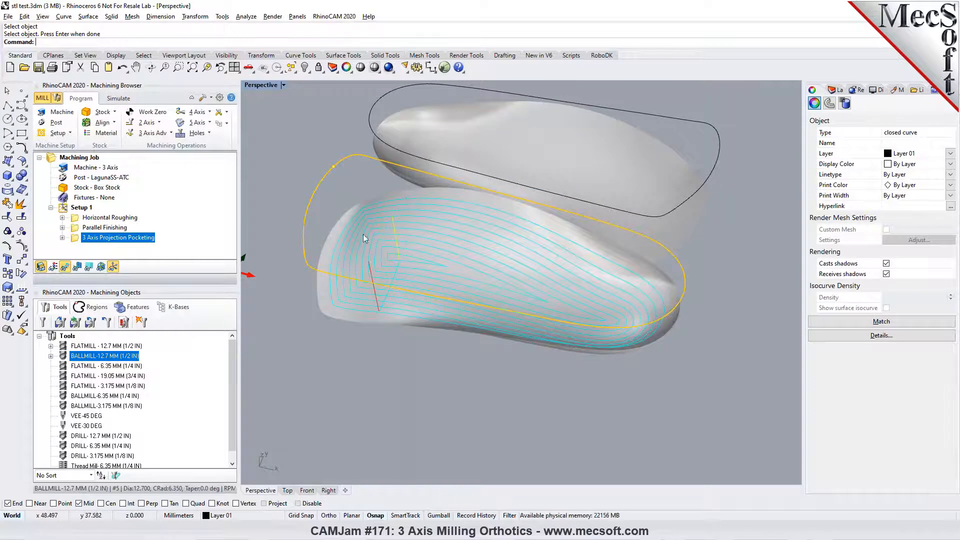
left_click(100, 227)
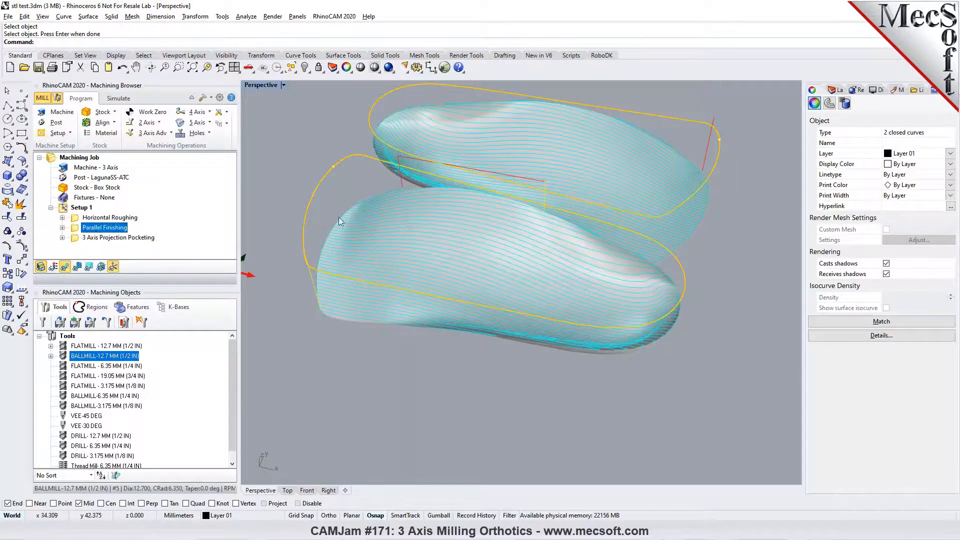
left_click(100, 237)
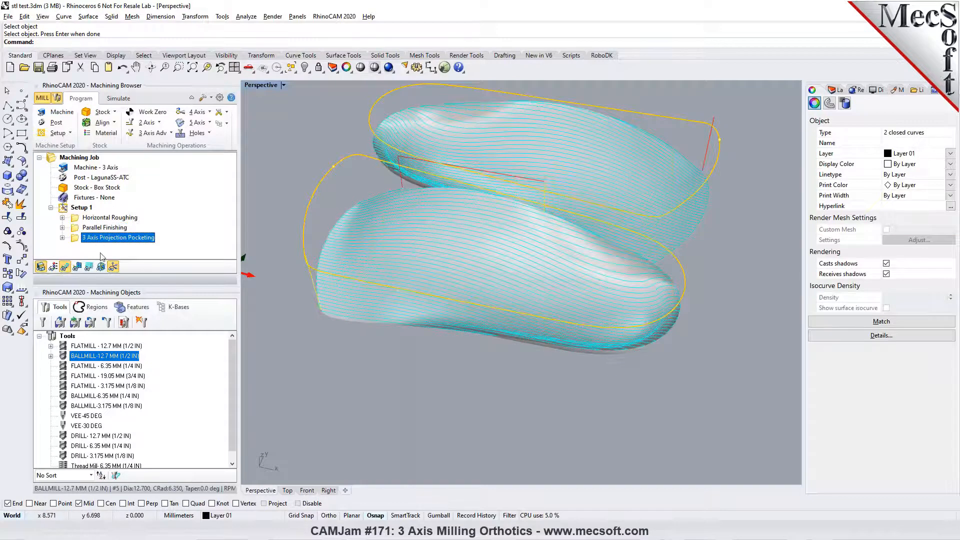
left_click(286, 491)
scroll(406, 391, "up", 5)
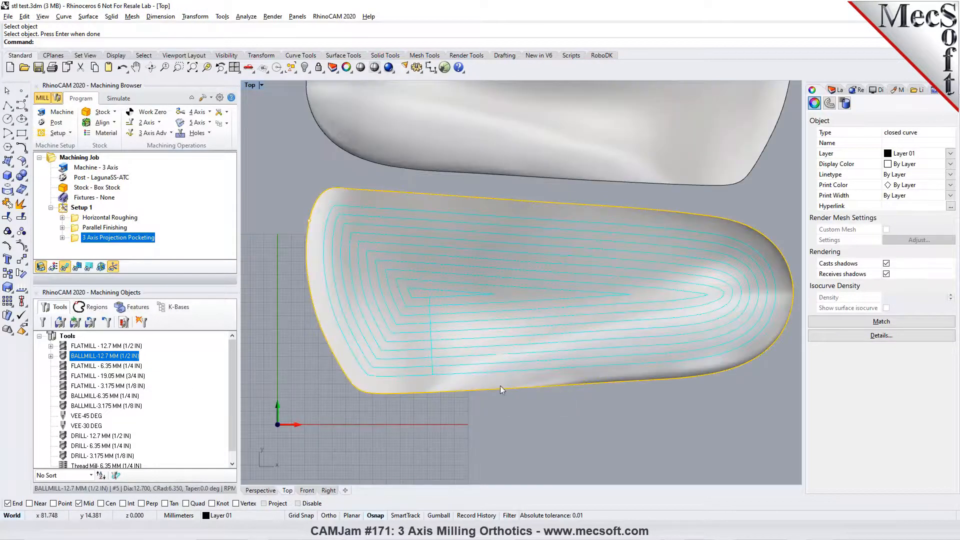
- Review the available 3-axis machining operations and return to the Perspective view of the pocketing toolpath
left_click(168, 136)
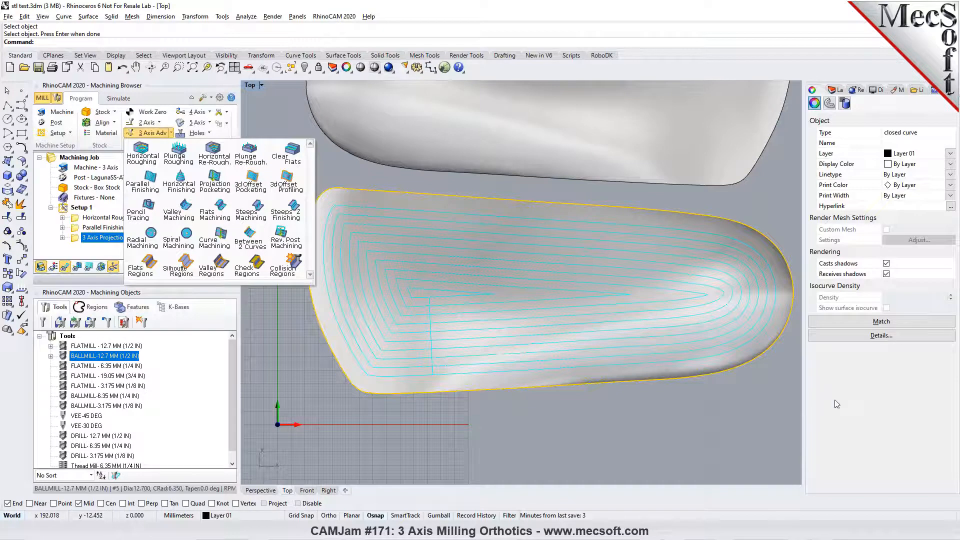
left_click(723, 402)
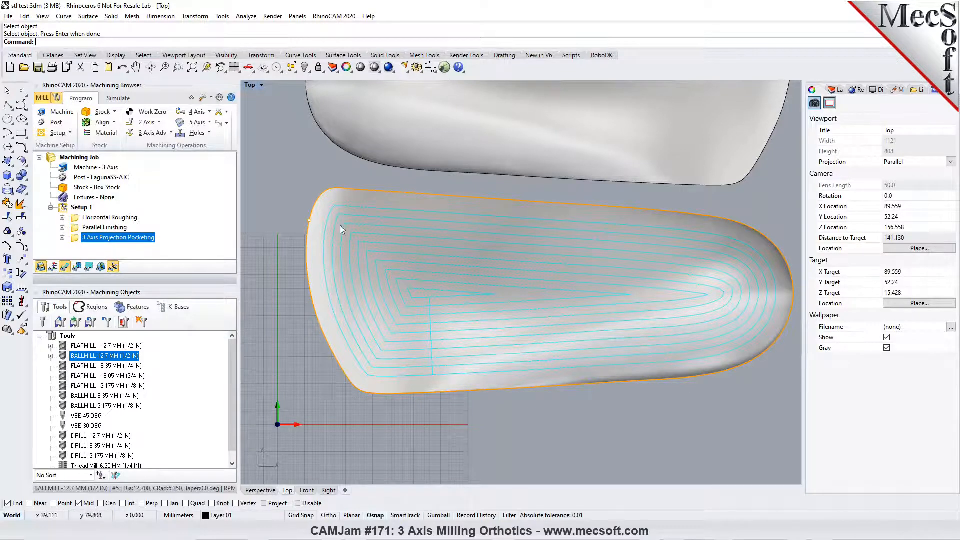
left_click(170, 132)
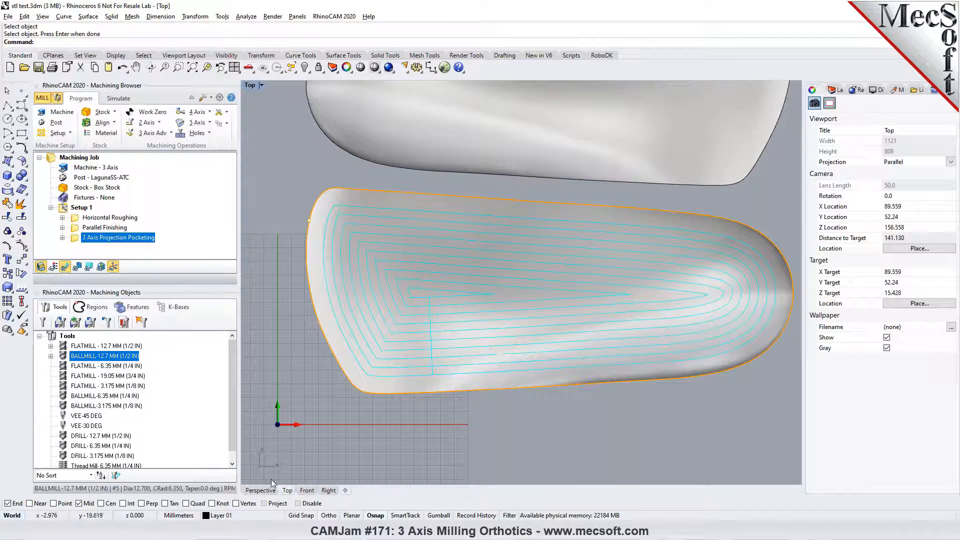
left_click(262, 491)
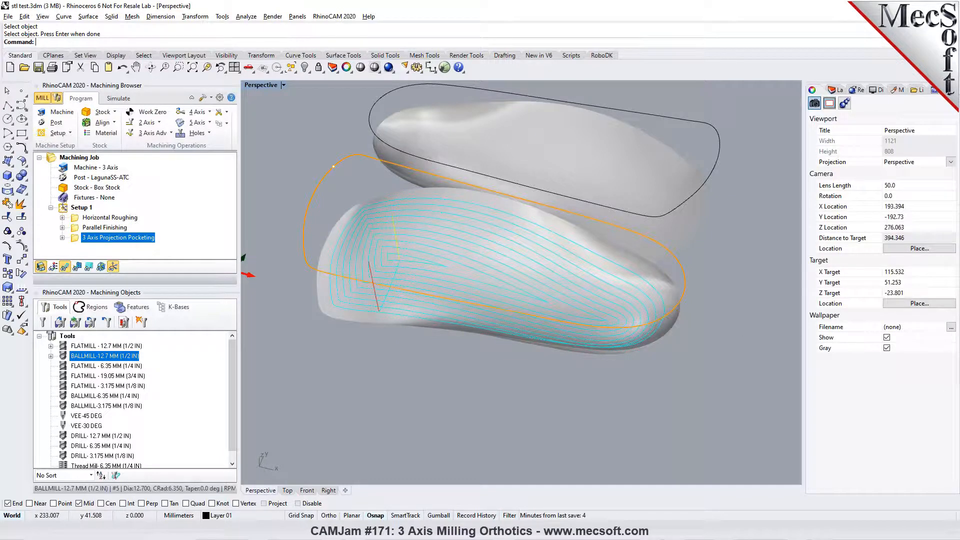
left_click(452, 5)
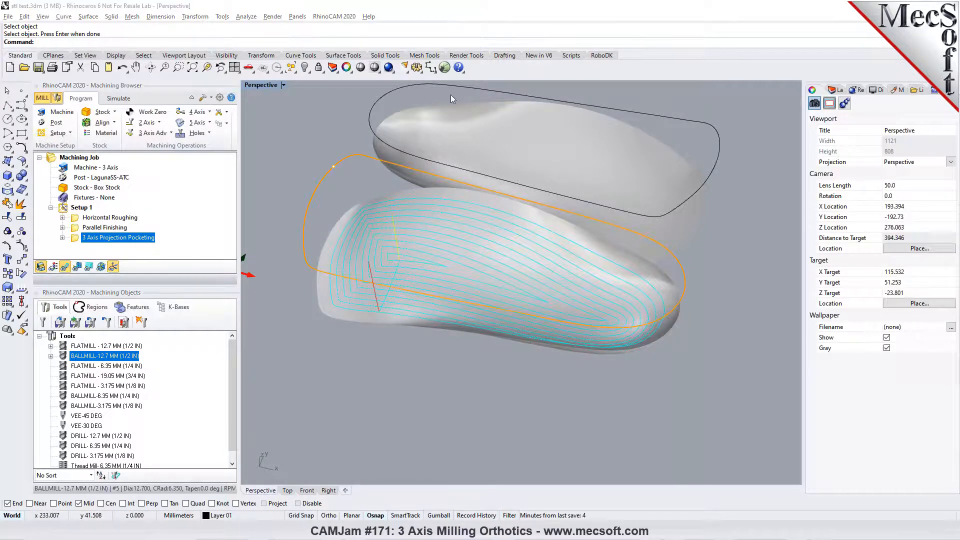
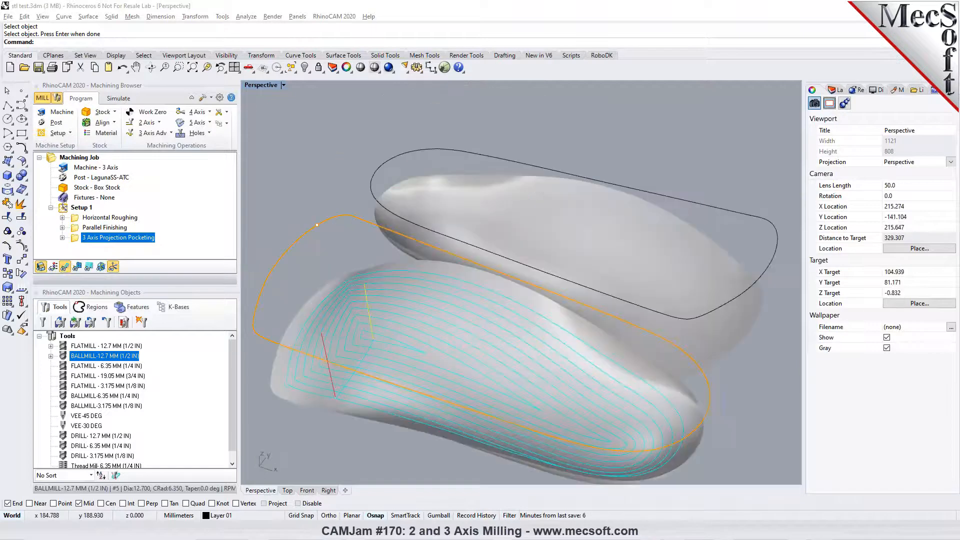
- Open Foot Scan.stl without saving the current file, importing the mesh in millimetres with a 22.5-degree weld angle
left_click_drag(956, 264, 641, 259)
left_click(456, 286)
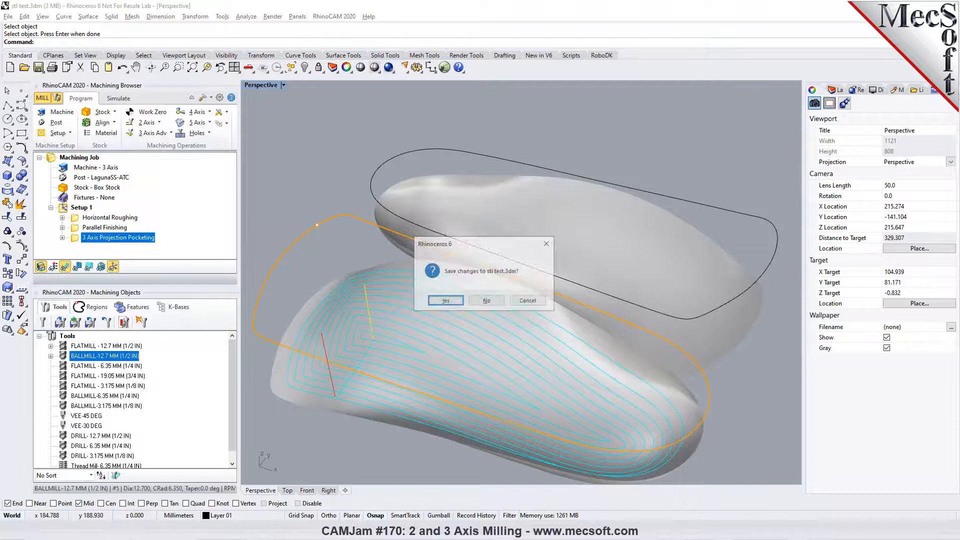
left_click(486, 300)
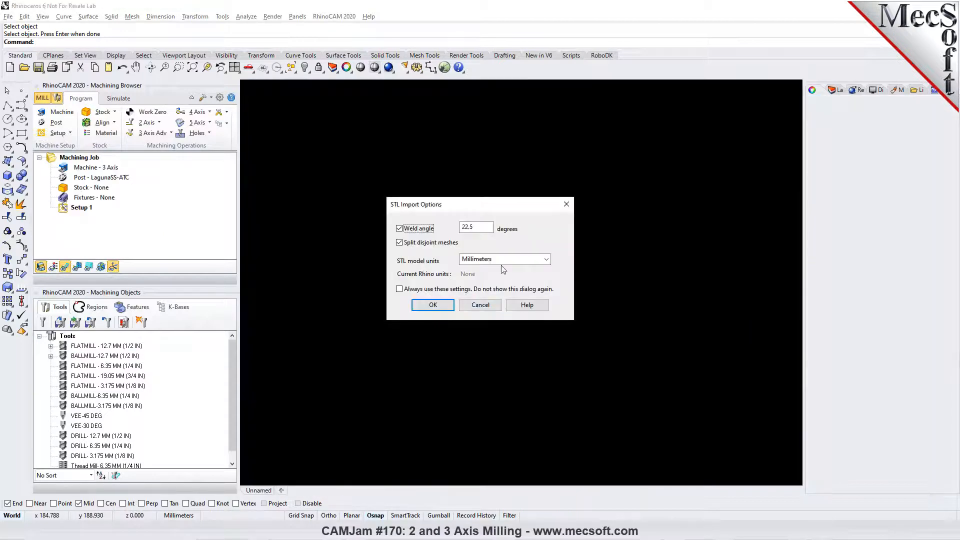
left_click(442, 305)
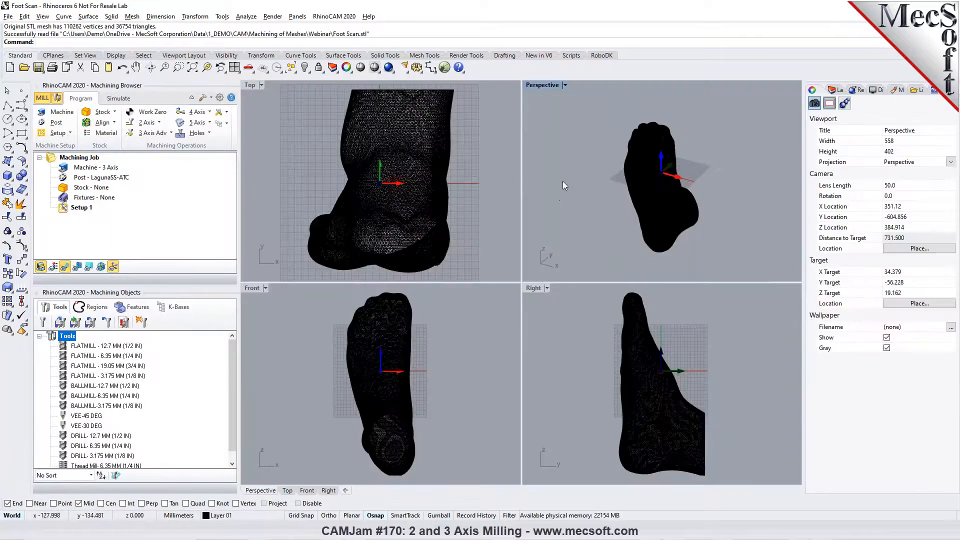
- Maximize the Perspective viewport and display the foot scan in shaded mode
left_click(565, 85)
left_click(566, 94)
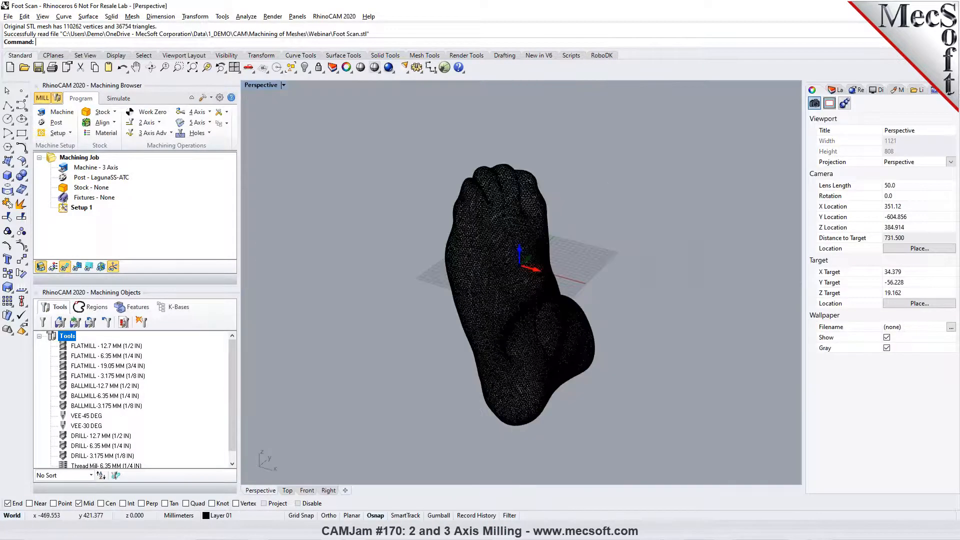
left_click(374, 67)
- Examine the shaded foot scan from the sole, toes, heel and sides
mouse_move(510, 223)
right_mouse_down()
mouse_move(398, 254)
mouse_move(521, 260)
mouse_move(418, 205)
mouse_move(382, 260)
mouse_move(422, 208)
mouse_move(533, 264)
mouse_move(415, 263)
mouse_move(414, 205)
mouse_move(444, 273)
mouse_move(463, 275)
mouse_move(443, 263)
mouse_move(452, 263)
right_mouse_up()
scroll(612, 353, "up", 4)
right_click_drag(554, 313, 647, 303)
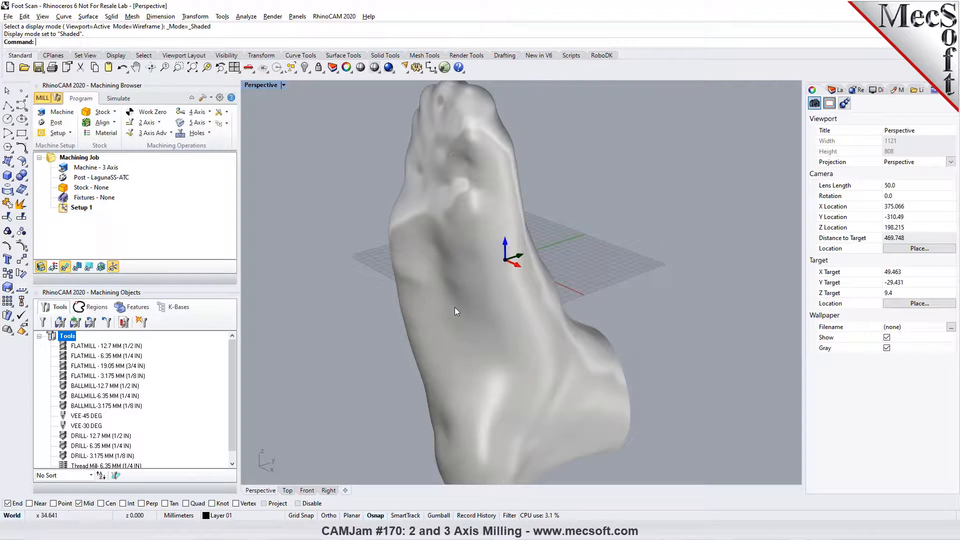
right_click_drag(455, 307, 472, 280)
scroll(472, 278, "down", 5)
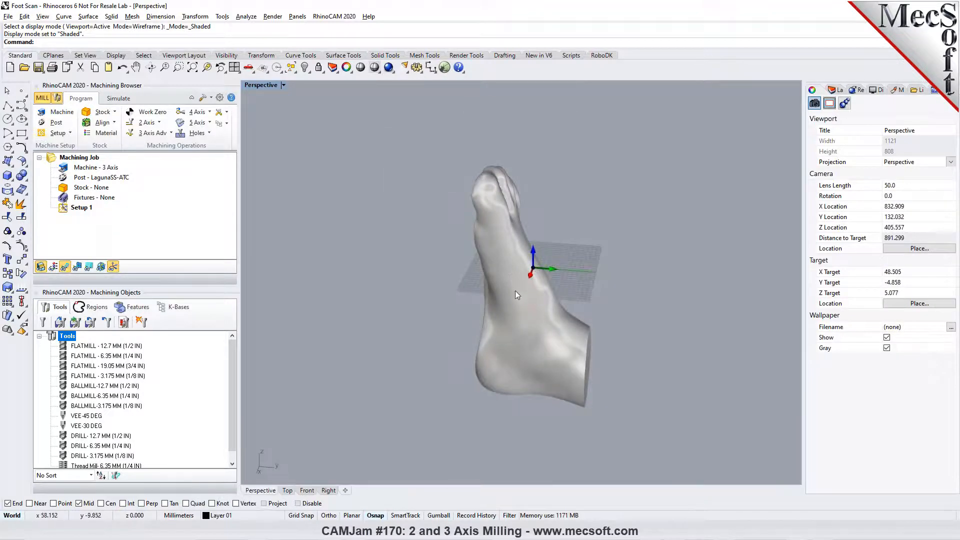
right_click_drag(511, 277, 518, 242)
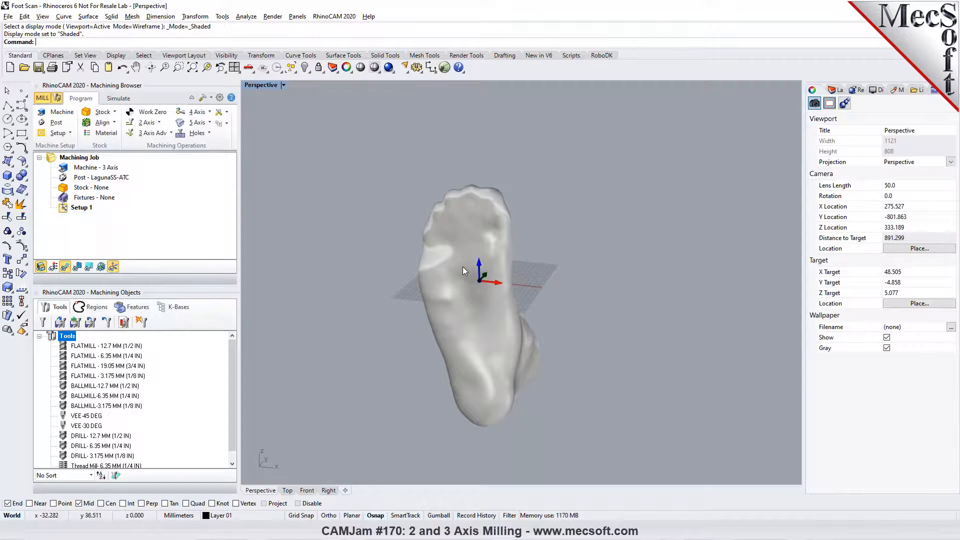
right_click_drag(533, 300, 385, 301)
- Return to the four-viewport layout and preview a box stock copied from the model bounding box without applying it
left_click(234, 68)
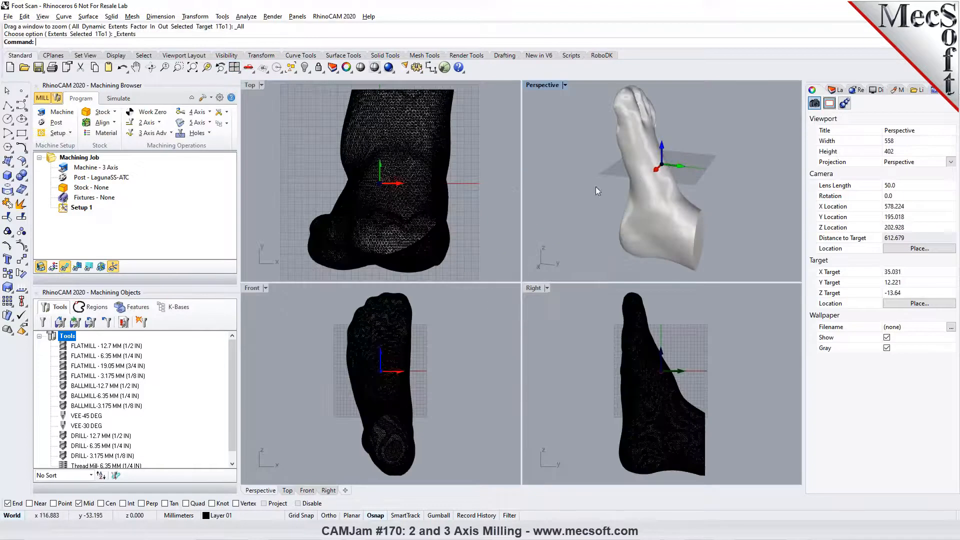
left_click(114, 112)
left_click(112, 126)
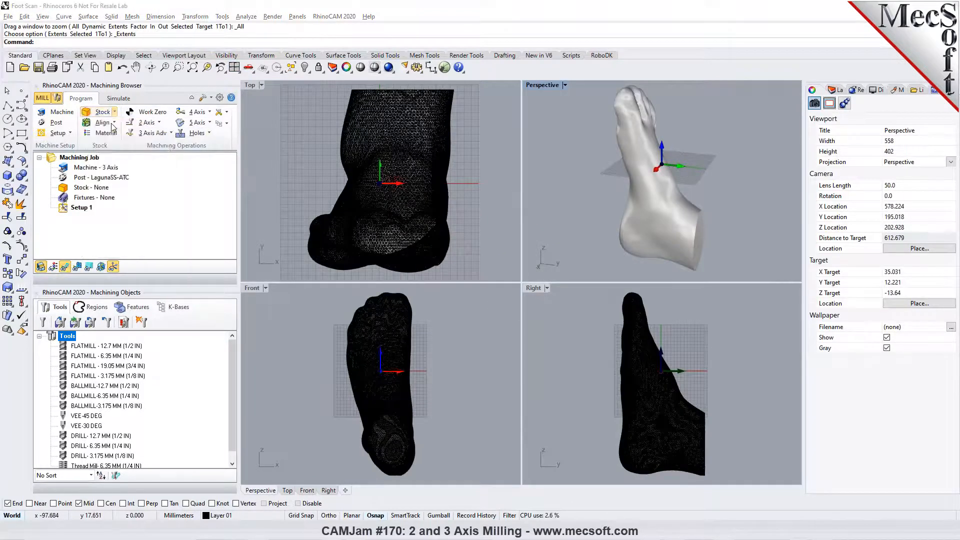
left_click(148, 301)
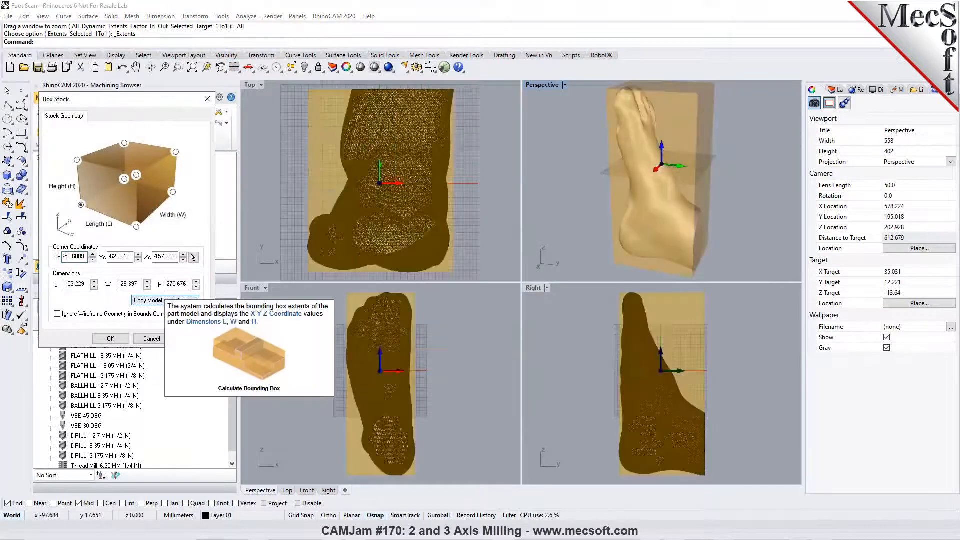
left_click(152, 339)
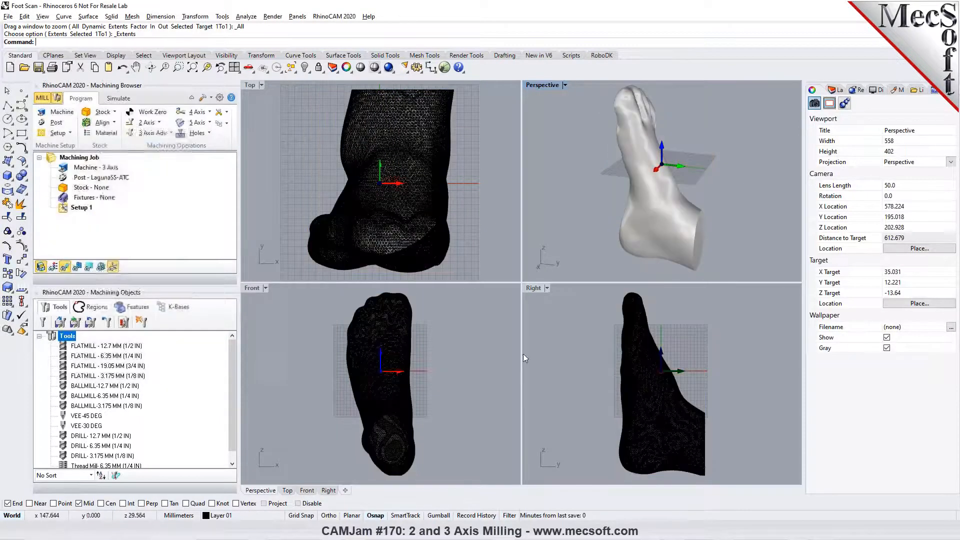
- Turn on the gumball and rotate the foot mesh by -90 degrees in the Right view
scroll(569, 352, "down", 3)
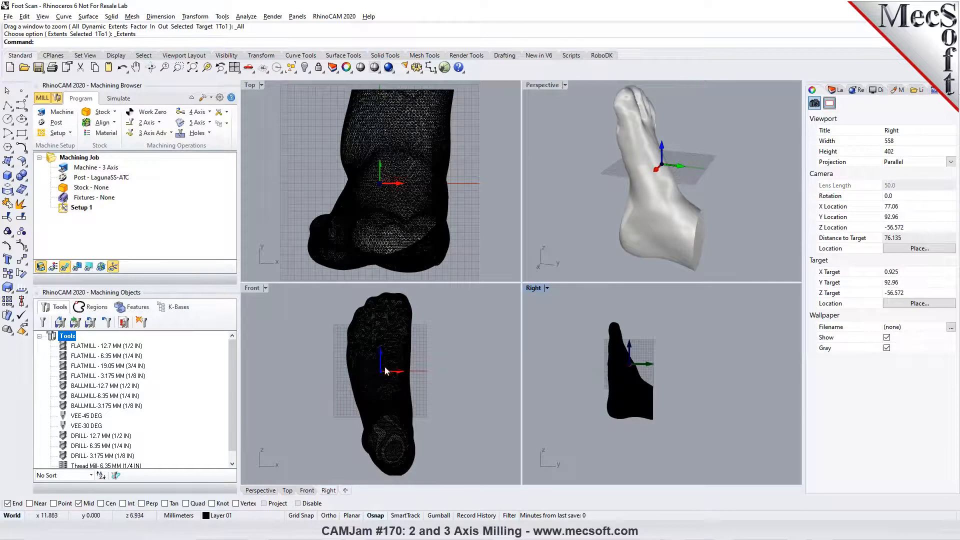
scroll(385, 365, "down", 3)
left_click_drag(586, 310, 672, 444)
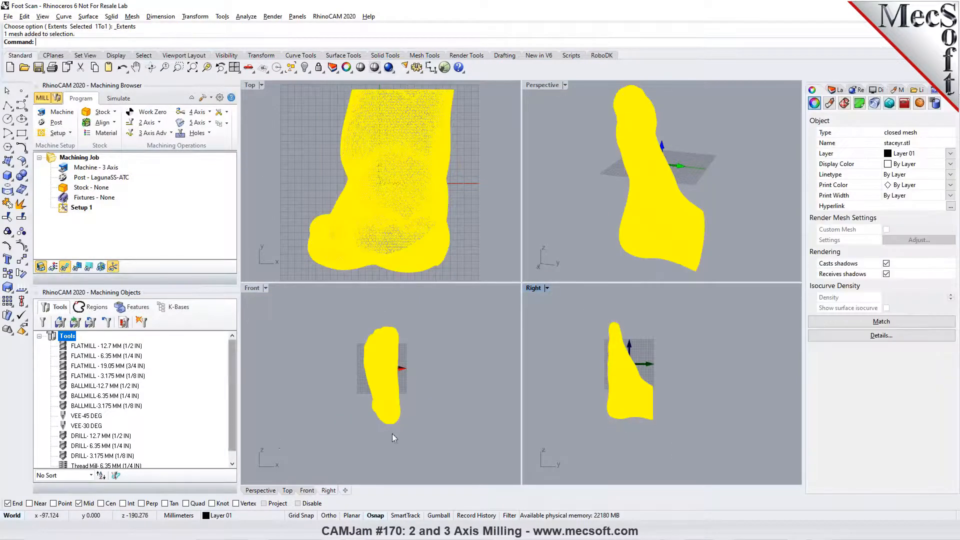
left_click(438, 515)
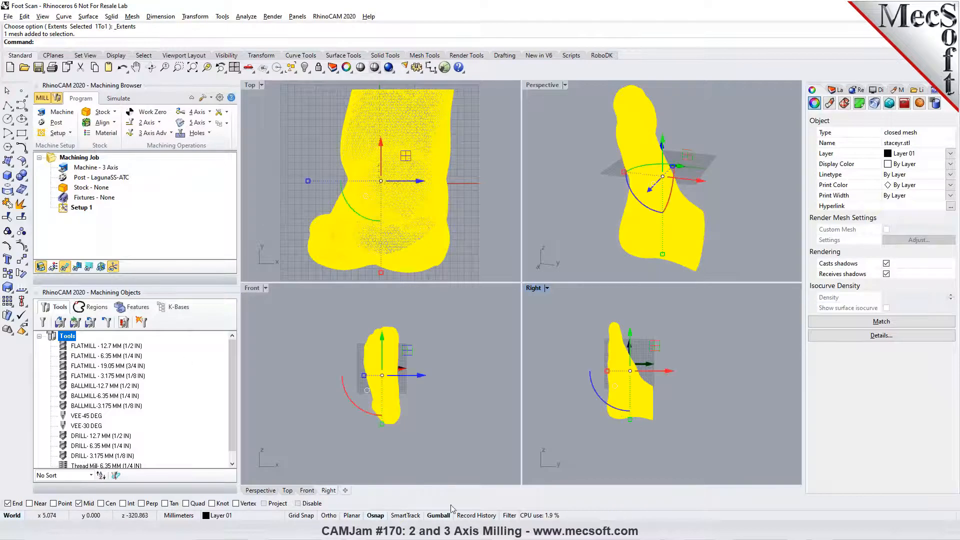
left_click(613, 411)
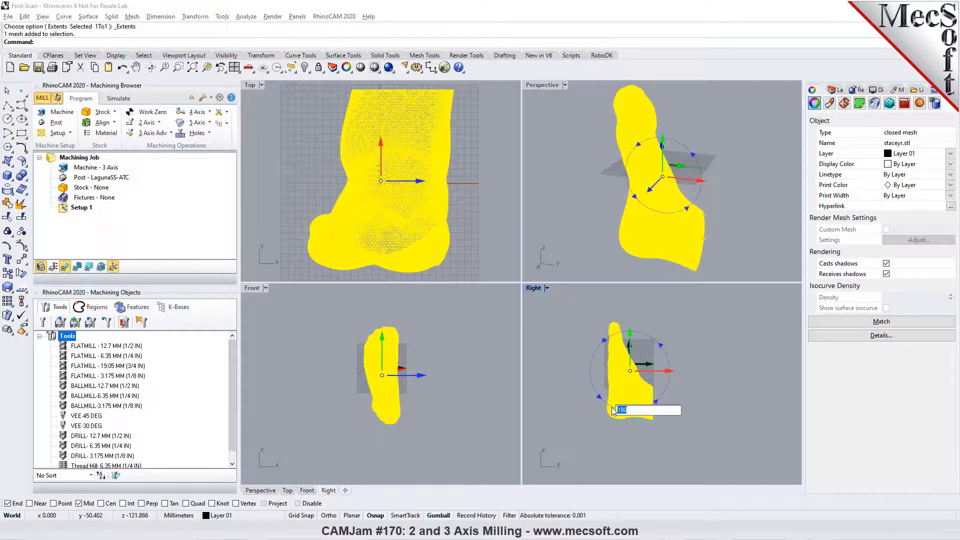
type("-90")
key("Return")
- Deselect the foot mesh and display the Top viewport in shaded mode
left_click(492, 148)
scroll(349, 211, "down", 5)
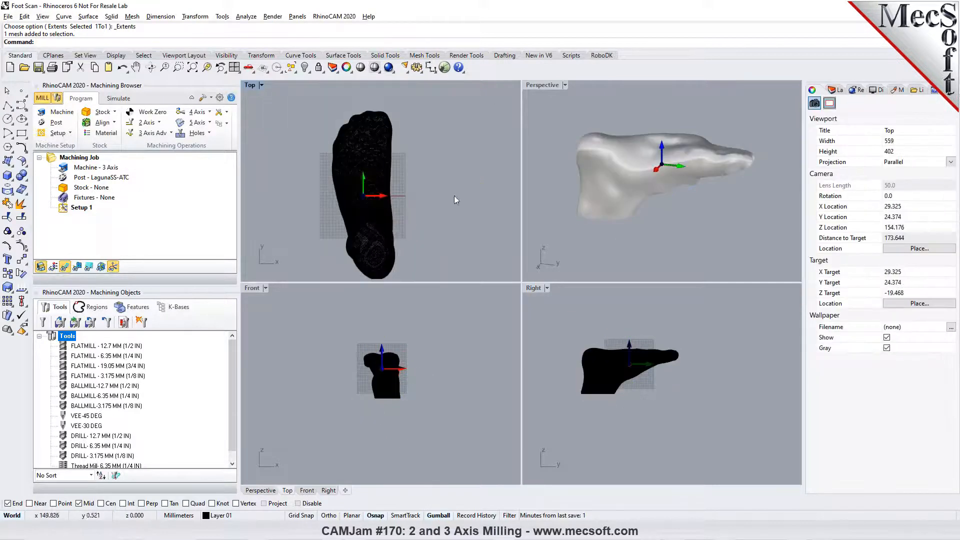
left_click(388, 69)
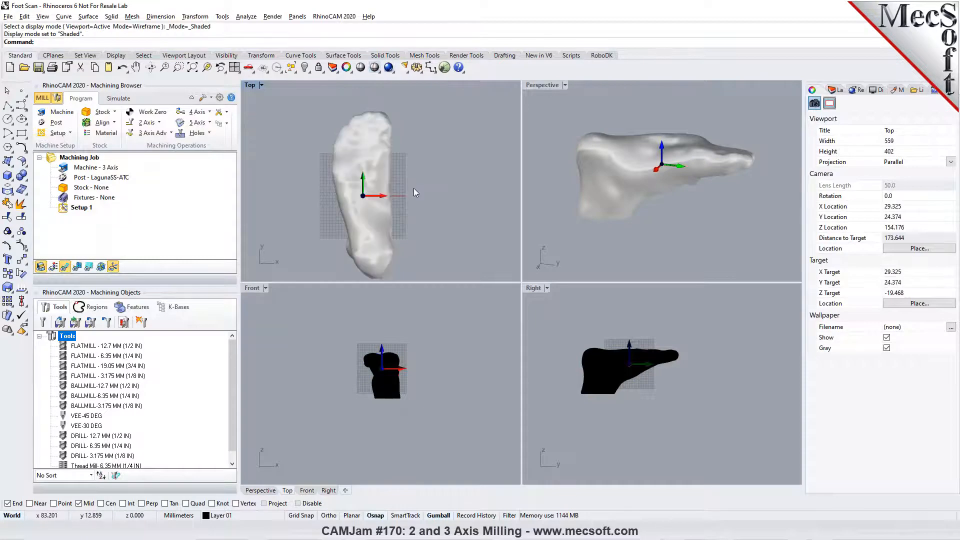
- Examine the reoriented foot in the Top and Perspective views, including the ankle below the sole, and maximize the Perspective view
right_click_drag(587, 202, 762, 252)
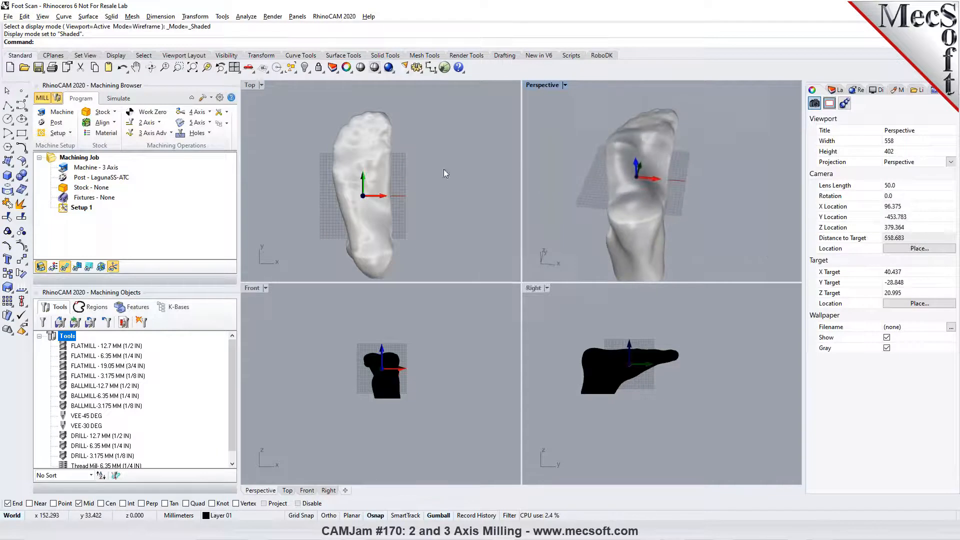
scroll(387, 170, "up", 1)
right_click_drag(625, 180, 679, 155)
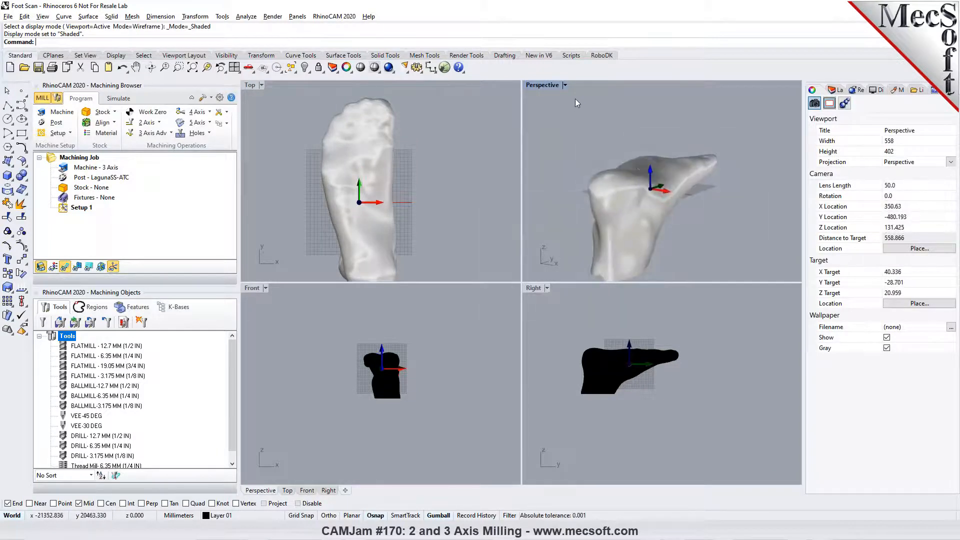
right_click_drag(653, 193, 692, 213)
scroll(370, 138, "down", 2)
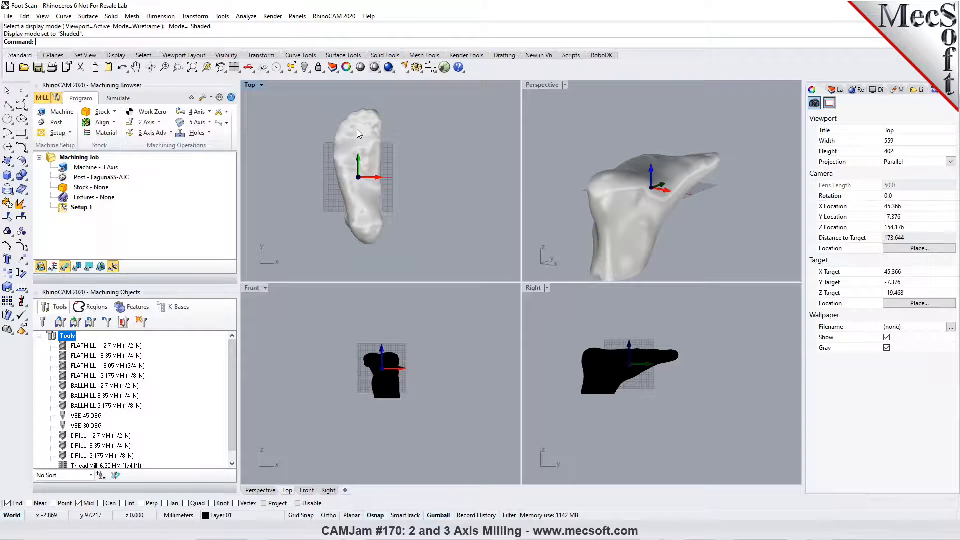
left_click(566, 86)
left_click(564, 94)
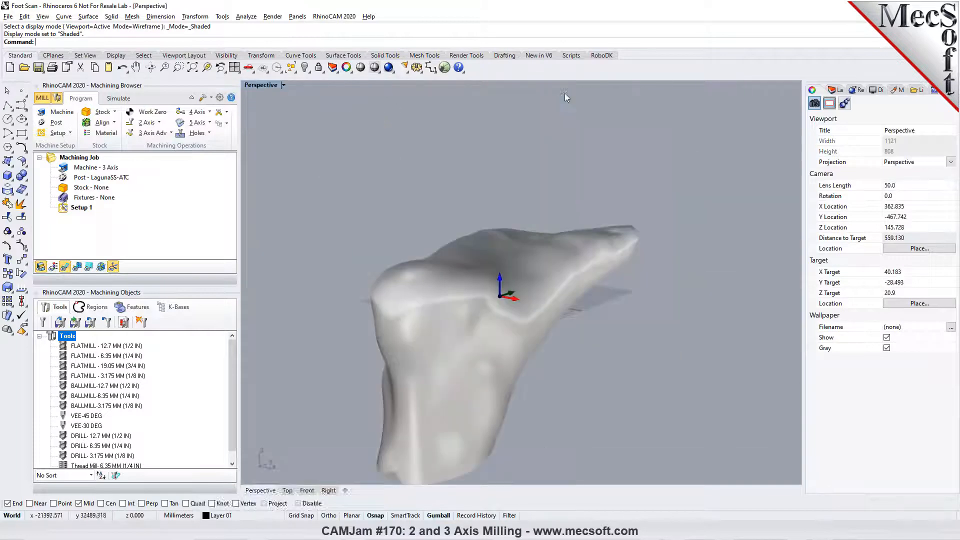
scroll(495, 138, "down", 6)
scroll(441, 160, "up", 3)
right_click_drag(442, 161, 366, 132)
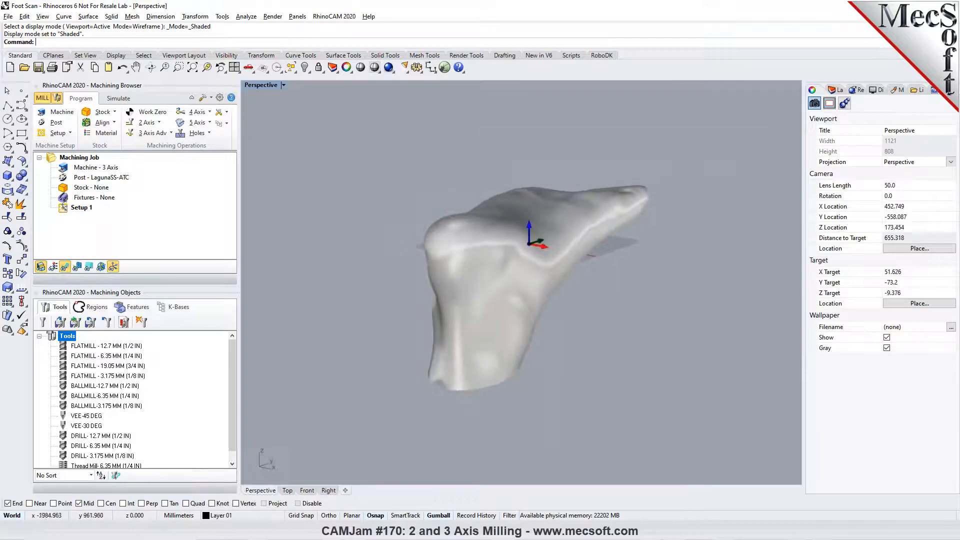
- Switch RhinoCAM to the MESH module and show its mesh modelling commands
left_click(319, 19)
left_click(329, 105)
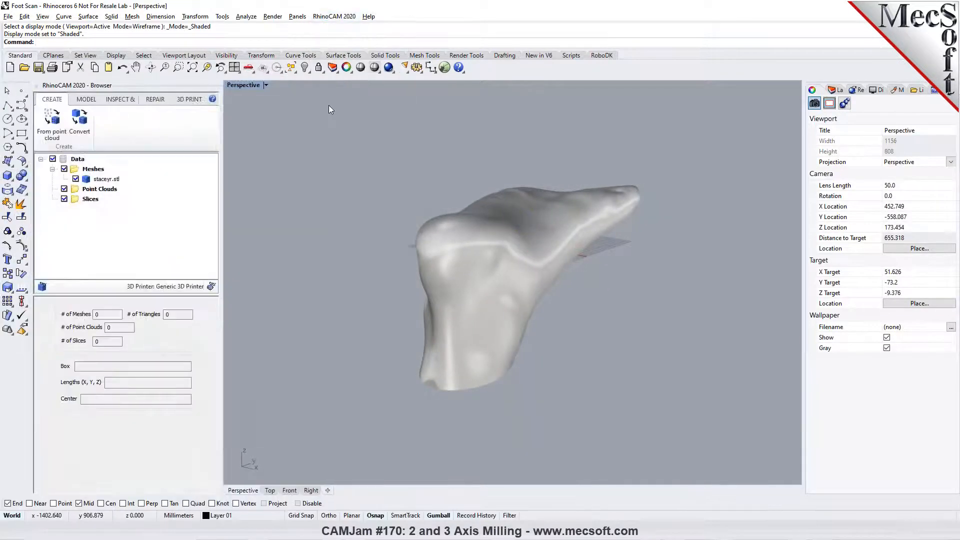
left_click(87, 101)
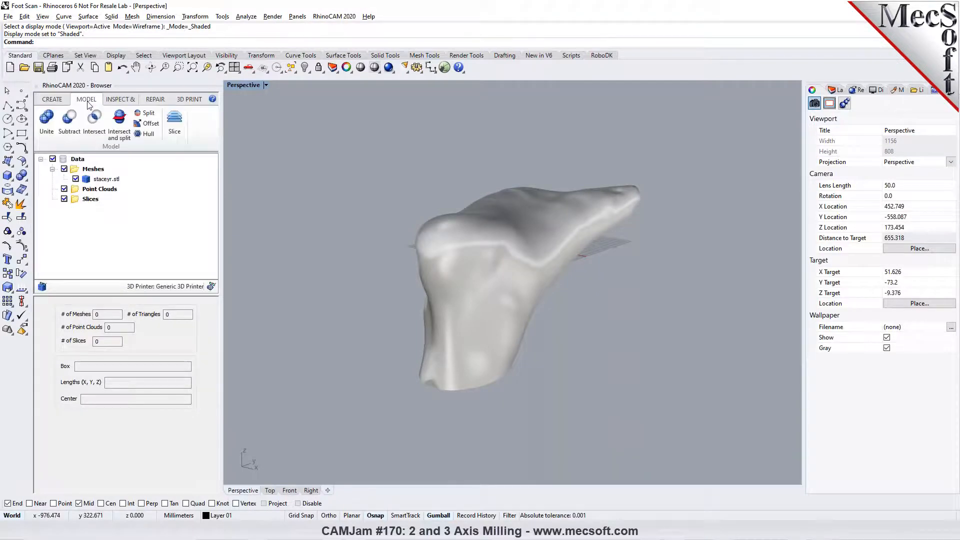
- Split the foot mesh with a horizontal plane slightly above the middle of its bounding box, capping the results
left_click(139, 114)
left_click(435, 222)
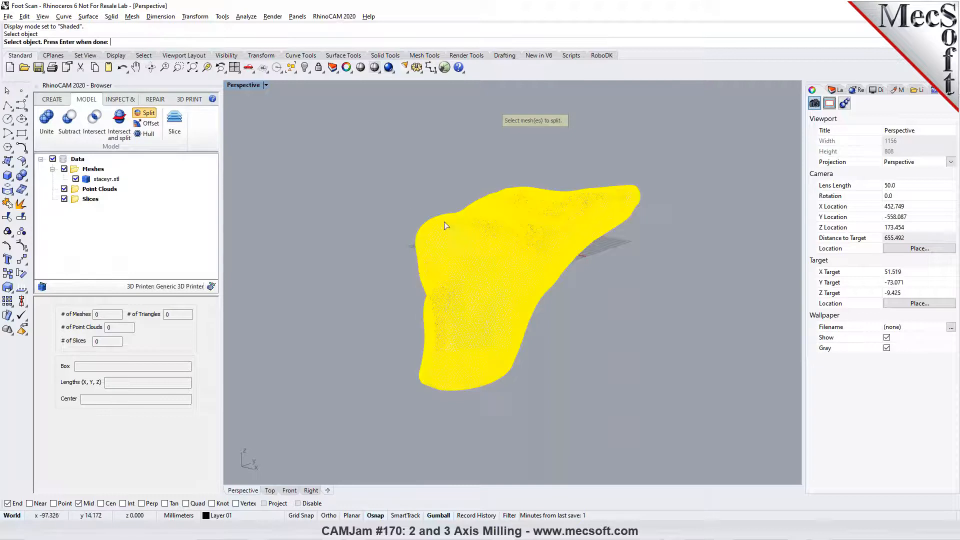
key("Return")
right_click_drag(571, 333, 532, 321)
left_click_drag(126, 345, 146, 345)
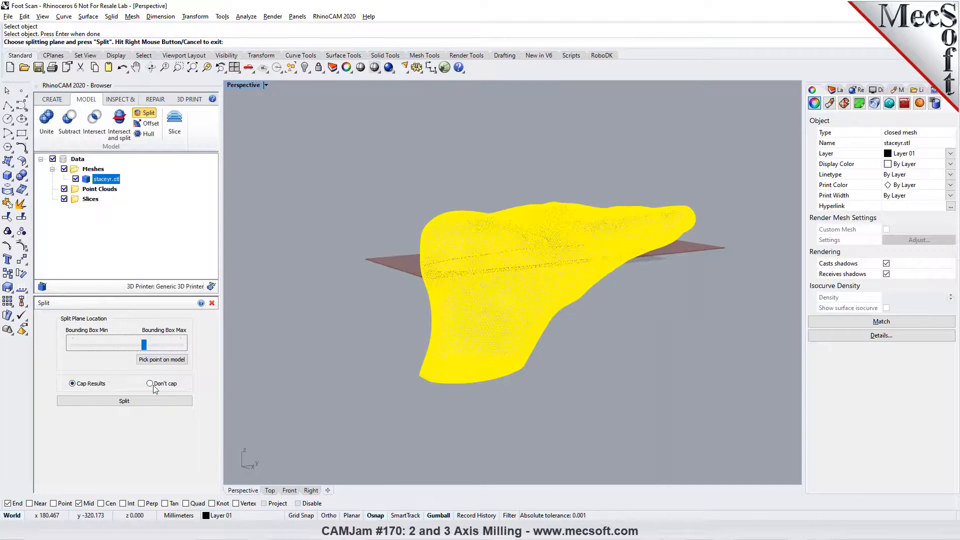
left_click(133, 403)
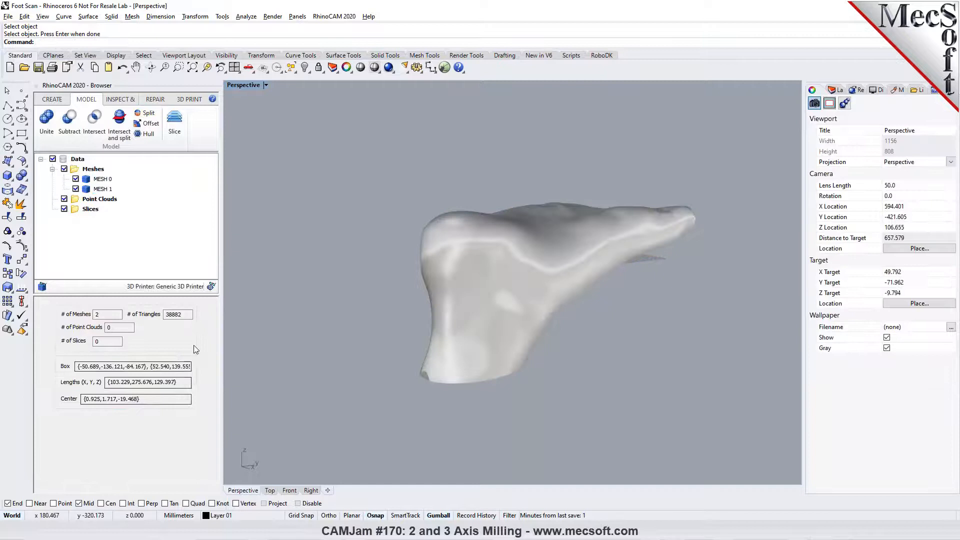
- Hide the lower ankle piece of the split mesh and examine the remaining upper sole part
left_click(83, 192)
left_click(75, 189)
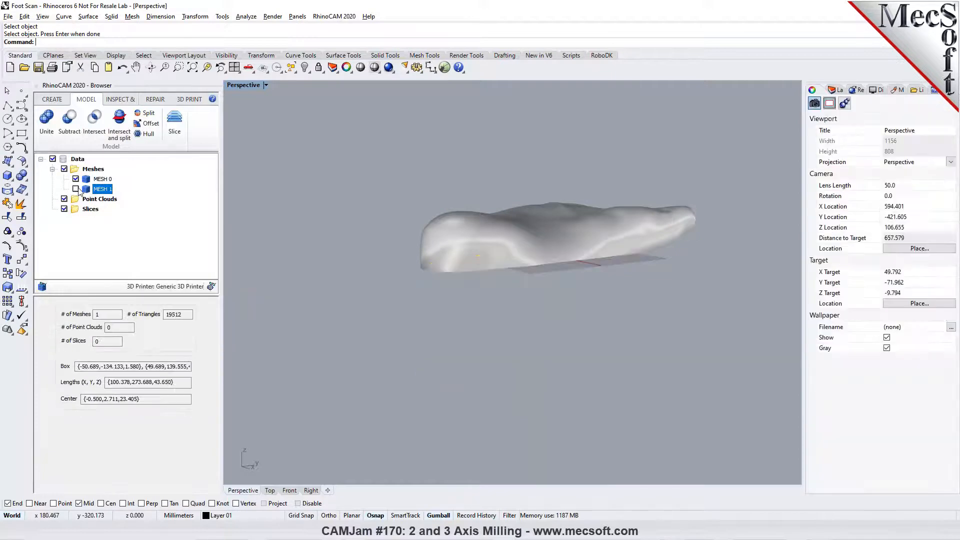
right_click_drag(485, 311, 607, 280)
mouse_move(543, 306)
right_mouse_down()
mouse_move(413, 230)
mouse_move(331, 236)
mouse_move(559, 329)
mouse_move(539, 320)
right_mouse_up()
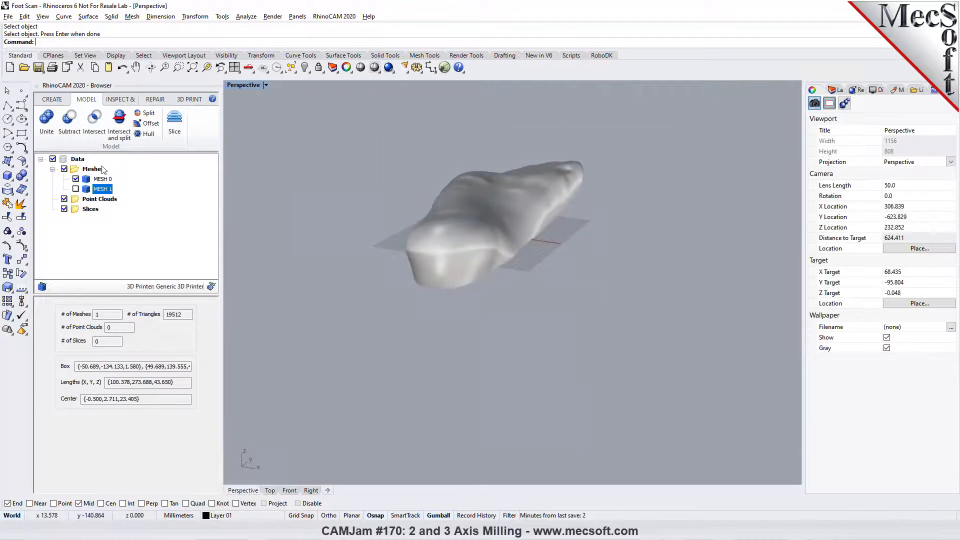
- Show the lower ankle piece again and cut it from the model, leaving only the sole part
left_click(75, 189)
left_click(435, 328)
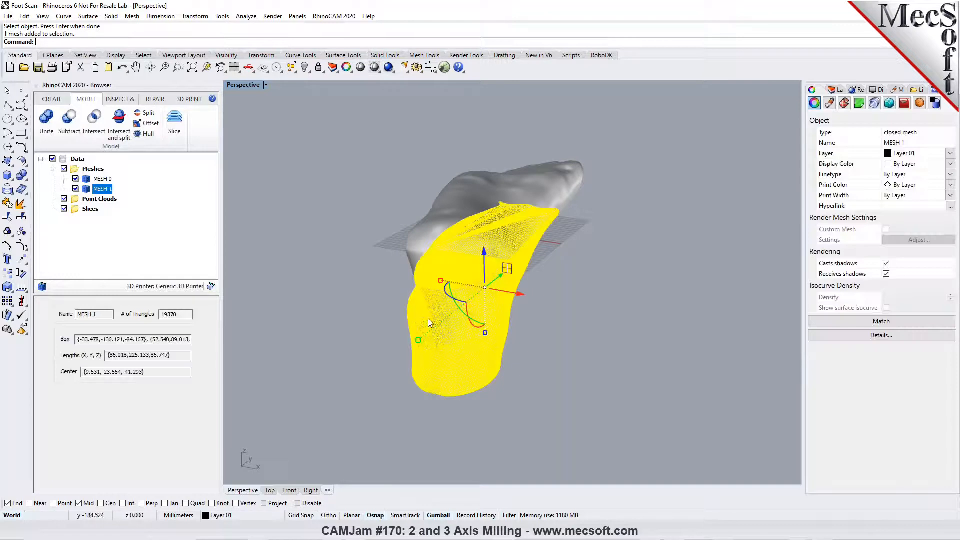
left_click(80, 67)
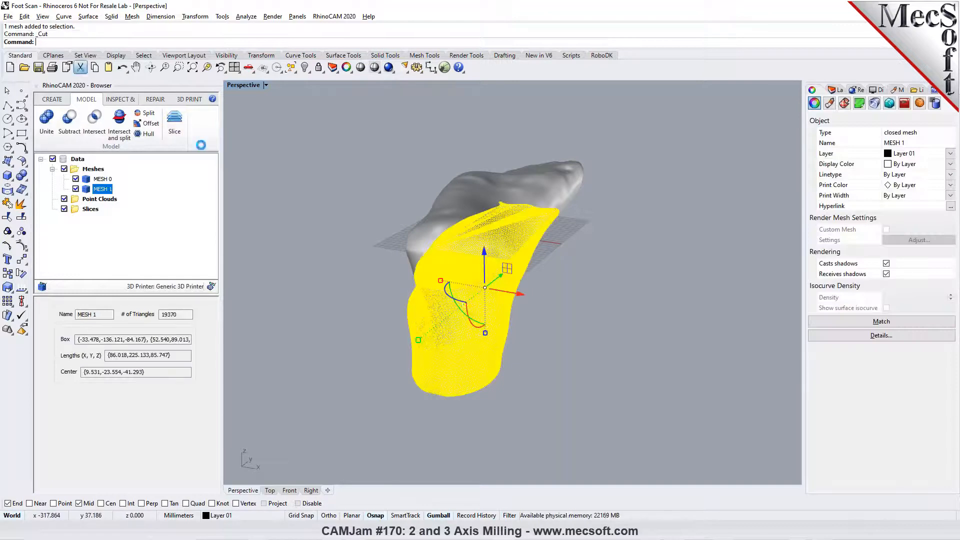
mouse_move(534, 270)
right_mouse_down()
mouse_move(510, 220)
mouse_move(513, 186)
mouse_move(375, 230)
mouse_move(347, 219)
mouse_move(486, 268)
mouse_move(535, 271)
right_mouse_up()
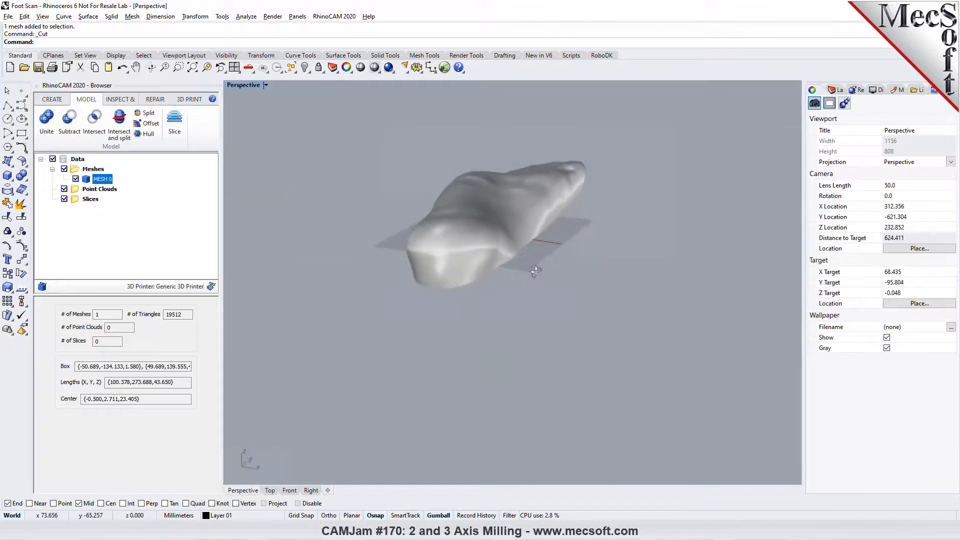
- Switch RhinoCAM back to the MILL module and restore the four-viewport layout, fitted to the trimmed foot mesh
left_click(322, 16)
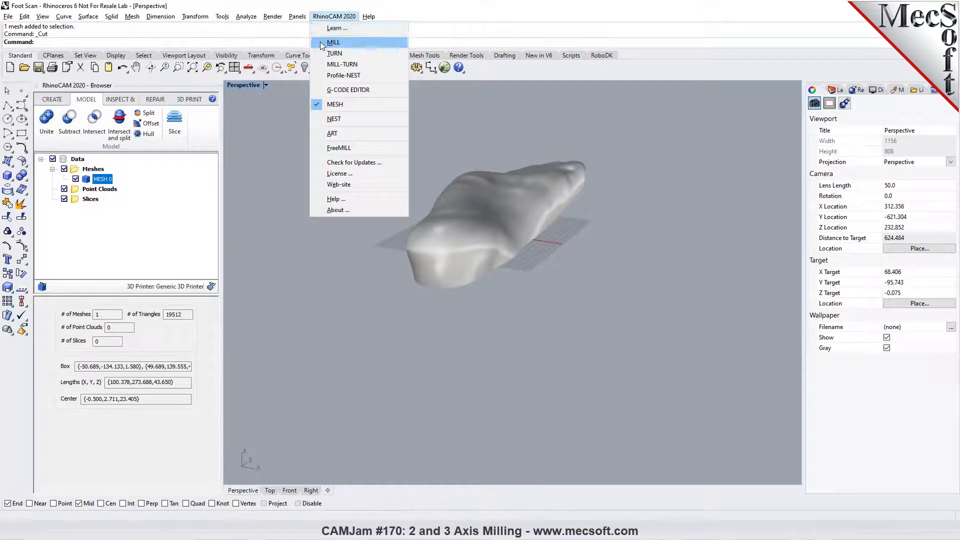
left_click(333, 43)
left_click(234, 67)
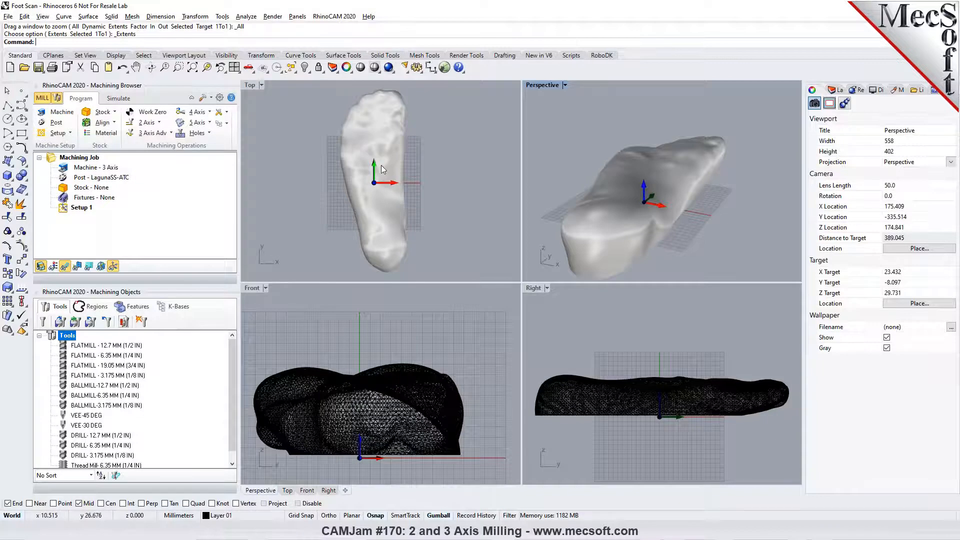
left_click(437, 176)
scroll(413, 190, "down", 1)
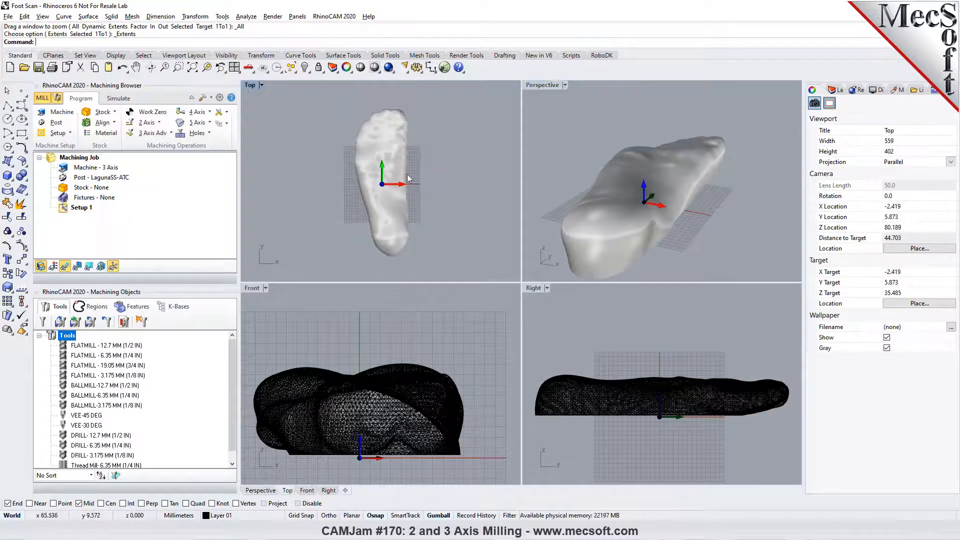
- Examine the trimmed foot mesh in the Top viewport and from several angles in an enlarged Perspective viewport
left_click(260, 85)
left_click(271, 124)
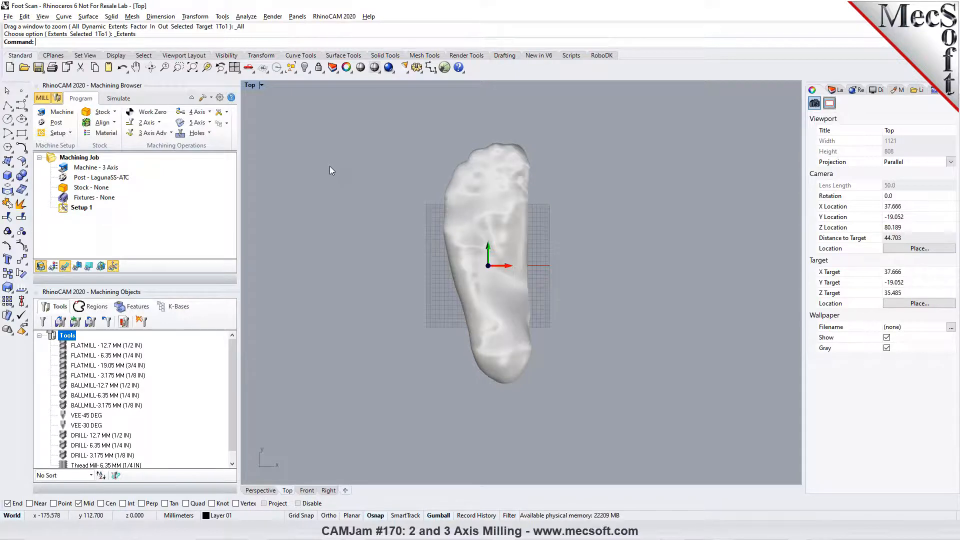
left_click(233, 67)
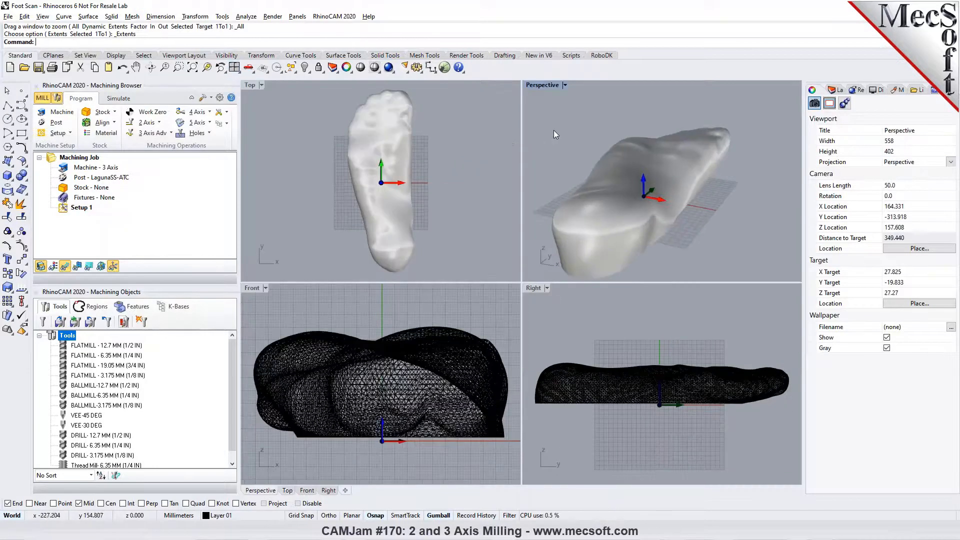
left_click(563, 85)
left_click(552, 97)
right_click_drag(611, 272, 607, 337)
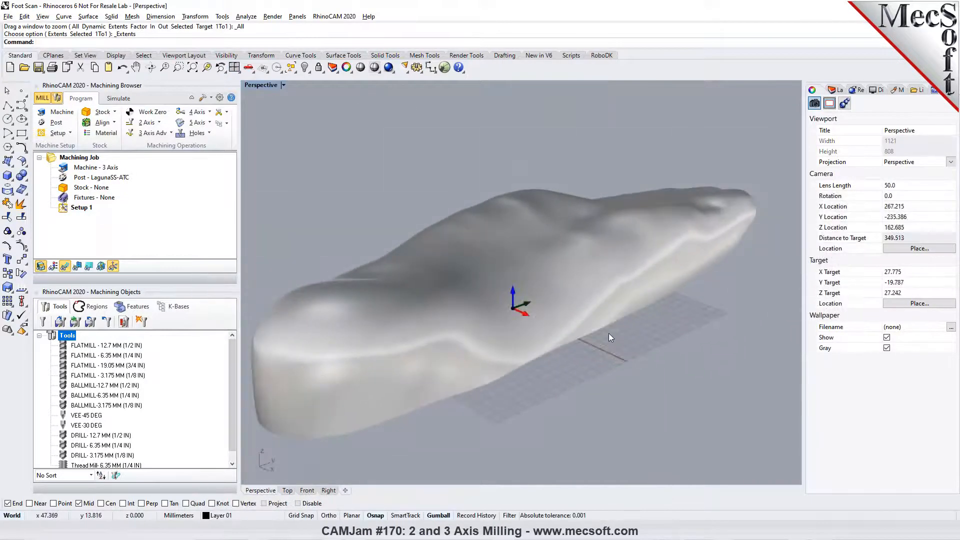
right_click_drag(648, 311, 500, 360)
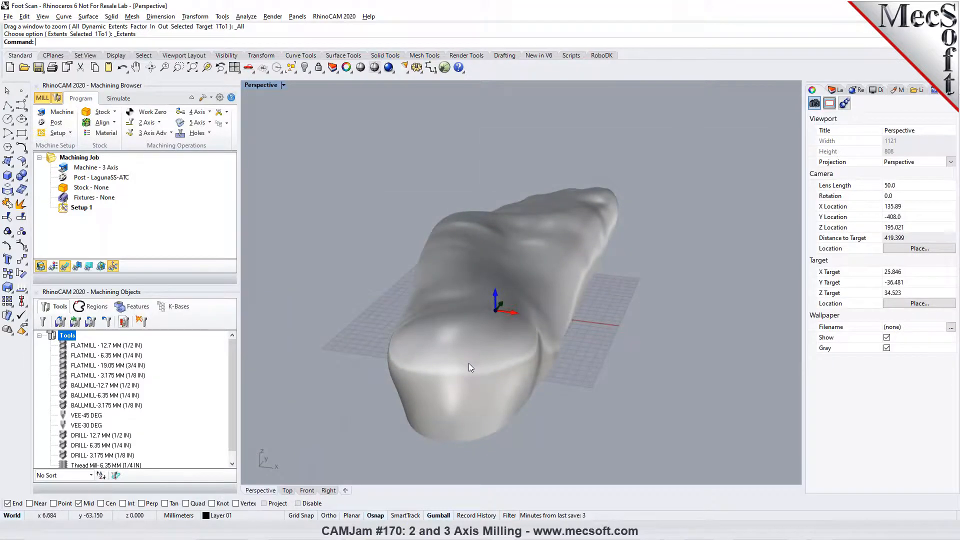
left_click(469, 363)
left_click(590, 385)
right_click_drag(590, 385, 578, 407)
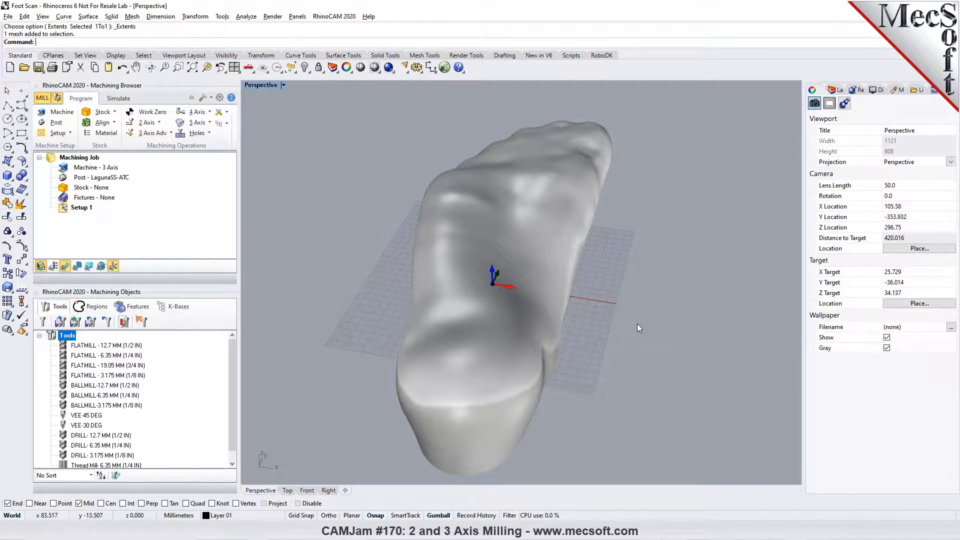
right_click_drag(641, 328, 541, 339)
left_click(510, 356)
key("Escape")
right_click_drag(522, 350, 467, 333)
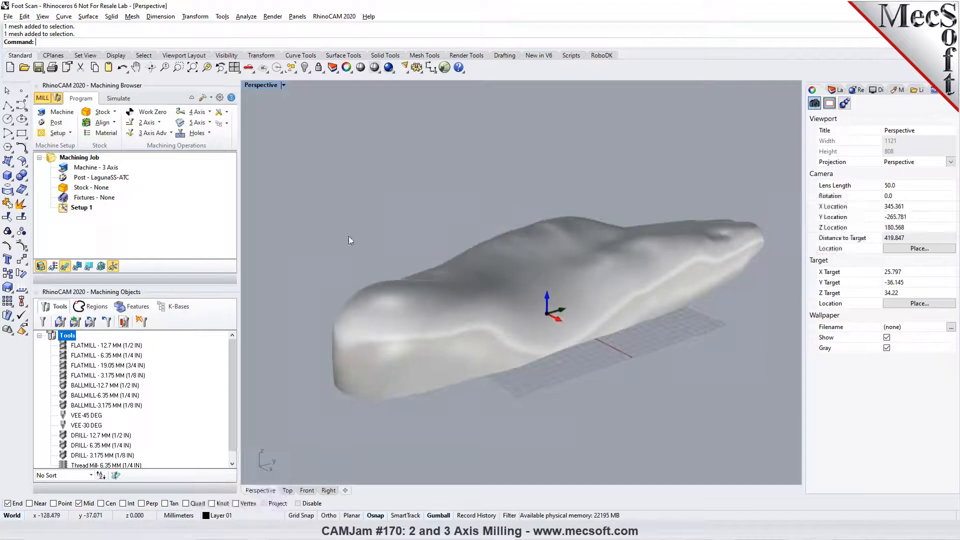
- Switch RhinoCAM to the MESH module and undo the removal of the ankle piece and the capped split
left_click(333, 16)
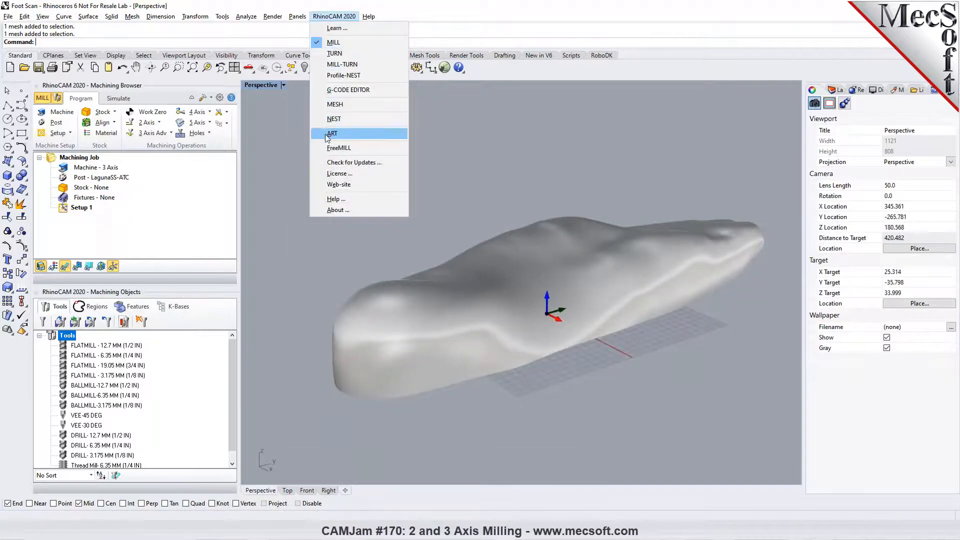
left_click(322, 105)
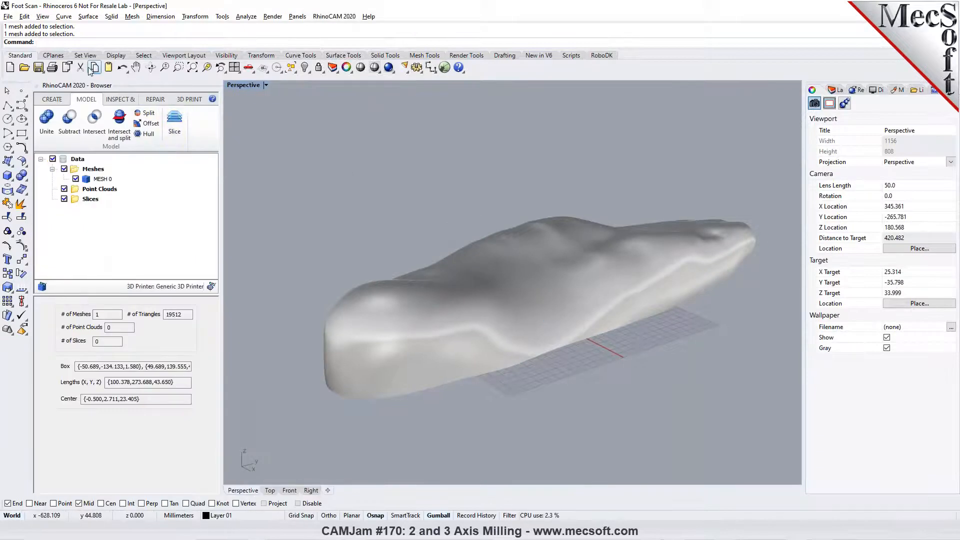
left_click(94, 69)
left_click(108, 68)
left_click(122, 67)
scroll(400, 192, "down", 2)
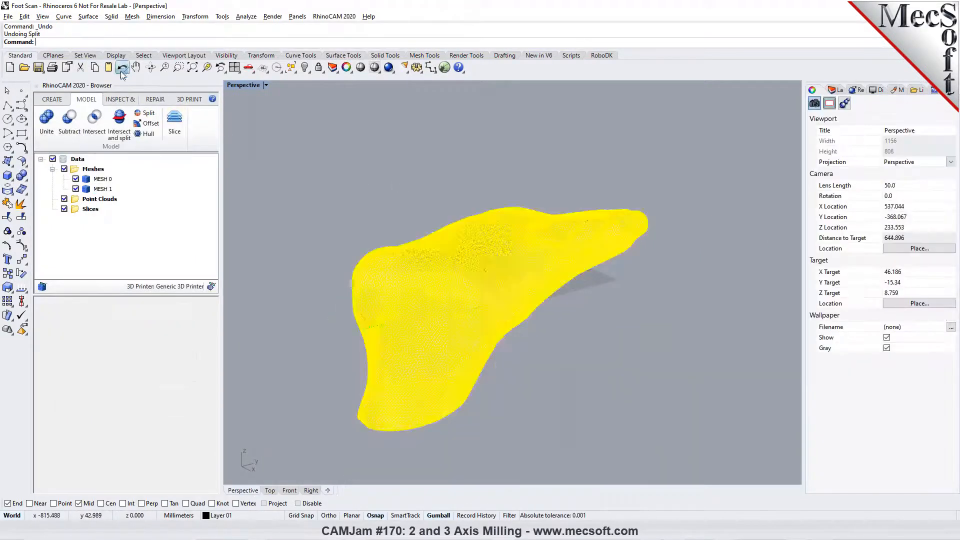
left_click(122, 68)
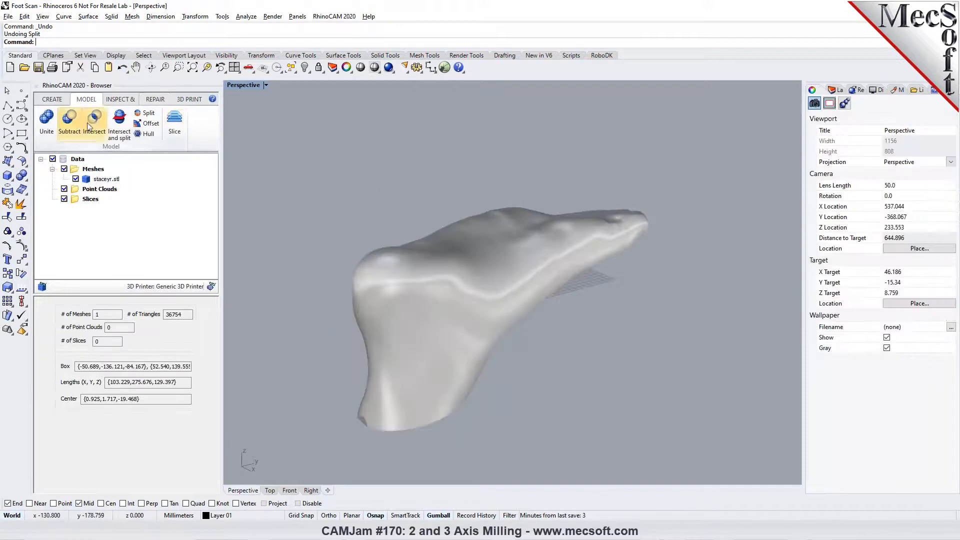
- Split the foot mesh without caps along a horizontal plane slightly above the middle of its bounding box, and delete the lower ankle piece
left_click(144, 113)
left_click(407, 314)
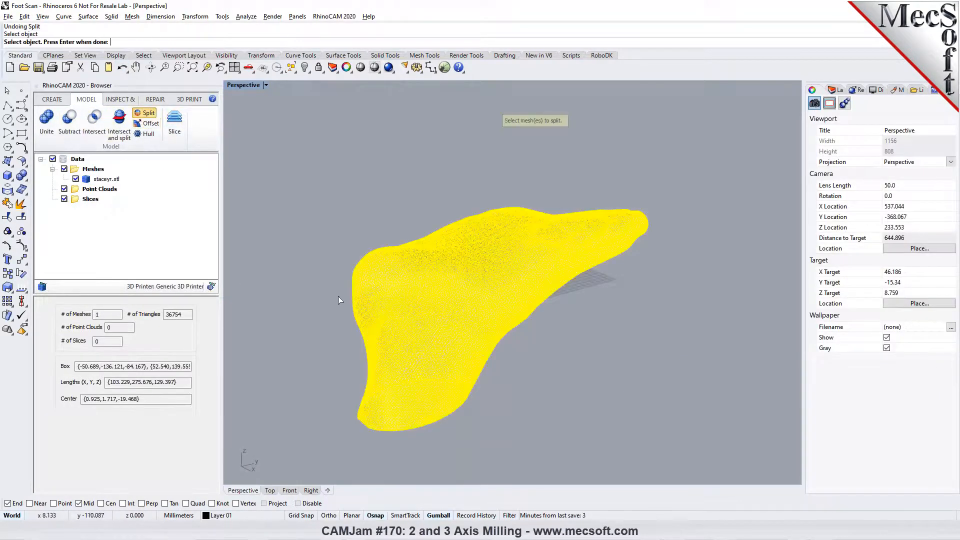
key("Return")
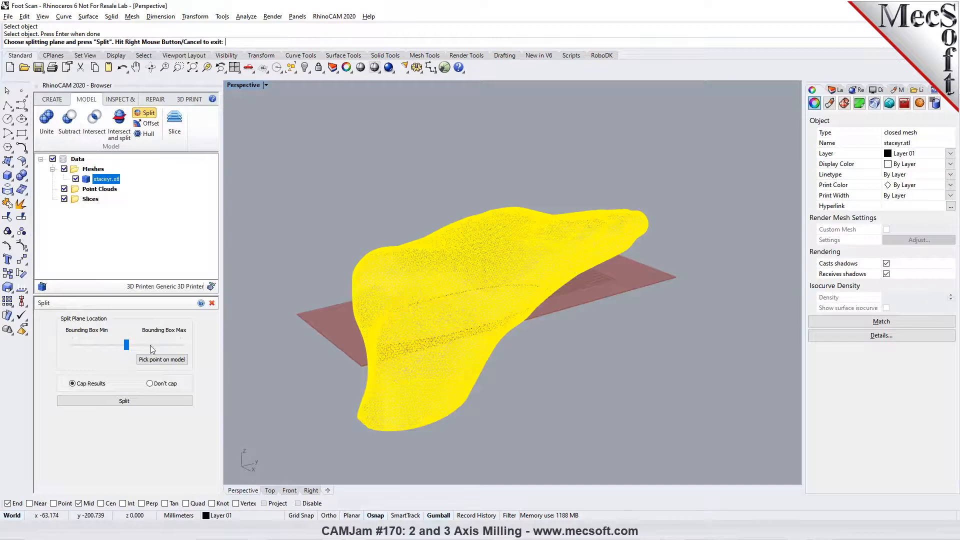
left_click_drag(127, 345, 146, 348)
left_click(159, 400)
left_click(401, 361)
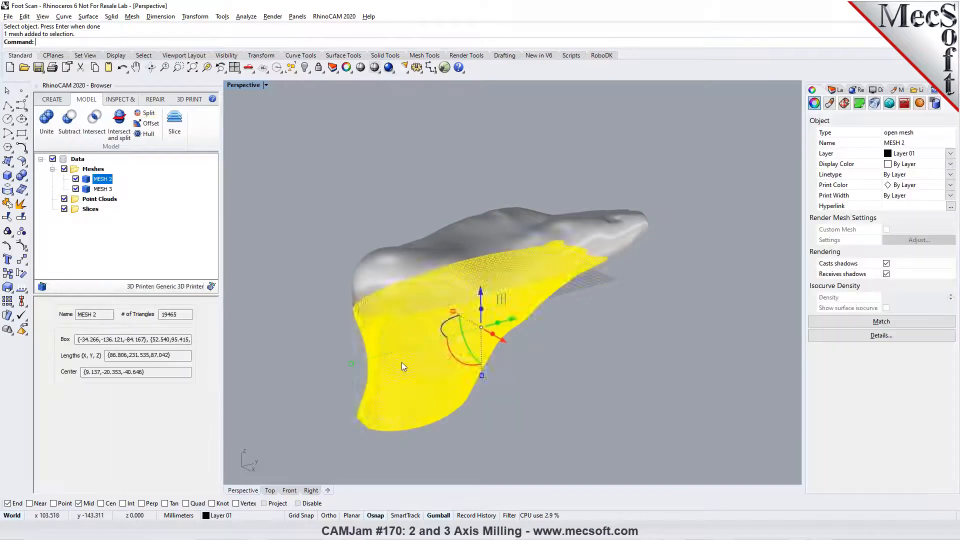
key("Delete")
- Examine the open, hollow sole mesh from underneath and in the four-viewport layout, ending with an enlarged Perspective view
right_click_drag(480, 377, 521, 322)
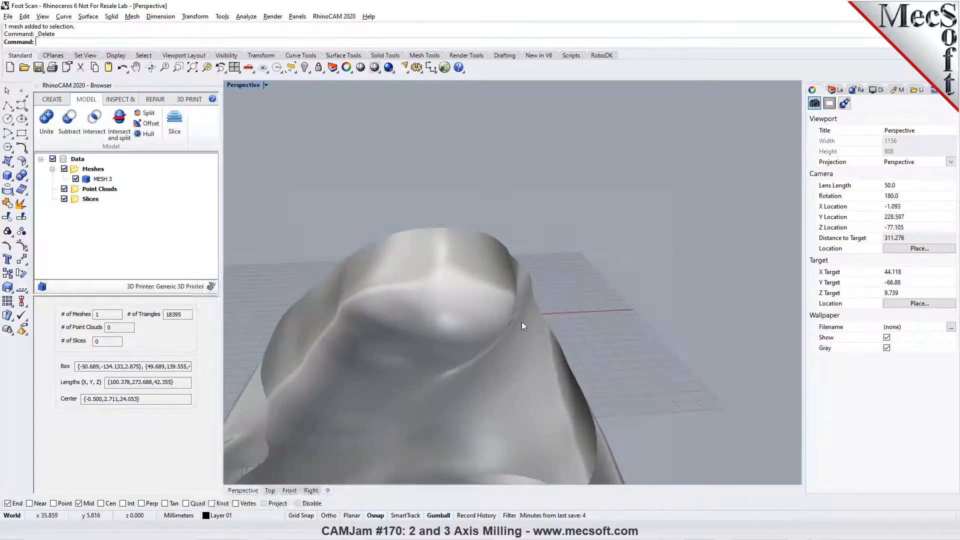
left_click(373, 278)
right_click_drag(382, 331, 280, 200)
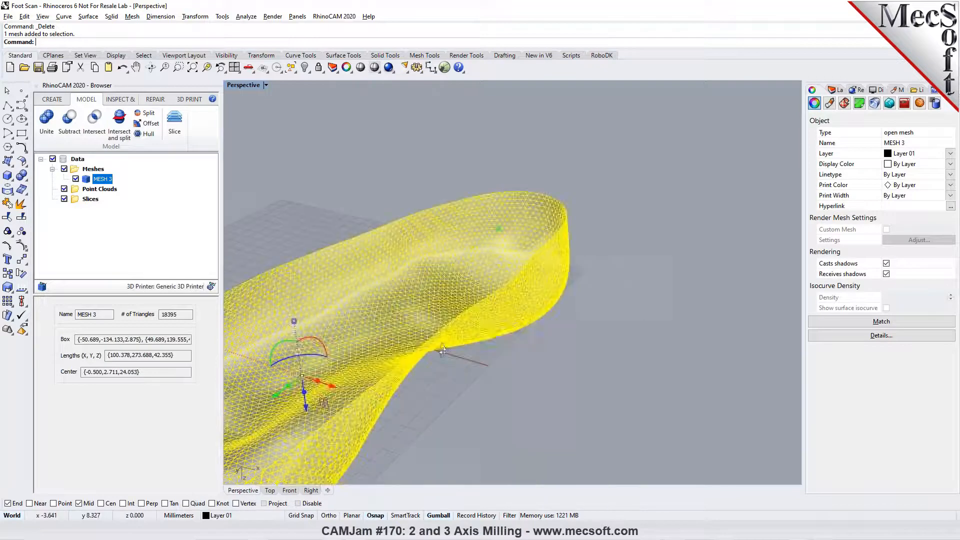
left_click(234, 67)
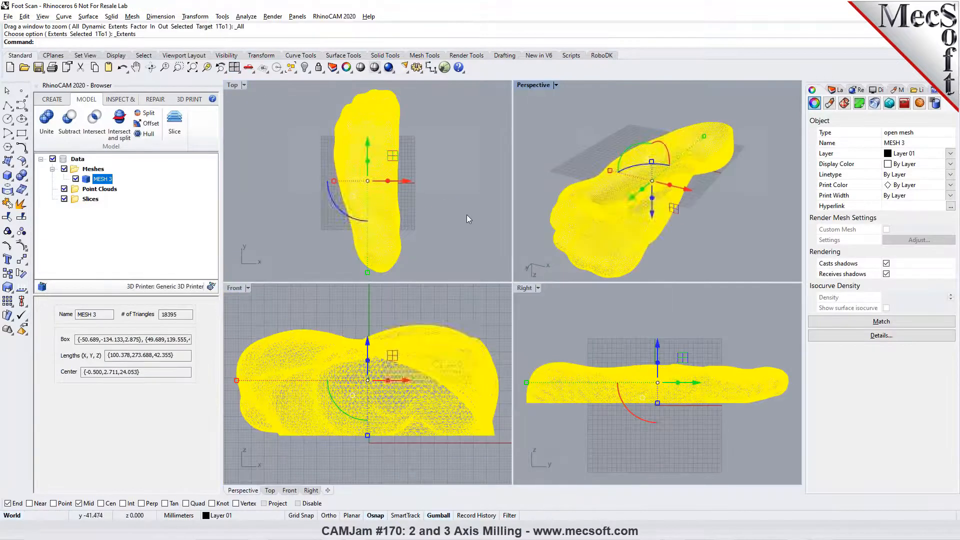
left_click(440, 206)
scroll(352, 230, "up", 5)
right_click_drag(665, 190, 620, 187)
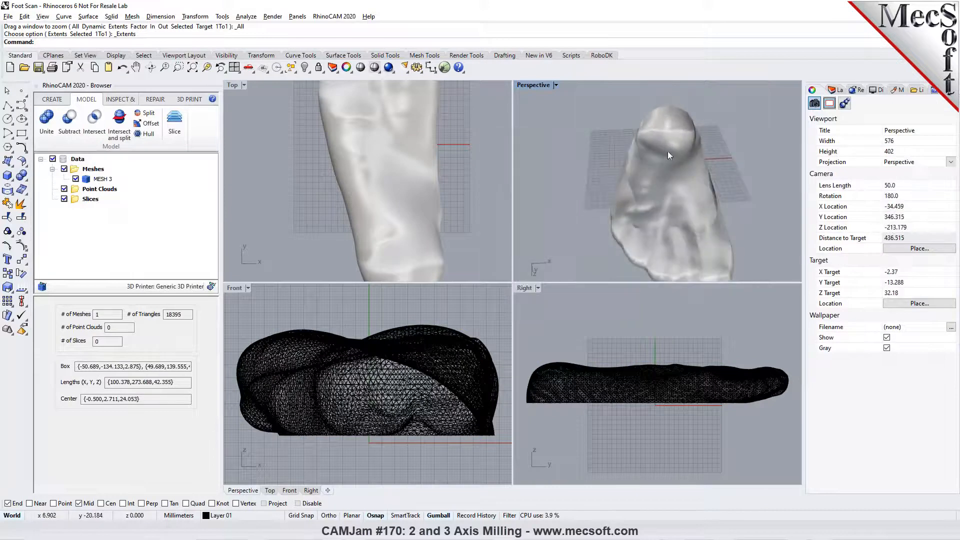
scroll(378, 187, "down", 3)
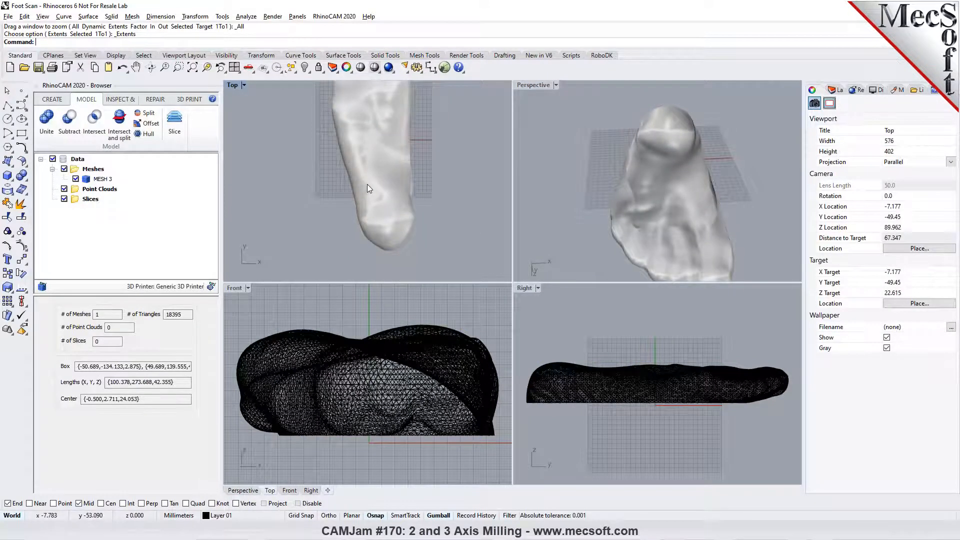
scroll(366, 185, "down", 2)
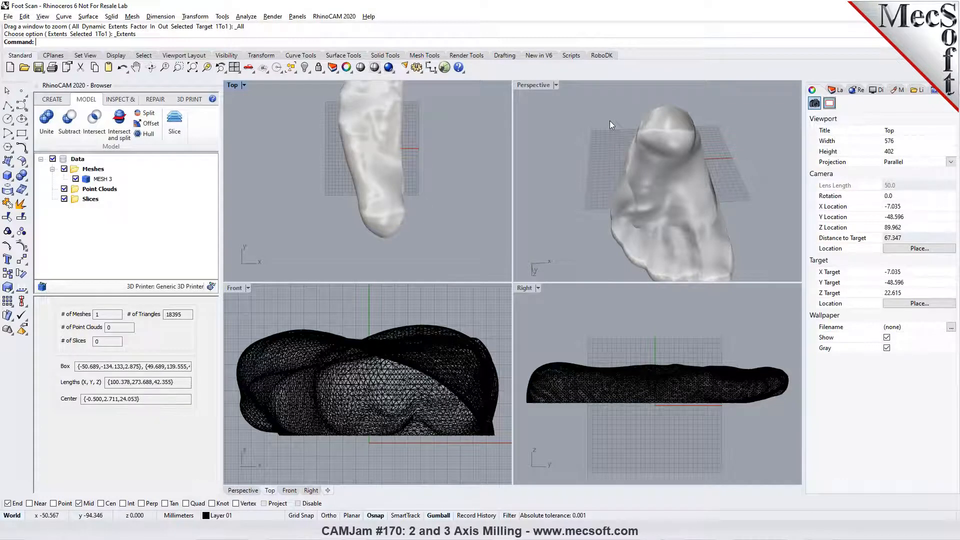
left_click(664, 145)
left_click(578, 144)
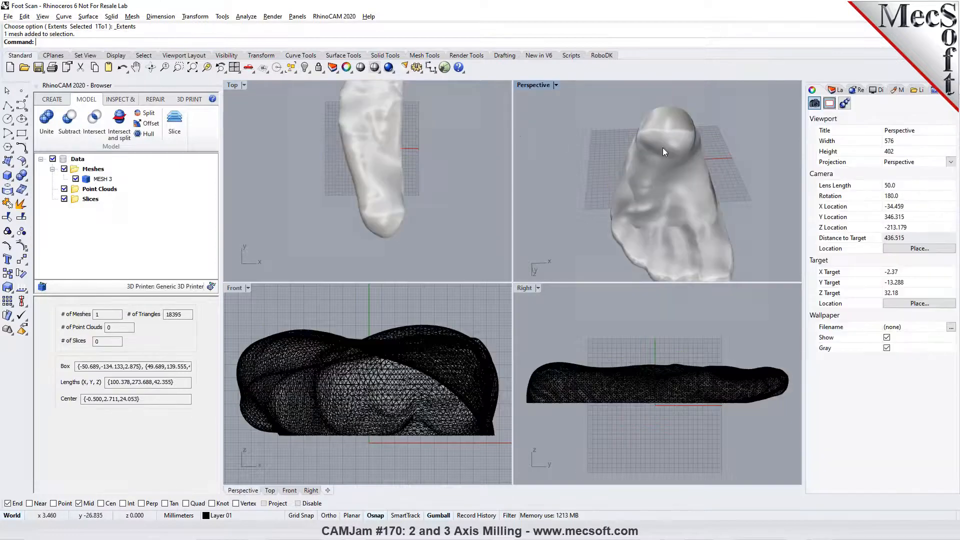
left_click(549, 85)
left_click(536, 125)
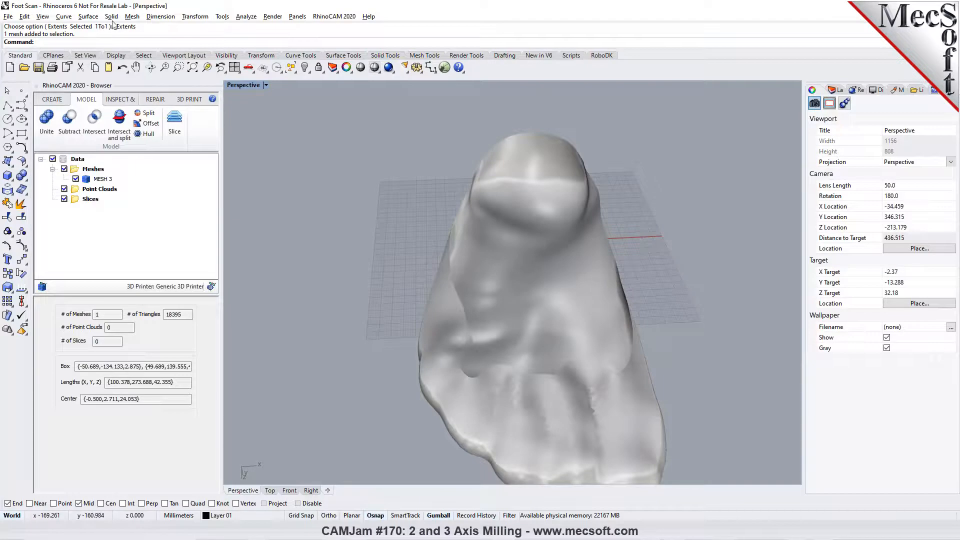
left_click(132, 16)
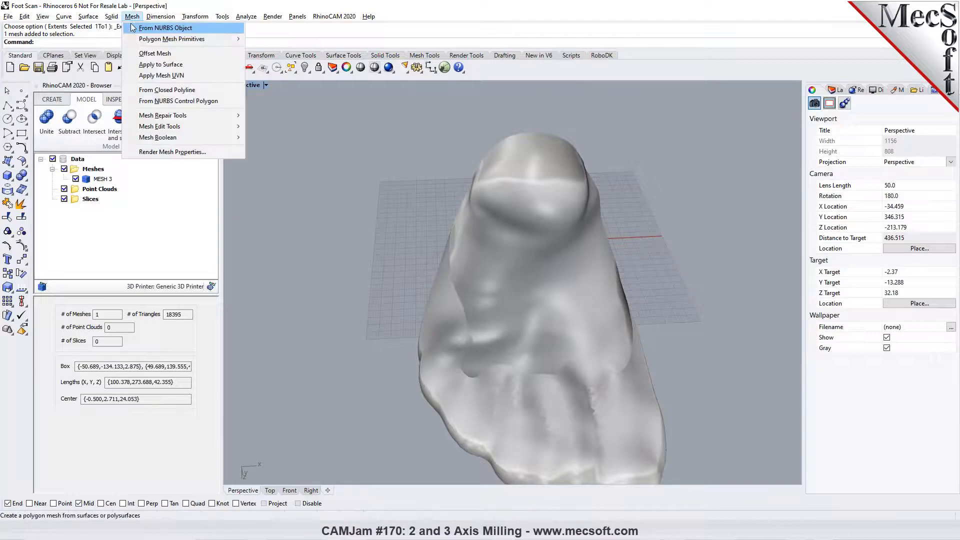
mouse_move(193, 127)
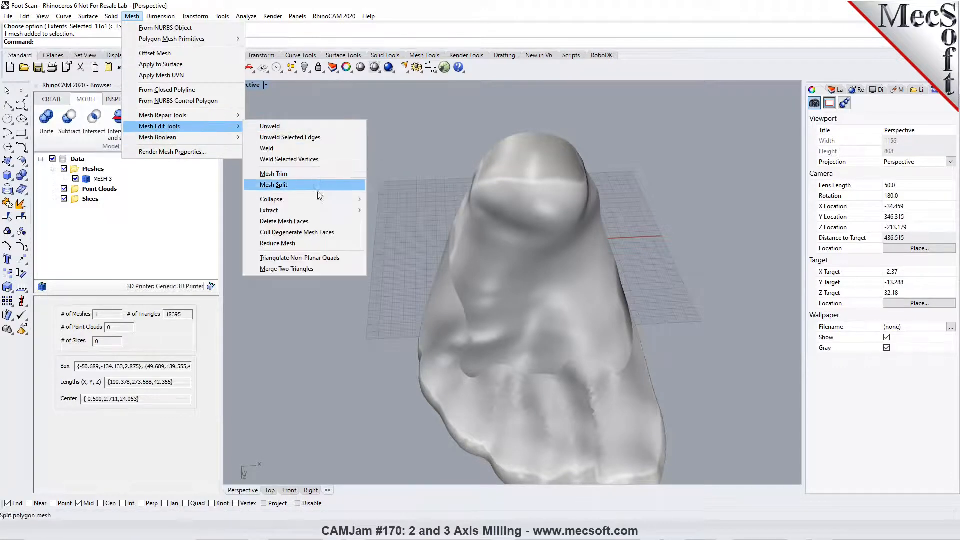
mouse_move(321, 200)
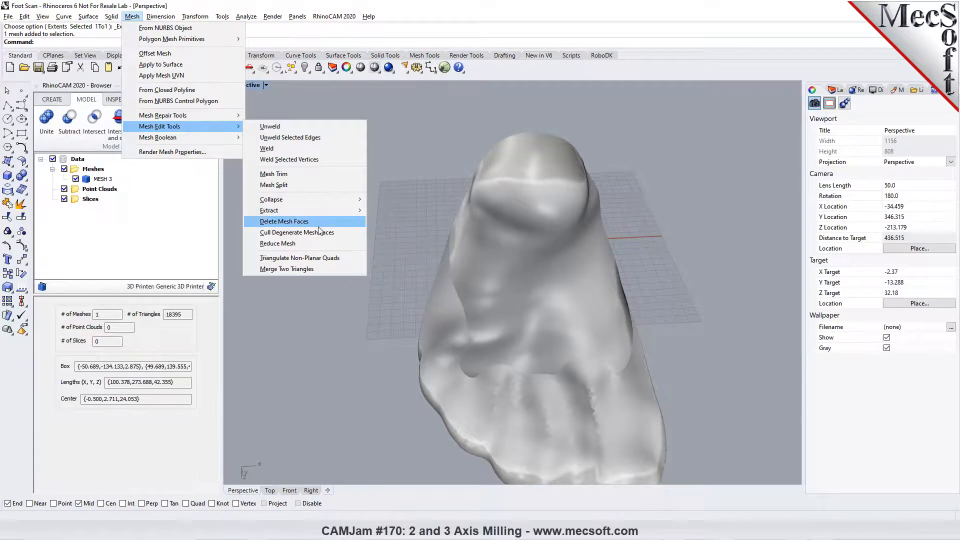
left_click(427, 164)
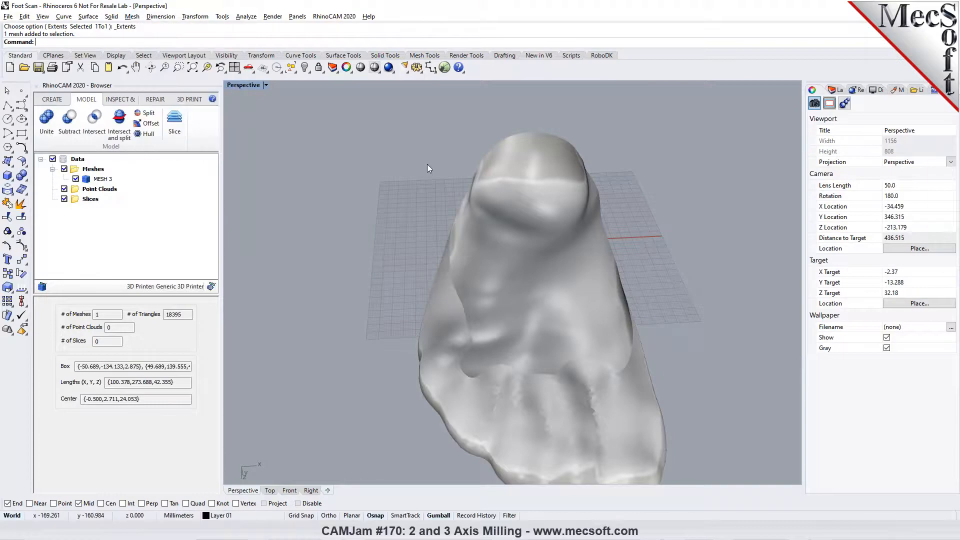
type("MeshOff")
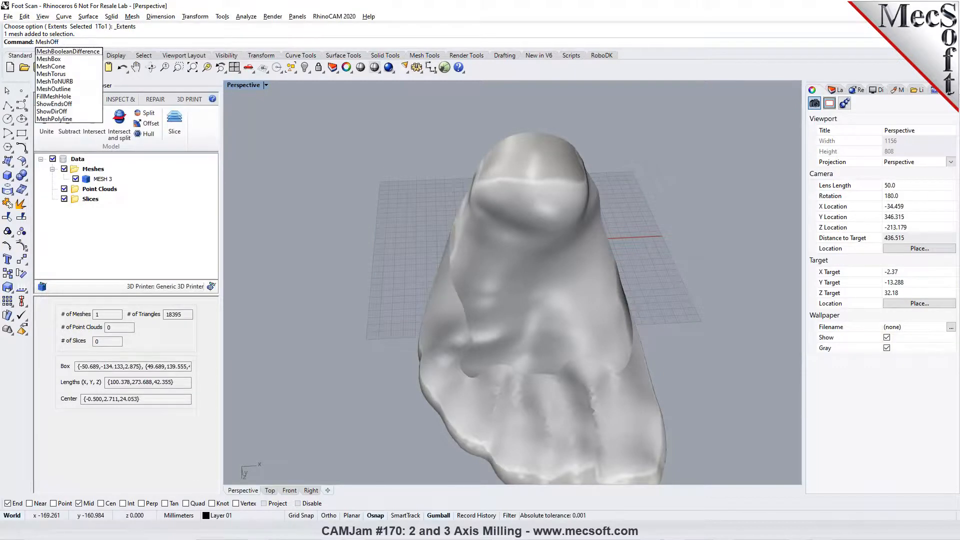
type("set")
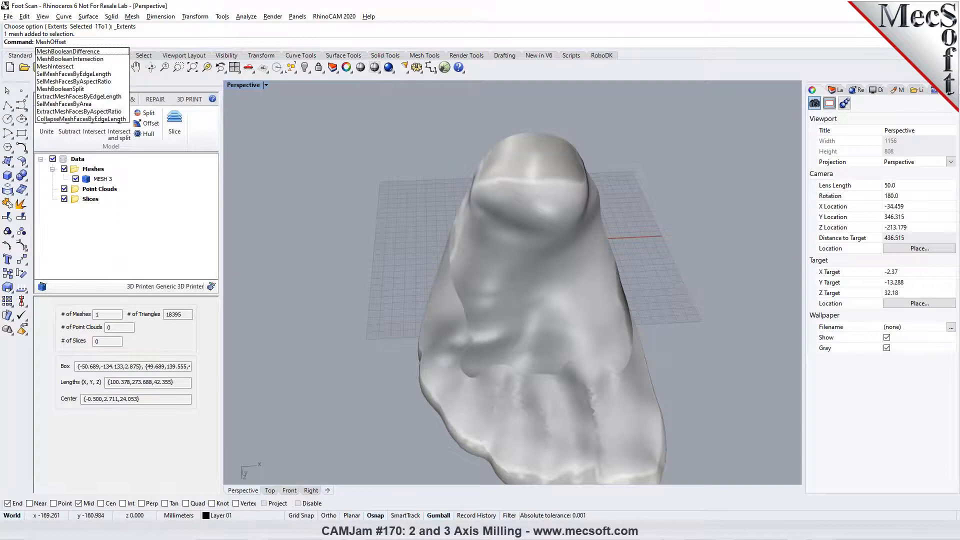
key("BackSpace")
key("BackSpace")
key("BackSpace")
key("BackSpace")
key("BackSpace")
key("BackSpace")
key("BackSpace")
key("BackSpace")
key("BackSpace")
key("BackSpace")
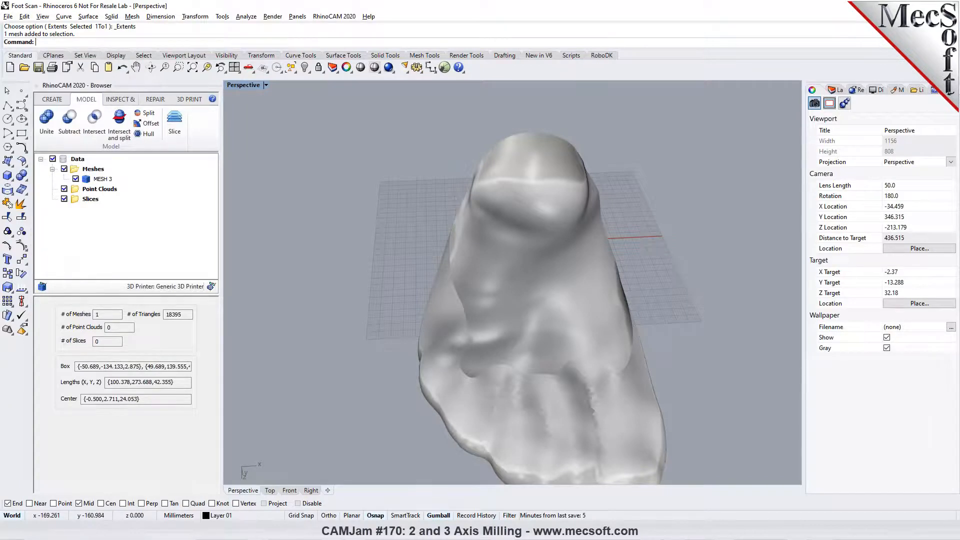
- Start OffsetMesh on the open sole mesh and turn off offsetting to both sides
type("OffsetMesh")
key("Return")
left_click(547, 232)
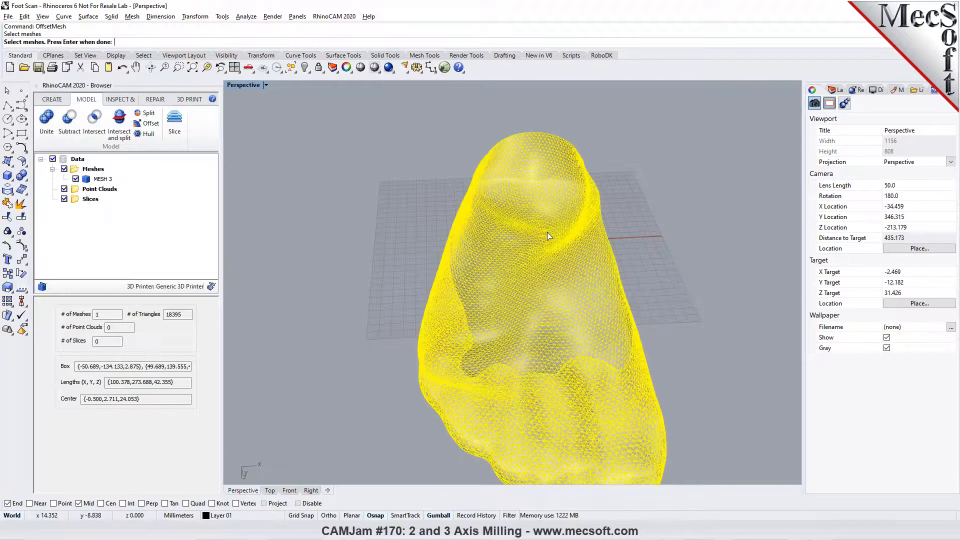
key("Return")
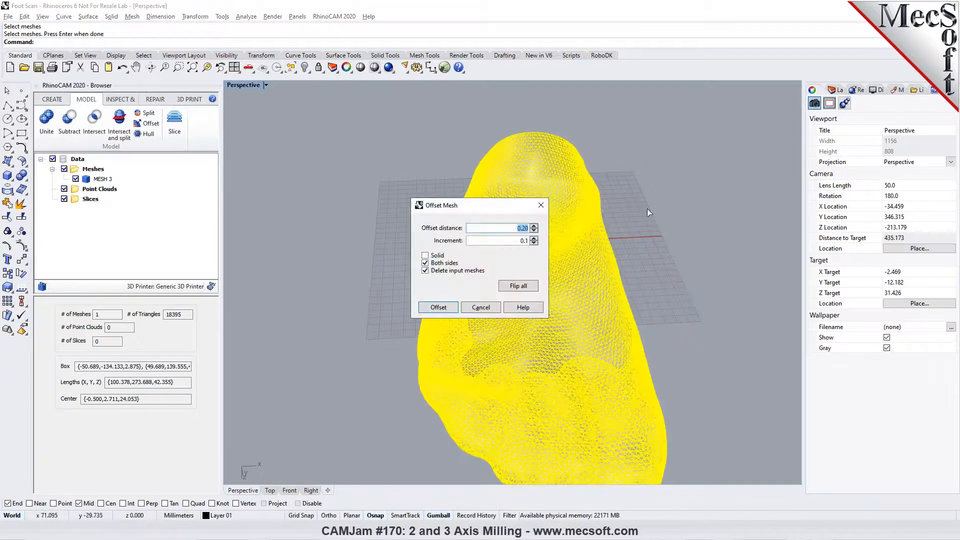
left_click_drag(470, 205, 244, 177)
scroll(675, 218, "down", 15)
right_click_drag(638, 254, 663, 241)
scroll(664, 244, "up", 10)
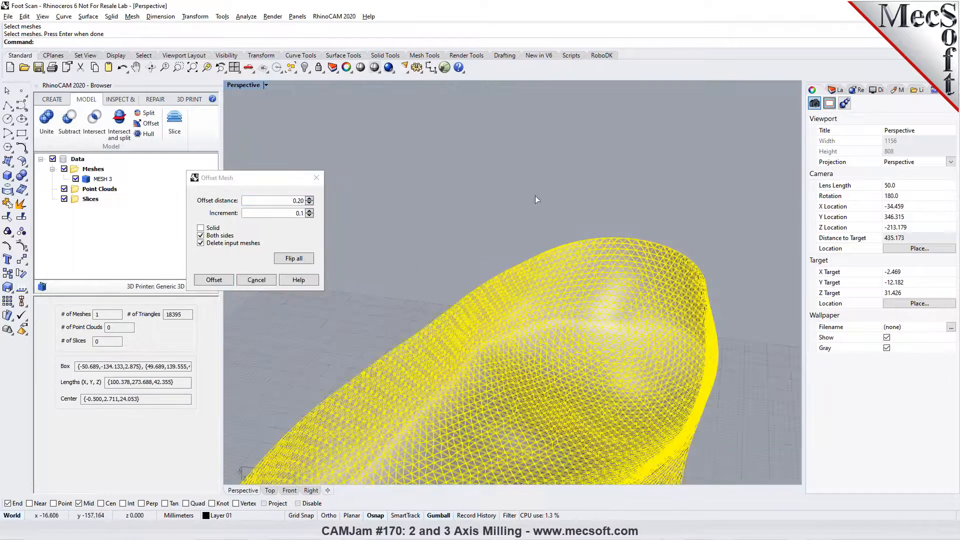
scroll(535, 197, "down", 3)
left_click(201, 235)
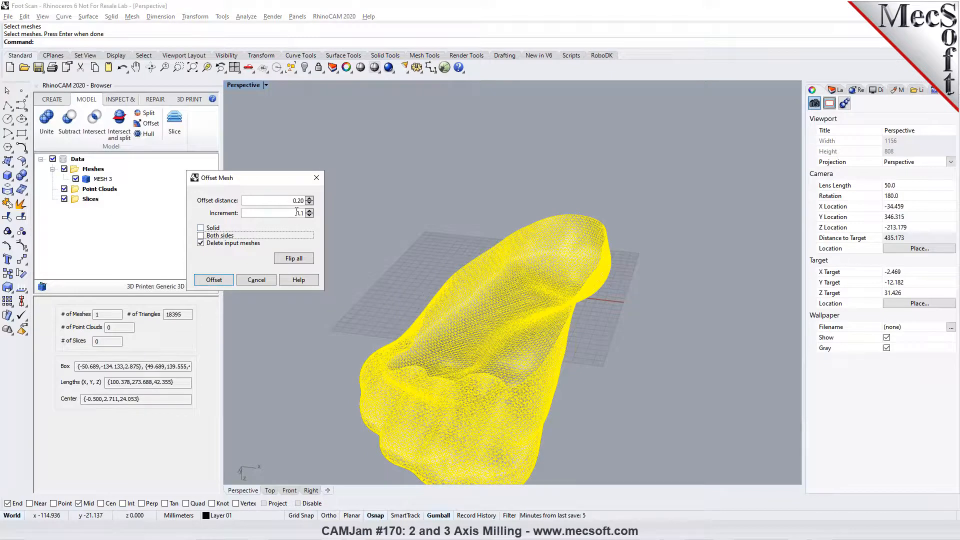
- Set the offset distance of the sole mesh to 2.60 mm
left_click(309, 199)
left_click(309, 199)
left_click(310, 198)
left_click(309, 199)
left_click(309, 199)
left_click(309, 199)
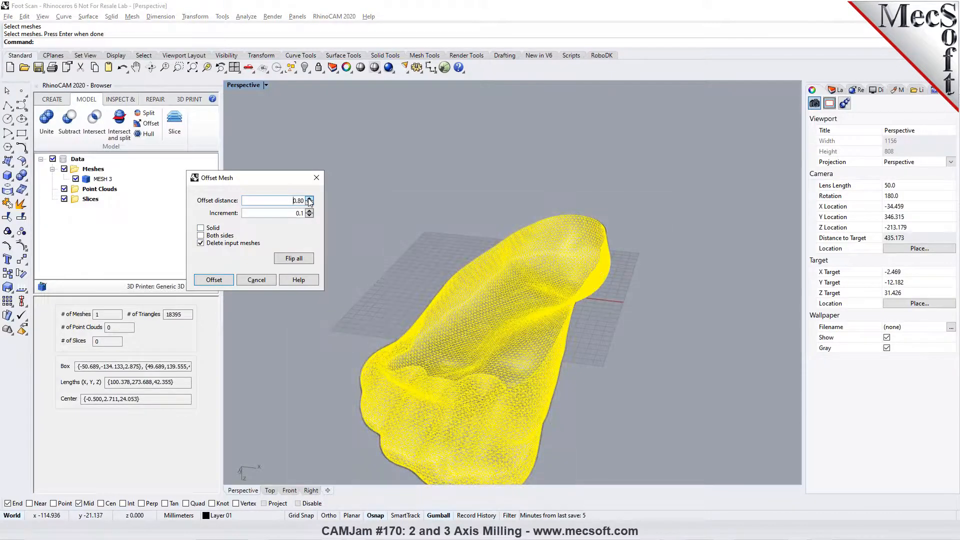
scroll(484, 314, "up", 5)
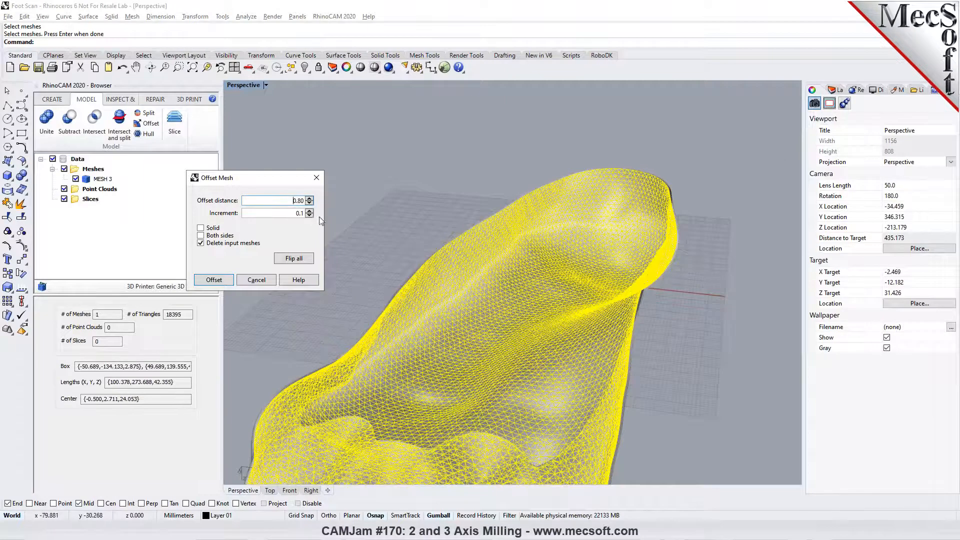
left_click(309, 198)
left_click(309, 198)
left_click(309, 198)
left_click(309, 199)
left_click(310, 198)
left_click(309, 198)
left_click(309, 198)
left_click(310, 198)
left_click(309, 199)
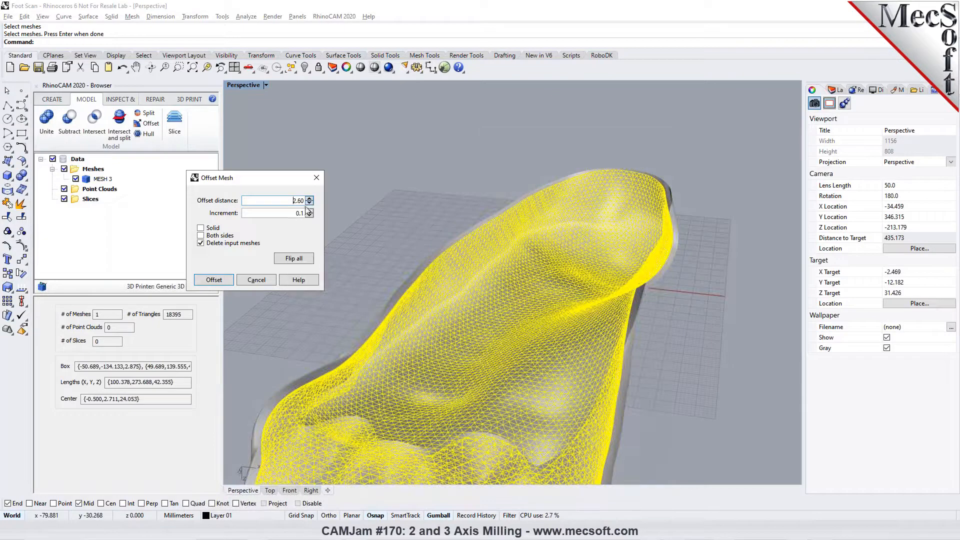
- Offset the open sole mesh 3.00 mm with the direction flipped, keeping the input mesh
left_click(294, 260)
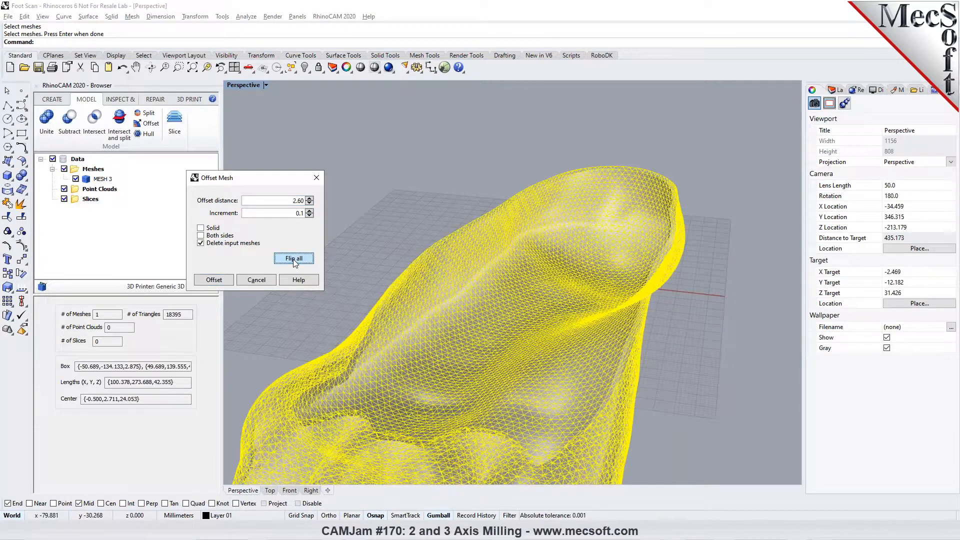
left_click(309, 199)
left_click(310, 199)
left_click(310, 199)
left_click(309, 199)
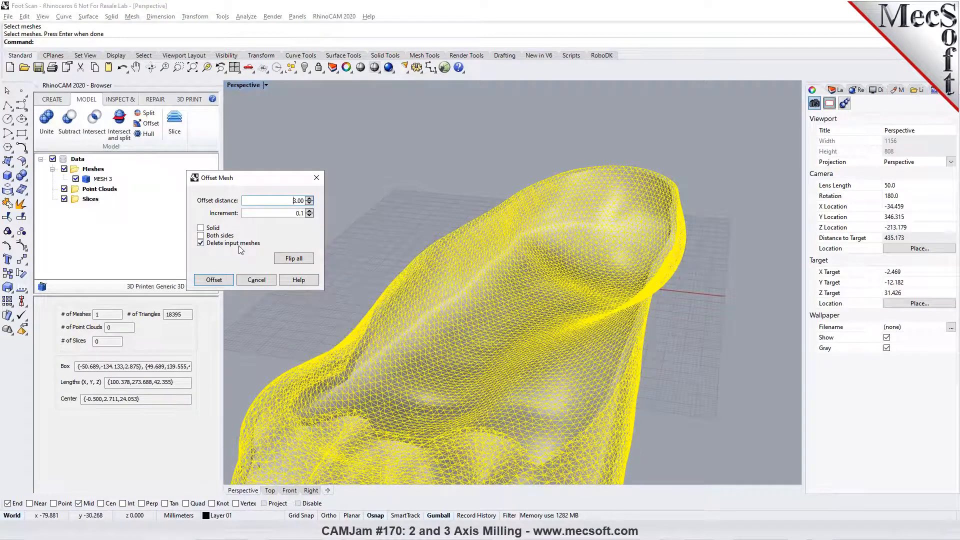
left_click(204, 244)
left_click(213, 280)
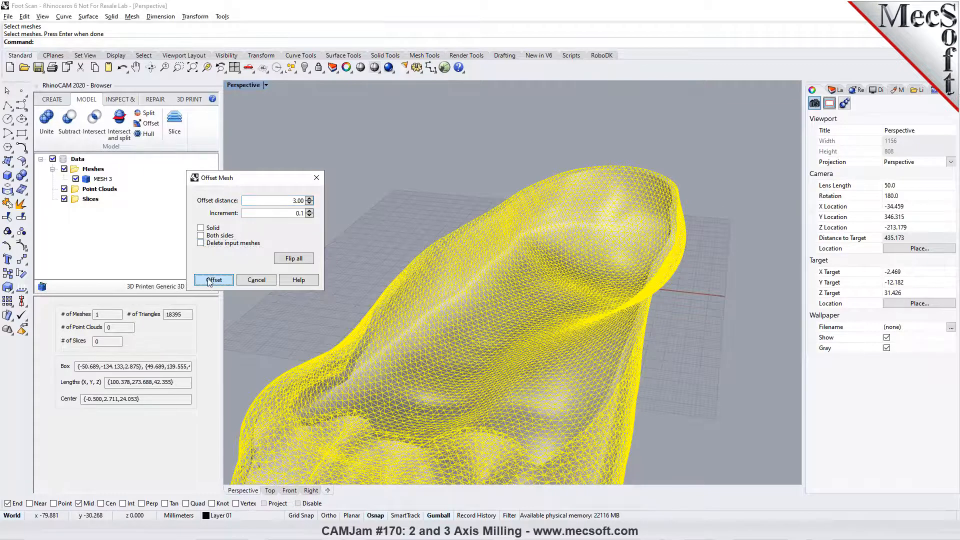
- Examine the gap between the original and offset sole meshes along the heel rim up close
mouse_move(510, 318)
right_mouse_down()
mouse_move(527, 321)
mouse_move(494, 318)
right_mouse_up()
scroll(781, 187, "up", 8)
scroll(601, 252, "up", 10)
right_click_drag(601, 252, 517, 226)
left_click(474, 262)
left_click(508, 241)
left_click(649, 217)
scroll(643, 219, "down", 6)
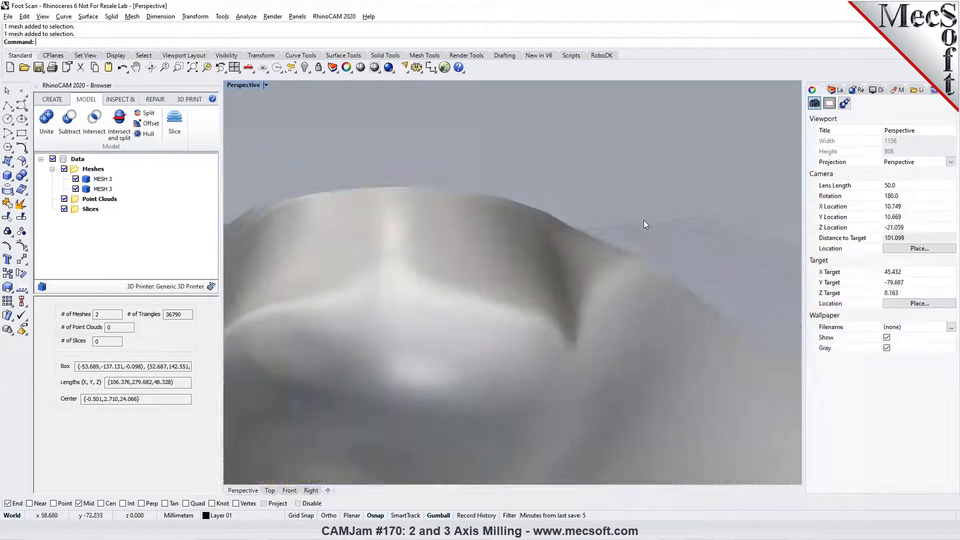
scroll(558, 272, "down", 6)
right_click_drag(558, 271, 562, 303)
scroll(553, 254, "up", 12)
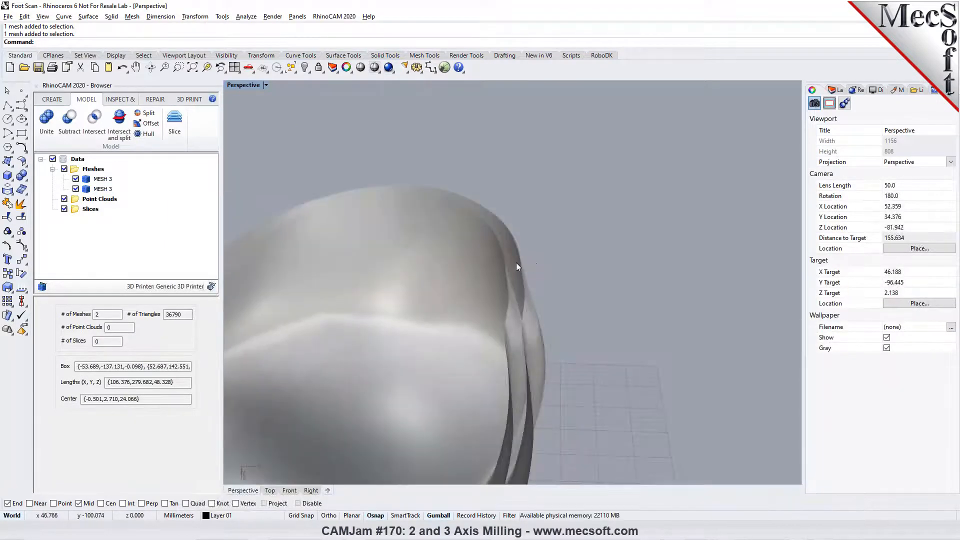
scroll(518, 270, "up", 1)
right_click_drag(566, 246, 548, 293)
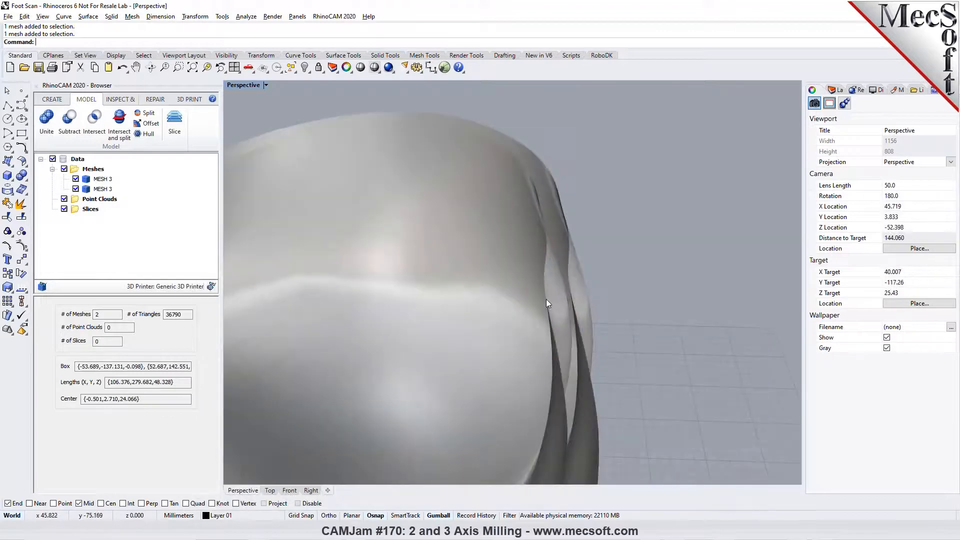
- Hide the original inner sole mesh, leaving only the offset mesh displayed
left_click(544, 301)
scroll(593, 262, "down", 12)
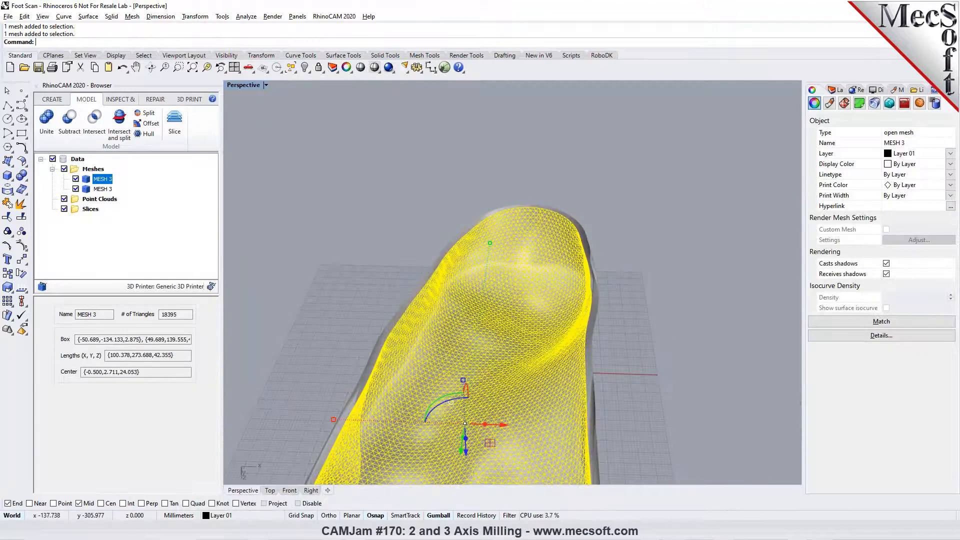
left_click(304, 67)
right_click_drag(614, 339, 644, 394)
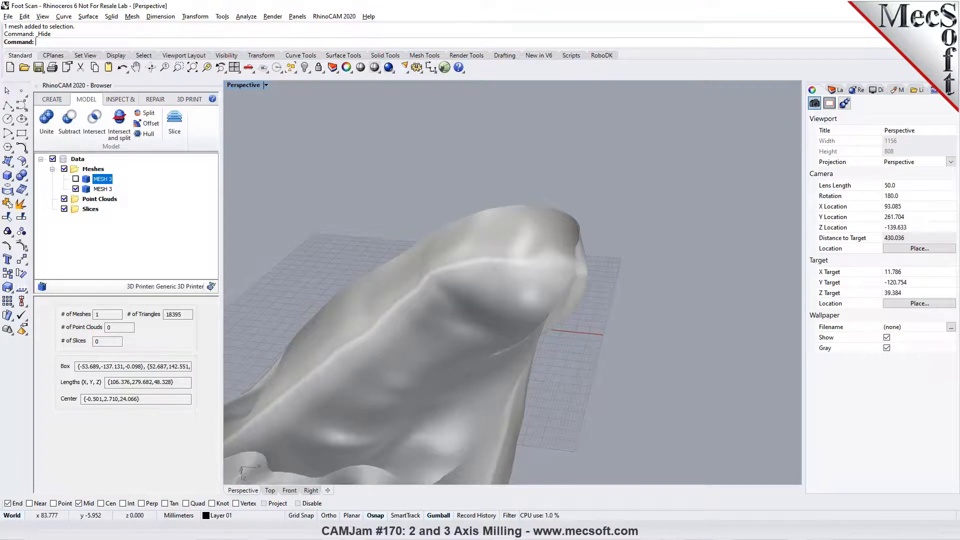
- Show the offset mesh fitted in the four-viewport layout with Top active, and open the RhinoCAM milling module
left_click(234, 67)
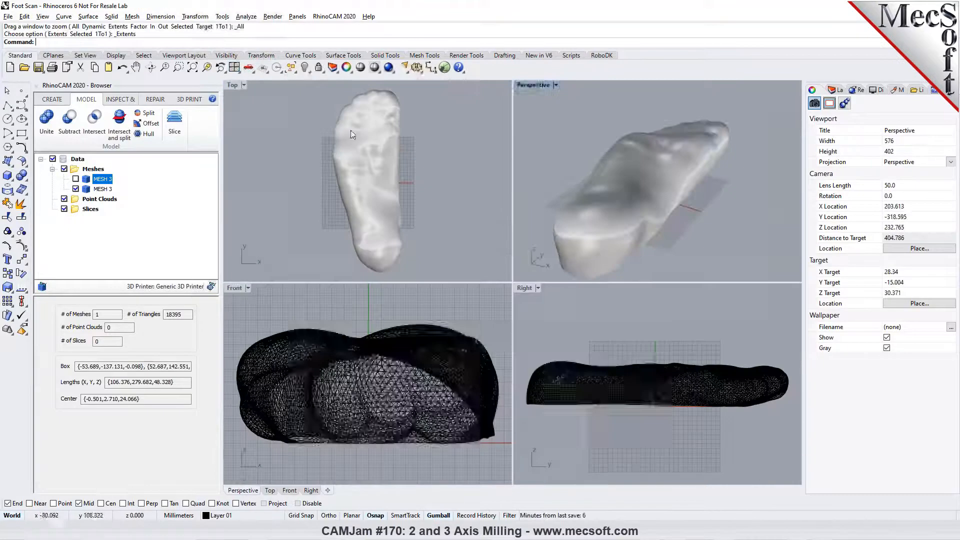
left_click(419, 161)
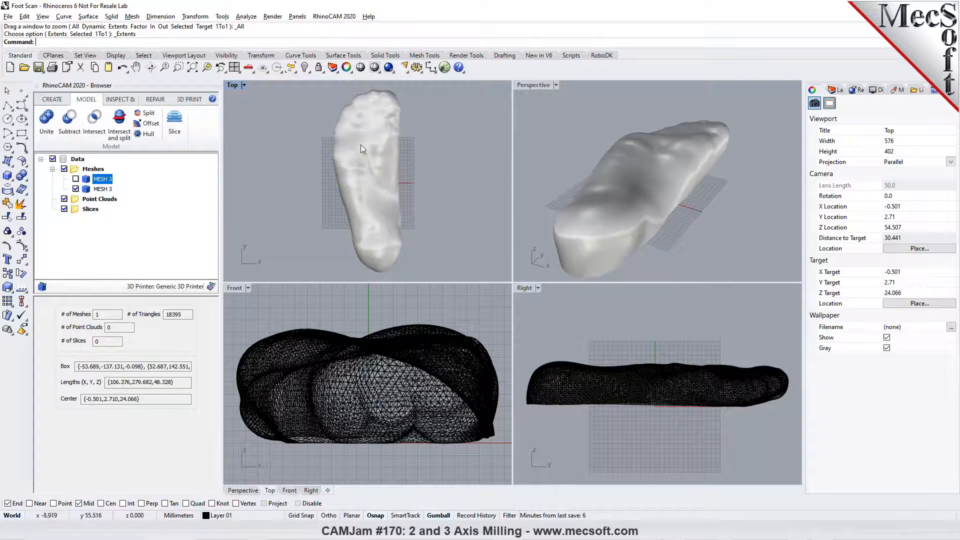
left_click(334, 16)
left_click(331, 38)
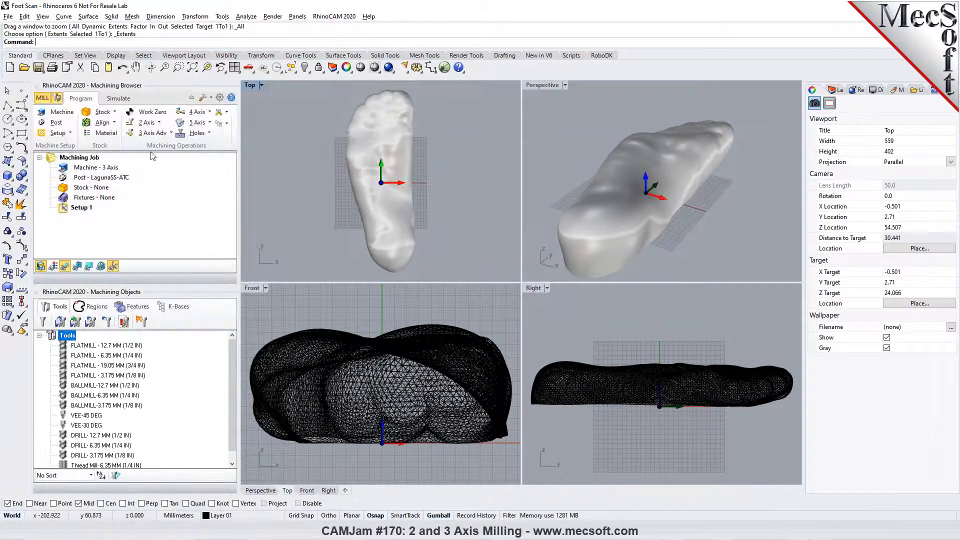
- Create a box stock from the model's bounding box, 120 mm long, 300 mm wide and slightly taller than the offset mesh
left_click(108, 112)
left_click(114, 129)
left_click(136, 301)
double_click(85, 288)
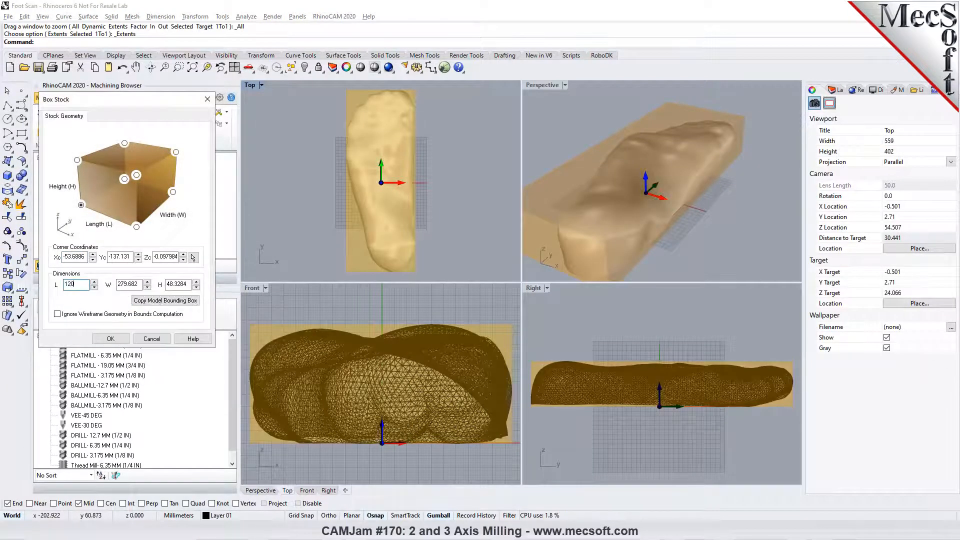
key("Tab")
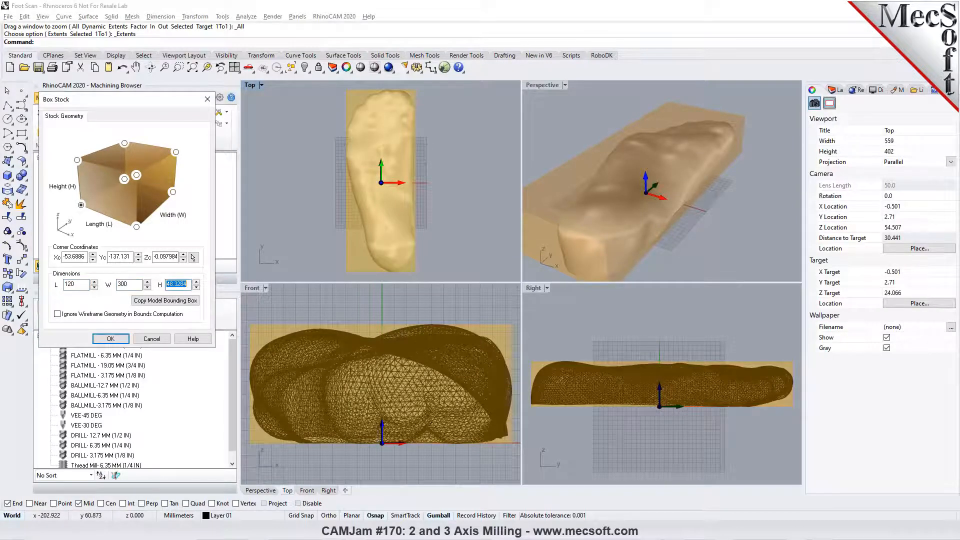
left_click(111, 338)
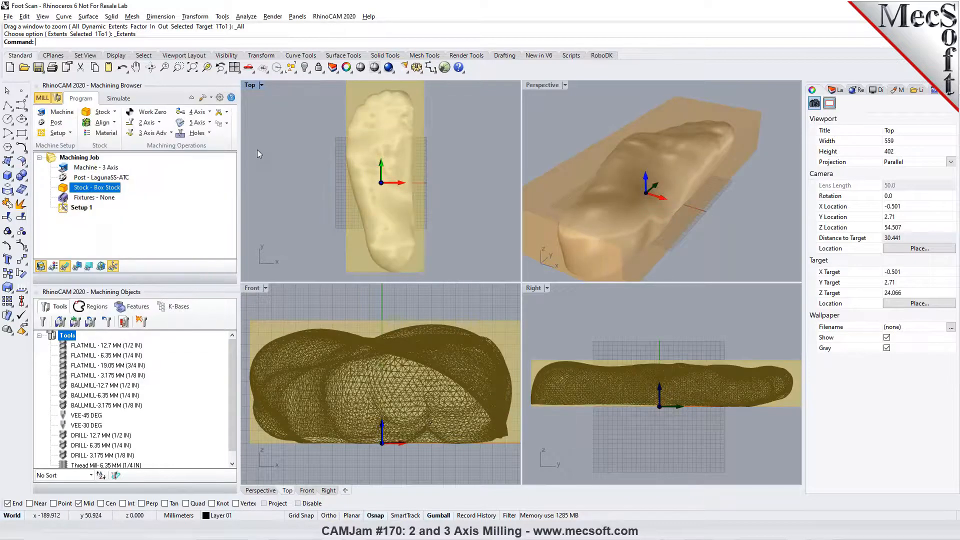
- Align the box stock to the sole mesh, centred in both Z and XY
left_click(103, 123)
left_click(99, 140)
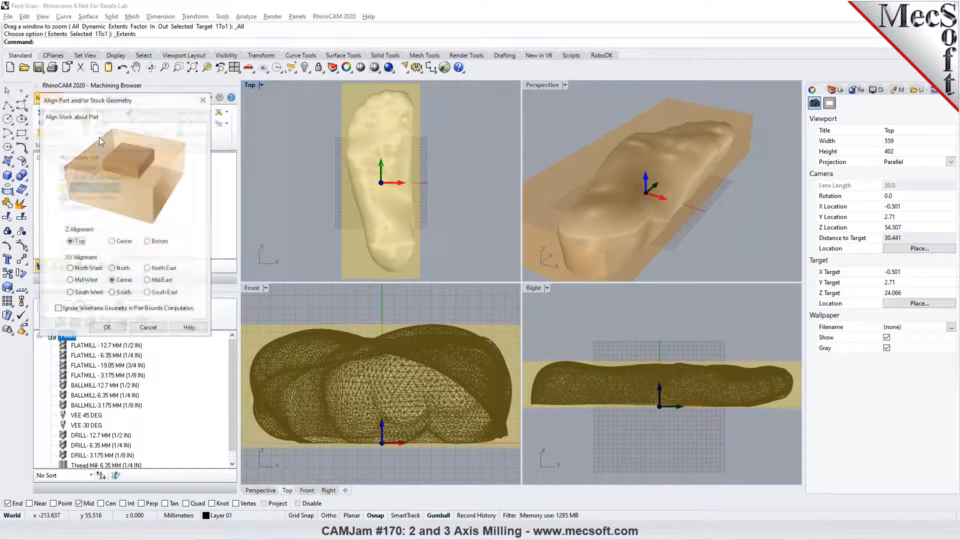
left_click(107, 327)
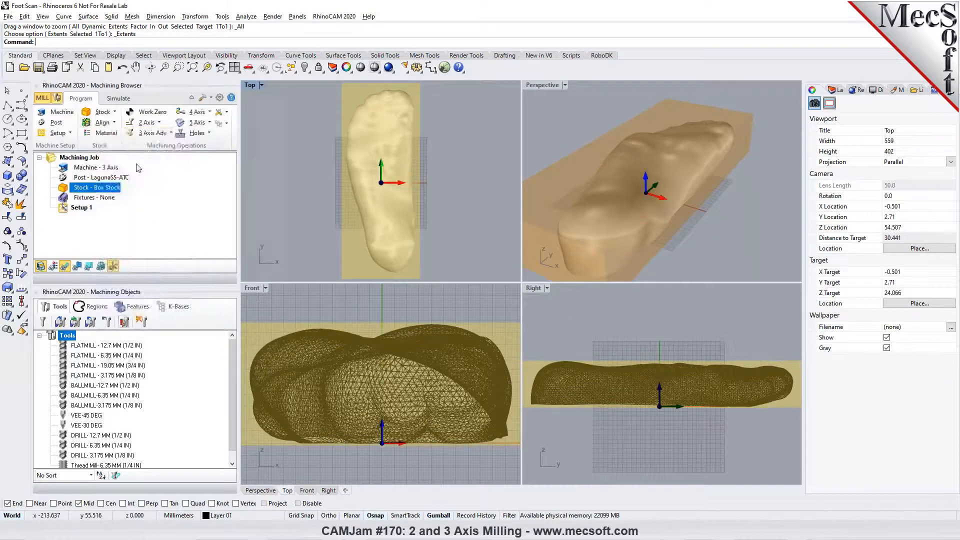
left_click(111, 113)
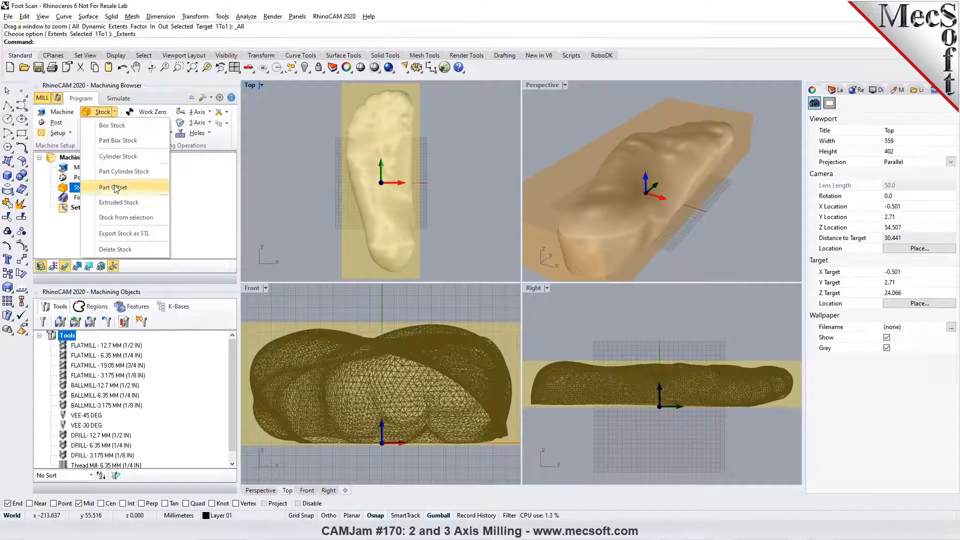
left_click(114, 112)
left_click(114, 123)
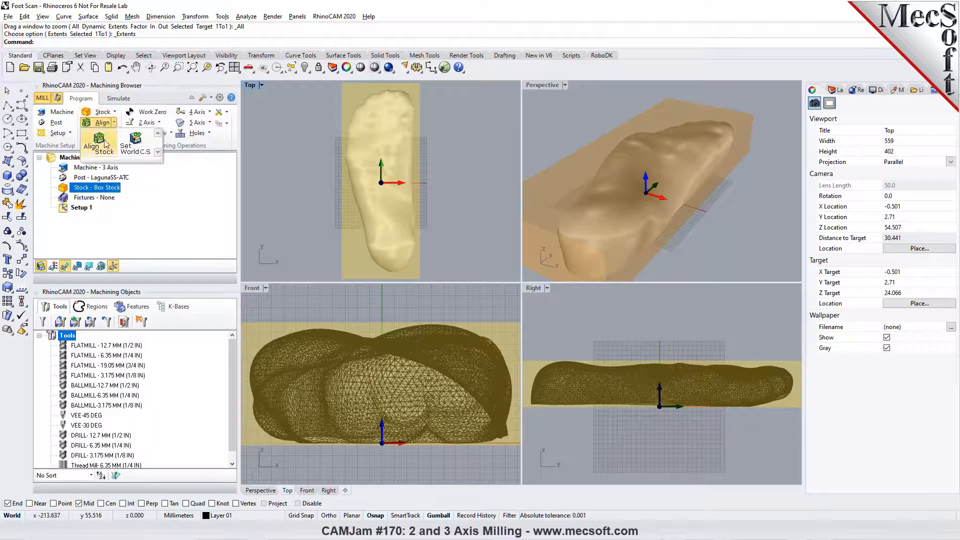
left_click(108, 134)
left_click(142, 330)
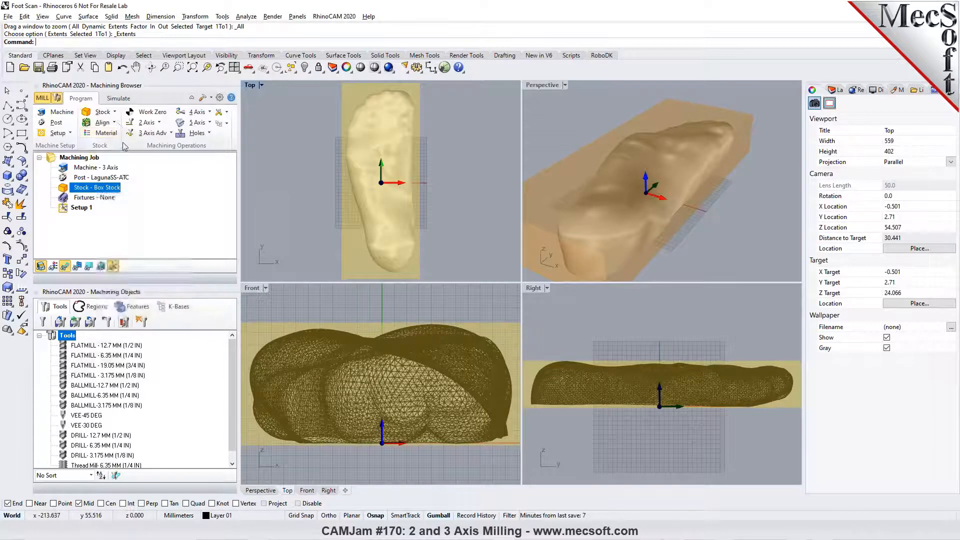
- Set the world coordinate origin to the stock box's highest Z at the South West corner, and refit all viewports
left_click(114, 123)
left_click(107, 145)
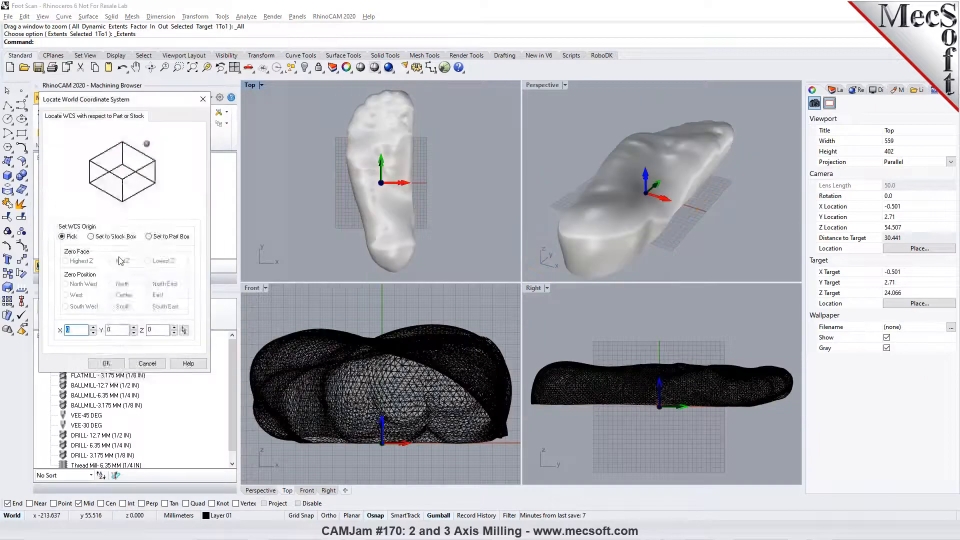
left_click(66, 306)
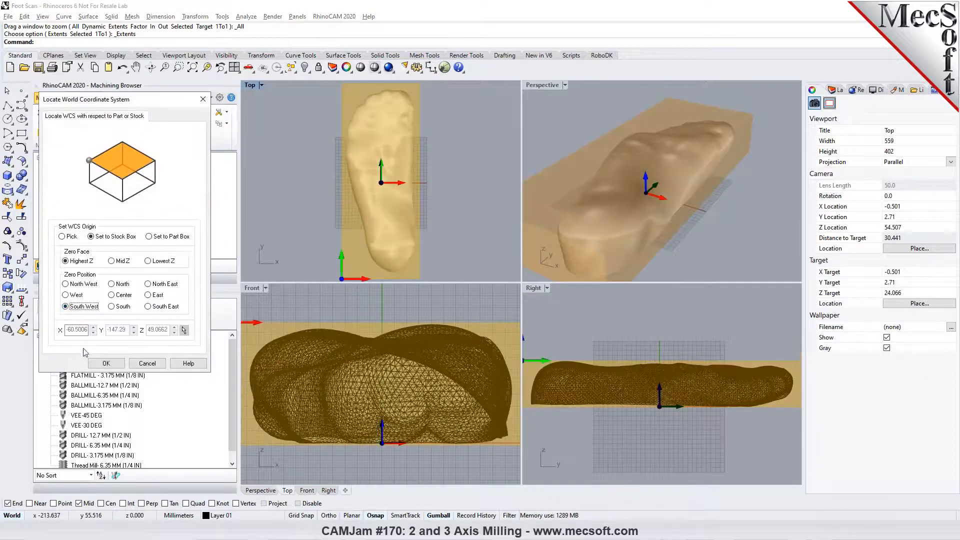
left_click(105, 363)
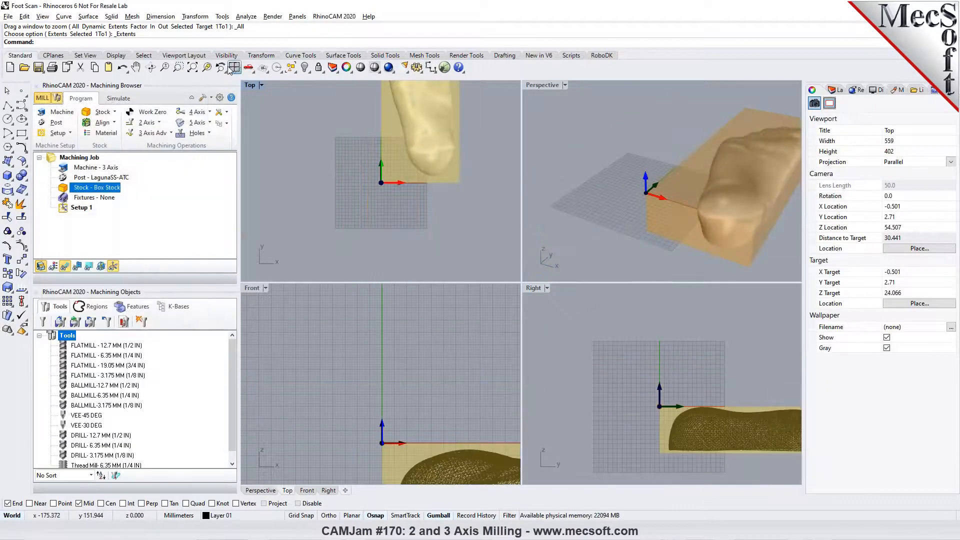
left_click(234, 68)
scroll(628, 226, "down", 2)
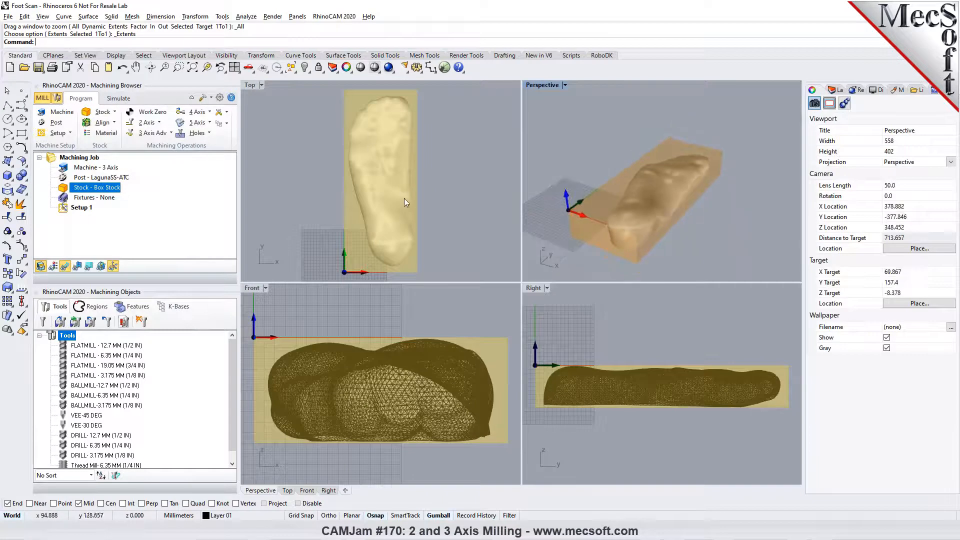
- Load the machining operations from the knowledge base file stl test.vkb into Setup 1
left_click(220, 123)
left_click(226, 141)
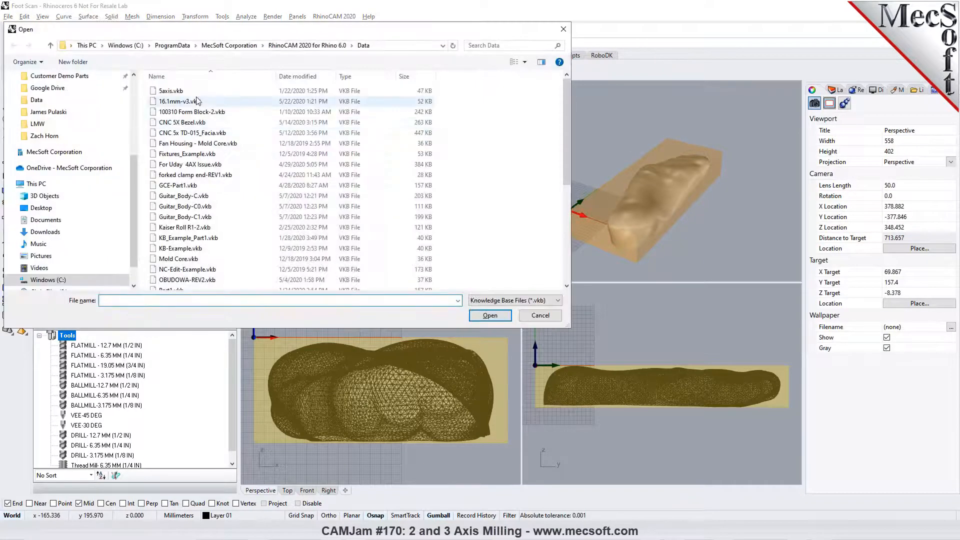
scroll(216, 231, "down", 3)
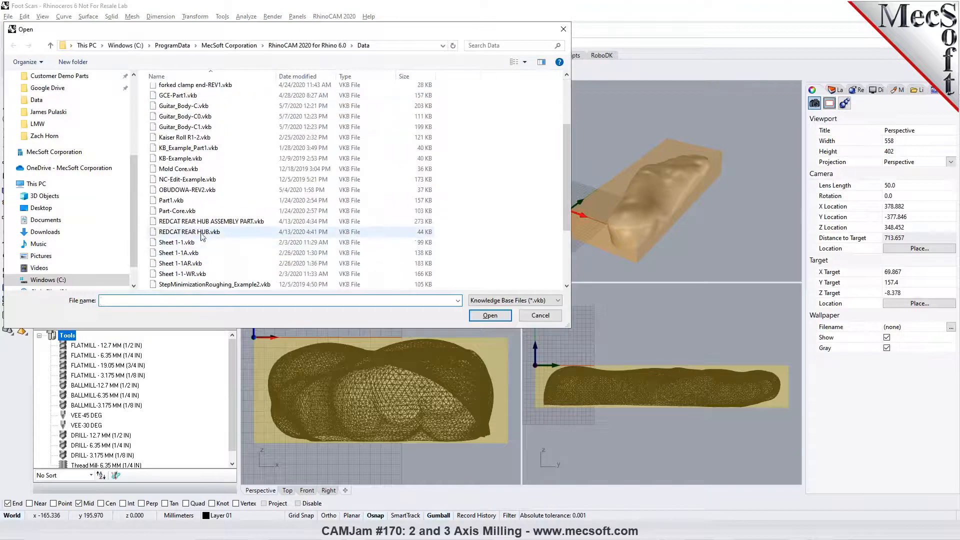
scroll(198, 225, "down", 2)
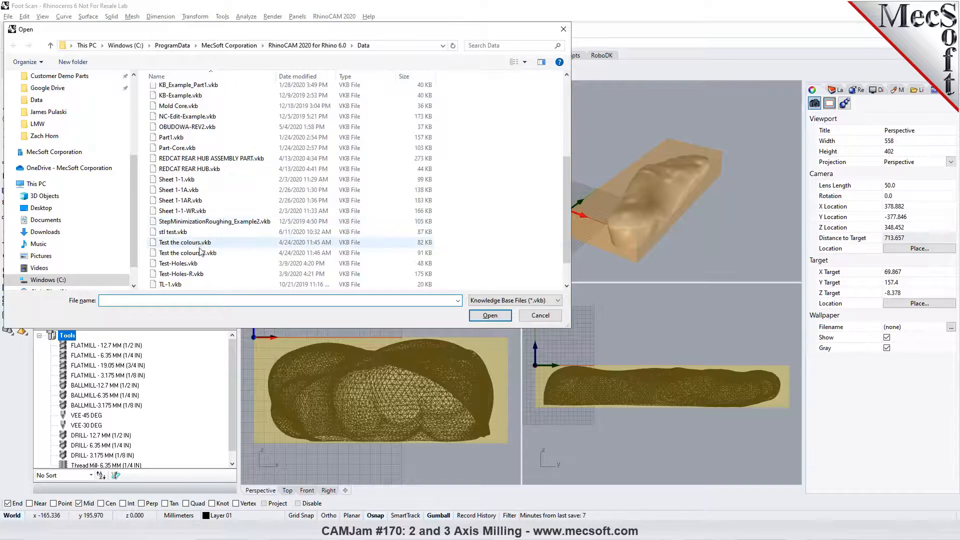
left_click(173, 231)
left_click(490, 315)
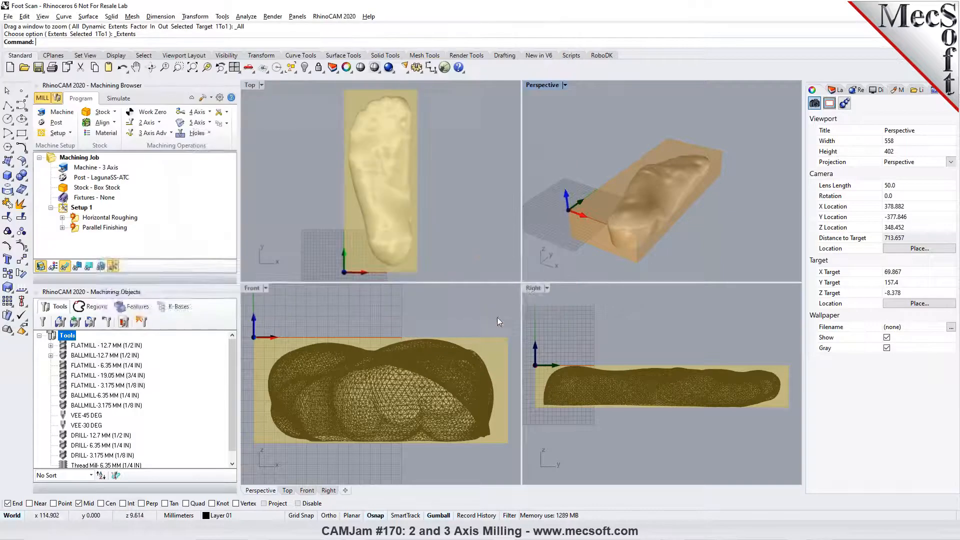
- Regenerate the Horizontal Roughing toolpath for the foot and inspect it in an enlarged Perspective view
left_click(77, 219)
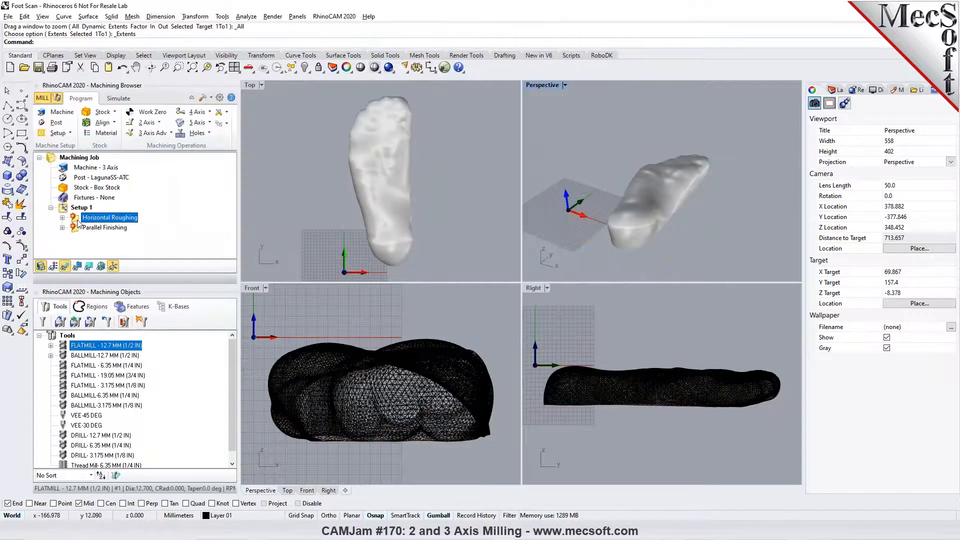
right_click(78, 222)
left_click(85, 233)
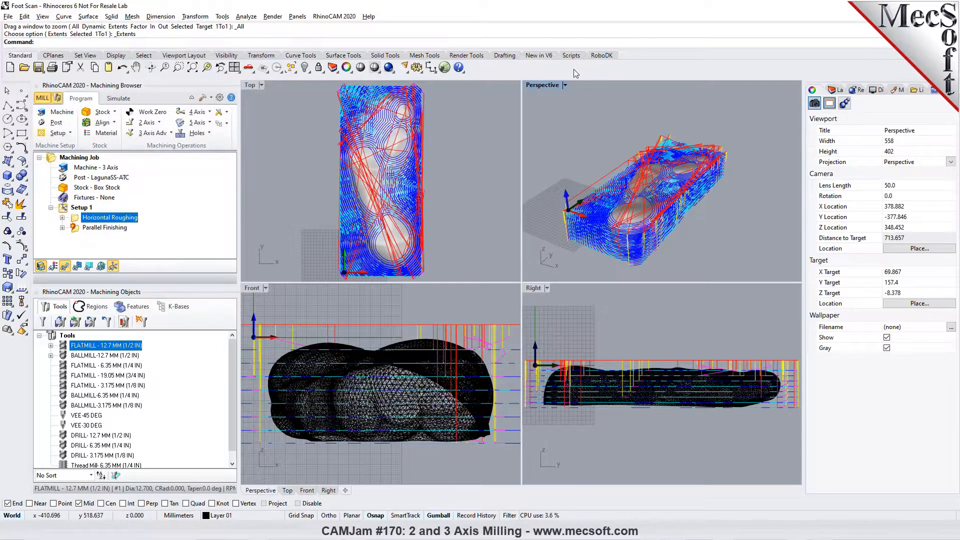
left_click(566, 86)
left_click(554, 96)
mouse_move(661, 272)
right_mouse_down()
mouse_move(557, 256)
mouse_move(645, 266)
right_mouse_up()
- Regenerate the Parallel Finishing toolpath and view it from the heel end of the foot
left_click(92, 230)
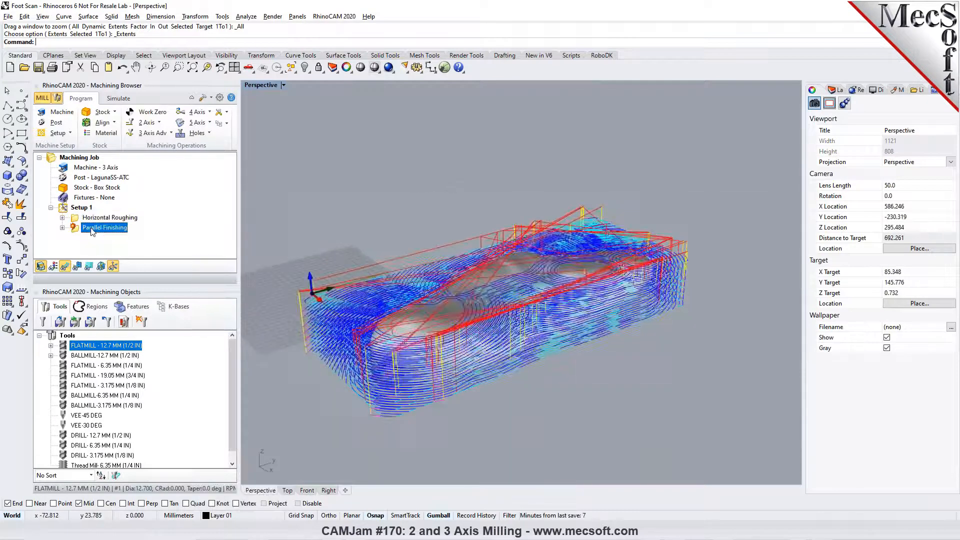
left_click(98, 235)
right_click_drag(526, 296, 579, 300)
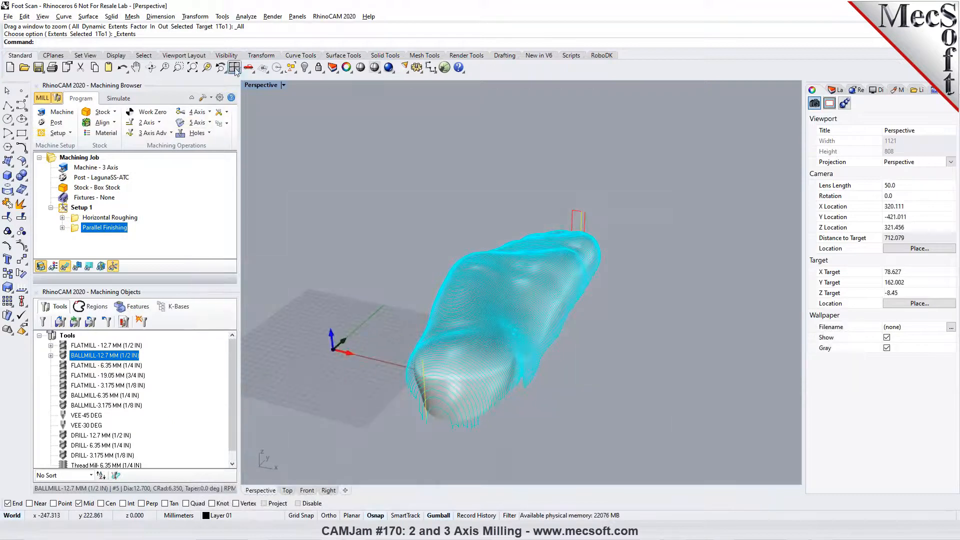
- Return to the four-viewport layout and create a MeshOutline curve around the offset sole mesh in the Top view
left_click(234, 68)
left_click(319, 158)
left_click(373, 165)
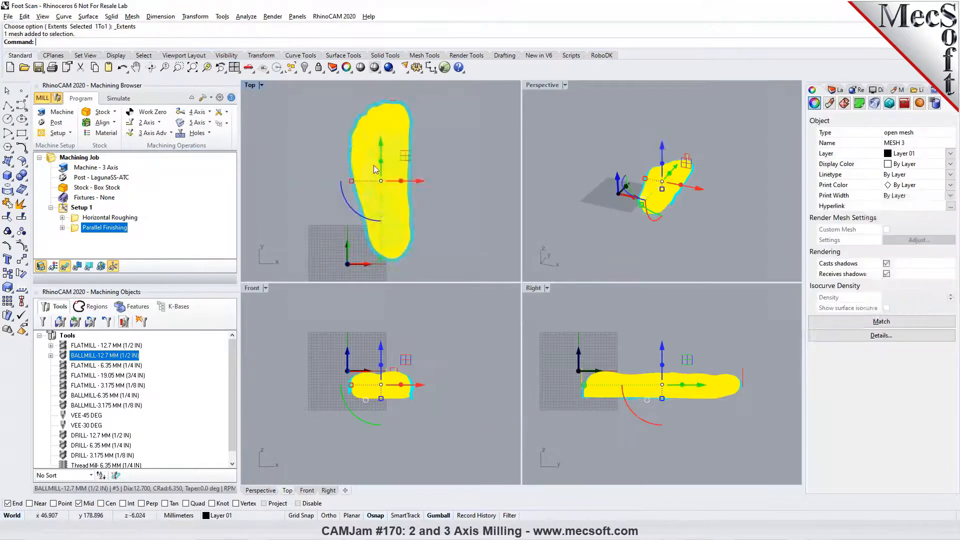
left_click(276, 164)
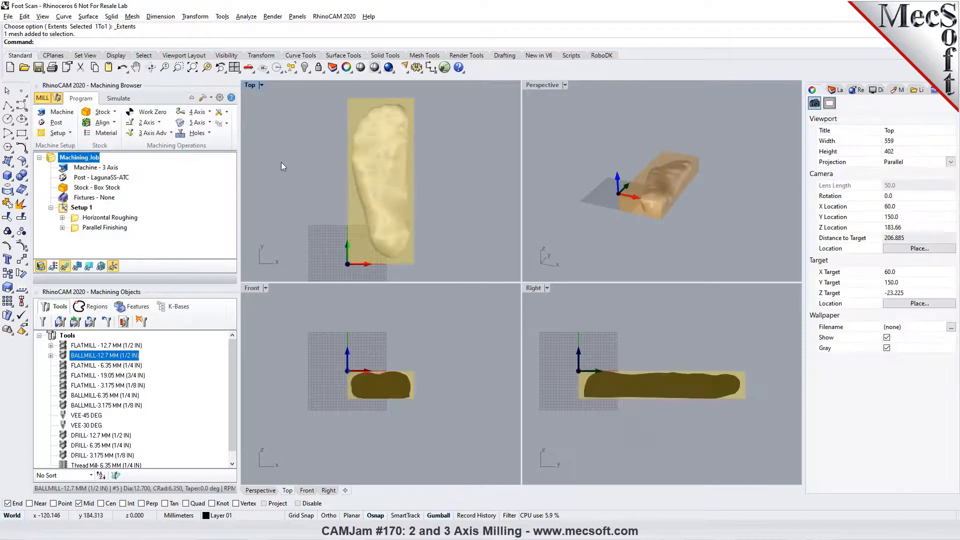
type("MeshOutline")
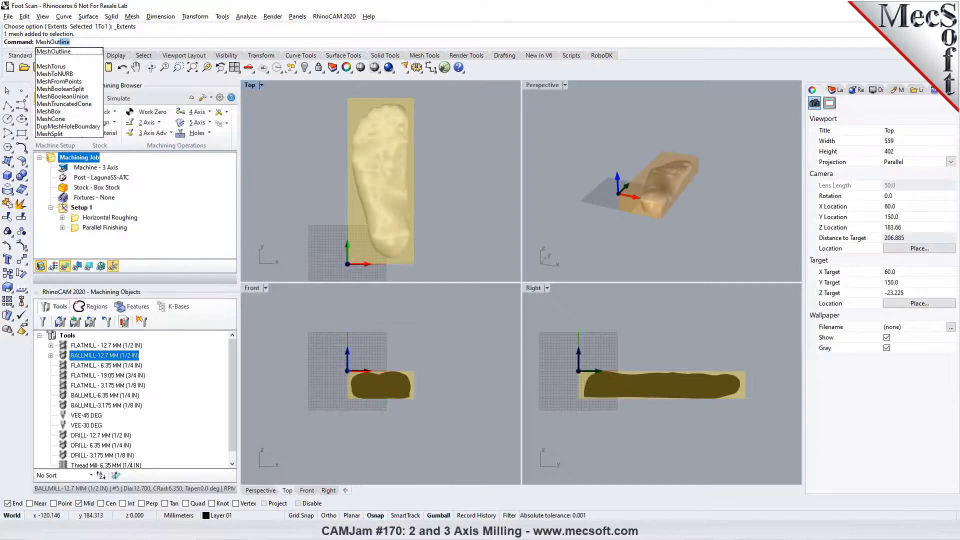
key("Return")
left_click(371, 187)
key("Return")
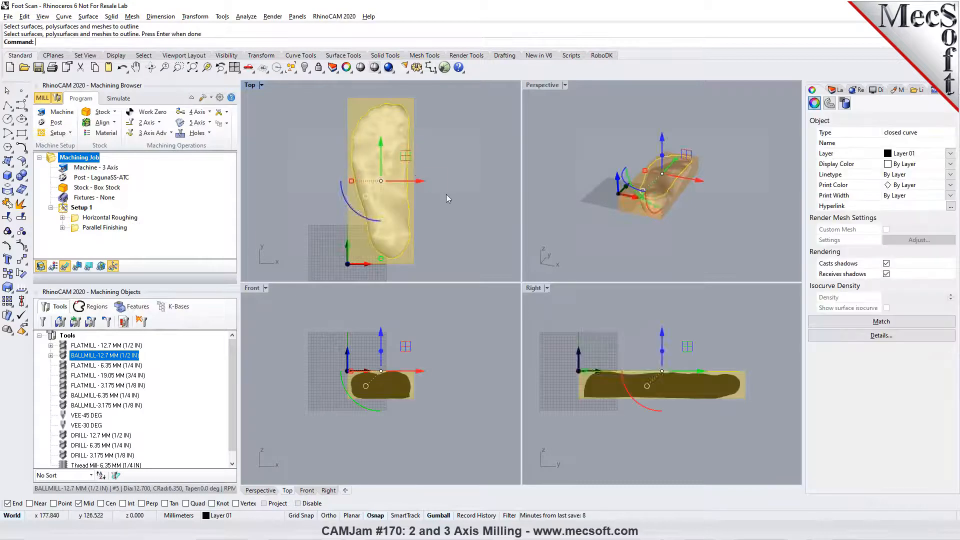
- Rebuild the foot outline curve with a point count of 250 and degree 3, deleting the input curve
type("Sim")
key("Return")
type("Reb")
key("Return")
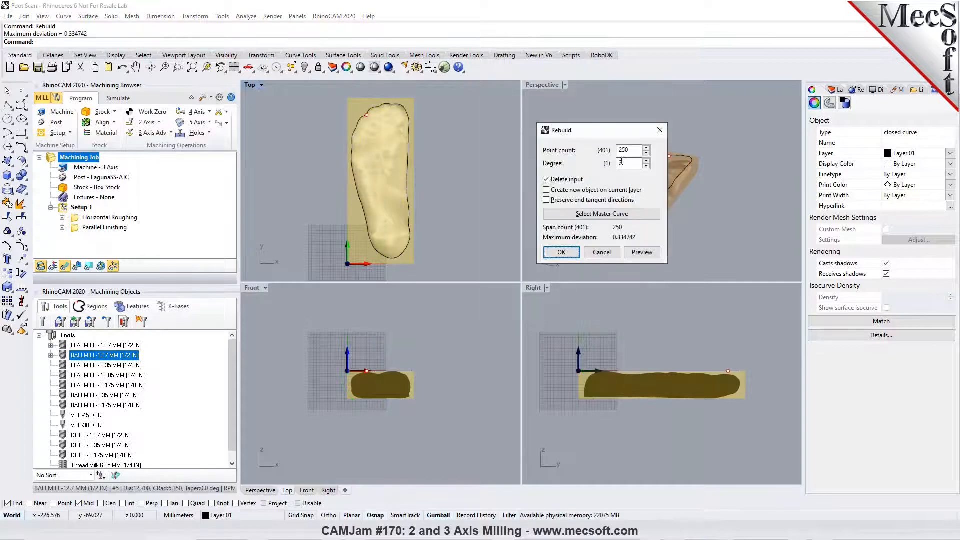
left_click(561, 252)
- Offset the rebuilt foot outline curve outward by 5 mm in the Top view
type("Off")
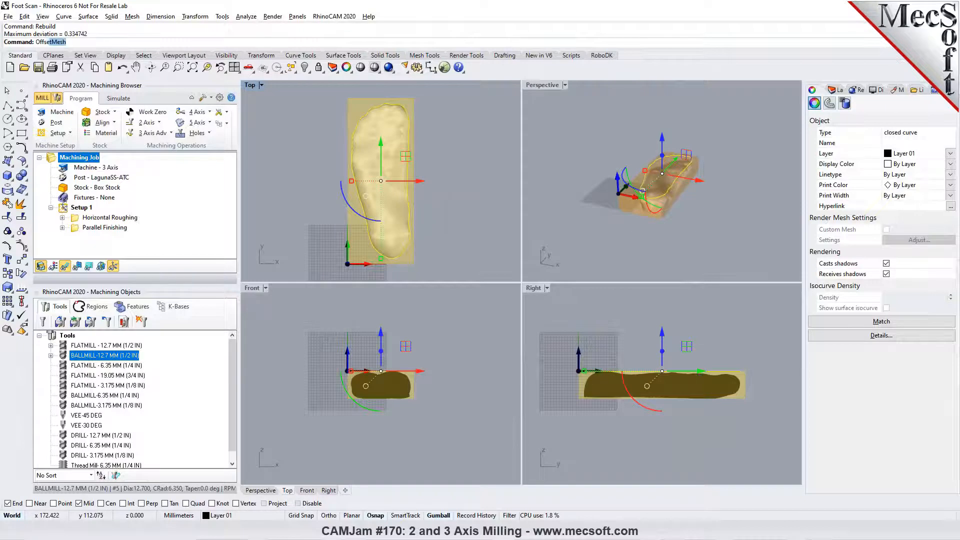
type("set")
key("Return")
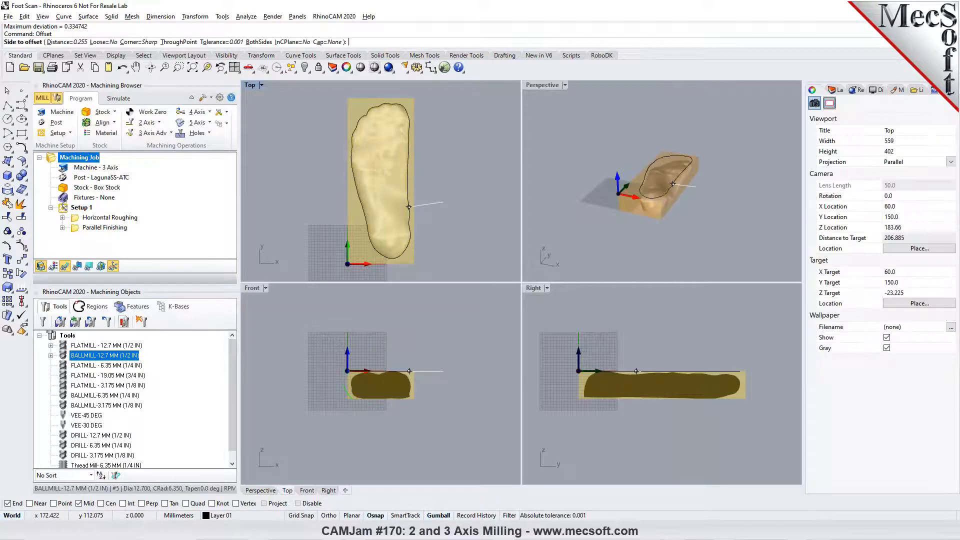
type("5")
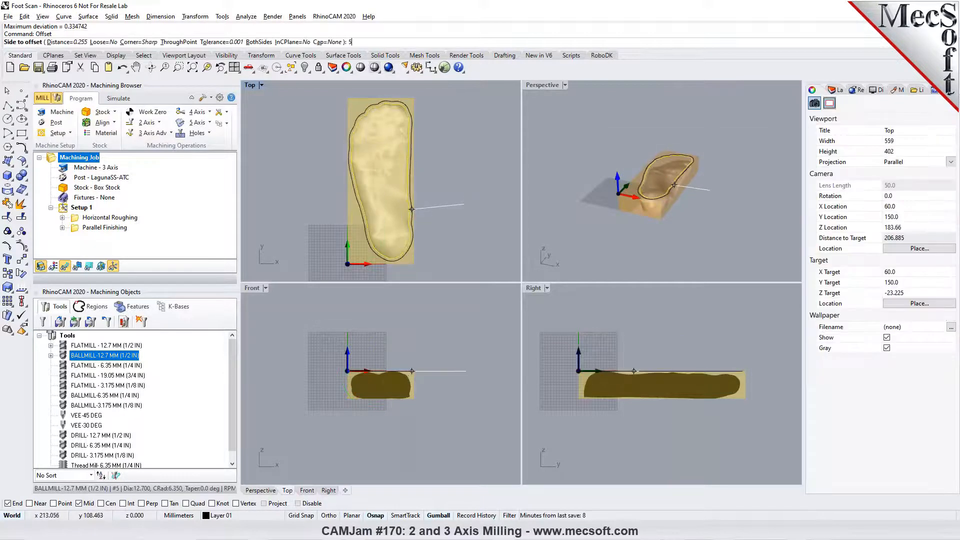
key("Return")
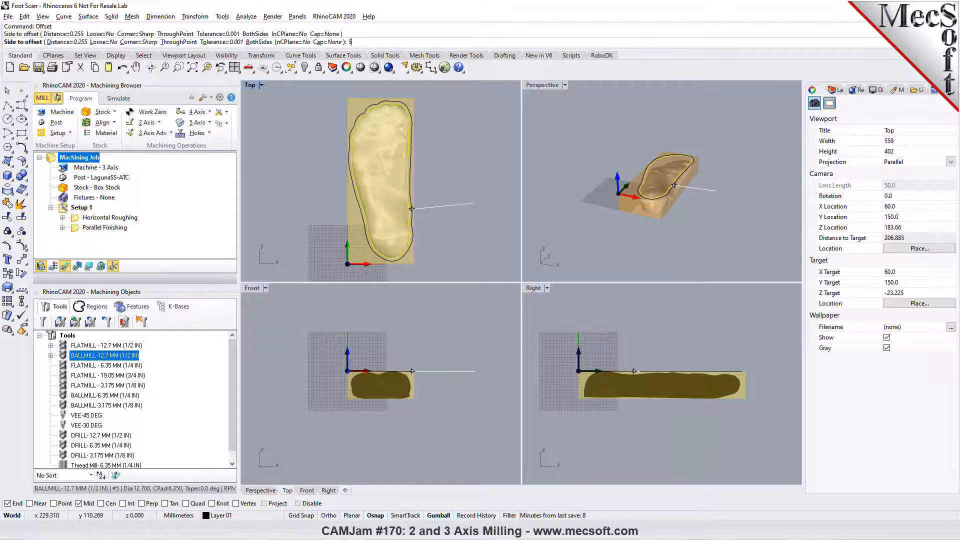
key("Escape")
scroll(373, 111, "up", 2)
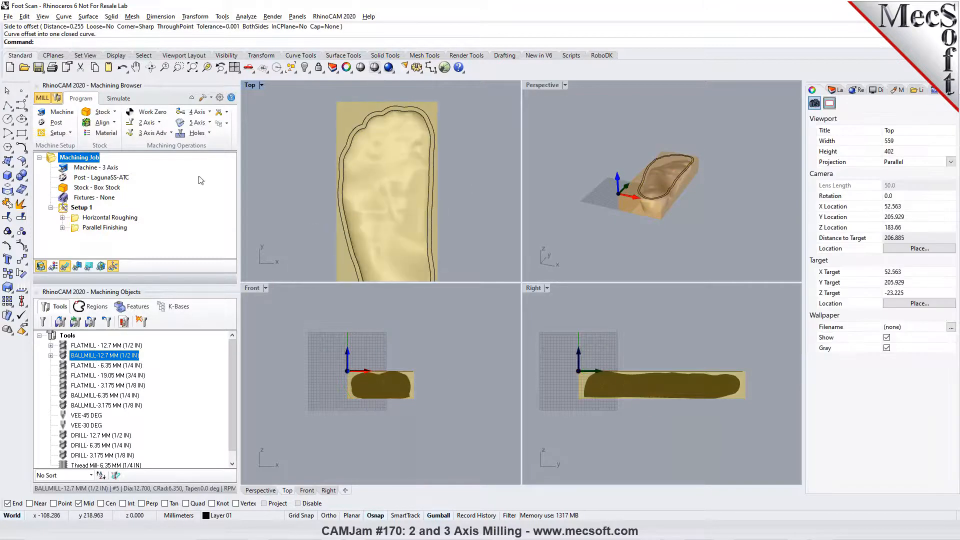
- Assign the outer offset curve as the part region for Horizontal Roughing and generate its toolpath
double_click(76, 219)
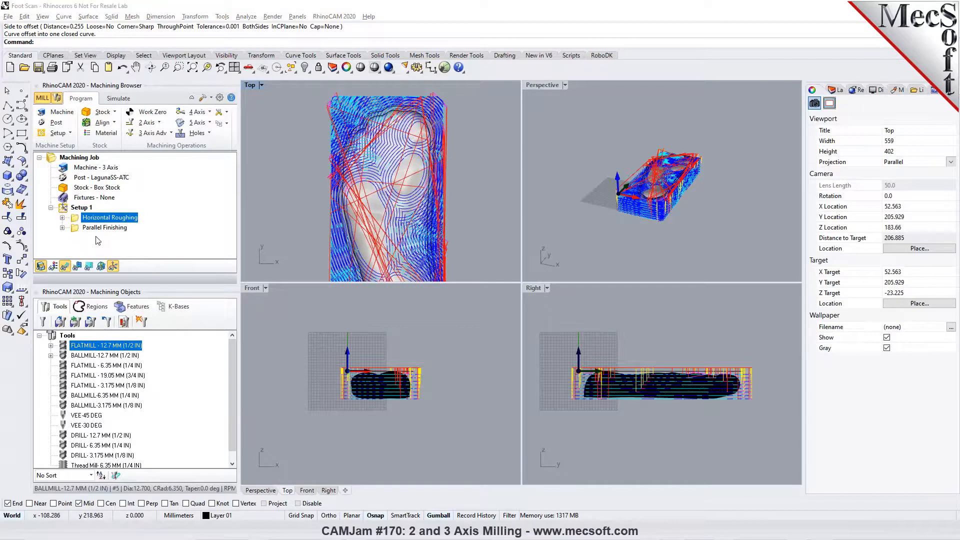
left_click(112, 319)
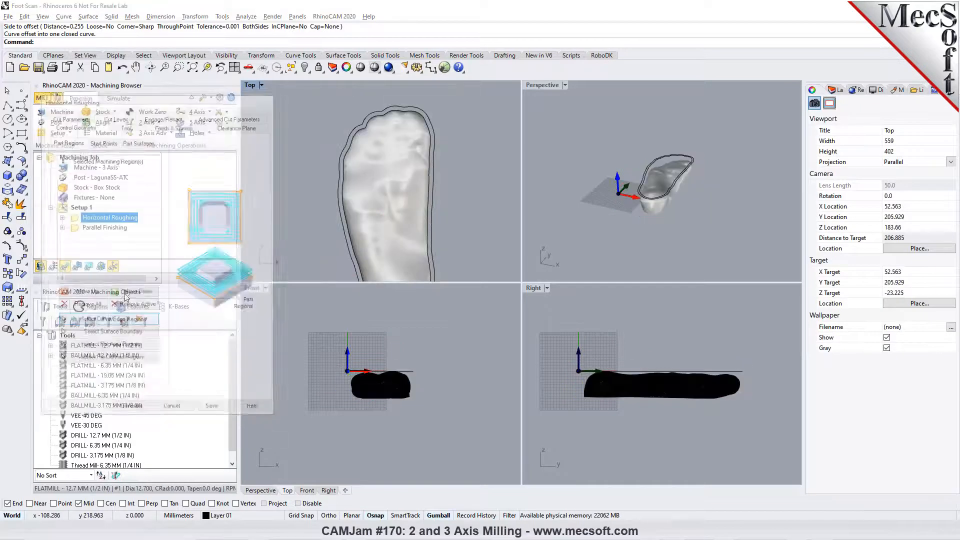
left_click(343, 147)
key("Return")
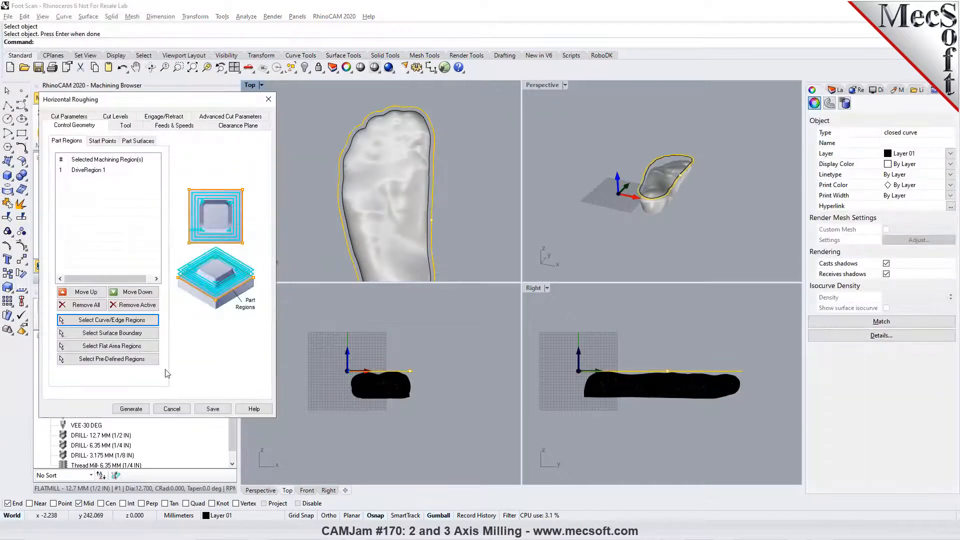
left_click(143, 403)
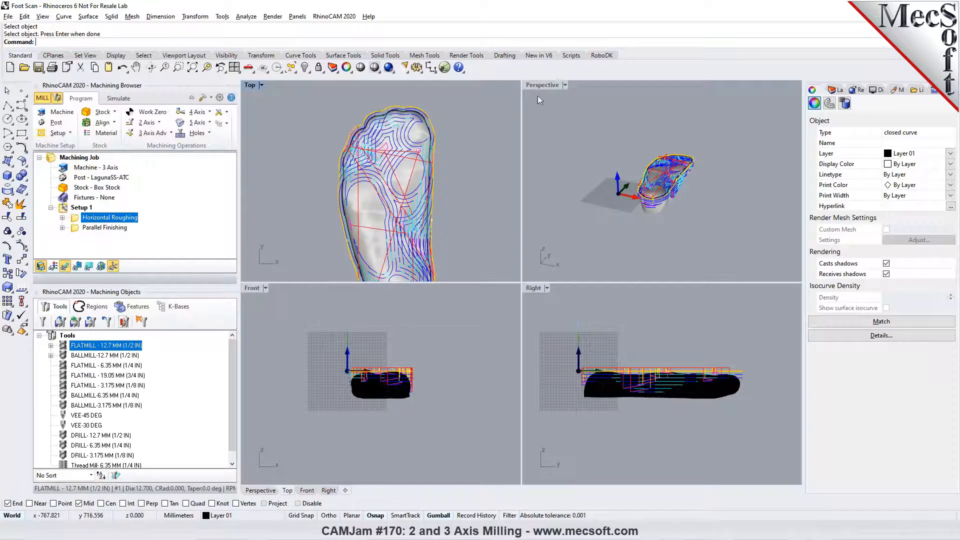
- Maximize the Perspective viewport, leaving the Parallel Finishing settings as they are
left_click(565, 86)
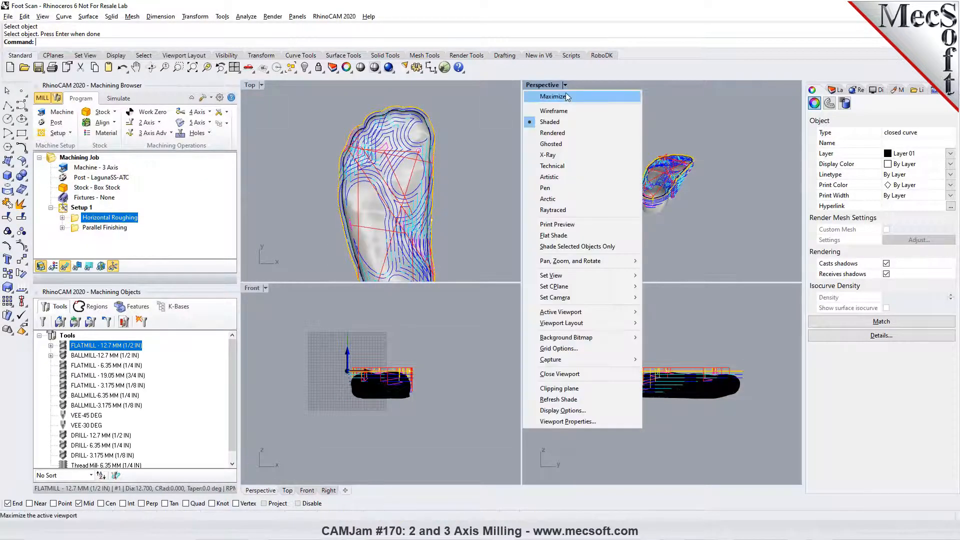
left_click(565, 96)
double_click(81, 228)
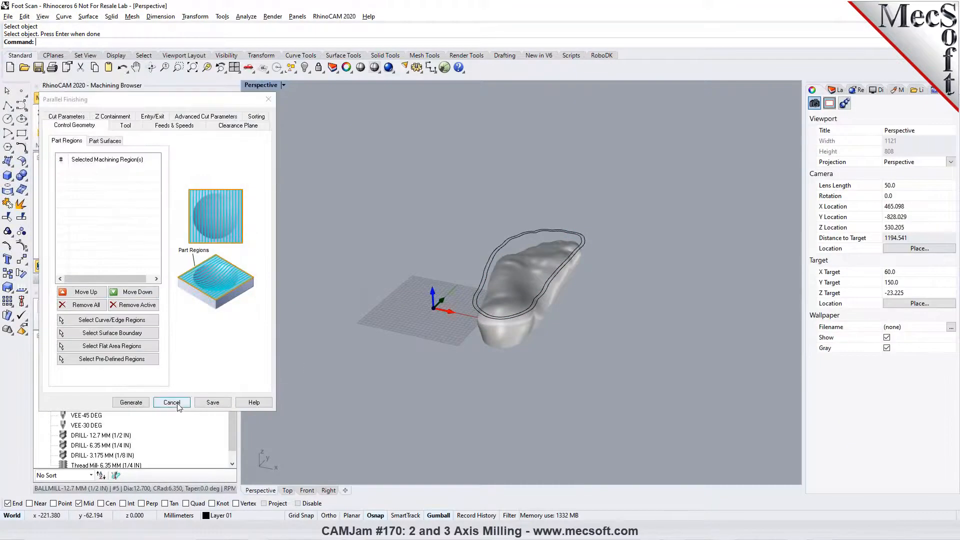
left_click(177, 405)
- Remove all part regions from Horizontal Roughing and limit its bottom cut level to -45
double_click(97, 219)
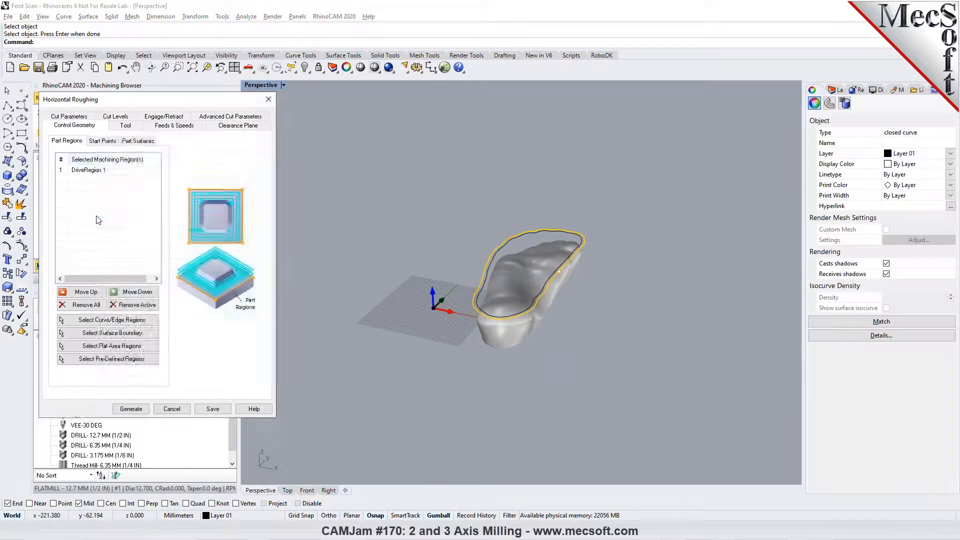
left_click(82, 304)
left_click(125, 125)
left_click(115, 116)
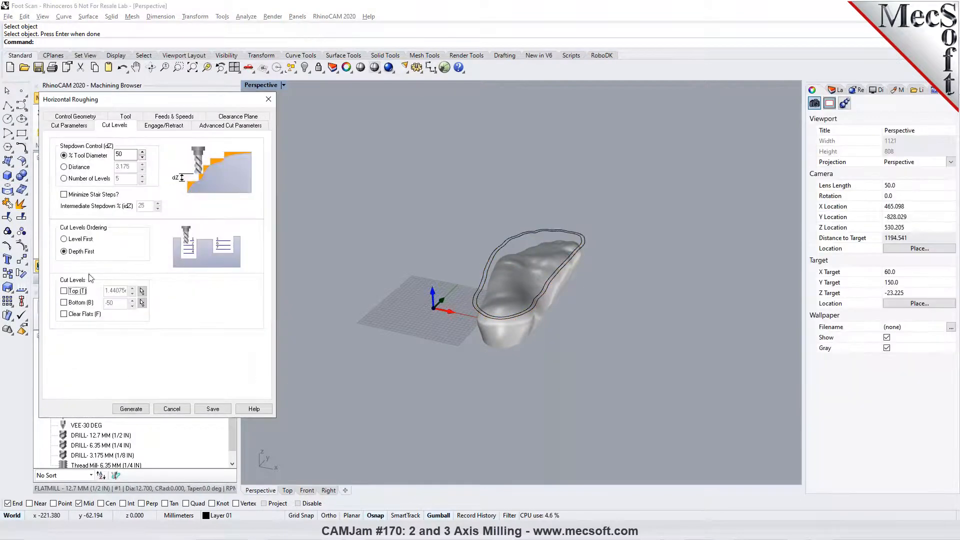
left_click(76, 303)
right_click_drag(454, 349, 526, 317)
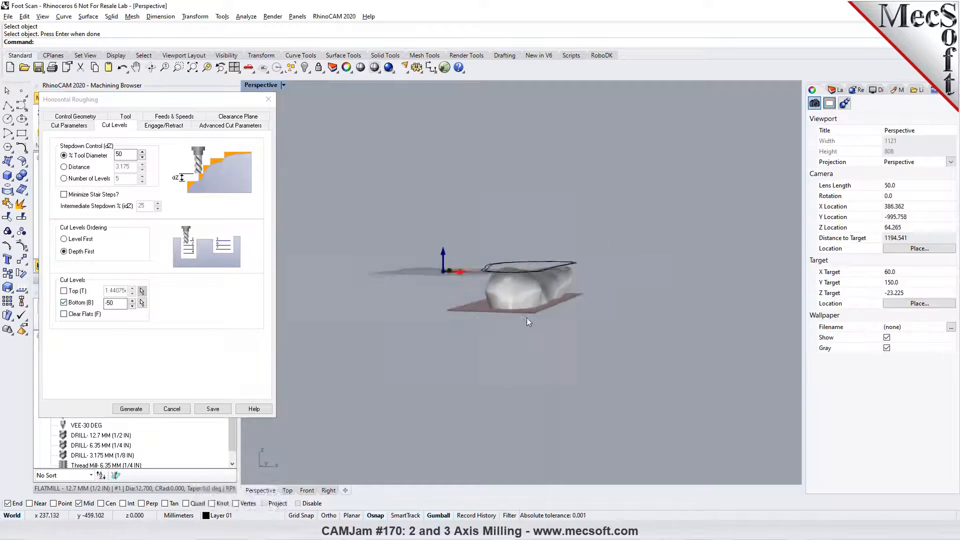
scroll(526, 317, "up", 5)
left_click(131, 301)
left_click(131, 301)
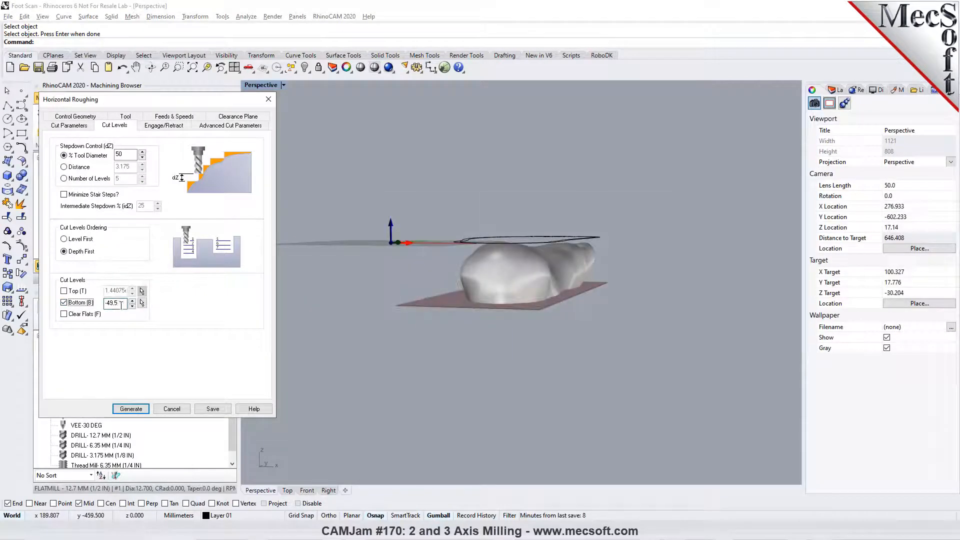
left_click_drag(120, 303, 112, 305)
type("5")
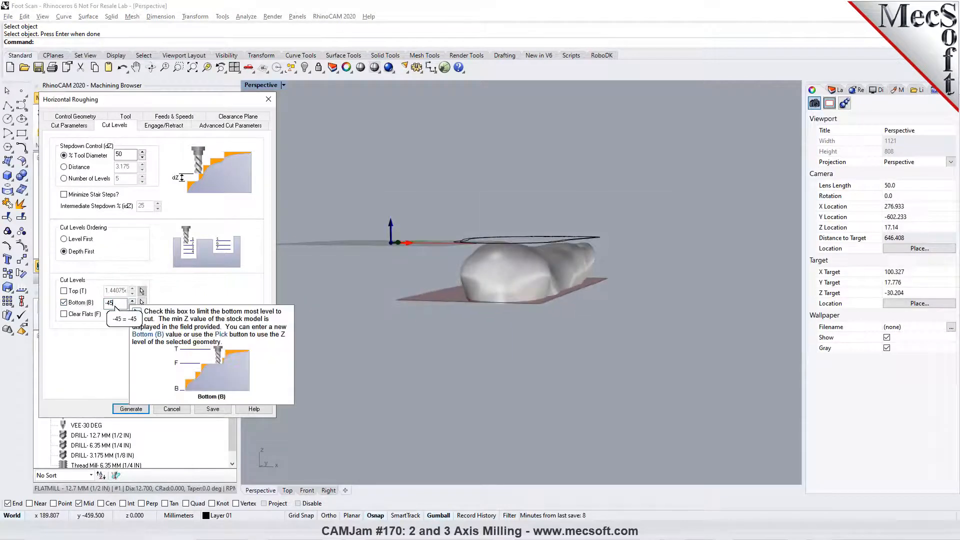
right_click_drag(515, 307, 282, 378)
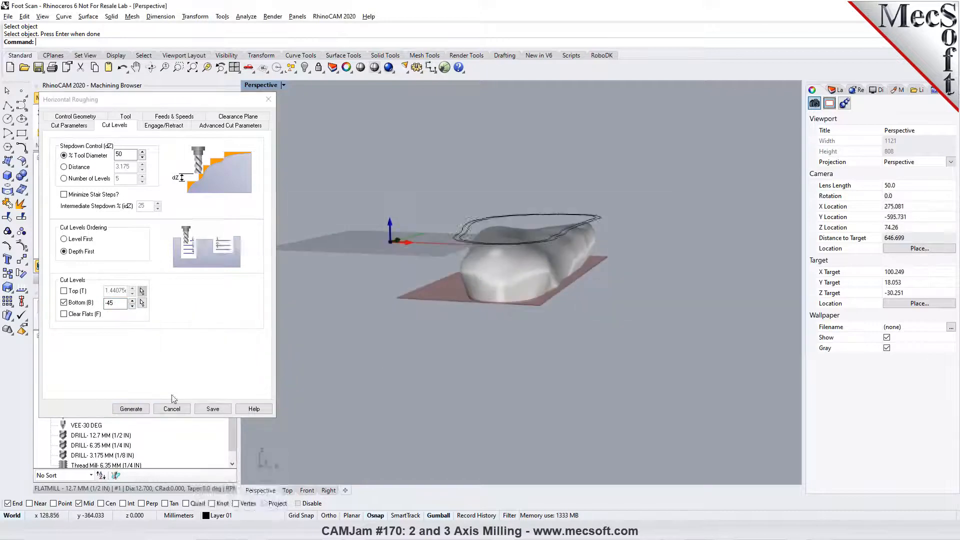
- Generate the Horizontal Roughing toolpath and simulate the material removal to the end, viewing the roughed foot closely
left_click(131, 408)
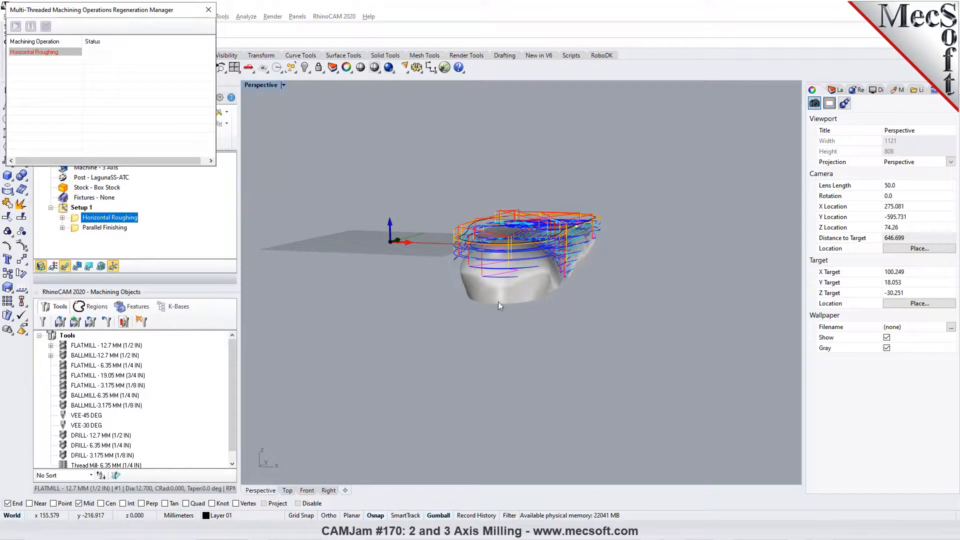
right_click_drag(480, 344, 420, 280)
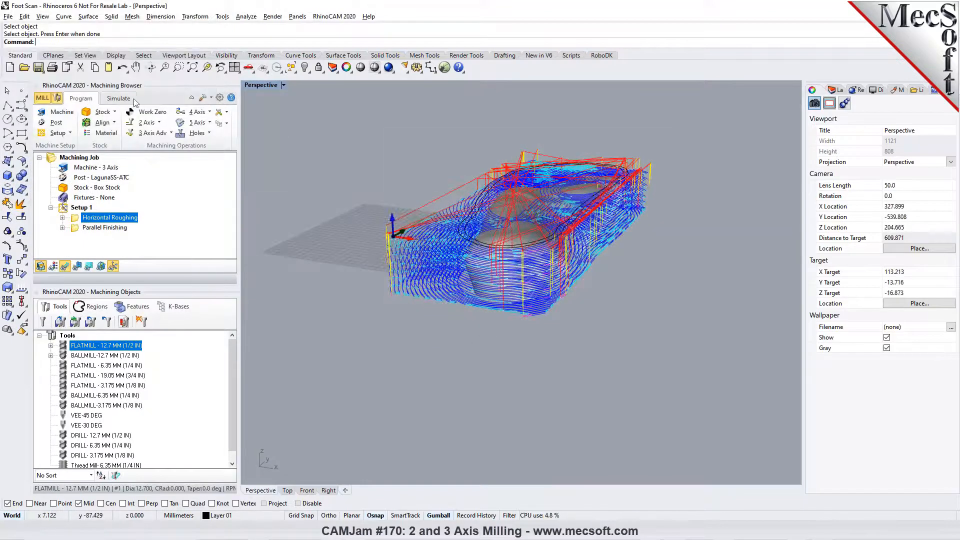
left_click(118, 98)
left_click(159, 122)
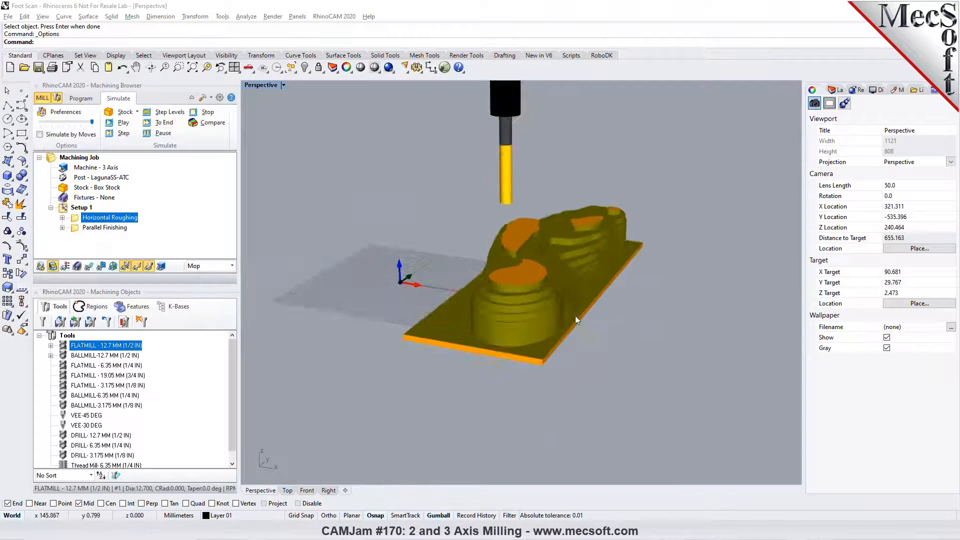
right_click_drag(575, 316, 550, 282)
right_click_drag(596, 351, 614, 413)
scroll(716, 188, "up", 3)
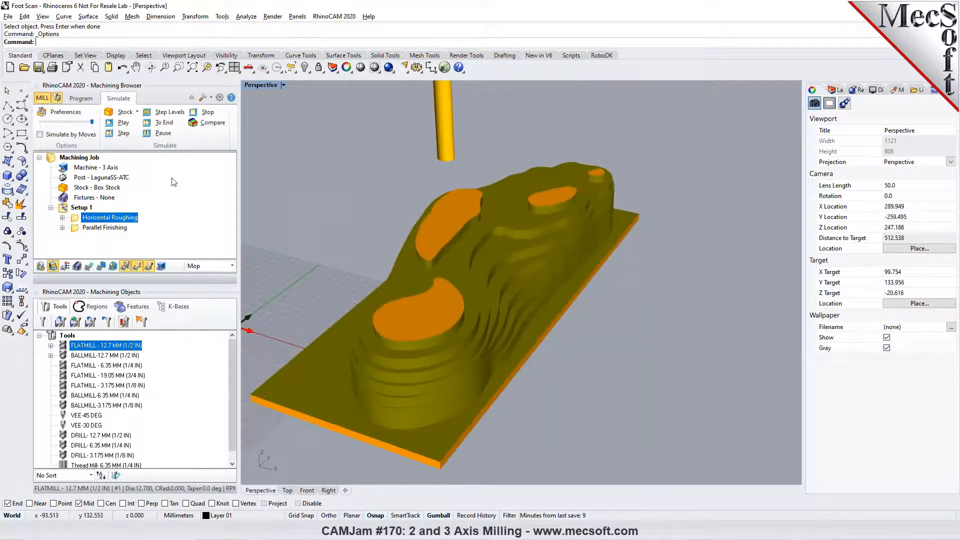
- Assign the outer offset curve as the part region for Parallel Finishing and generate its toolpath
left_click(81, 99)
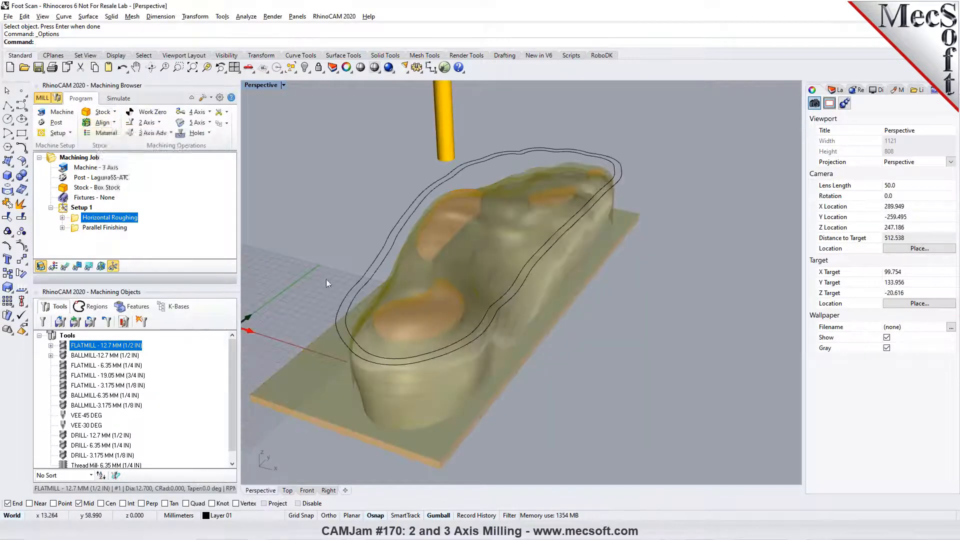
left_click(74, 229)
double_click(75, 229)
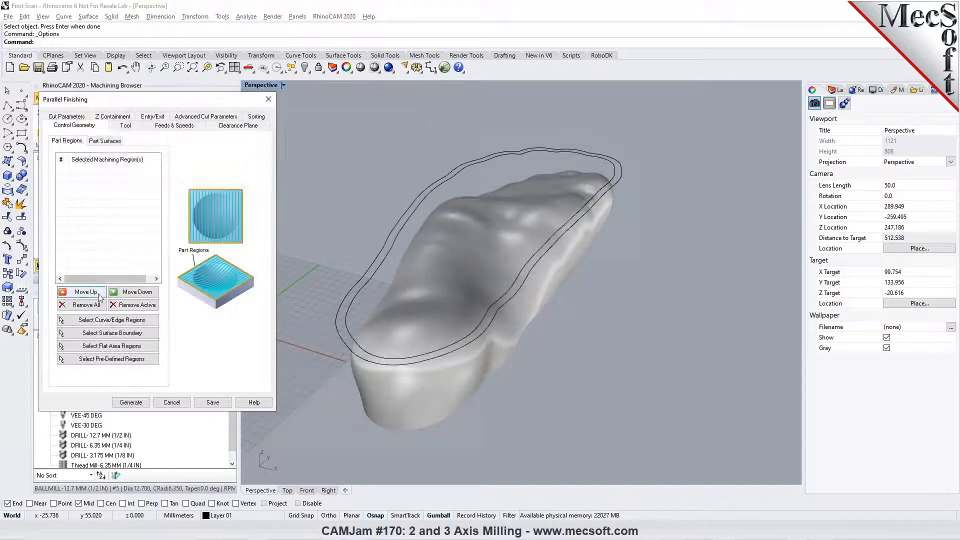
left_click(85, 315)
left_click(336, 308)
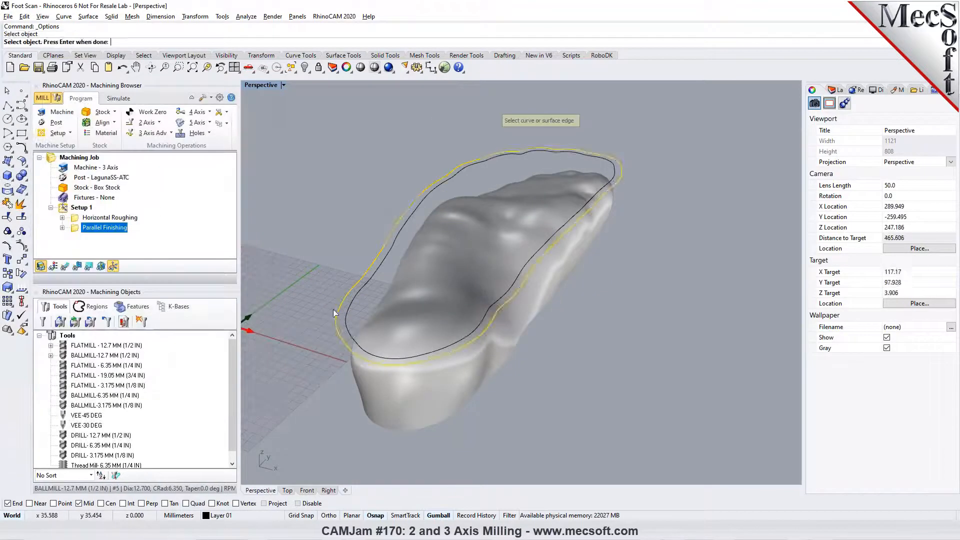
key("Return")
left_click(131, 403)
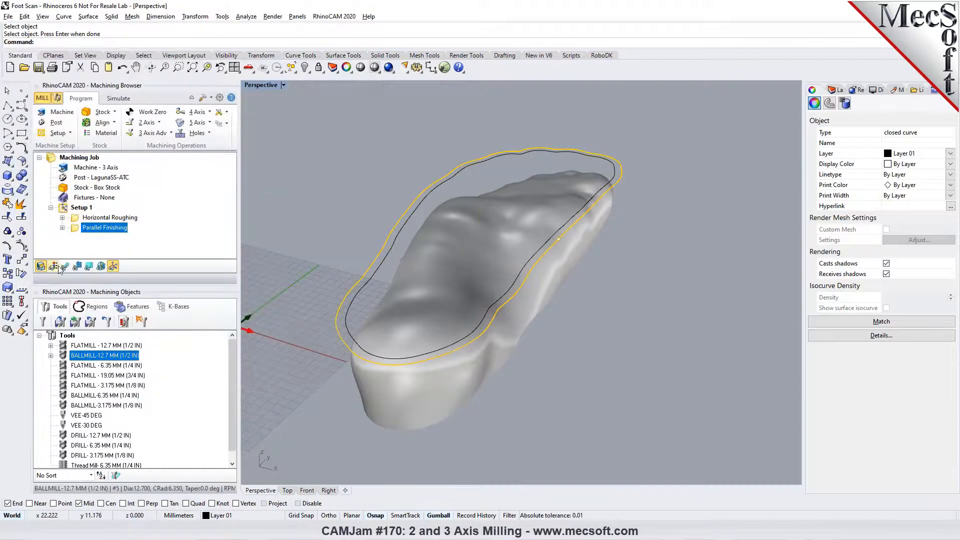
- Play the Parallel Finishing simulation on the roughed stock, view it from the side, and pause it partway
left_click(119, 99)
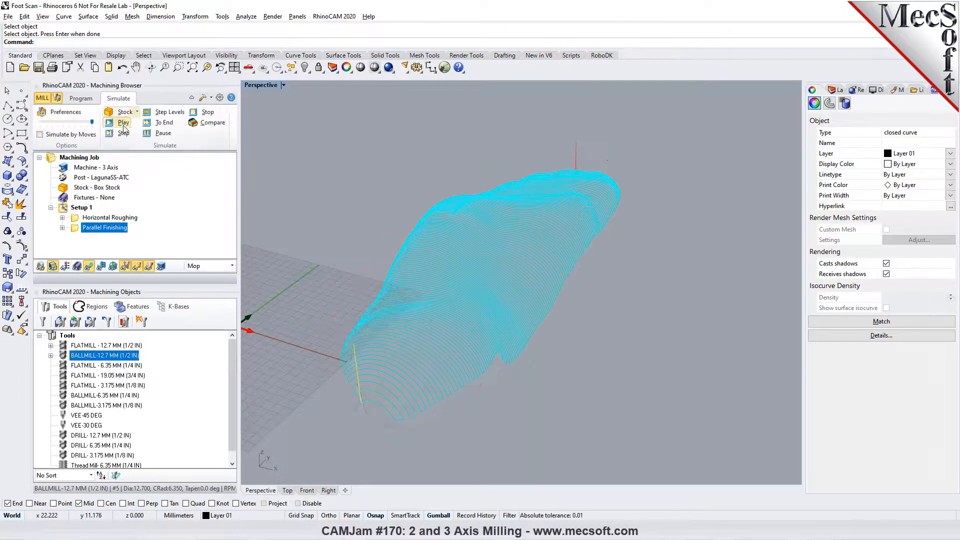
left_click(123, 122)
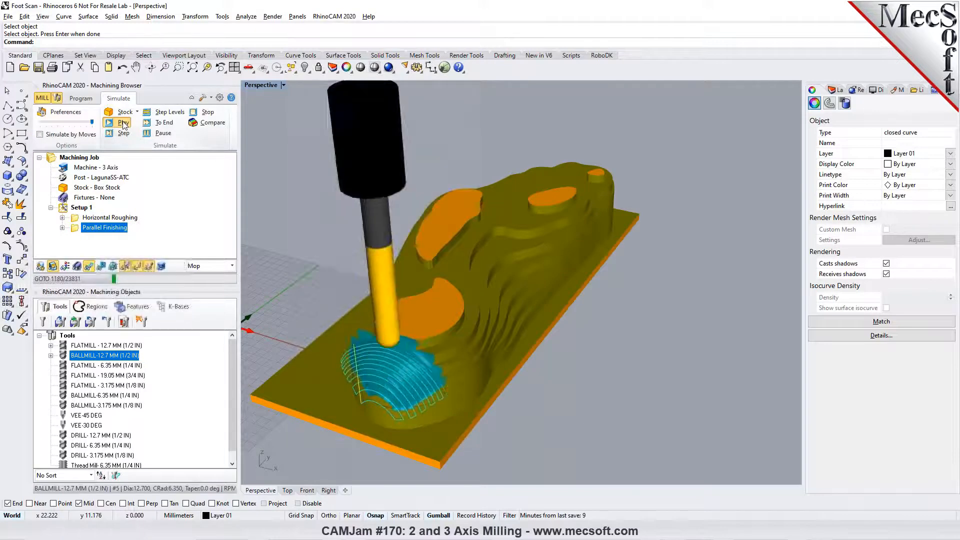
scroll(441, 347, "down", 2)
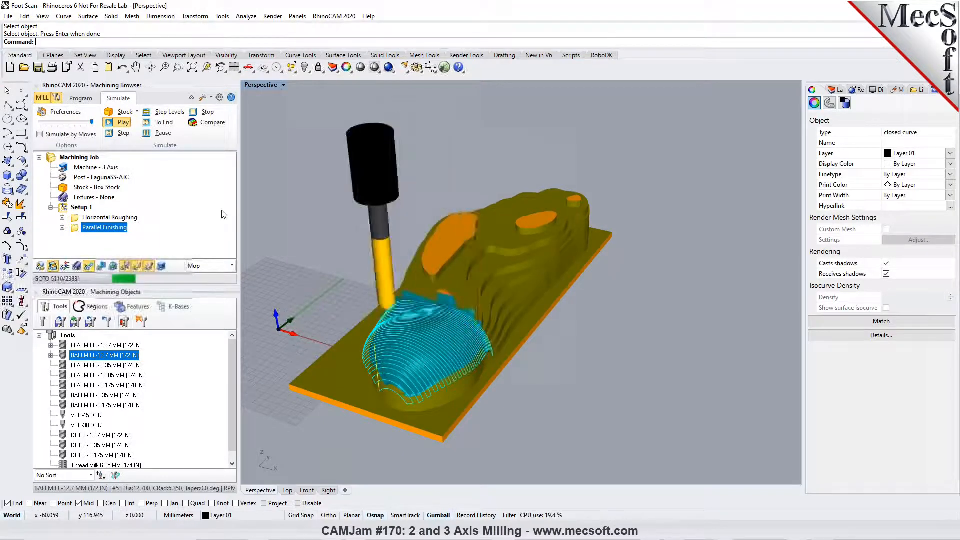
right_click_drag(411, 330, 522, 306)
right_click_drag(641, 349, 530, 351)
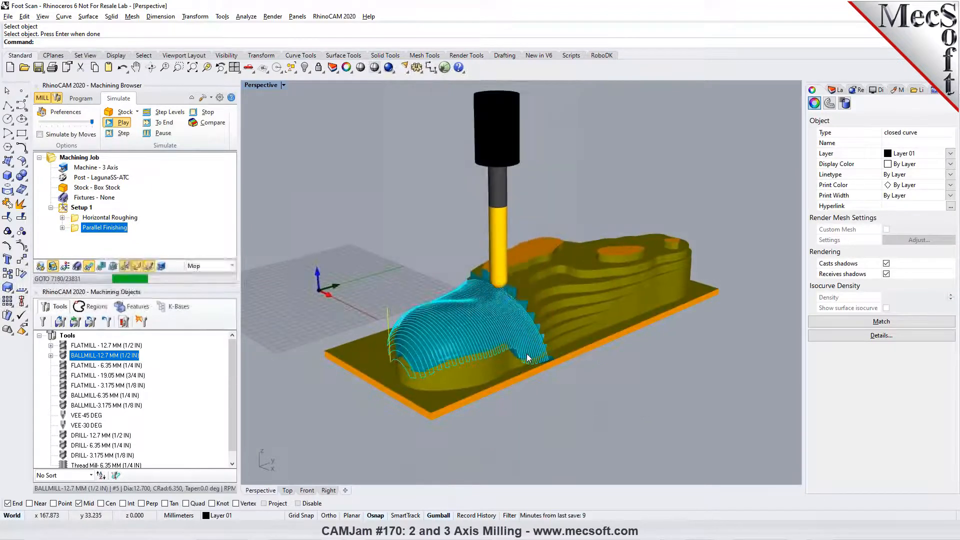
left_click(146, 134)
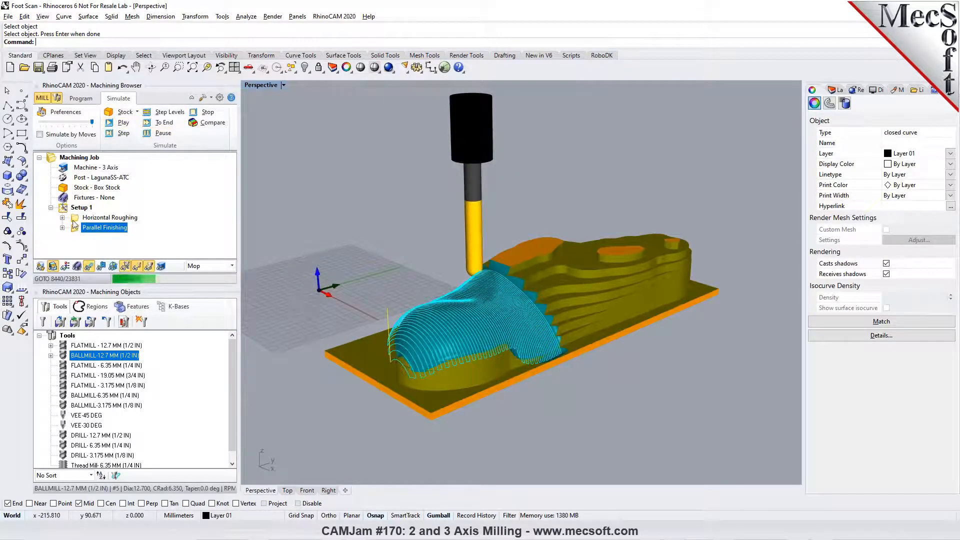
- Simulate all operations of Setup 1 starting from the uncut box stock
left_click(78, 207)
right_click(74, 216)
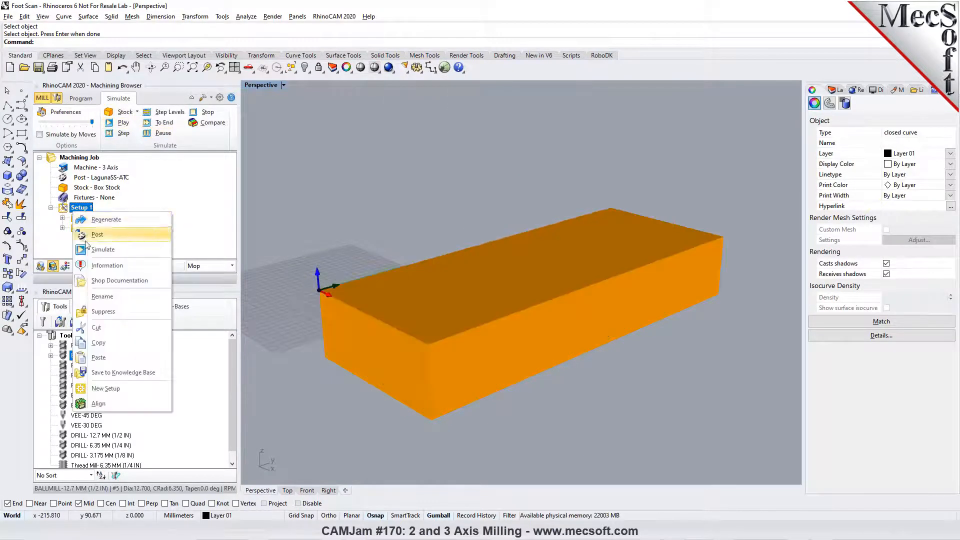
left_click(95, 248)
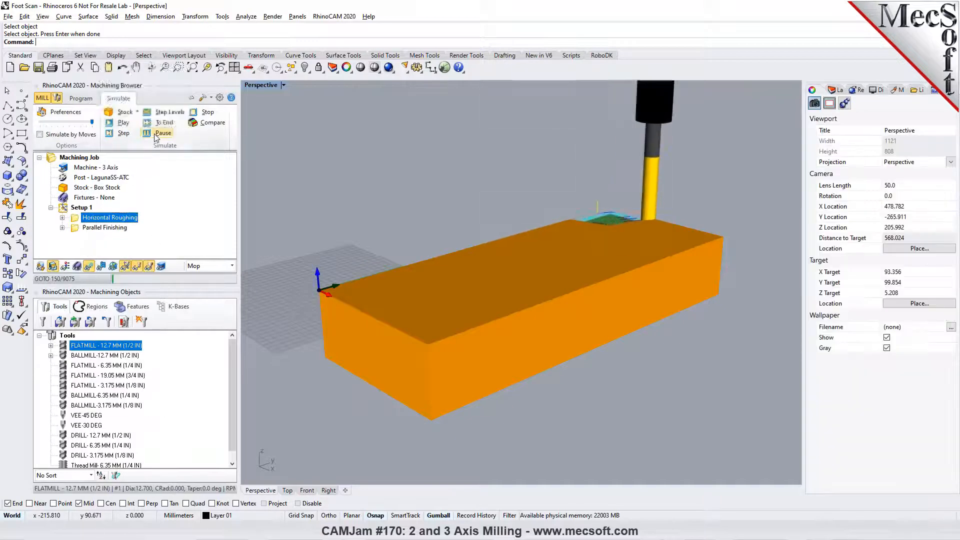
- Open the machining operations information for Setup 1 to examine the machine time of each operation
left_click(80, 98)
right_click(79, 208)
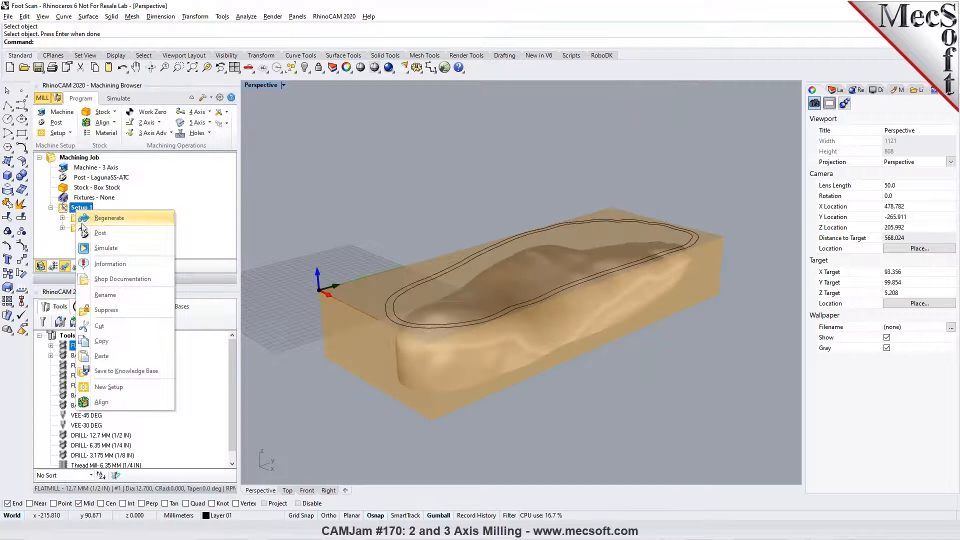
left_click(109, 263)
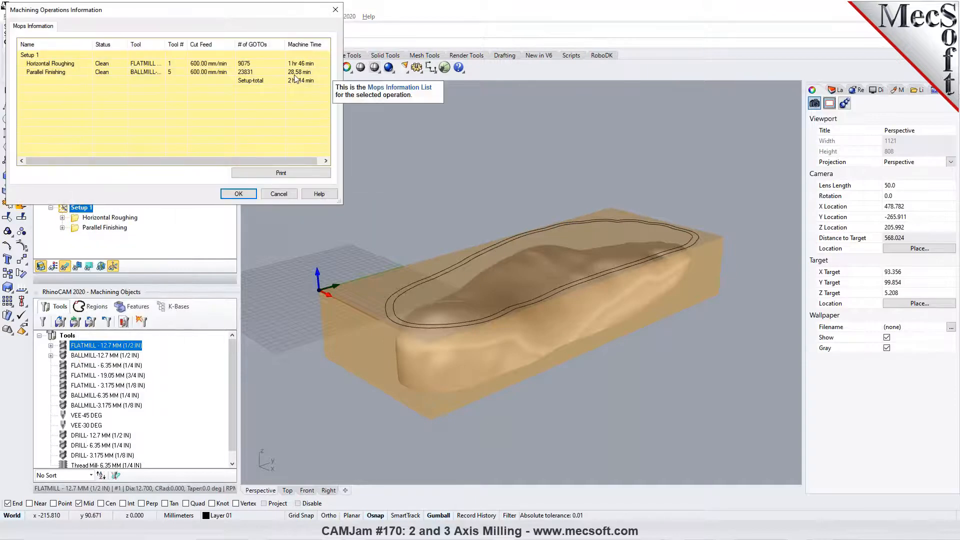
- Check the Parallel Finishing machine time and close the machining operations information
left_click(209, 77)
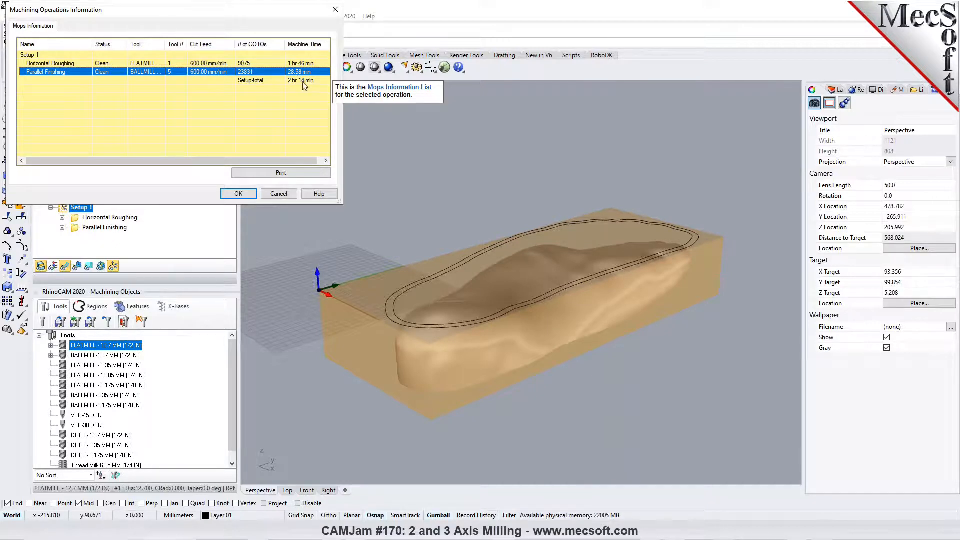
left_click(273, 194)
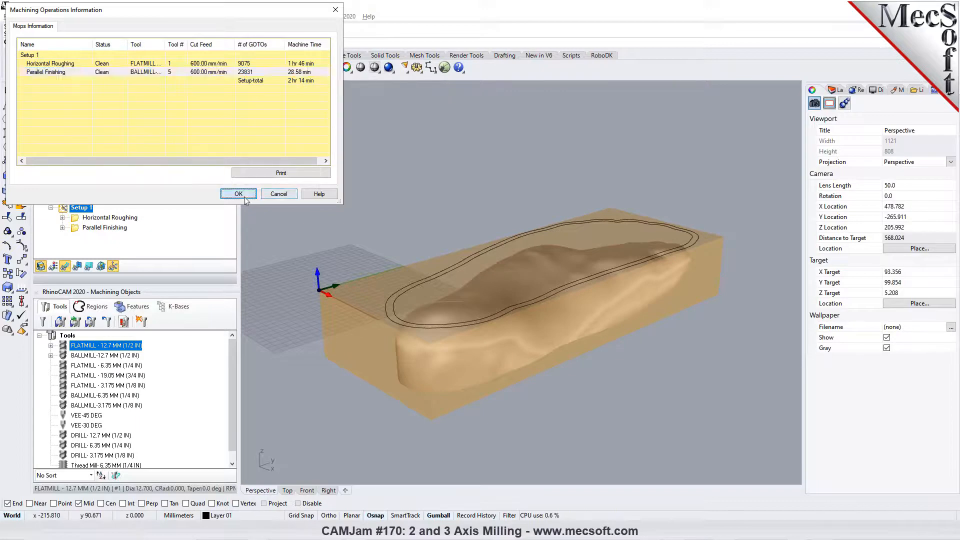
left_click(112, 229)
key("ctrl+c")
key("ctrl+v")
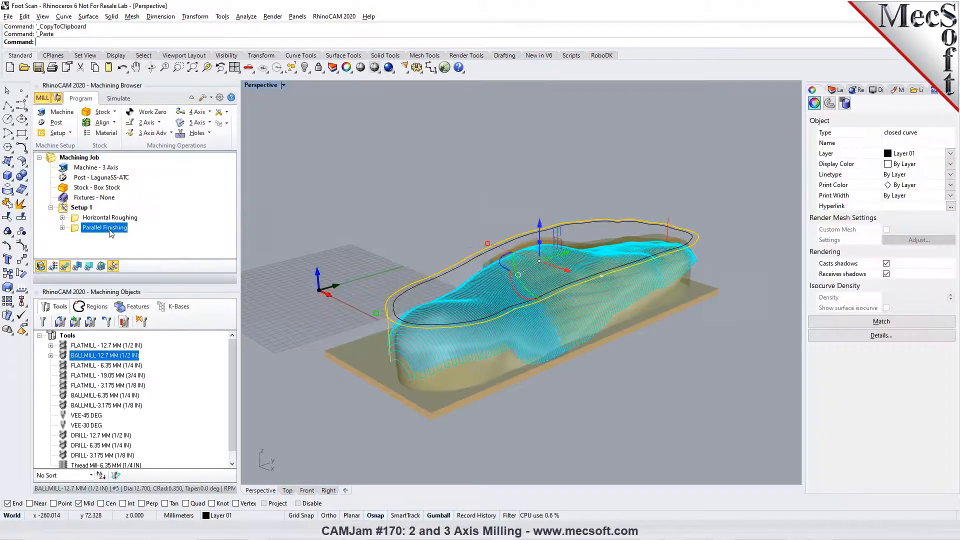
key("Escape")
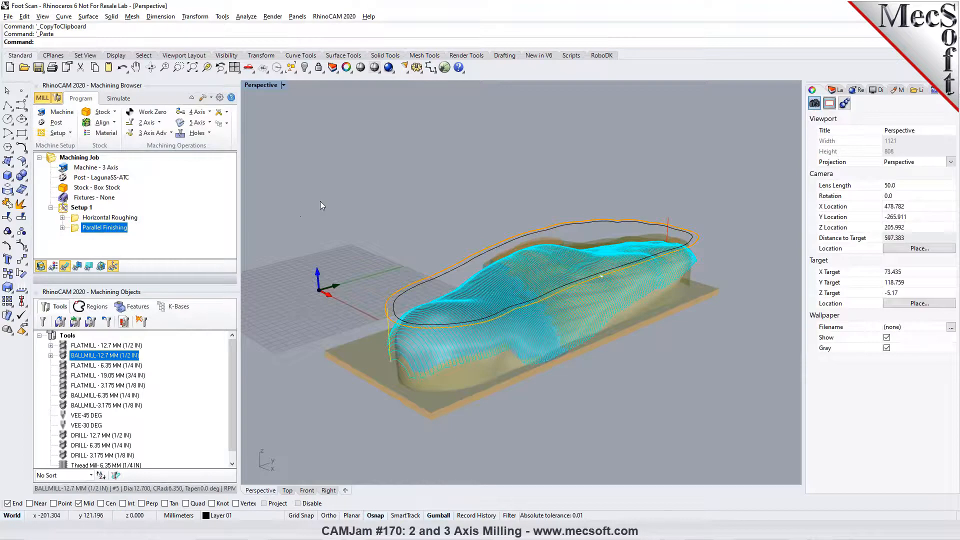
key("ctrl+z")
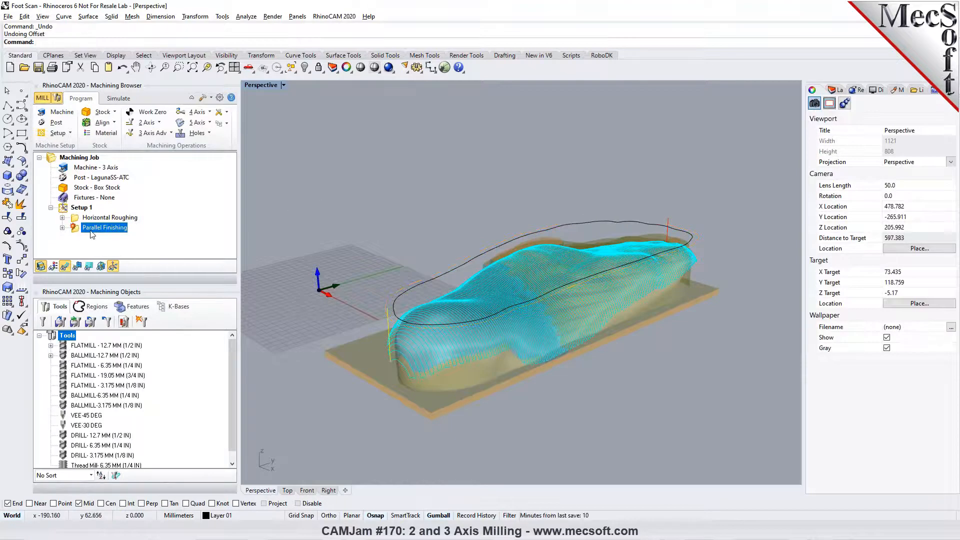
right_click(122, 67)
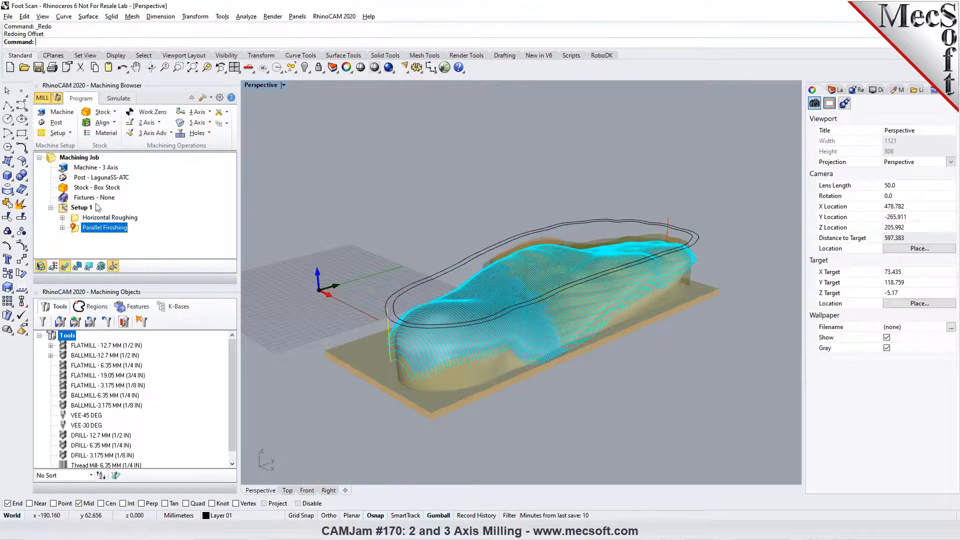
- Duplicate the Parallel Finishing operation within Setup 1
right_click(80, 233)
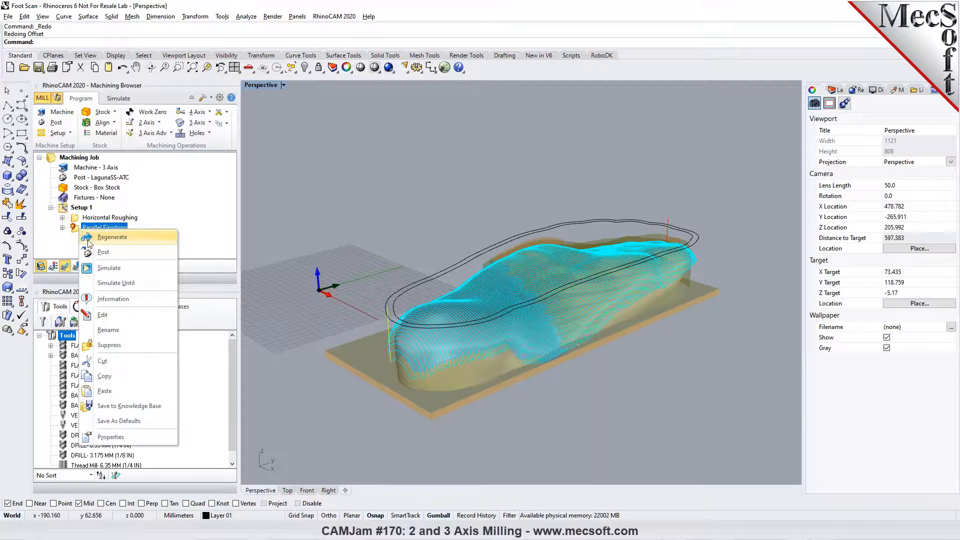
left_click(103, 376)
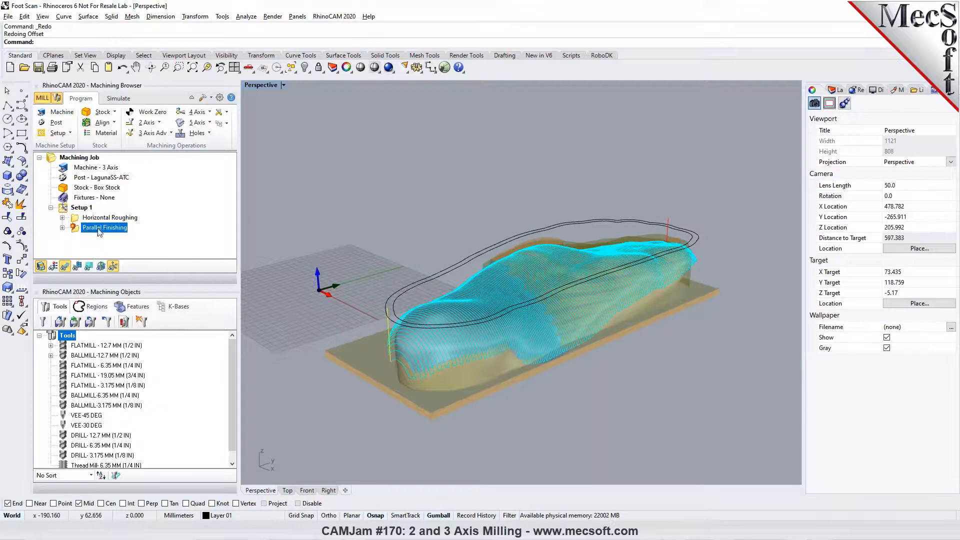
right_click(98, 228)
left_click(115, 390)
- Reassign the outer offset curve as the part region of the original Parallel Finishing and generate its toolpath
double_click(83, 227)
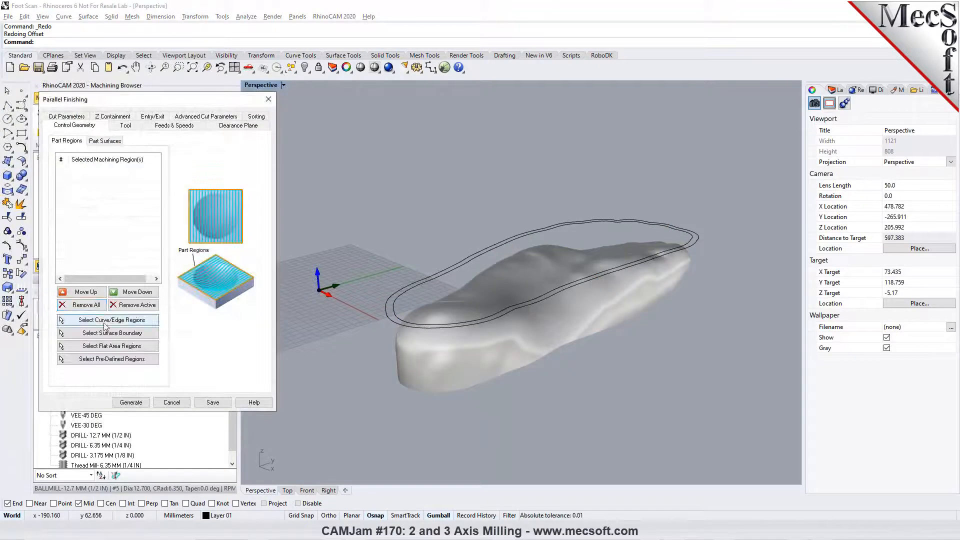
left_click(110, 320)
left_click(404, 286)
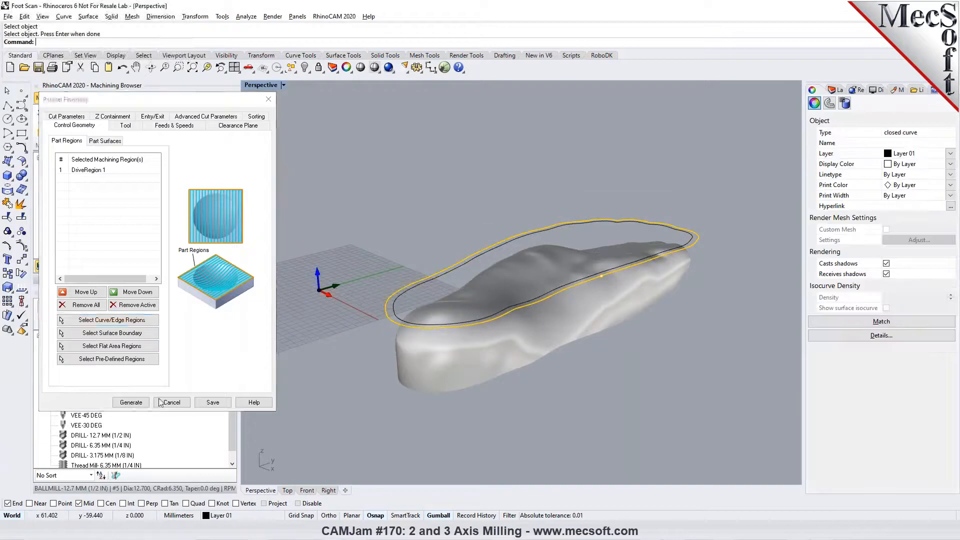
left_click(132, 402)
- Set the copied Parallel Finishing's angle of cuts to 90, assign the outer offset curve as its part region, and generate its toolpath
left_click(82, 240)
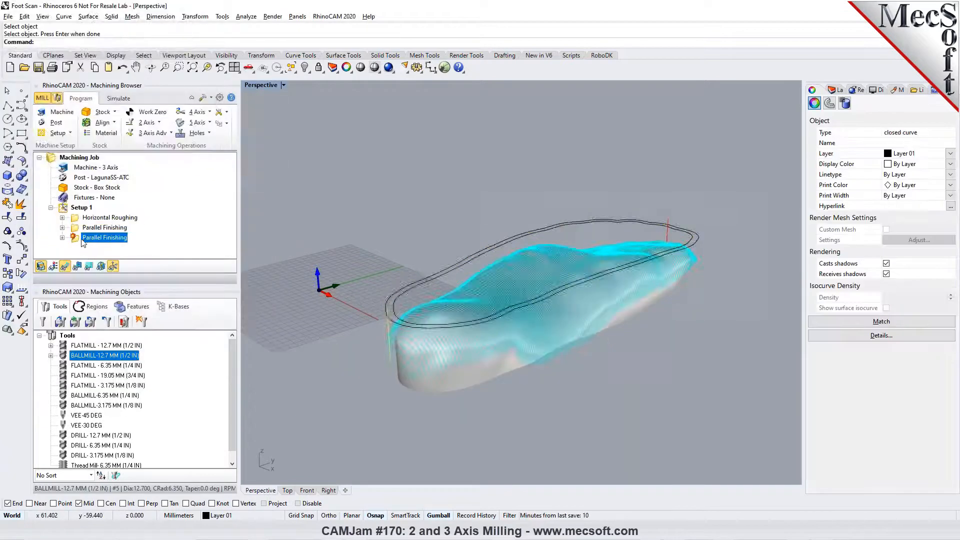
double_click(82, 240)
double_click(115, 259)
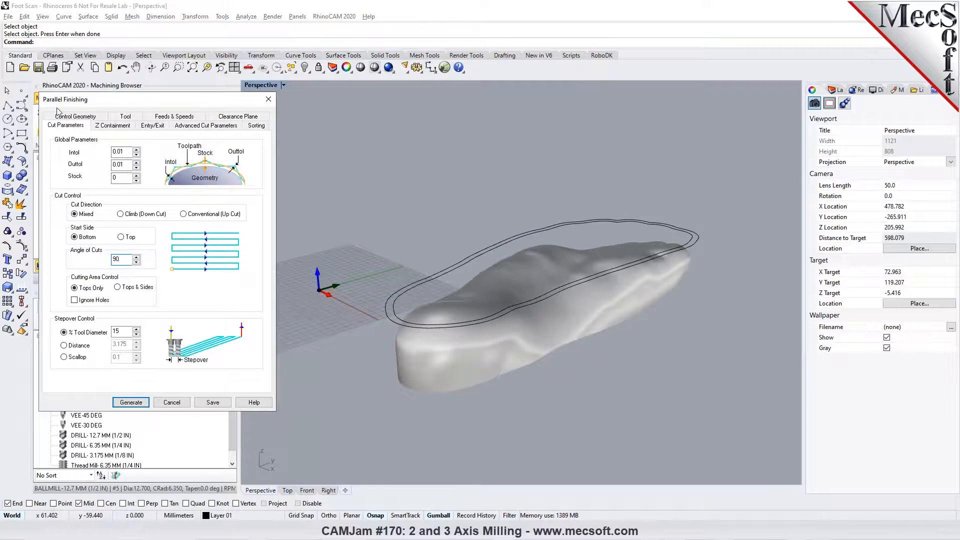
left_click(90, 117)
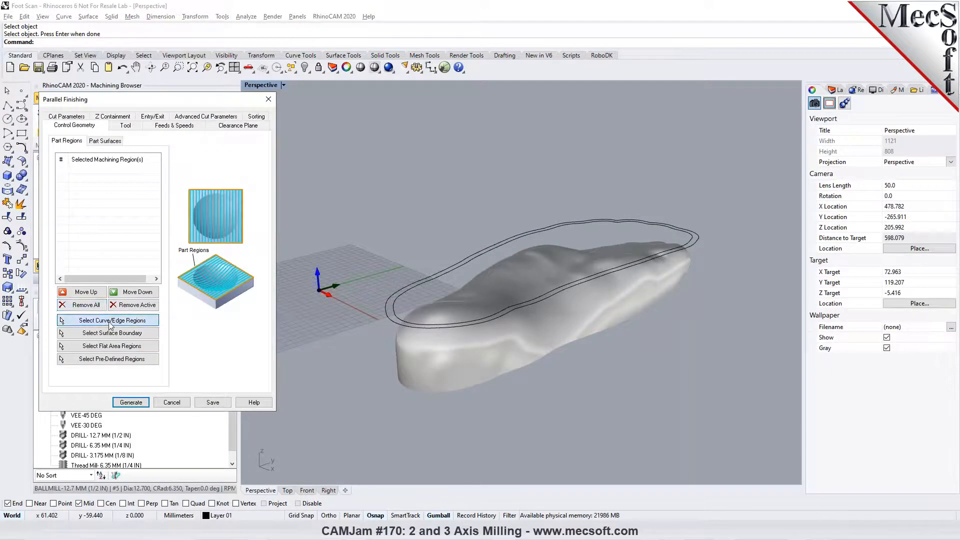
left_click(110, 320)
left_click(387, 319)
key("Return")
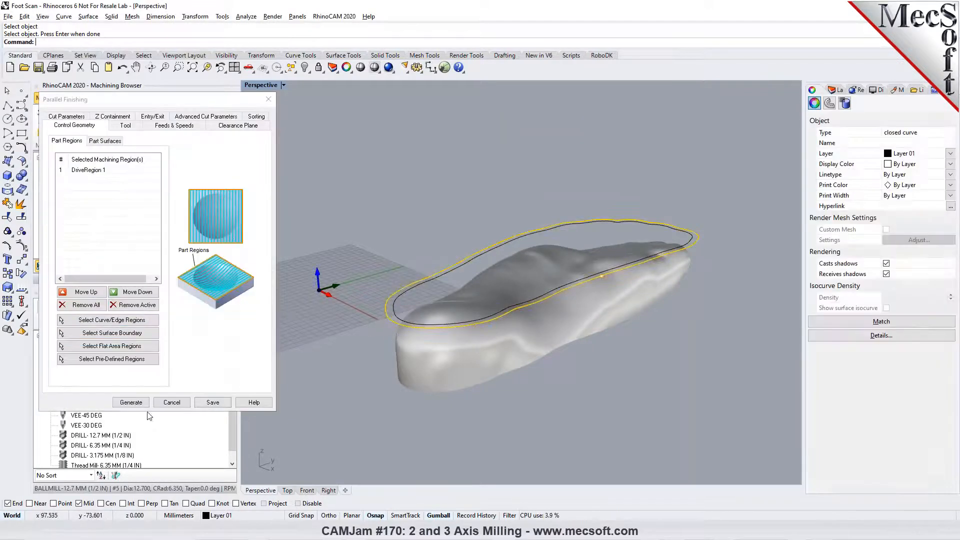
left_click(129, 402)
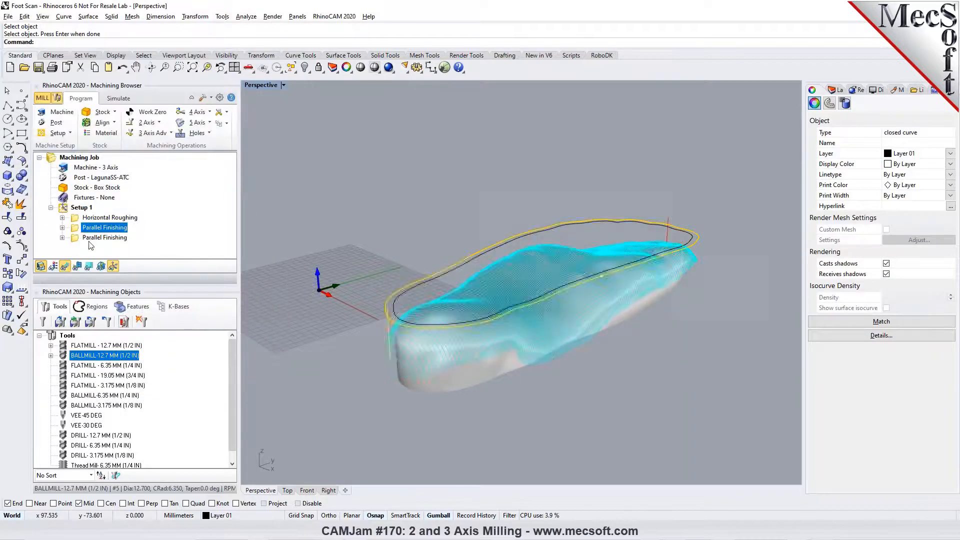
- Compare the machine times of both Parallel Finishing operations in the machining operations information
left_click(105, 227, "ctrl")
right_click(91, 240)
left_click(111, 310)
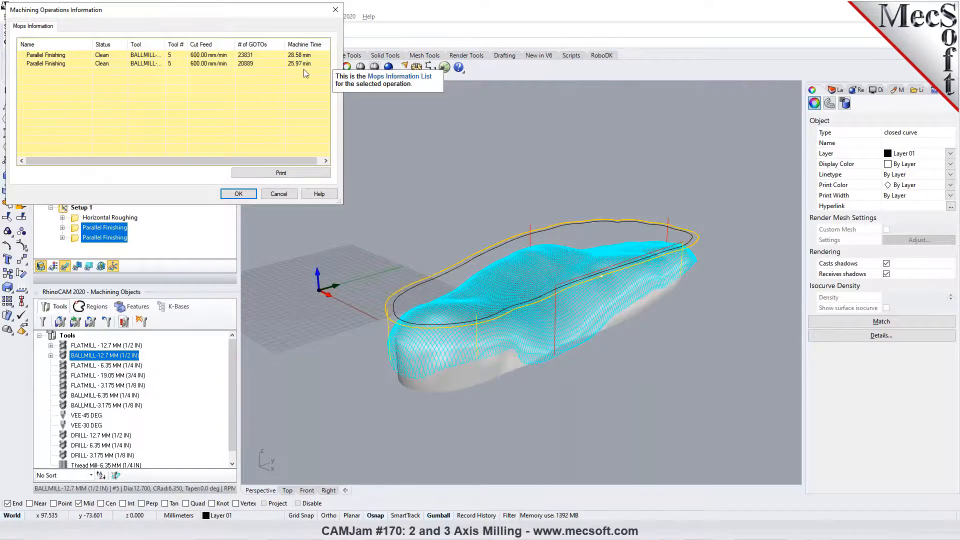
left_click(284, 198)
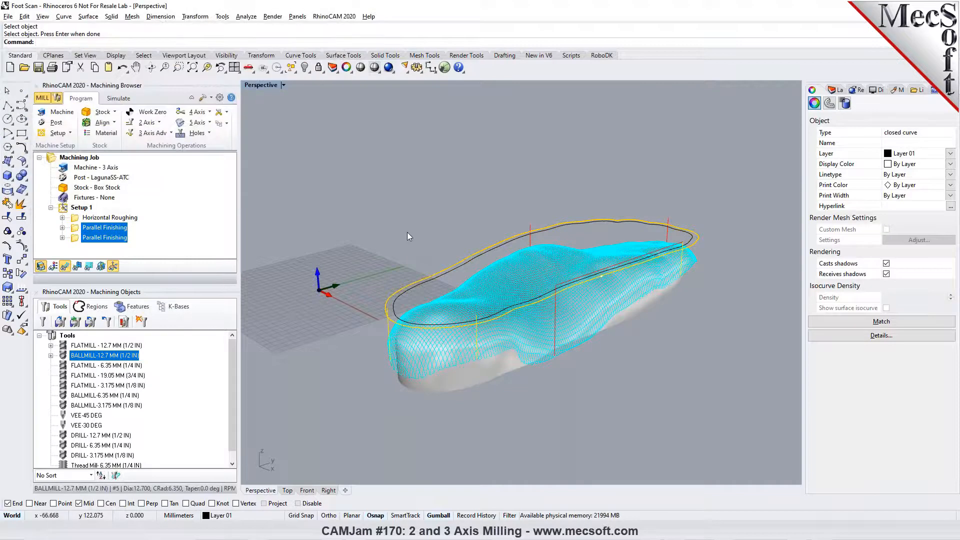
- Compare the toolpaths of the two Parallel Finishing operations, examining the first one's coverage around the heel and sides from several angles
left_click(77, 228)
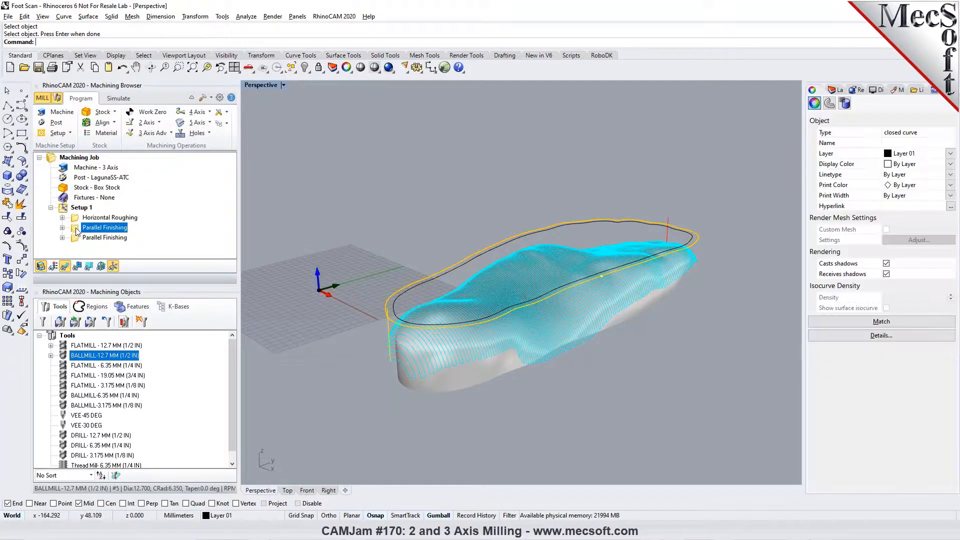
left_click(77, 237)
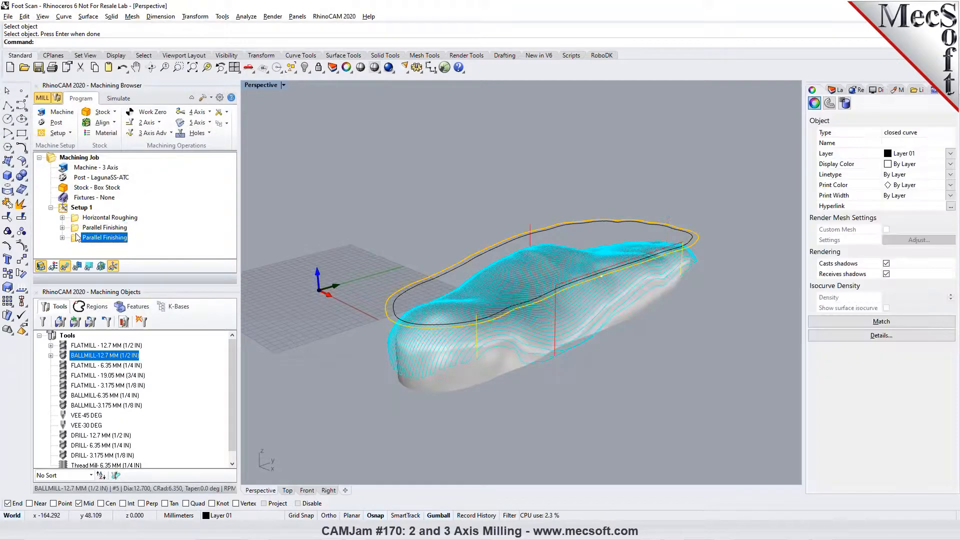
left_click(77, 227)
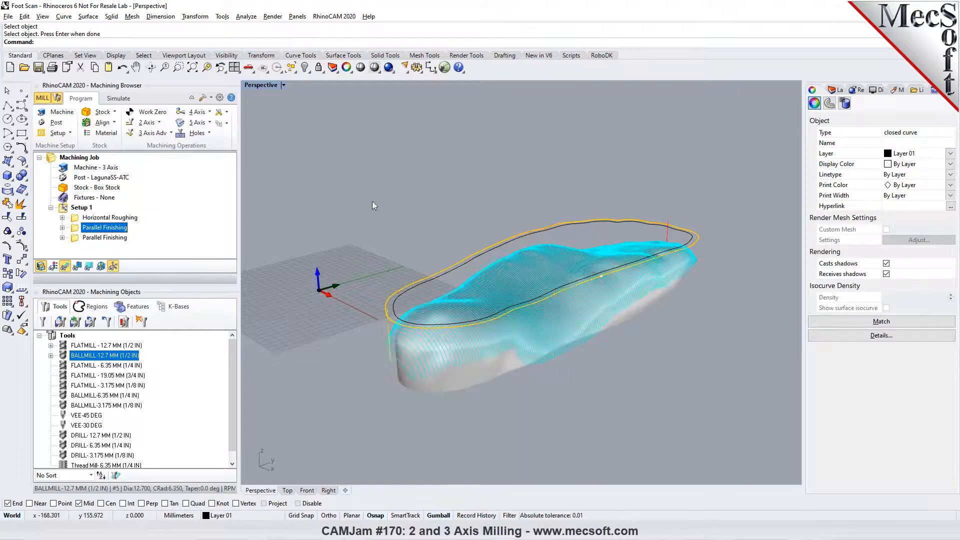
right_click_drag(404, 273, 705, 290)
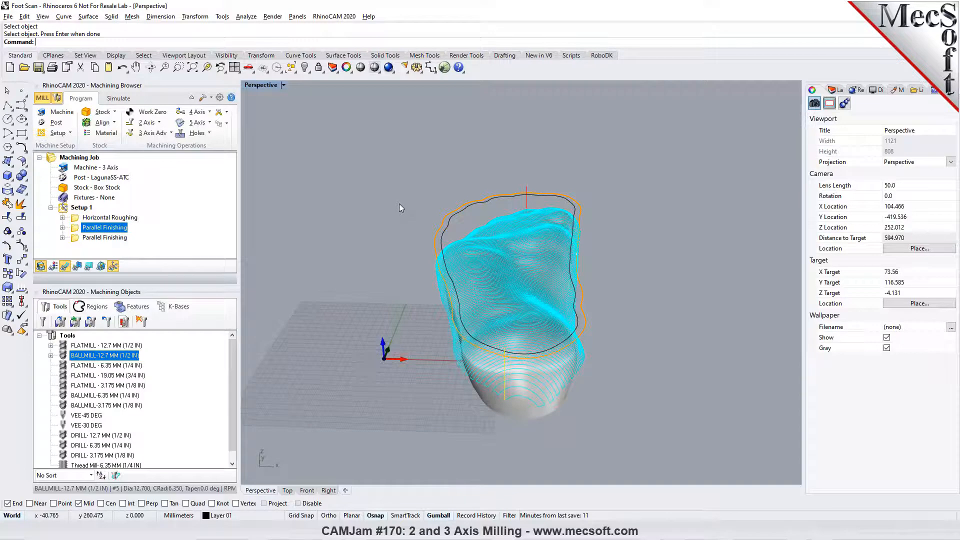
scroll(507, 322, "up", 2)
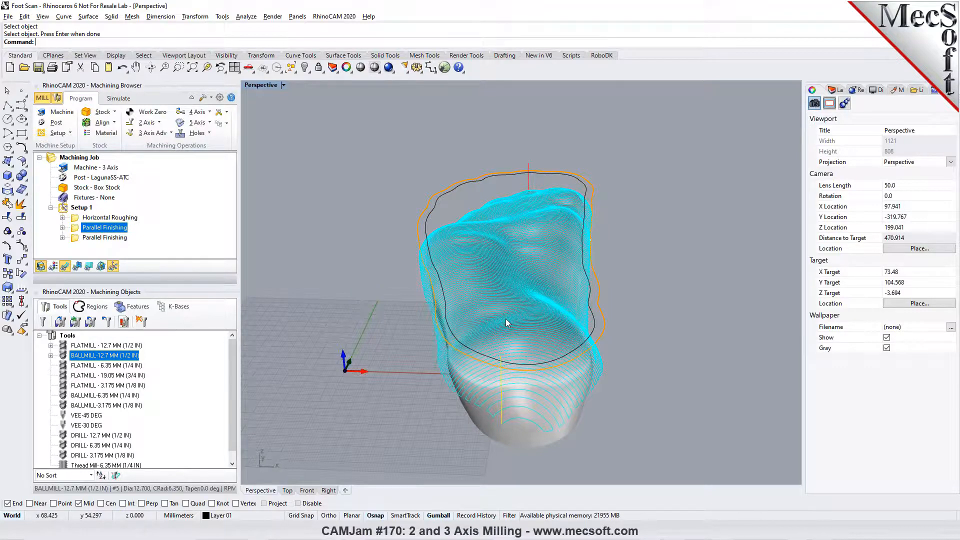
right_click_drag(506, 318, 456, 263)
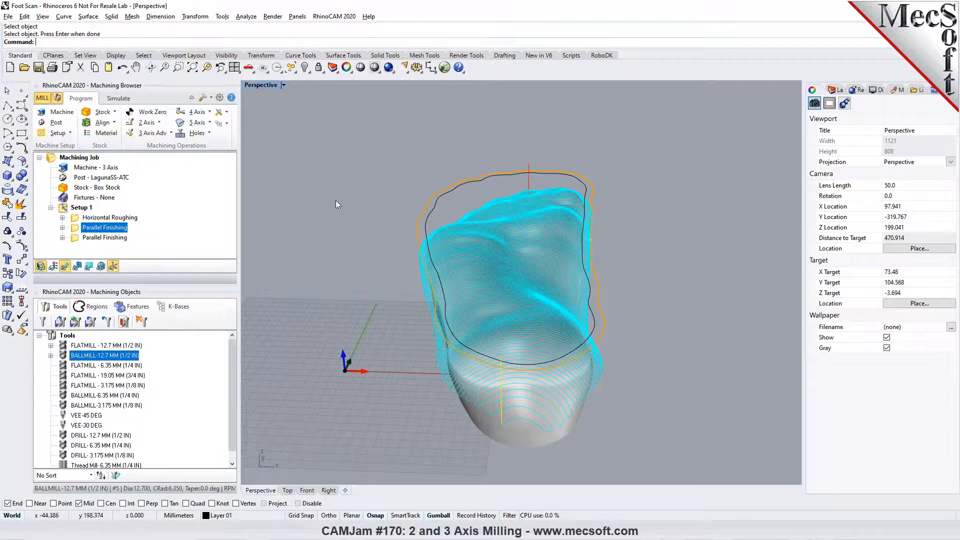
right_click_drag(553, 229, 477, 256)
scroll(465, 230, "down", 3)
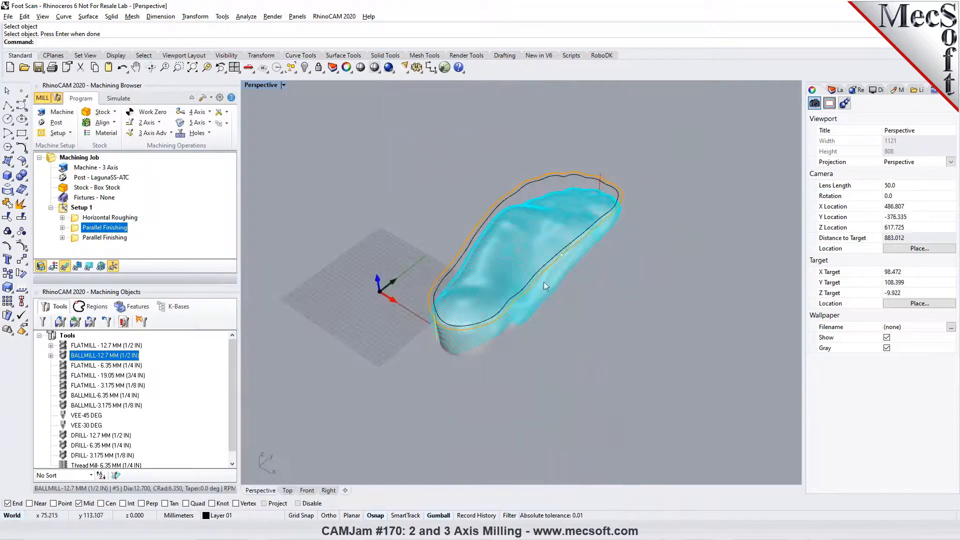
- Show the foot in four viewports zoomed to extents, activate the Front view, and switch RhinoCAM to its mesh modelling module
left_click(234, 67)
right_click(193, 67)
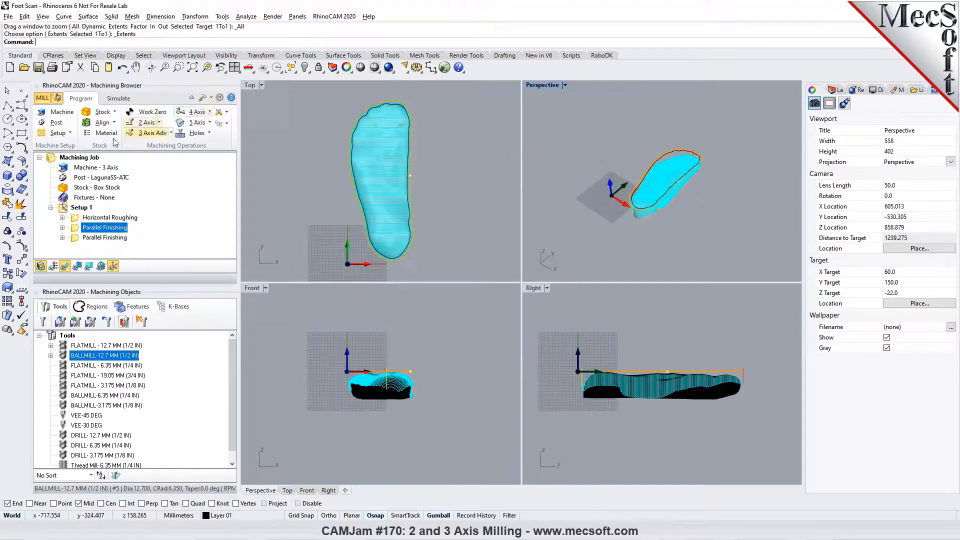
left_click(85, 157)
left_click(433, 274)
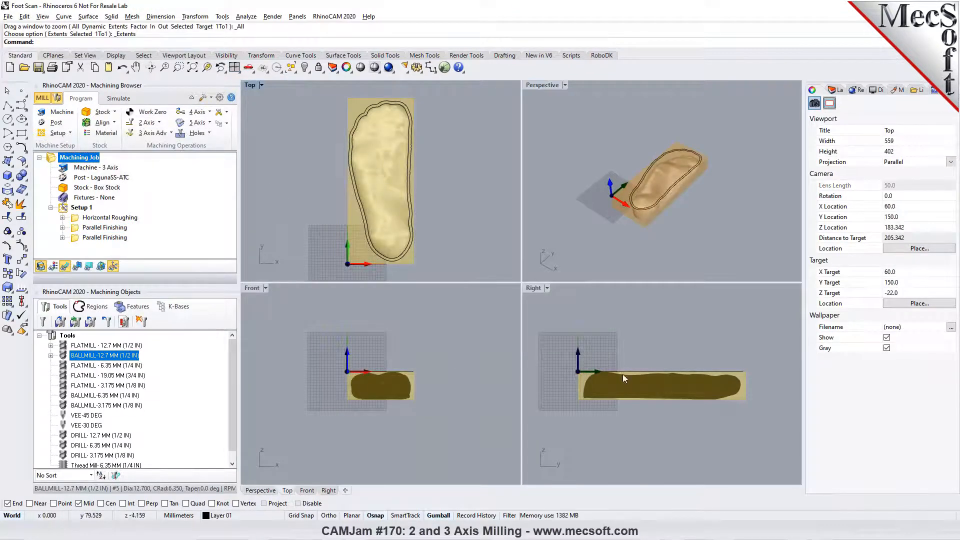
scroll(619, 371, "up", 1)
scroll(417, 359, "up", 1)
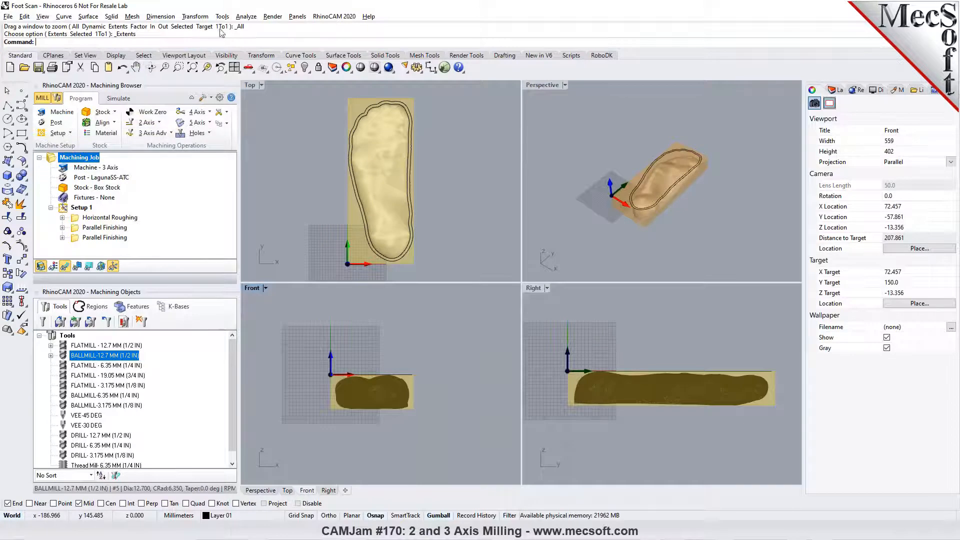
left_click(330, 16)
left_click(331, 105)
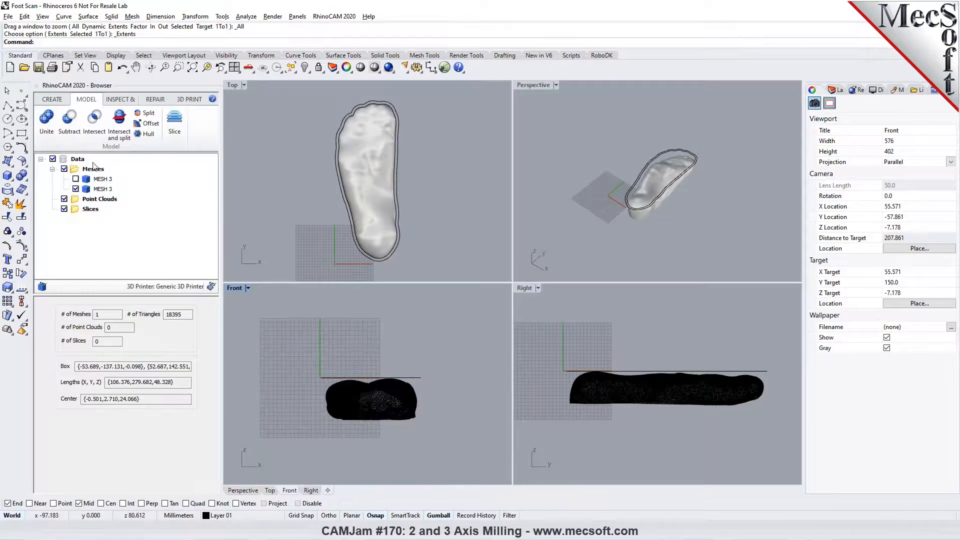
- Split the foot mesh crosswise ahead of the heel, leaving the resulting pieces uncapped
left_click(146, 113)
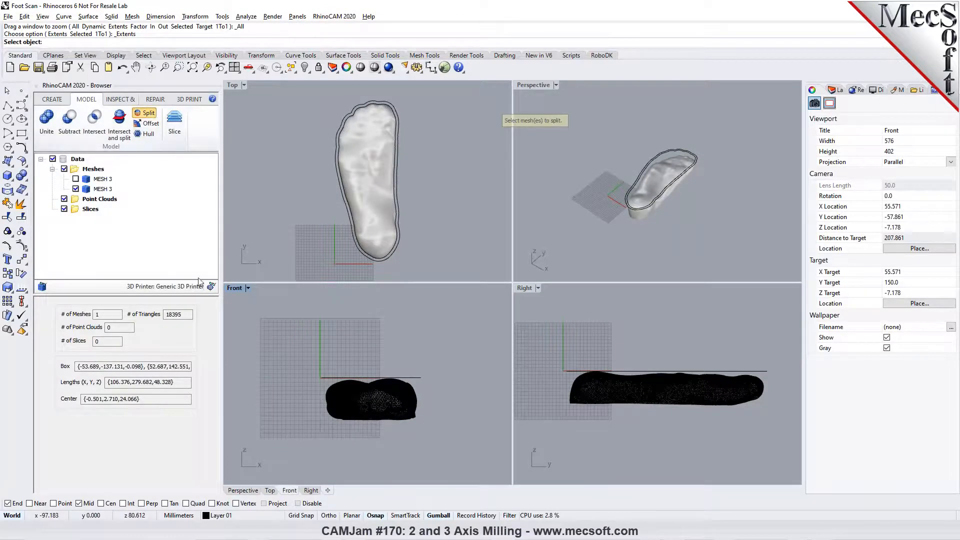
left_click(338, 401)
right_click(288, 385)
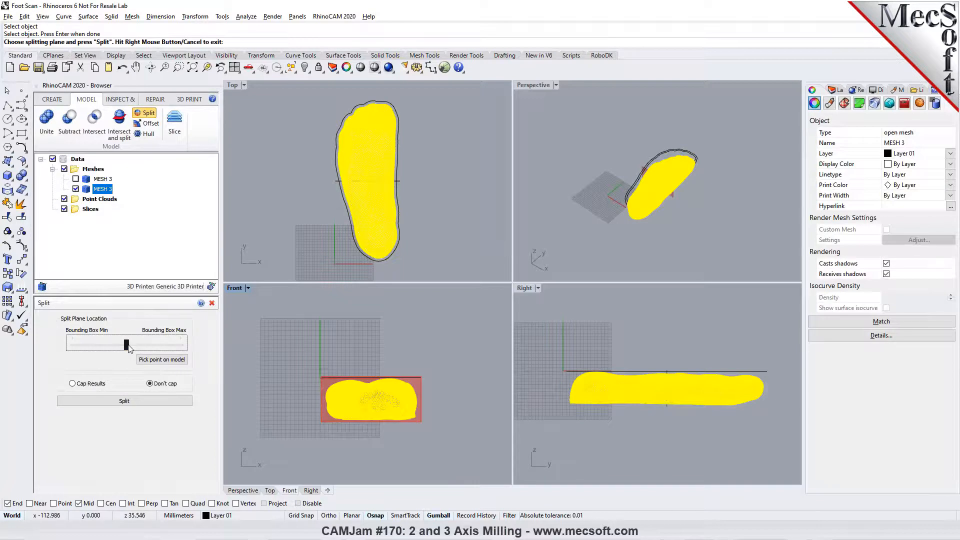
mouse_move(127, 345)
left_mouse_down()
mouse_move(119, 345)
mouse_move(143, 343)
left_mouse_up()
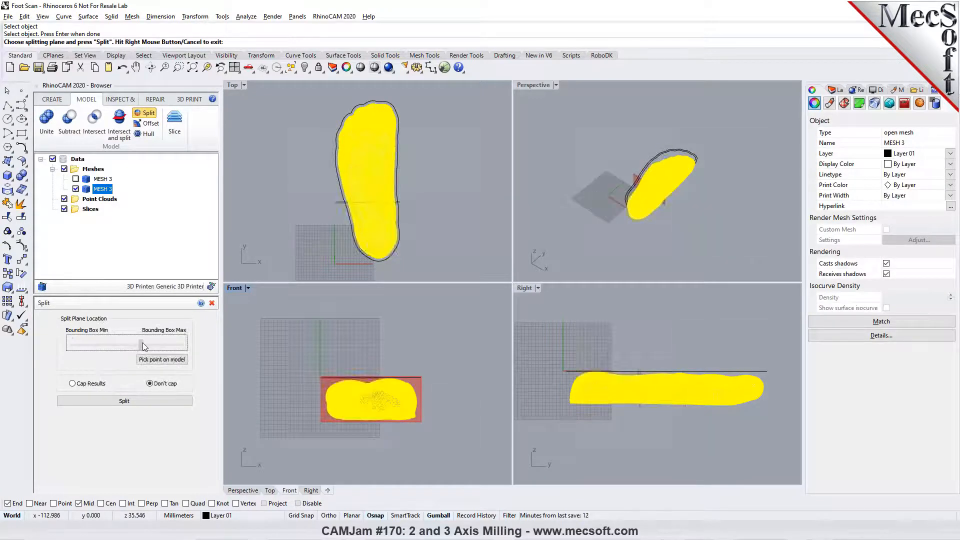
left_click(142, 401)
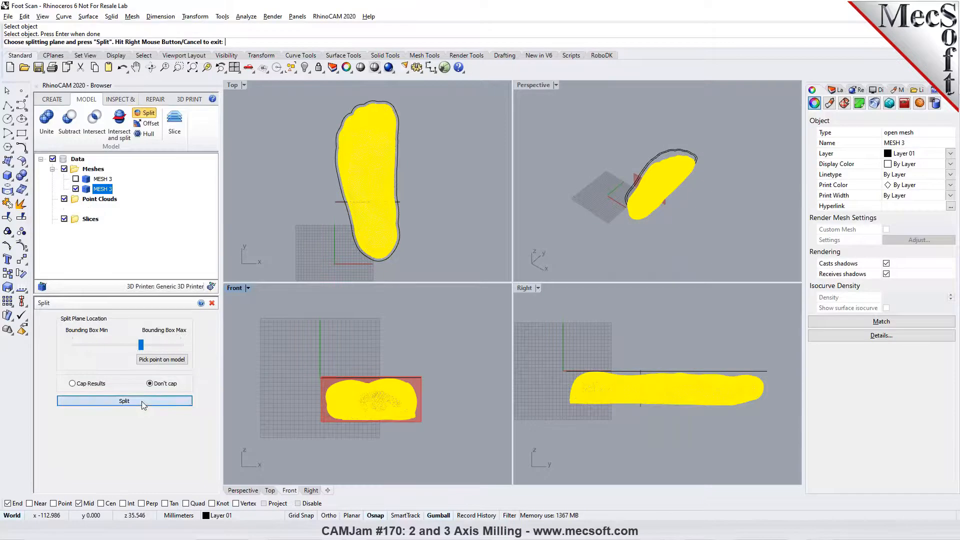
- Hide the toe-side mesh piece, inspect the heel piece in the perspective view, and undo the hide
left_click(385, 155)
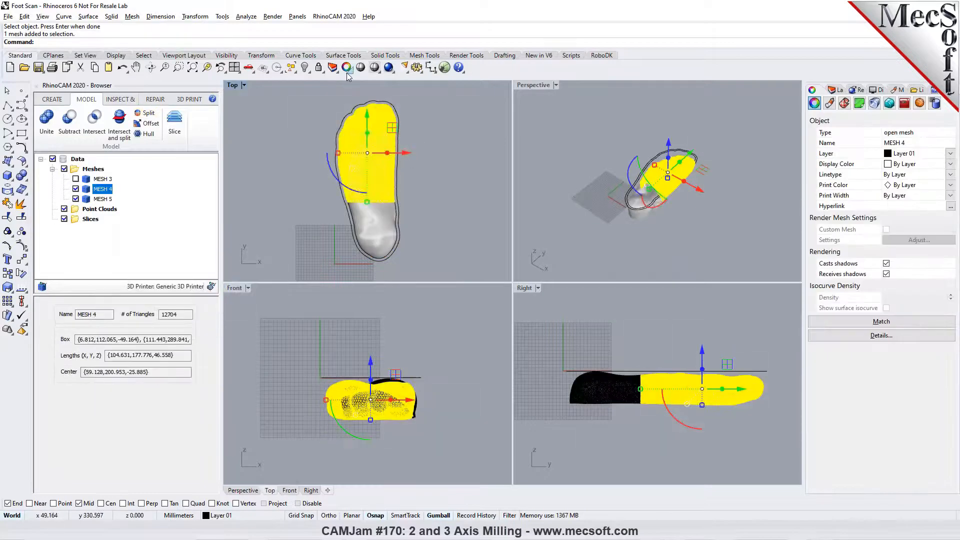
left_click(306, 69)
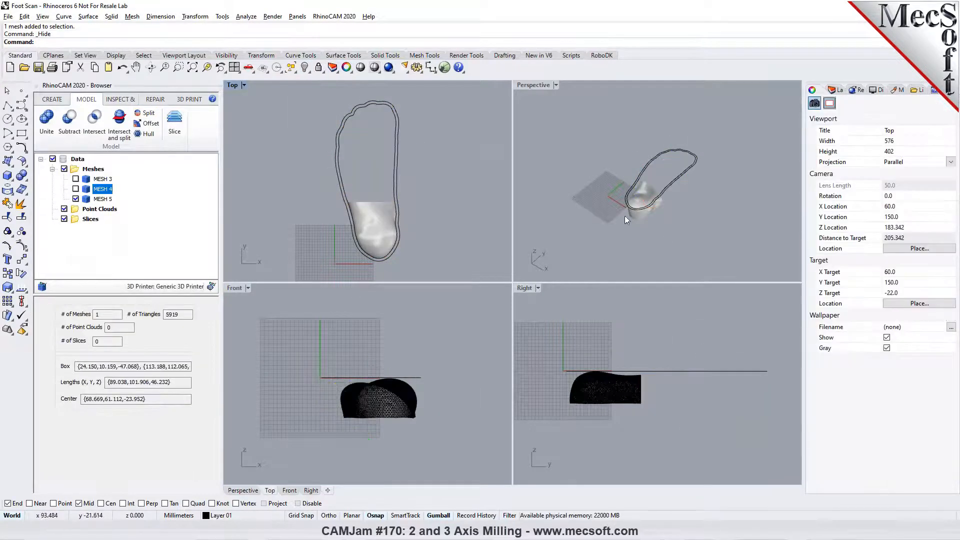
scroll(654, 218, "up", 5)
right_click_drag(654, 219, 672, 230)
left_click(122, 67)
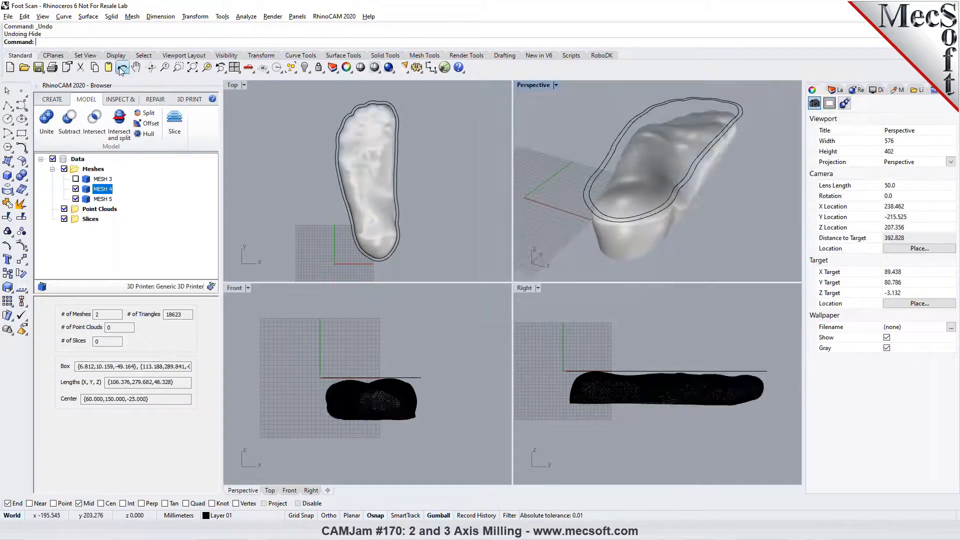
- Undo the crosswise mesh split and activate the Front view with nothing selected
left_click(122, 67)
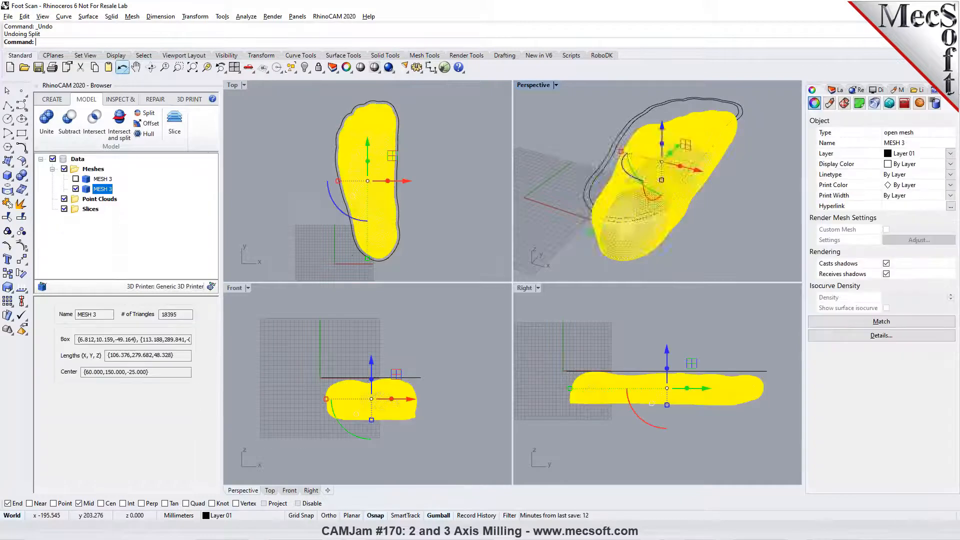
left_click(335, 226)
left_click(375, 215)
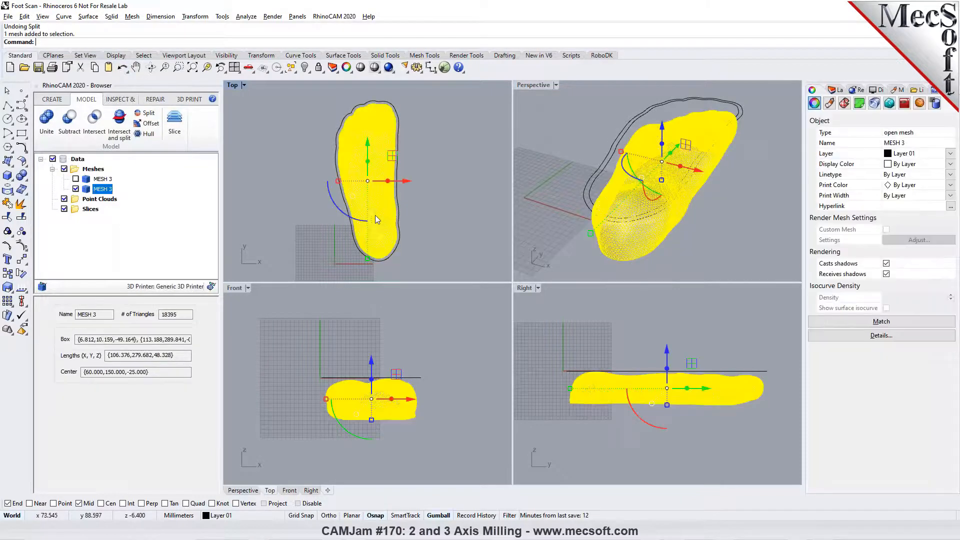
left_click(301, 362)
left_click(347, 402)
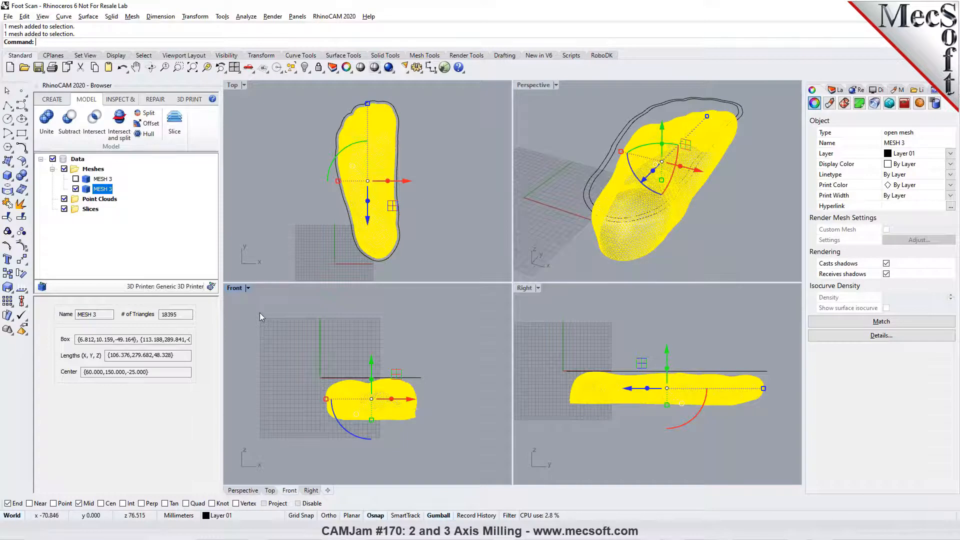
left_click(272, 325)
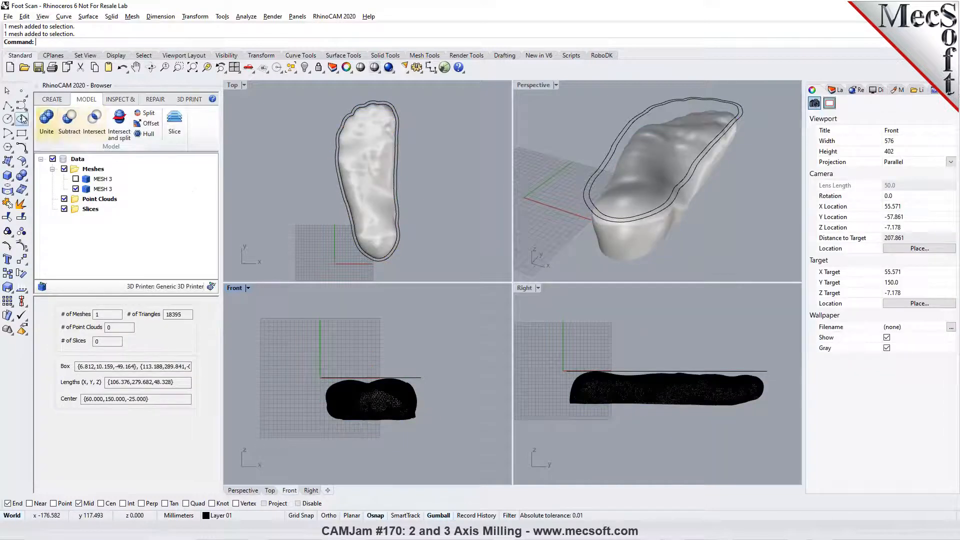
- Draw a straight crosswise polyline over the forefoot in the Top view and move it about 28 mm toward the toes
left_click(7, 104)
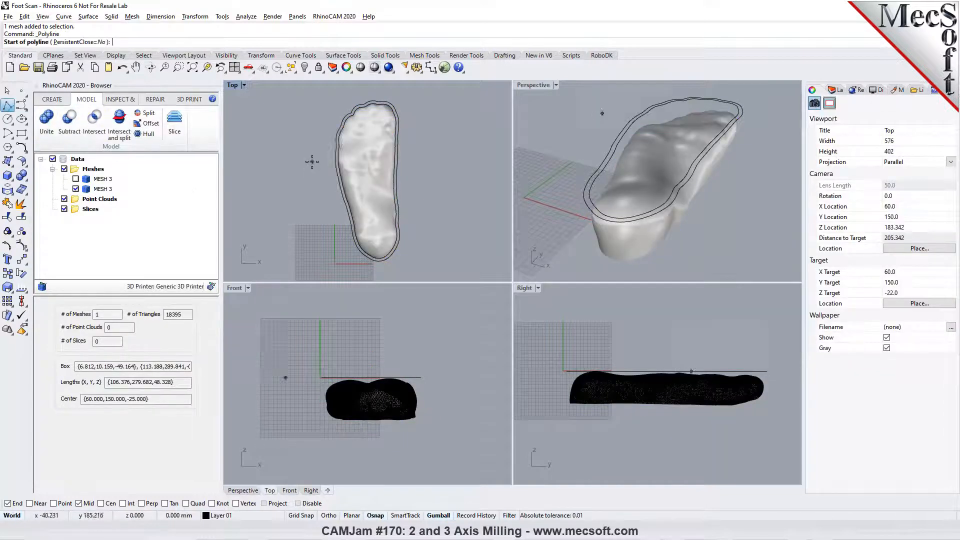
left_click(313, 158)
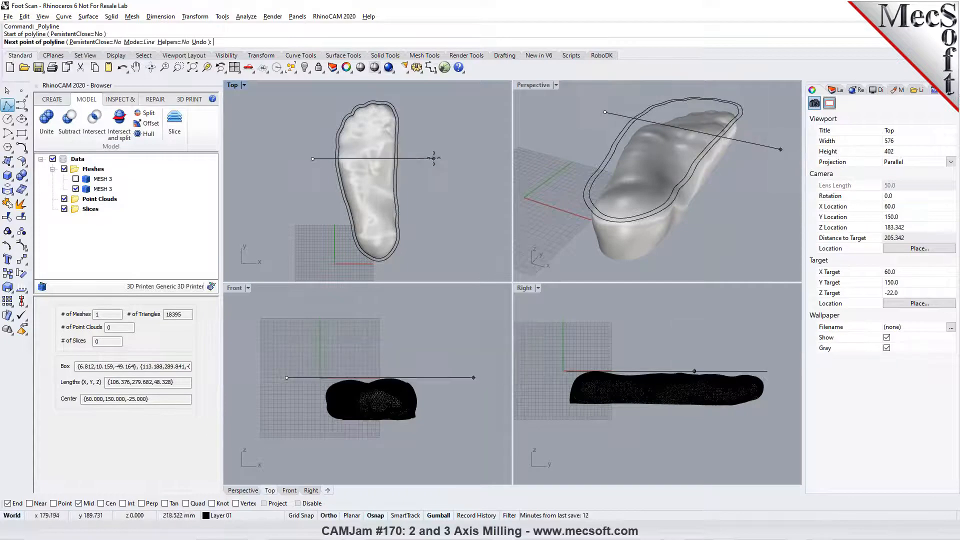
left_click(413, 157)
key("Return")
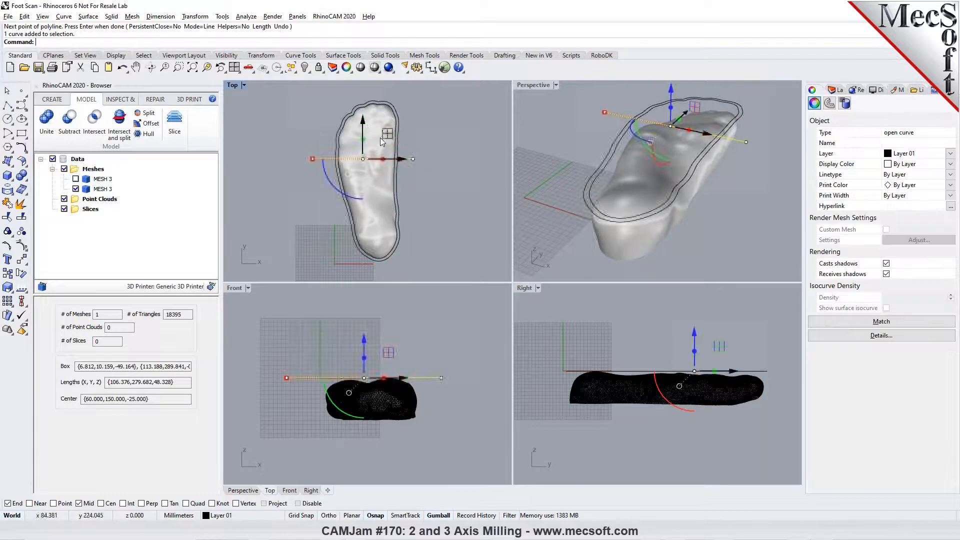
left_click_drag(364, 116, 364, 106)
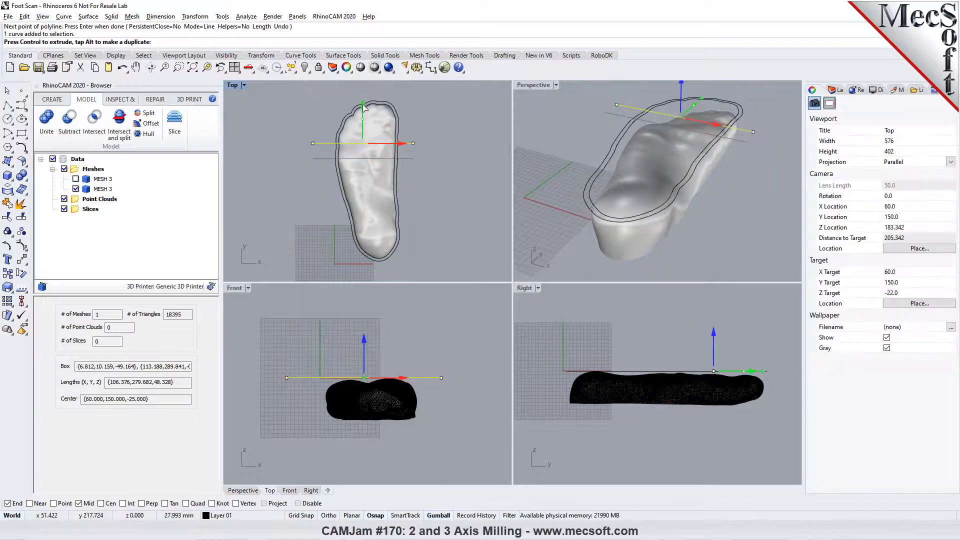
left_click(461, 147)
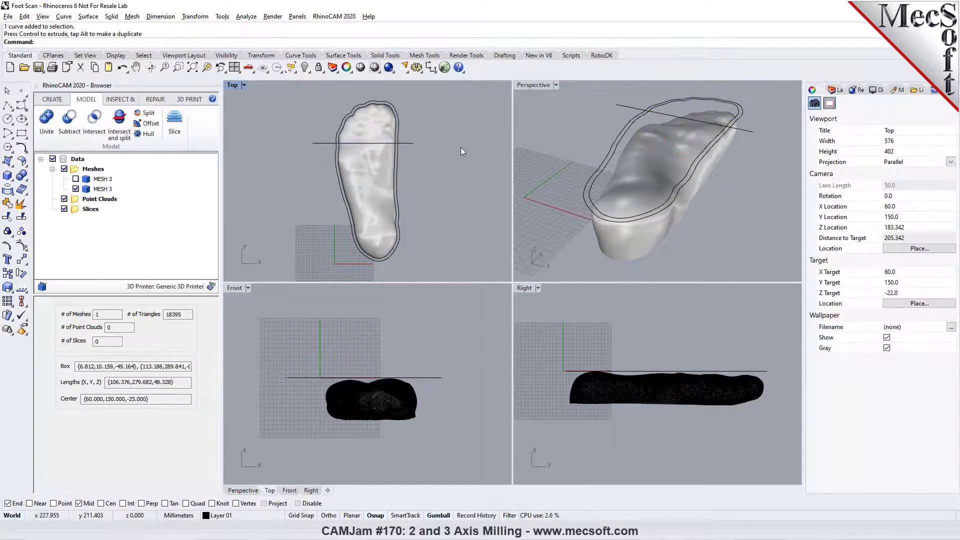
- Split the visible foot mesh along the Front plane at the end point of the crosswise line, leaving the pieces uncapped
left_click(447, 340)
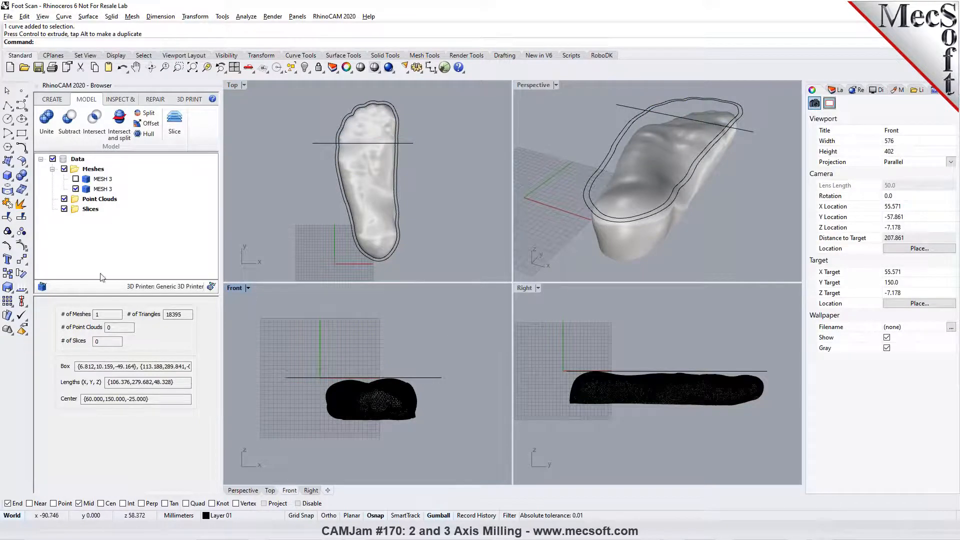
left_click(78, 180)
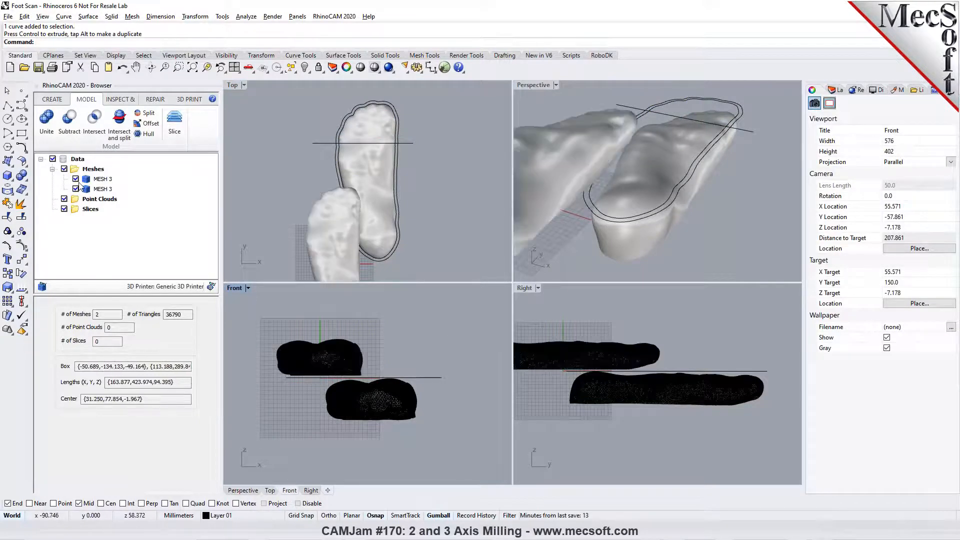
left_click(78, 181)
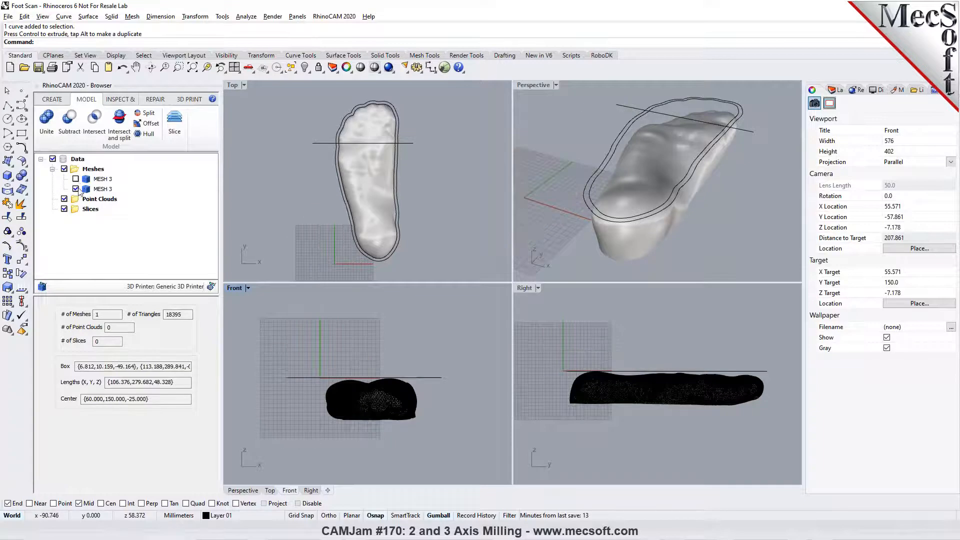
left_click(346, 397)
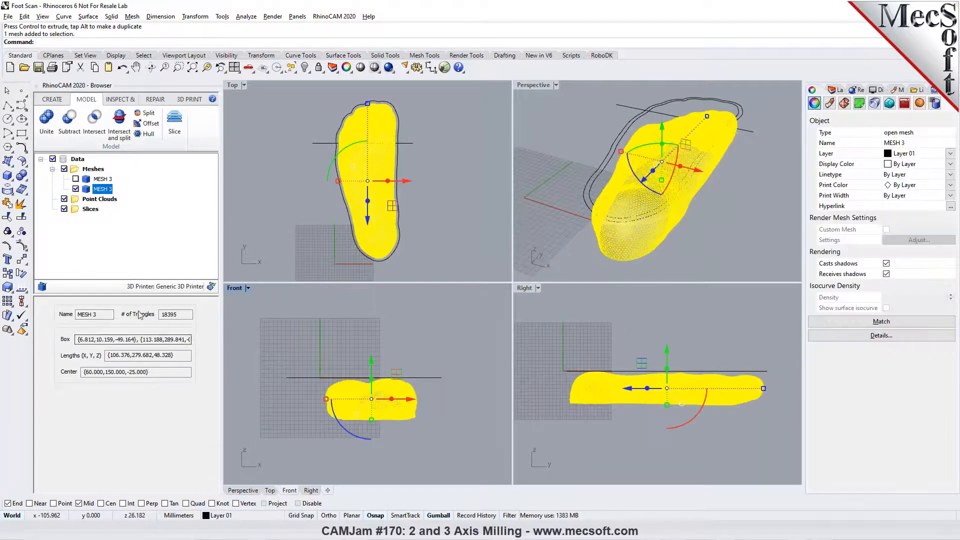
left_click(145, 113)
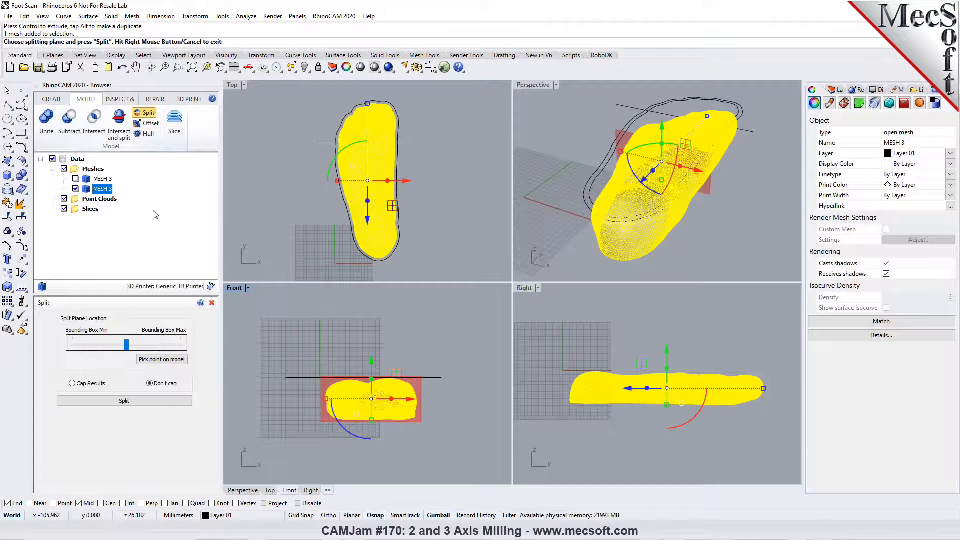
left_click(165, 359)
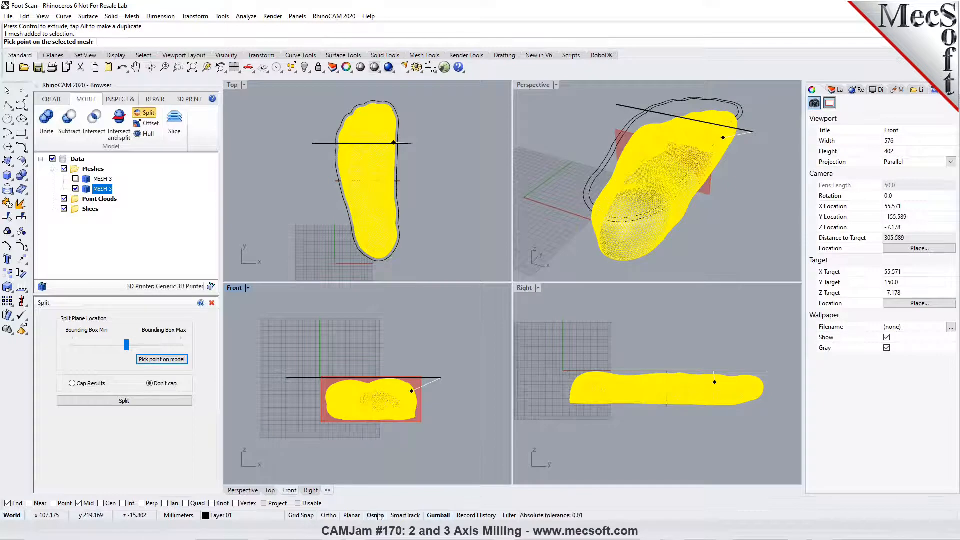
left_click(298, 504)
left_click(298, 504)
left_click(442, 378)
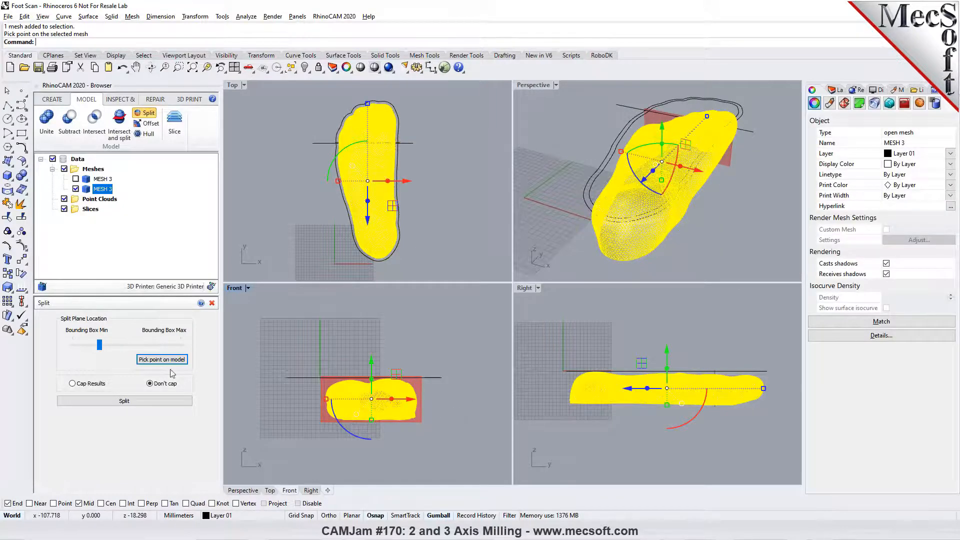
left_click(165, 402)
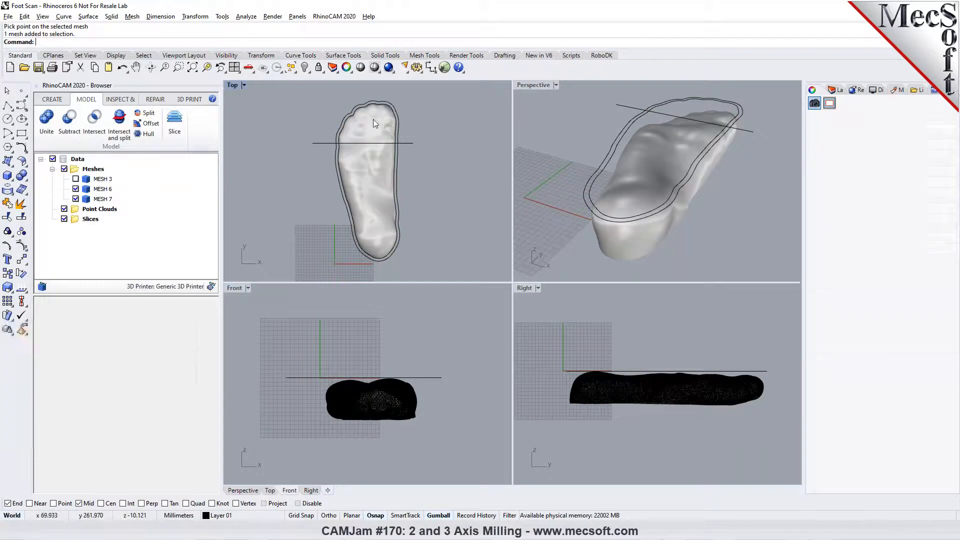
- Hide the toe-side piece to inspect the straight cut in the perspective view, and undo the hide
left_click(373, 119)
left_click(304, 68)
right_click_drag(706, 145, 693, 171)
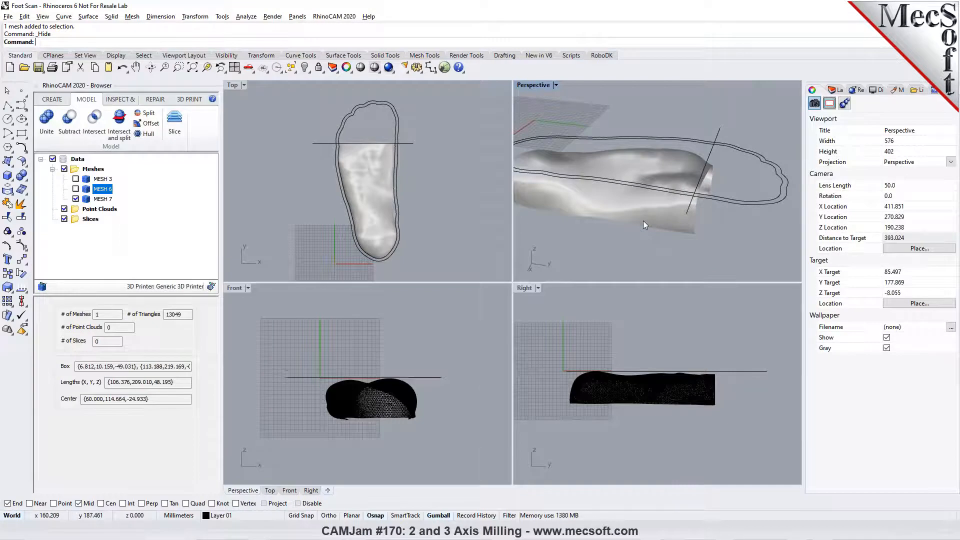
scroll(643, 220, "down", 5)
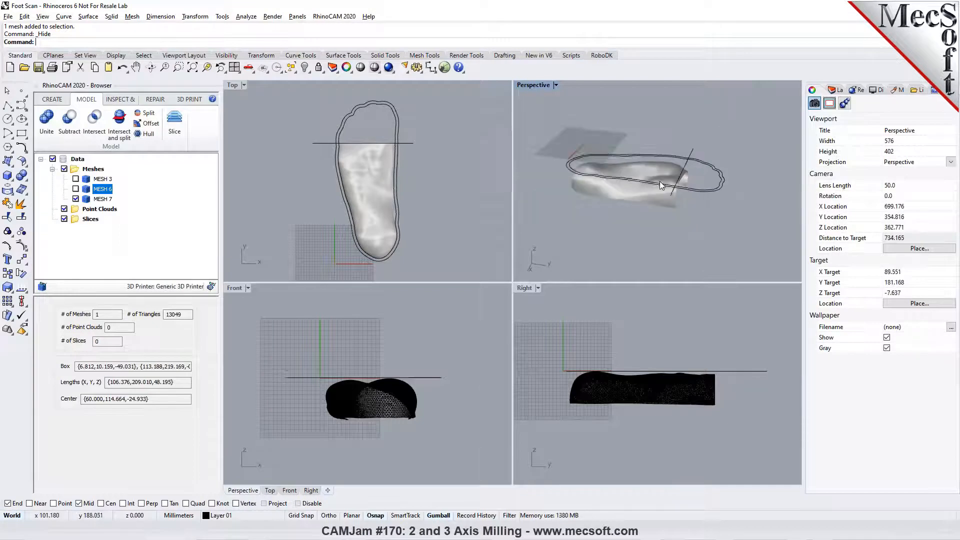
left_click(122, 67)
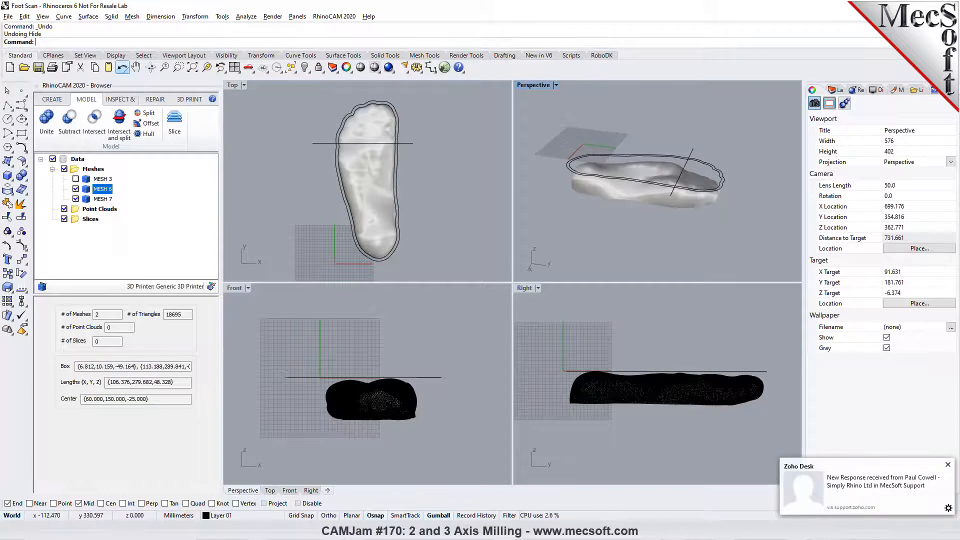
left_click(945, 464)
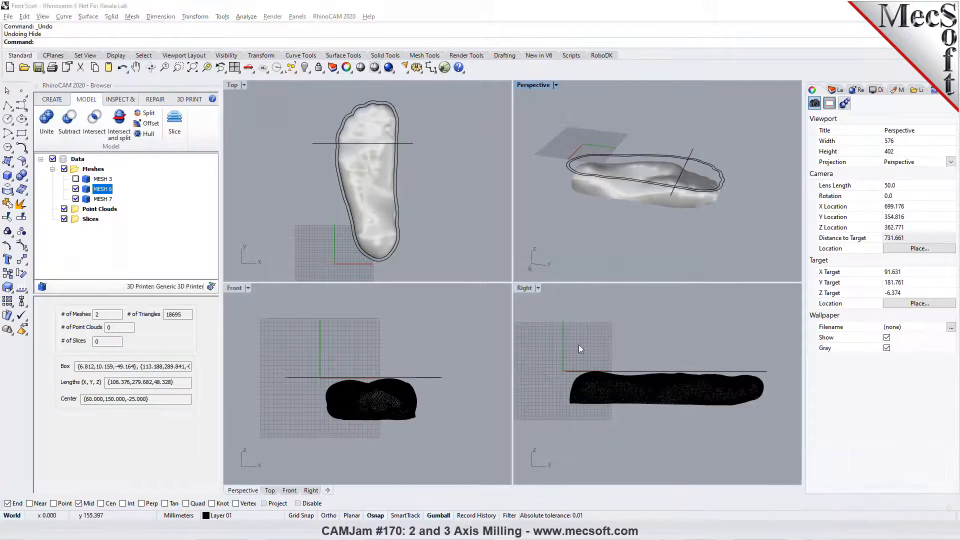
- Undo the planar mesh split and hide the straight crosswise line
left_click(361, 128)
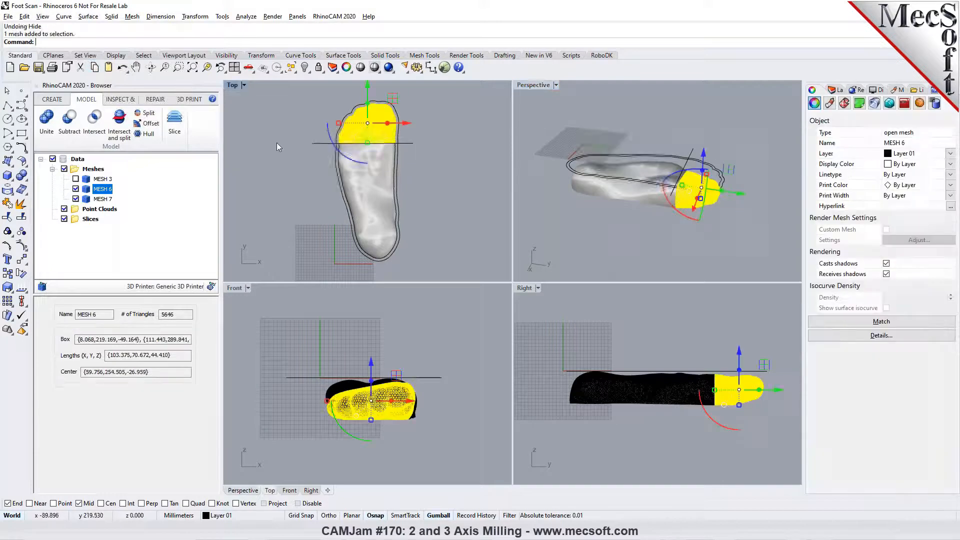
key("Escape")
left_click(122, 67)
left_click(310, 164)
left_click(313, 144)
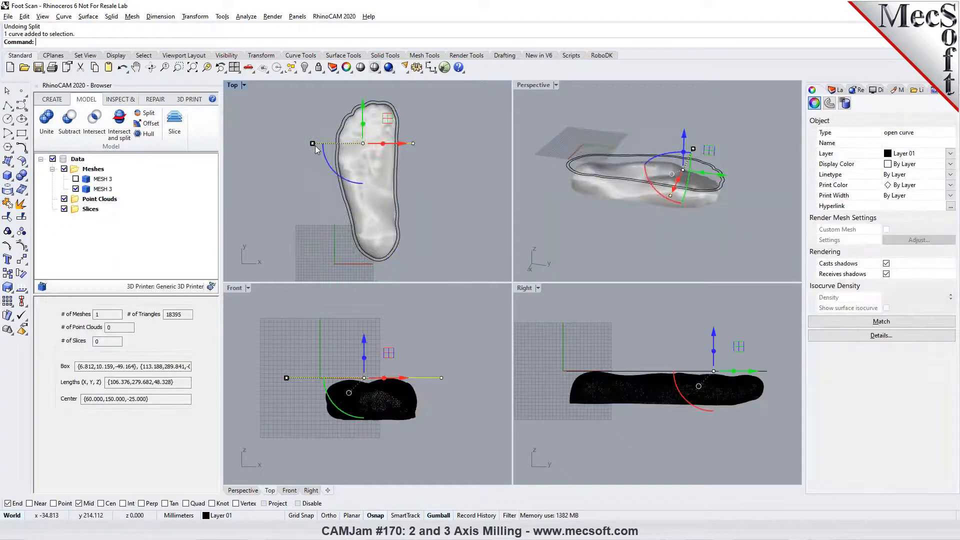
left_click(304, 68)
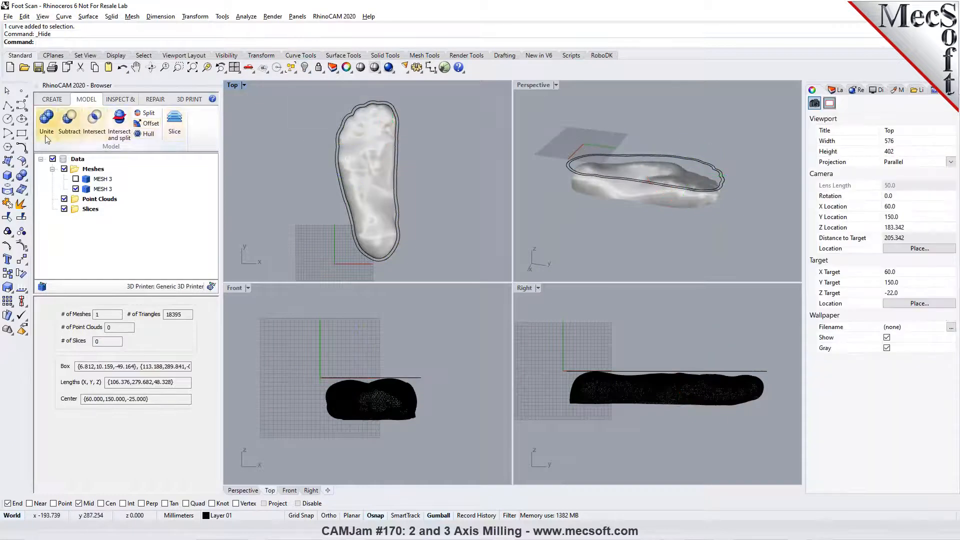
- Draw a degree-3 control point curve in the Top view, arching across the forefoot behind the toes, with object snaps disabled
left_click(21, 105)
left_click(315, 159)
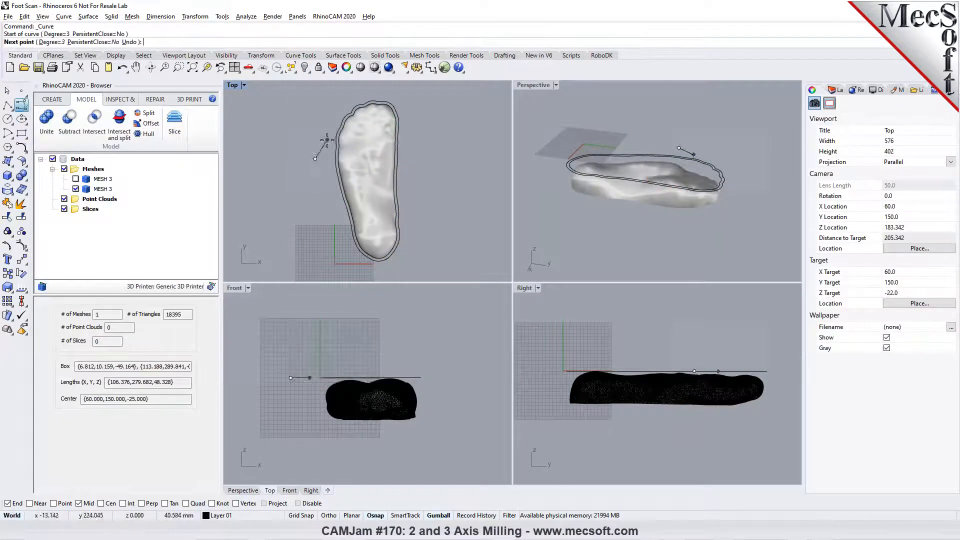
left_click(299, 504)
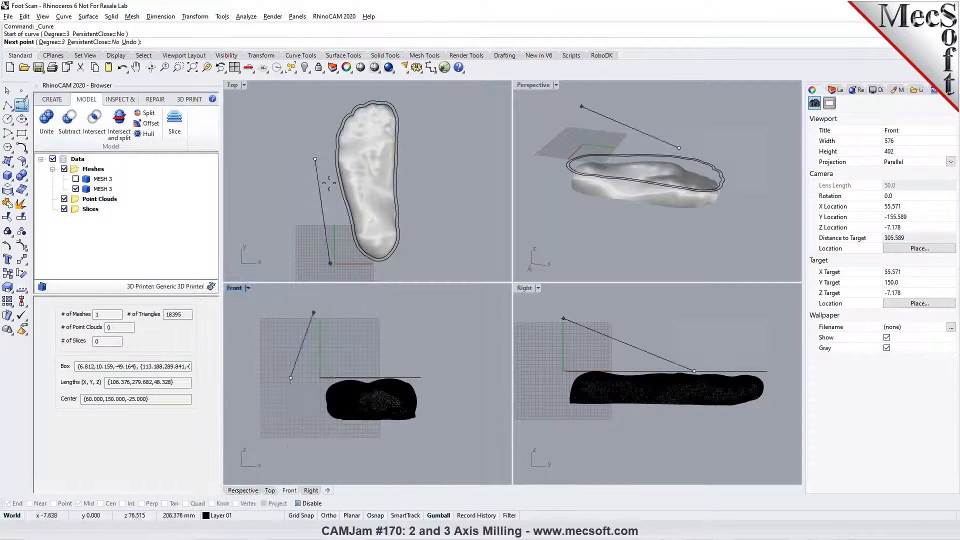
left_click(345, 132)
left_click(367, 117)
left_click(381, 120)
left_click(391, 131)
left_click(418, 162)
key("Return")
key("Escape")
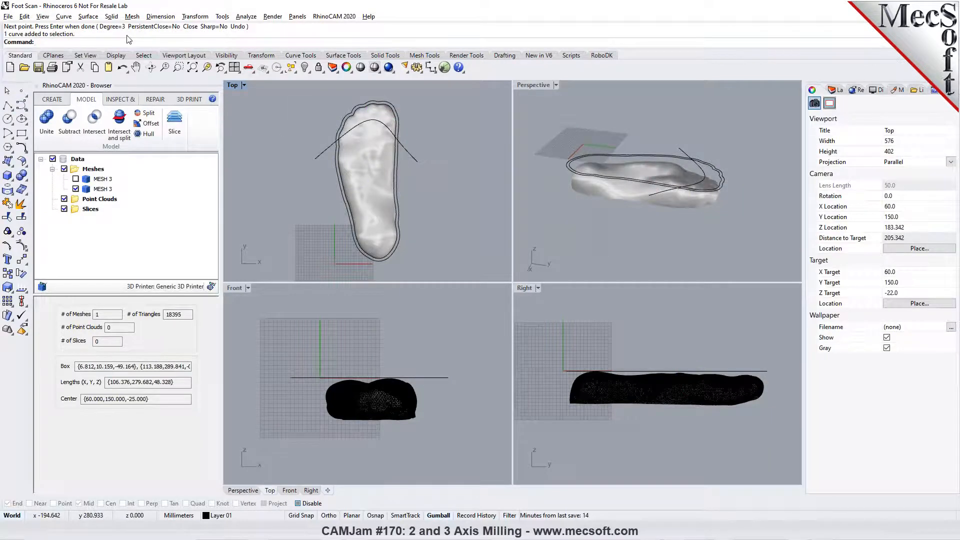
- Split the foot mesh with the MeshSplit command, using the arched curve as the cutting object
type("MeshSp")
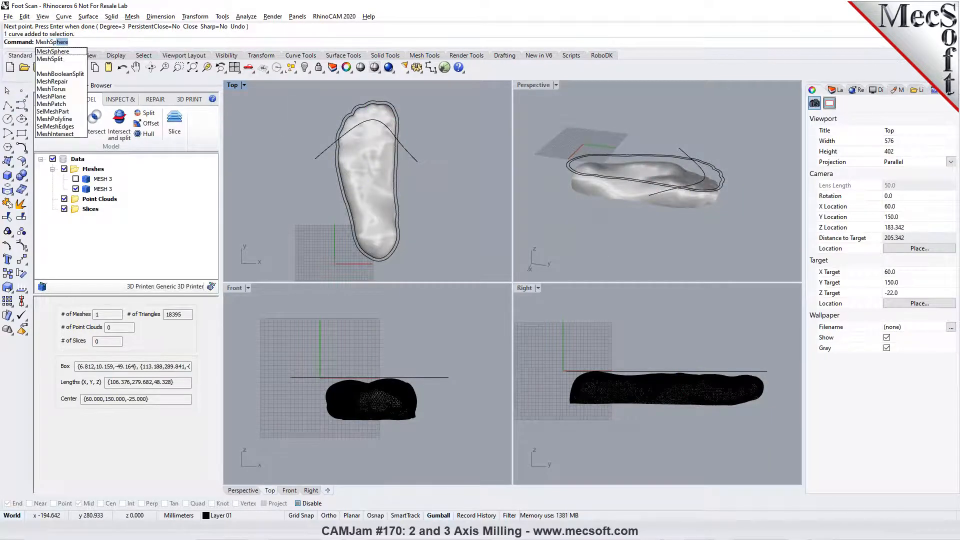
type("lit")
key("Return")
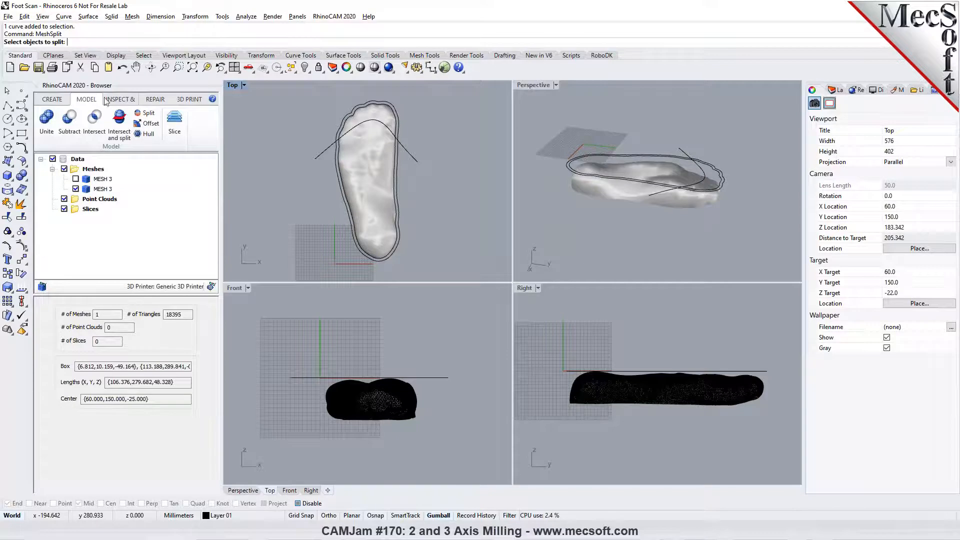
left_click(337, 166)
key("Return")
left_click(310, 159)
key("Return")
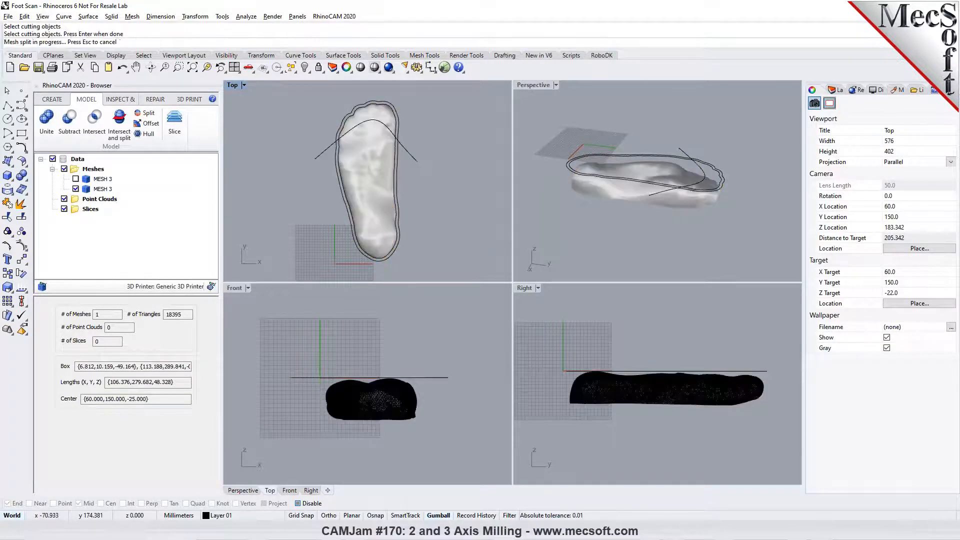
- Hide the toe piece to inspect the curved cut in a maximized perspective view, and undo the hide
left_click(369, 119)
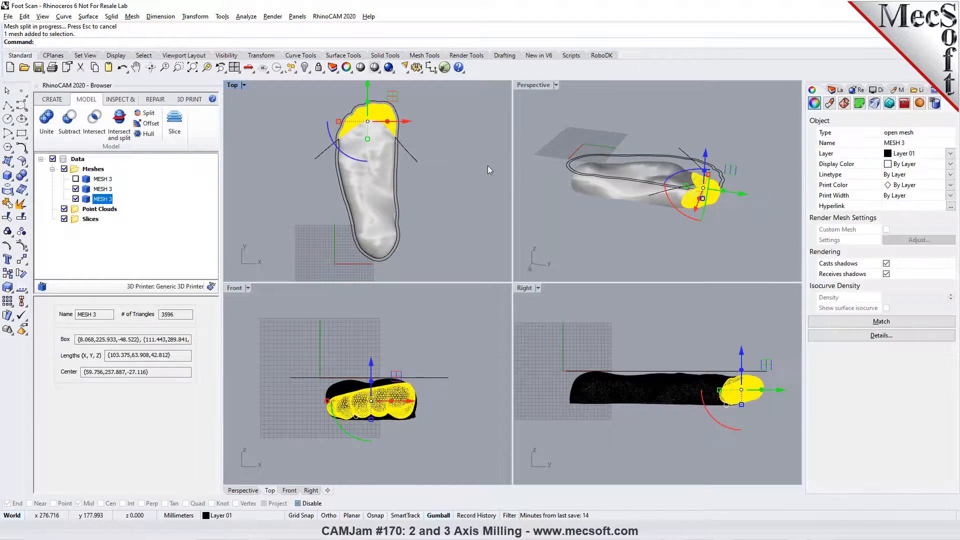
left_click(304, 67)
right_click_drag(670, 196, 733, 205)
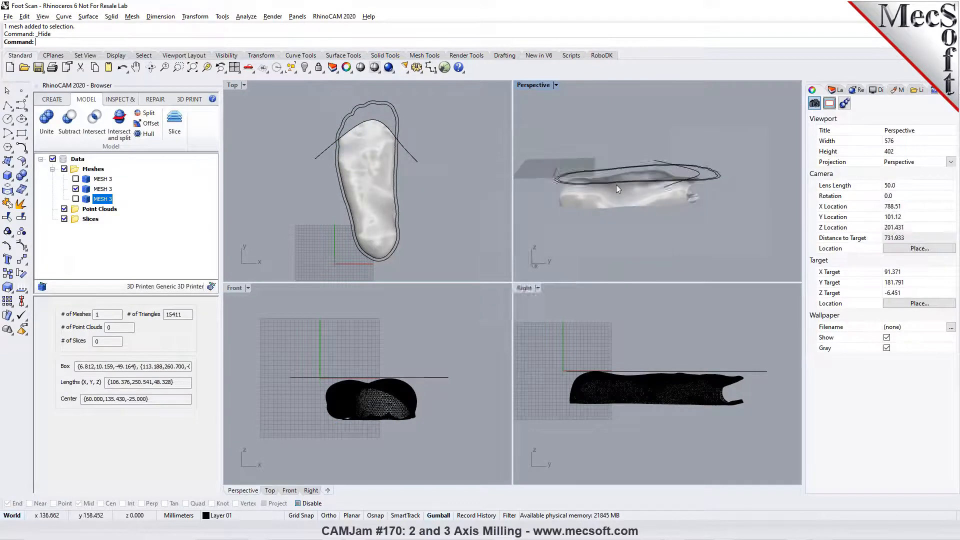
left_click(556, 85)
left_click(554, 95)
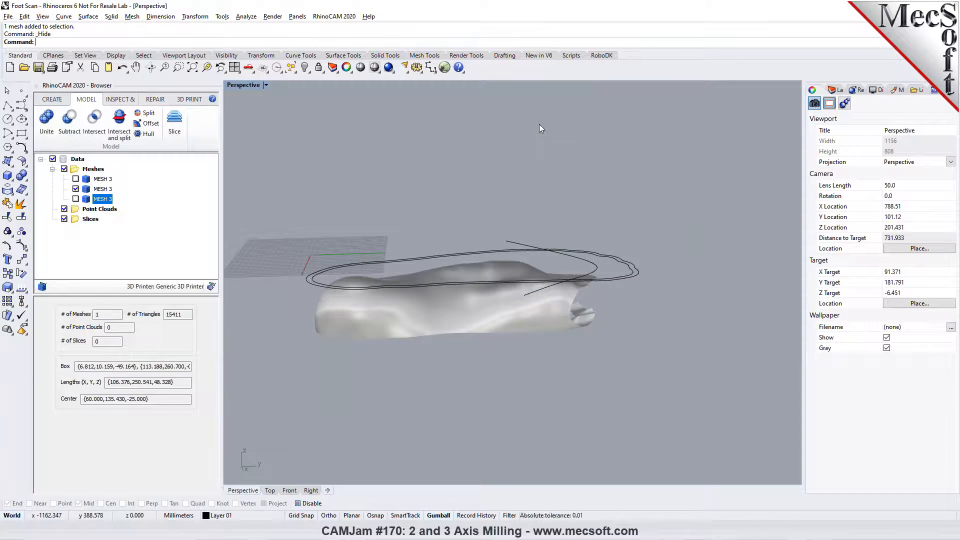
left_click(122, 67)
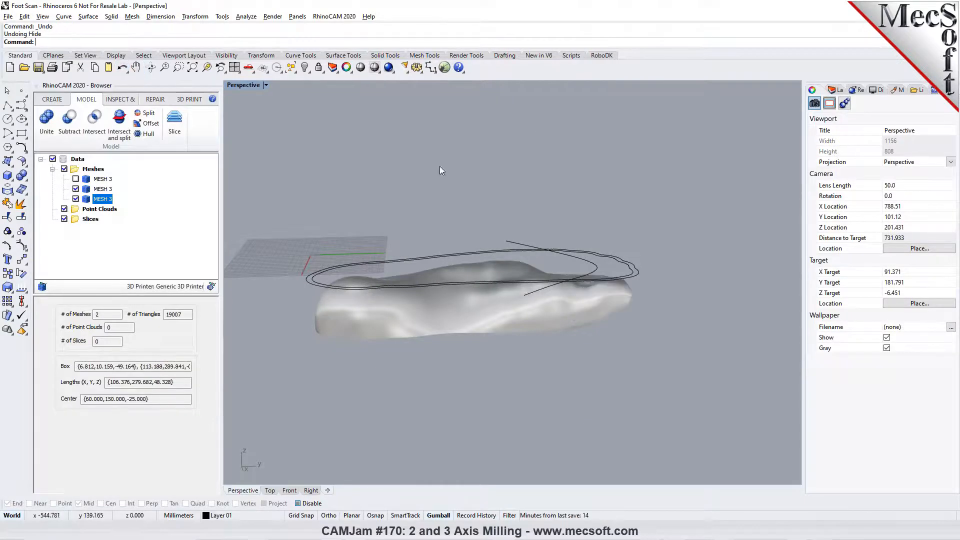
right_click_drag(400, 180, 575, 242)
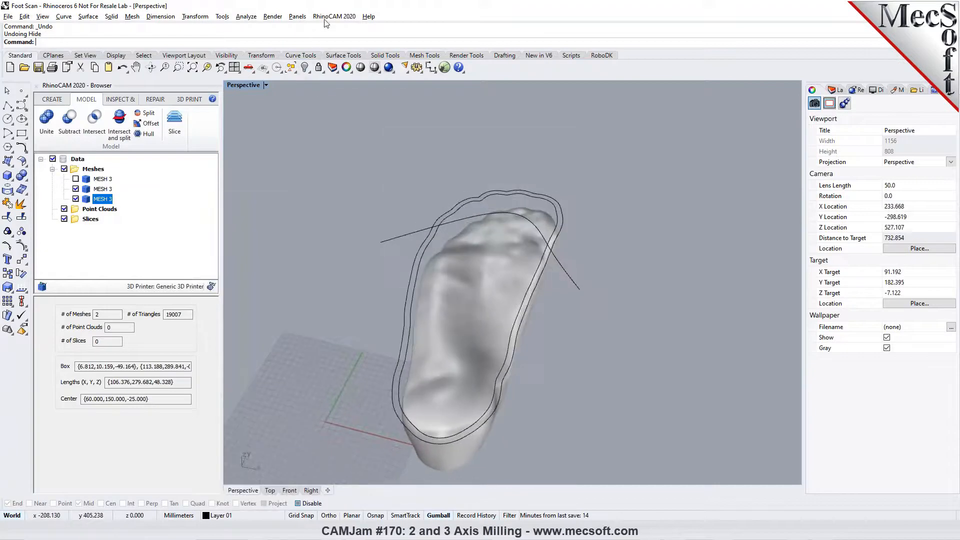
- Return to the RhinoCAM milling module and inspect the first Parallel Finishing toolpath on the foot and the available advanced 3-axis operations
left_click(333, 16)
left_click(328, 49)
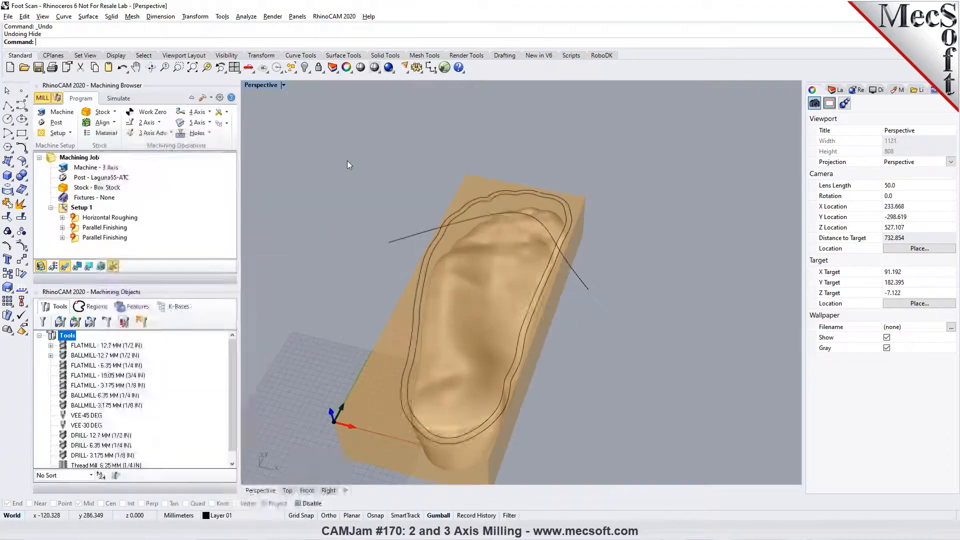
left_click(124, 228)
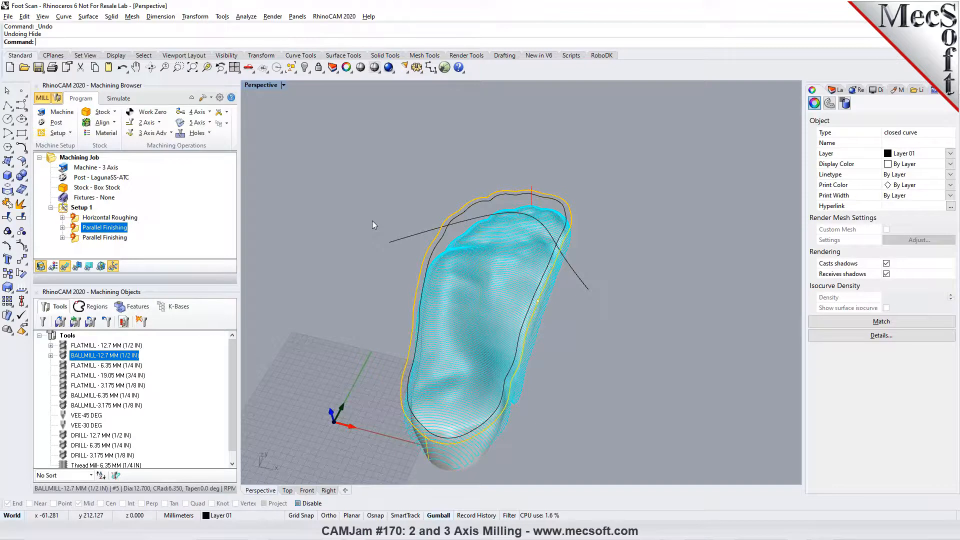
left_click(171, 135)
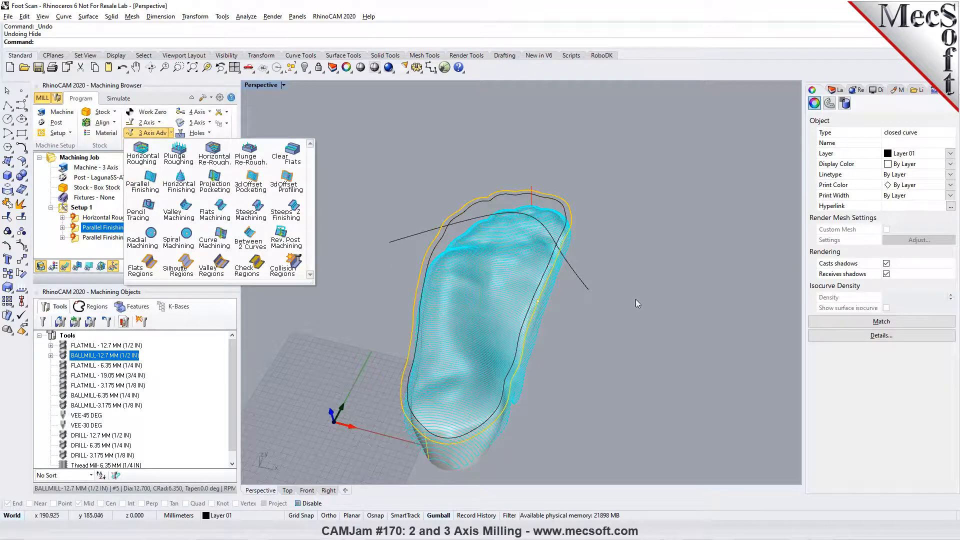
left_click(670, 308)
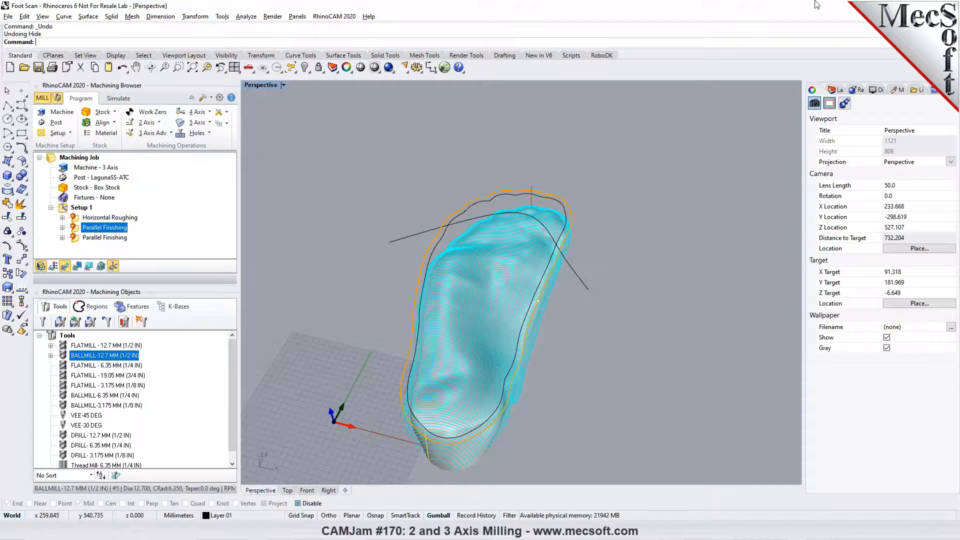
right_click_drag(633, 402, 630, 375)
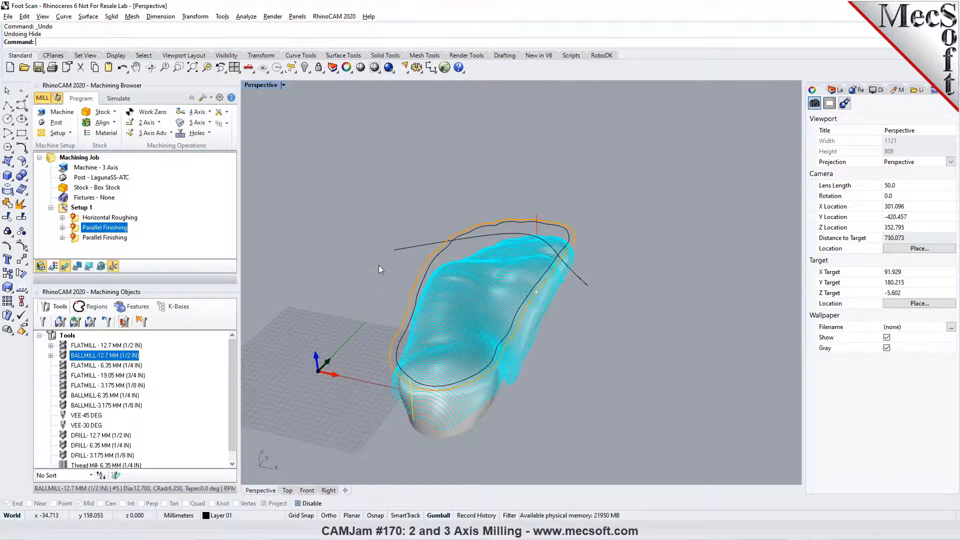
- Open the recent file stl test.3dm in place of the foot scan
left_click(8, 17)
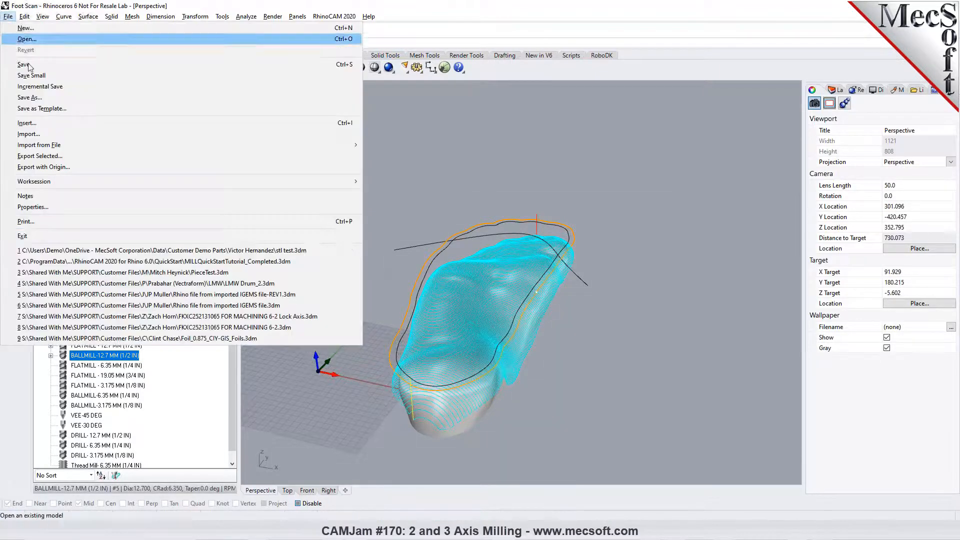
left_click(316, 252)
left_click(482, 301)
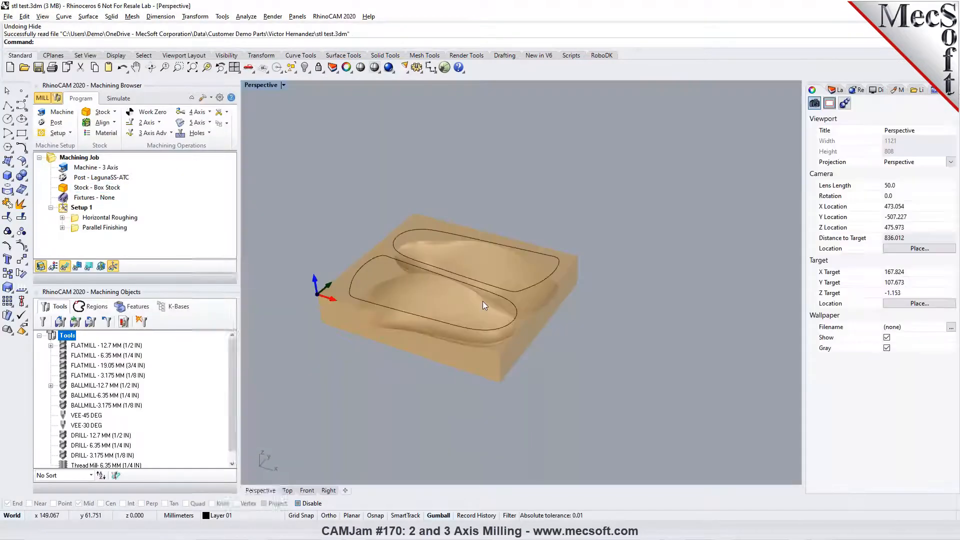
- Hide the box stock in the perspective view to inspect the two curved meshes and their boundary curves
right_click_drag(482, 301, 512, 344)
scroll(301, 230, "up", 4)
mouse_move(363, 259)
right_mouse_down()
mouse_move(435, 250)
mouse_move(383, 246)
mouse_move(368, 270)
mouse_move(368, 243)
mouse_move(369, 260)
right_mouse_up()
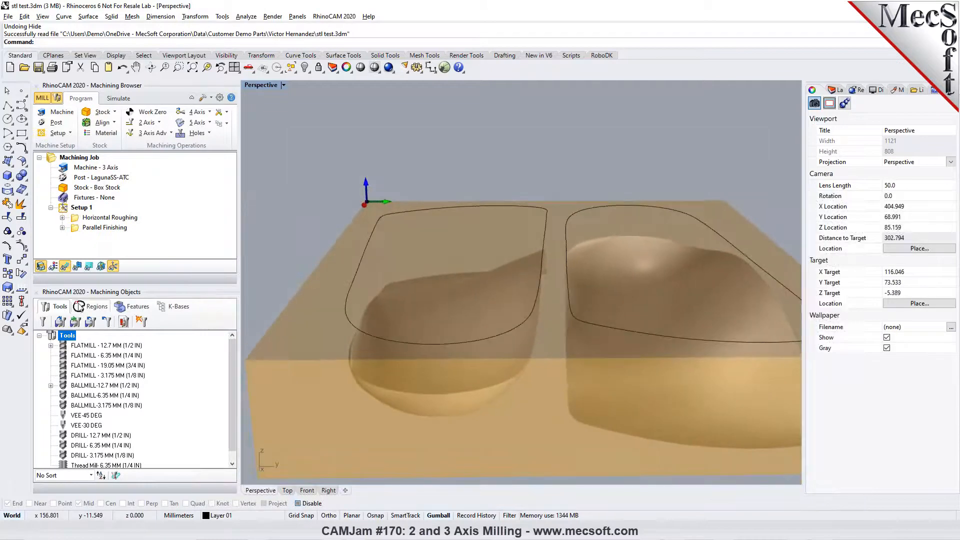
left_click(40, 266)
right_click_drag(362, 308, 349, 274)
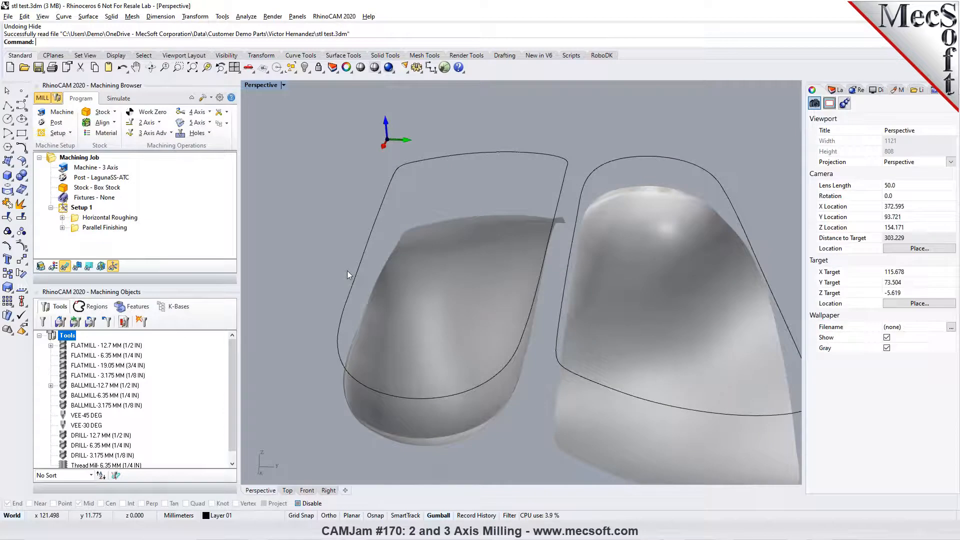